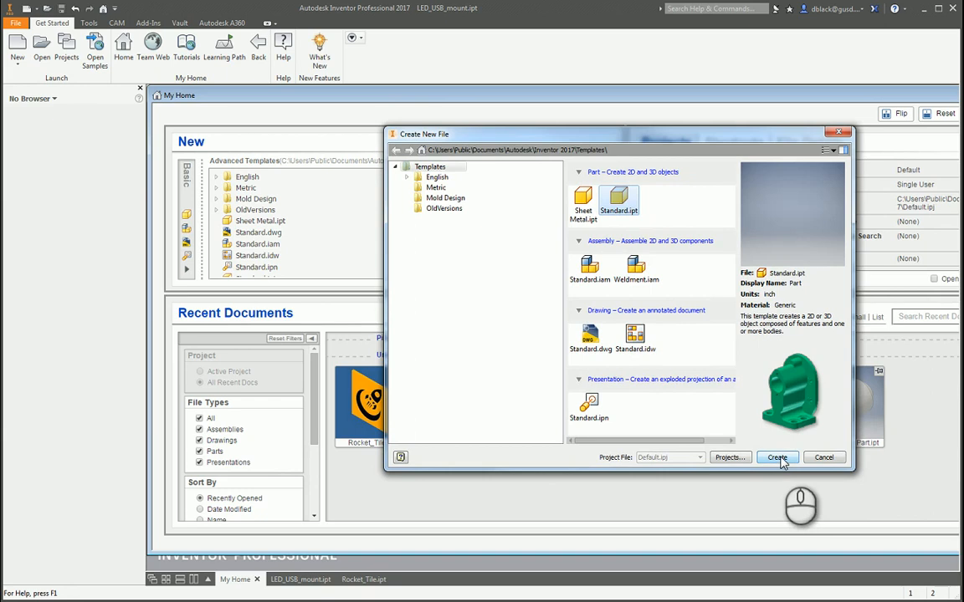
# Create a new part from the Standard.ipt template and set the application's colour background to 1 Color.
pyautogui.click(778, 458)
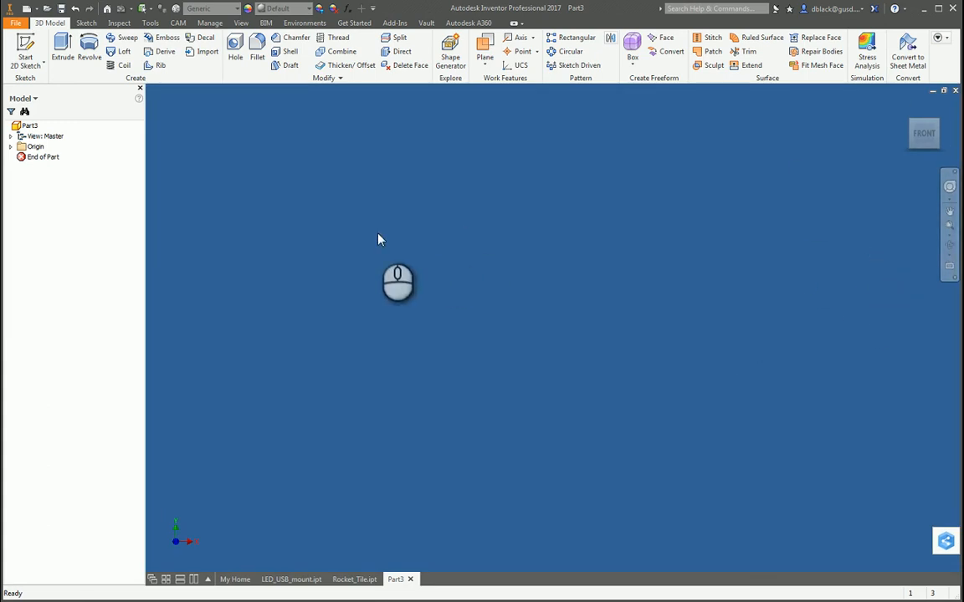
pyautogui.click(15, 23)
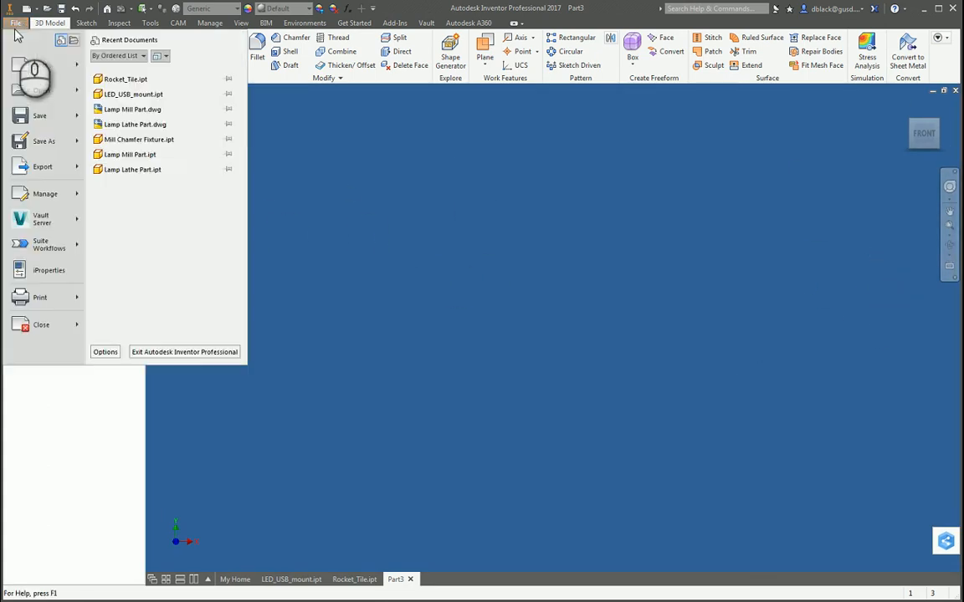
pyautogui.click(105, 353)
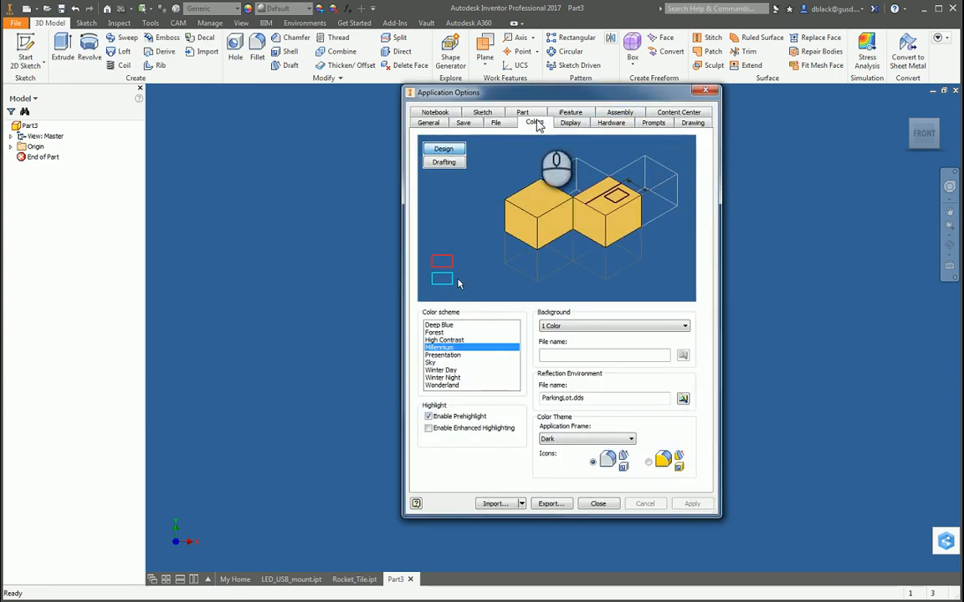
pyautogui.click(571, 326)
pyautogui.click(583, 325)
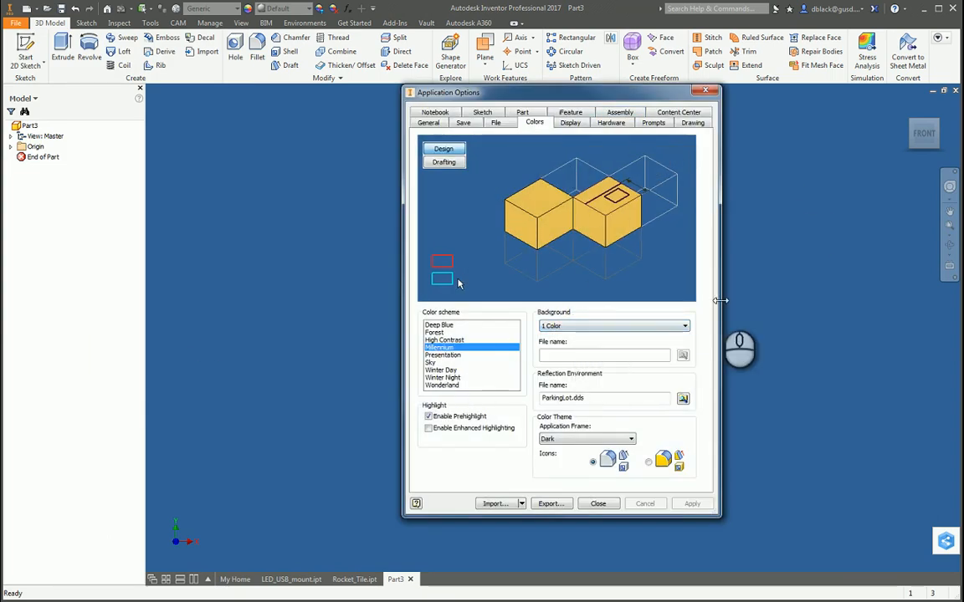
# Set the application display appearance's visual style to Shaded with edges and apply the options.
pyautogui.click(570, 123)
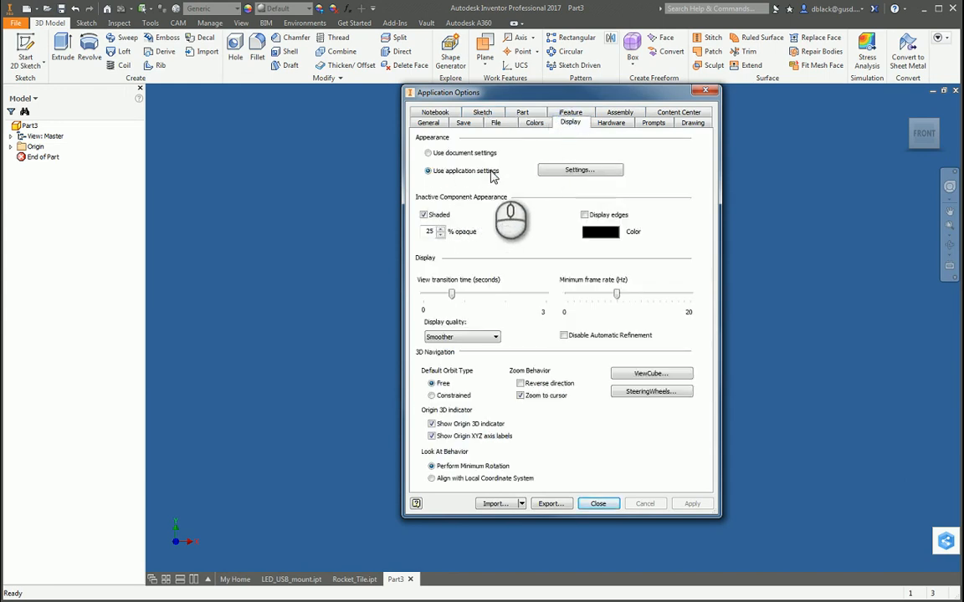
pyautogui.click(594, 171)
pyautogui.click(234, 227)
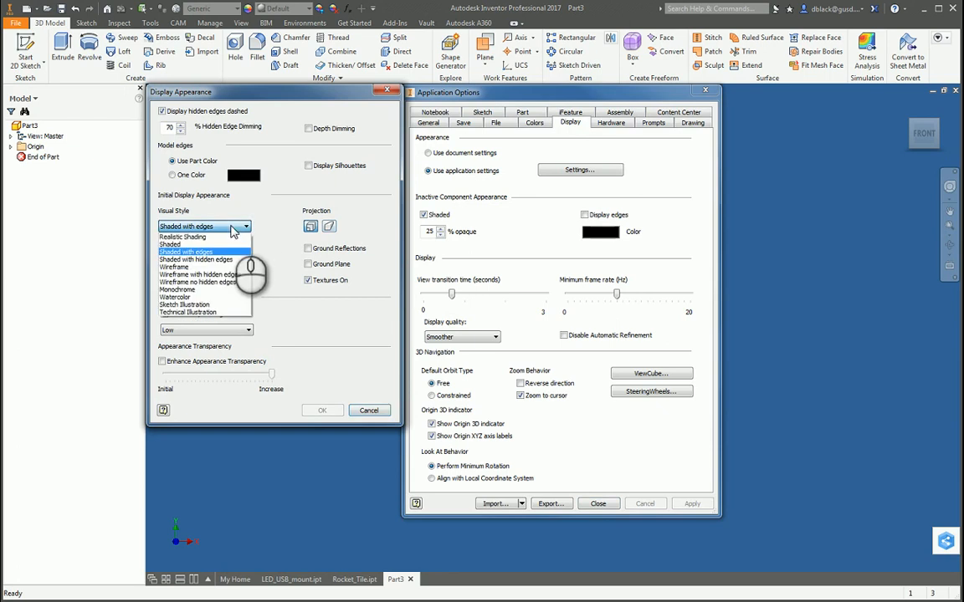
pyautogui.click(201, 254)
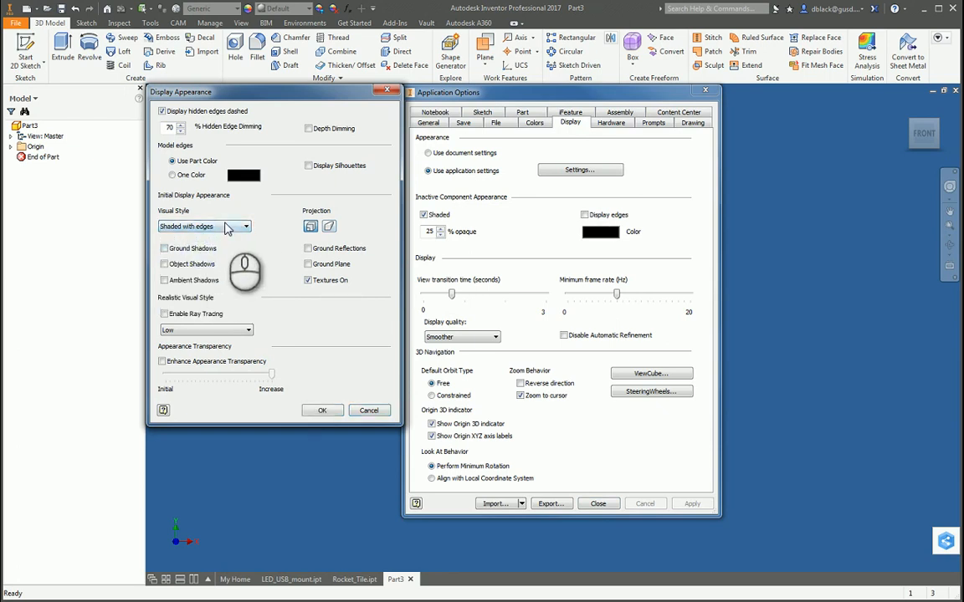
pyautogui.click(321, 410)
pyautogui.click(692, 504)
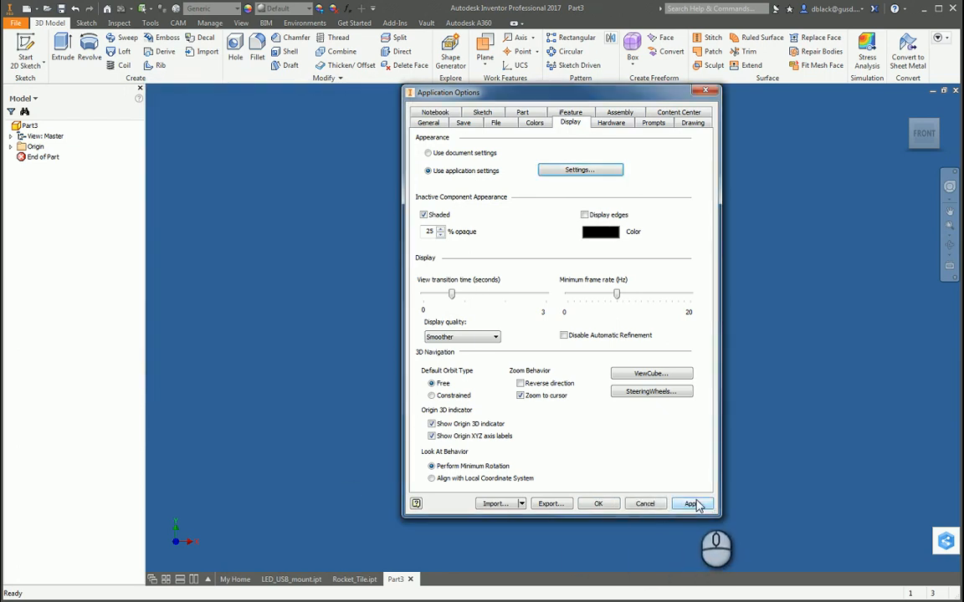
pyautogui.click(599, 503)
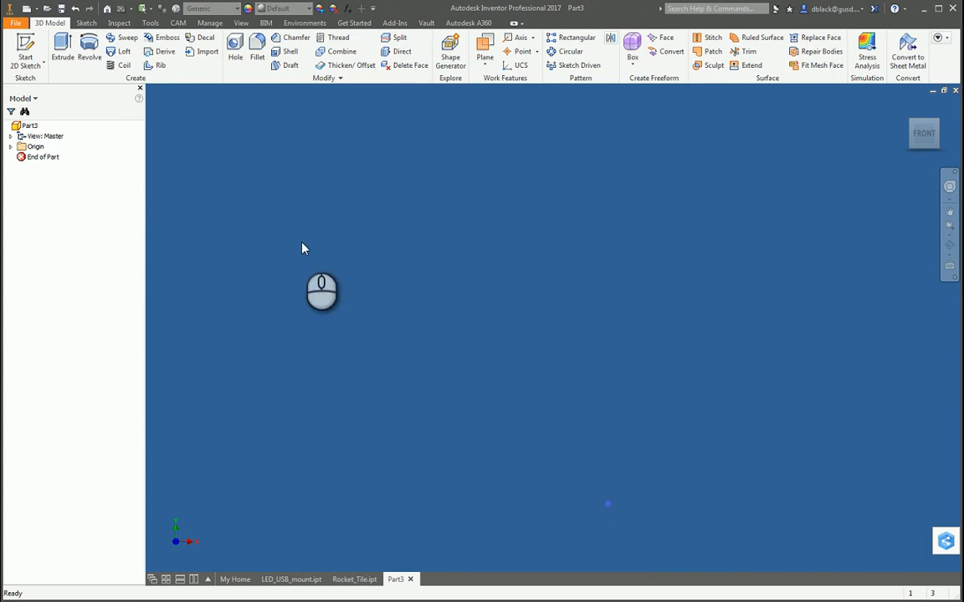
pyautogui.click(294, 145)
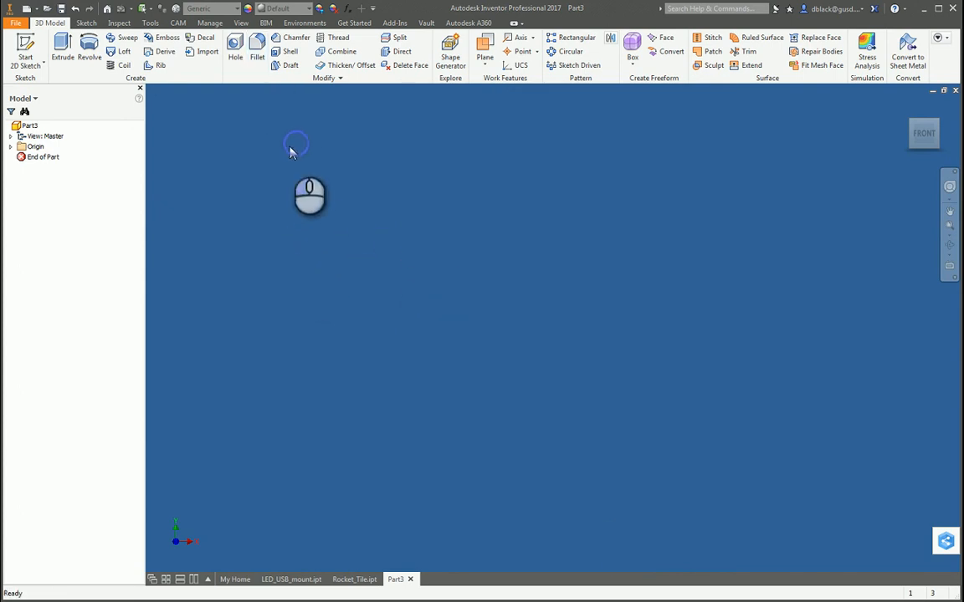
pyautogui.click(241, 24)
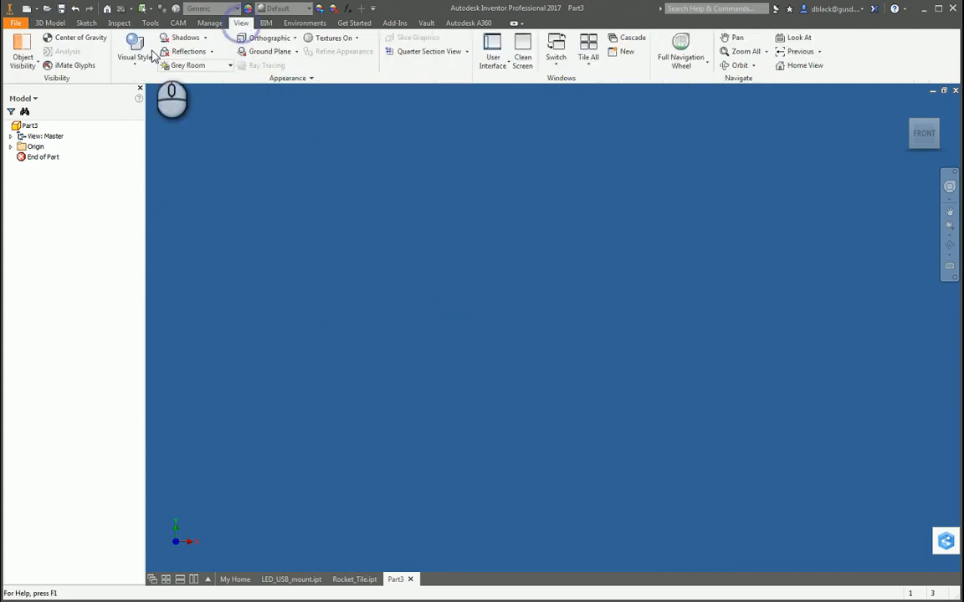
pyautogui.click(143, 68)
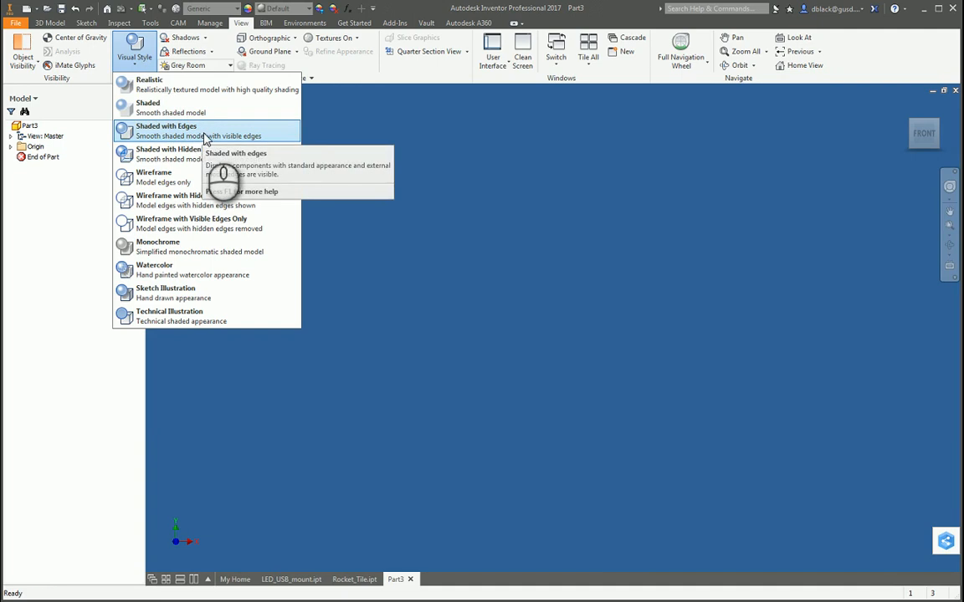
pyautogui.click(130, 60)
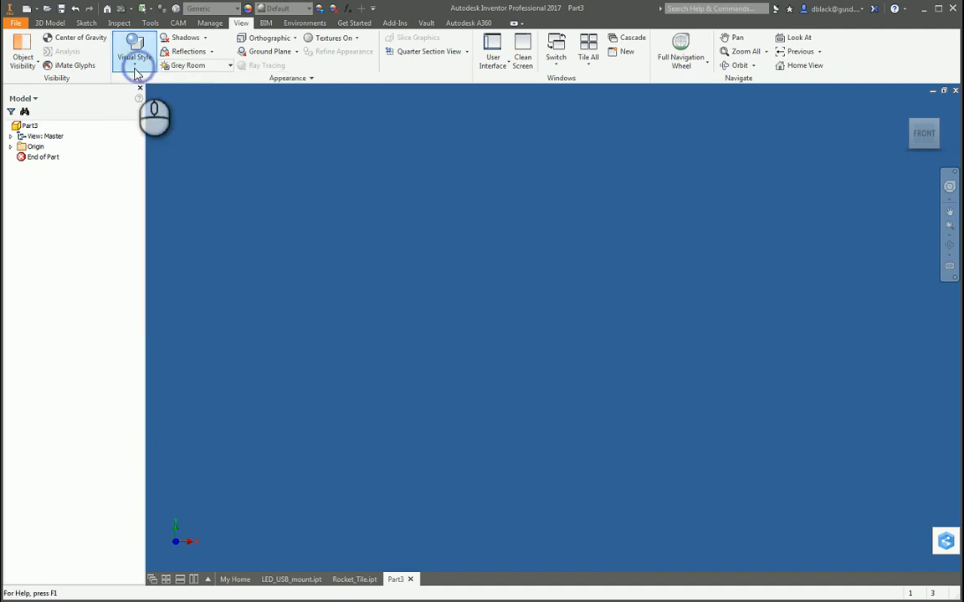
# Start a 2D sketch on the front origin plane and draw a center rectangle about 0.84 by 0.63 in, centred on the origin.
pyautogui.click(52, 23)
pyautogui.click(24, 44)
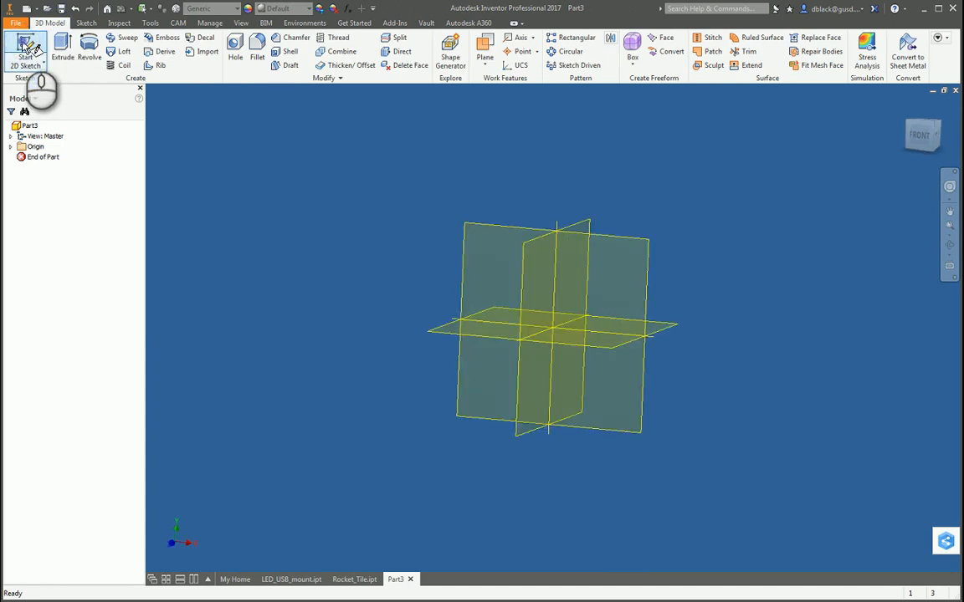
pyautogui.click(617, 264)
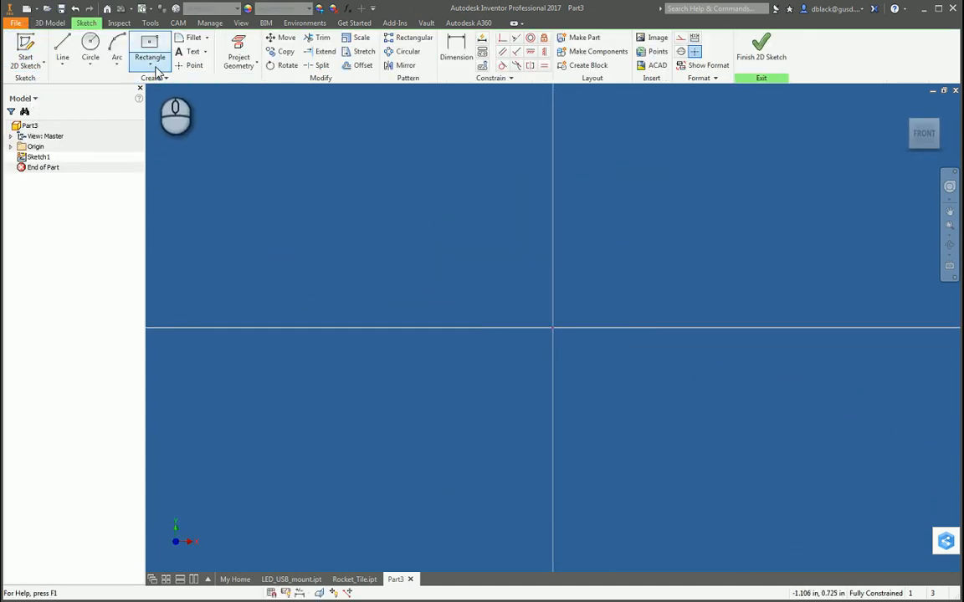
pyautogui.click(150, 64)
pyautogui.click(166, 136)
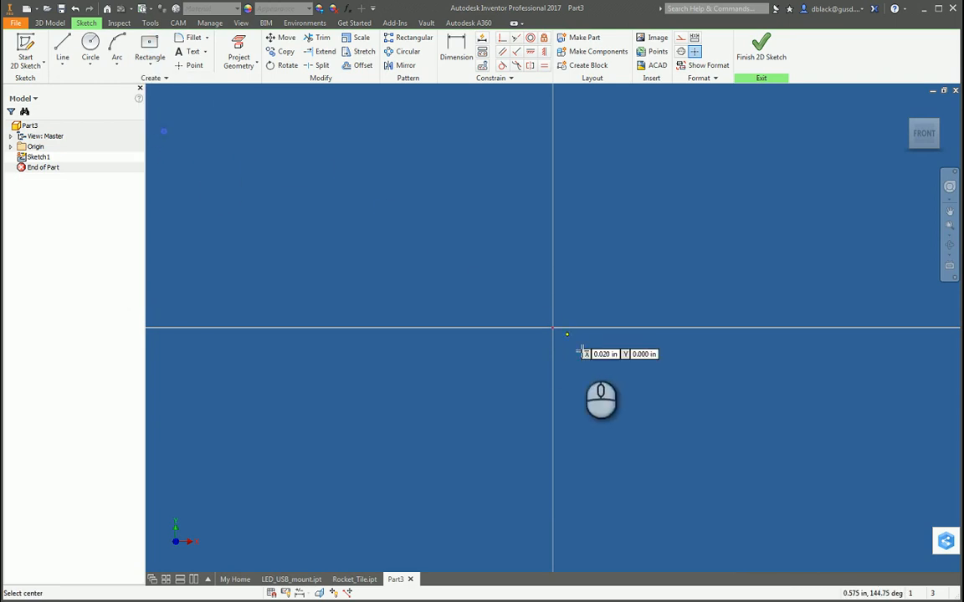
pyautogui.click(552, 327)
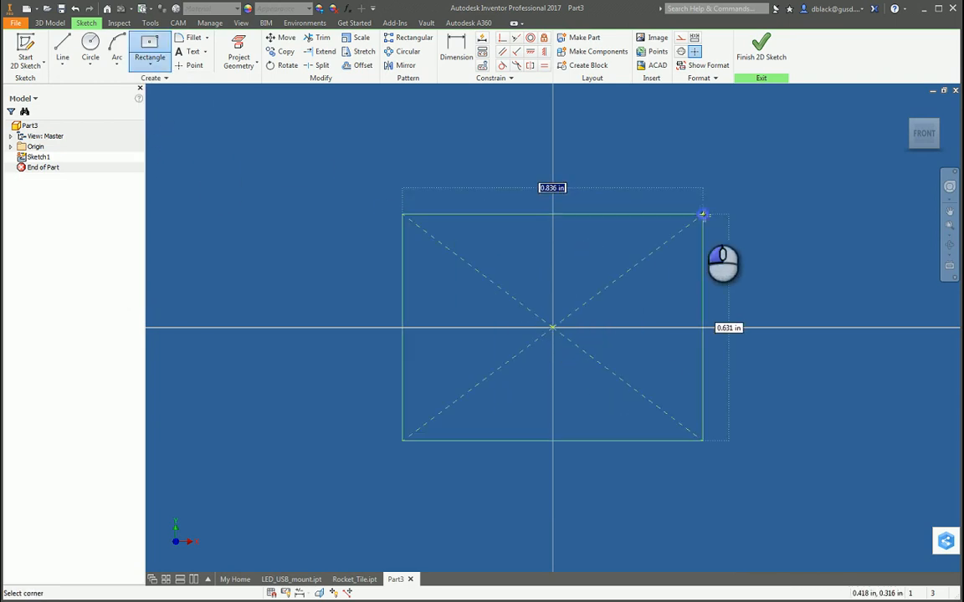
pyautogui.click(702, 216)
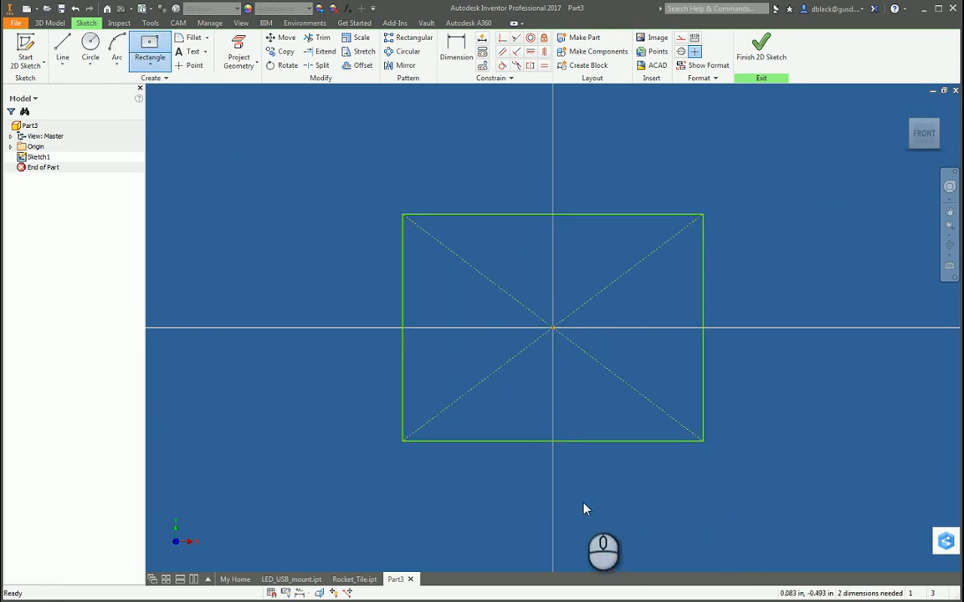
# Dimension the rectangle's lower edge and set its width to 5.88 in.
pyautogui.press('d')
pyautogui.click(615, 441)
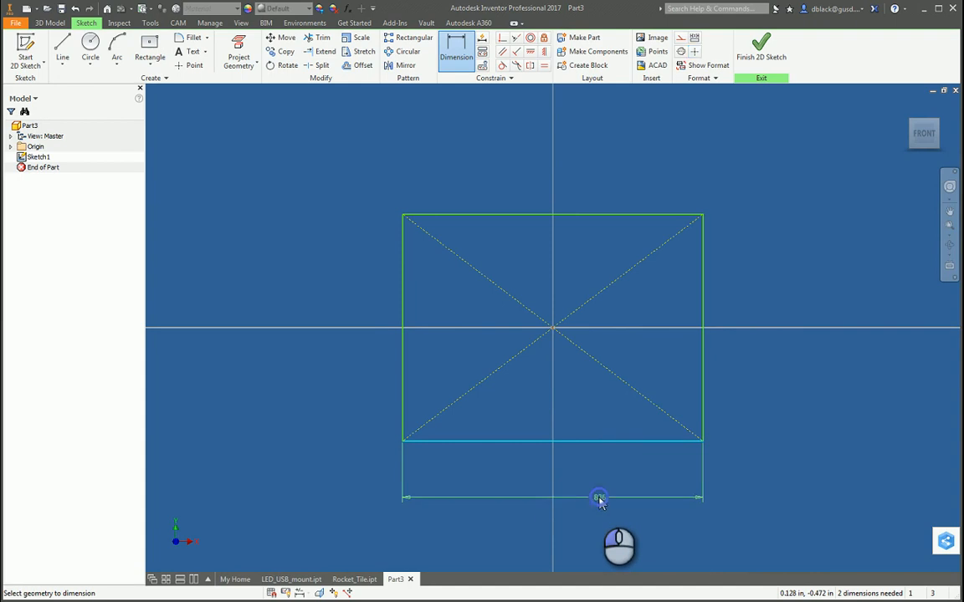
pyautogui.click(599, 501)
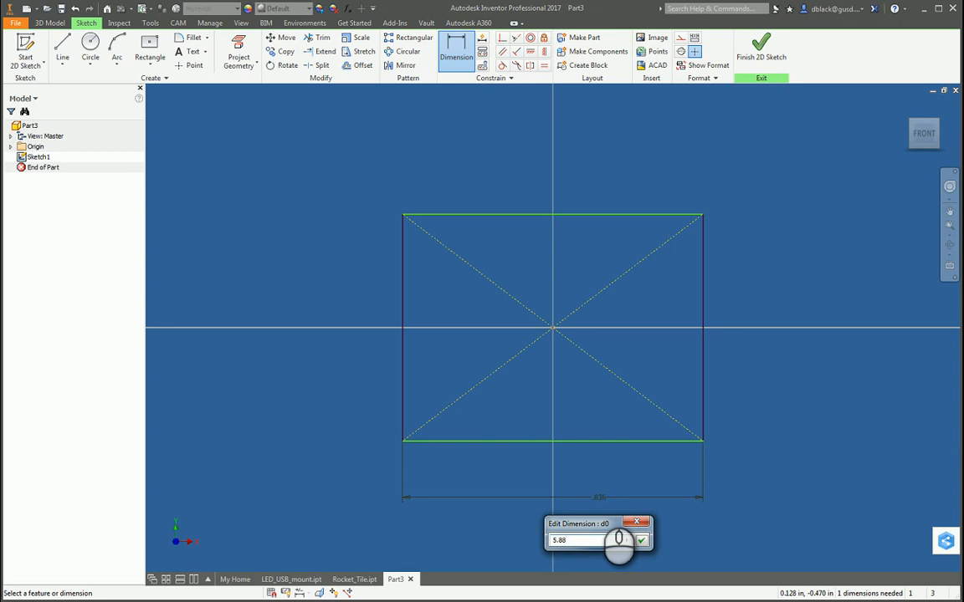
pyautogui.press('Return')
# Apply an Equal constraint between the rectangle's left and upper edges to make it a square.
pyautogui.scroll(8, 558, 402)
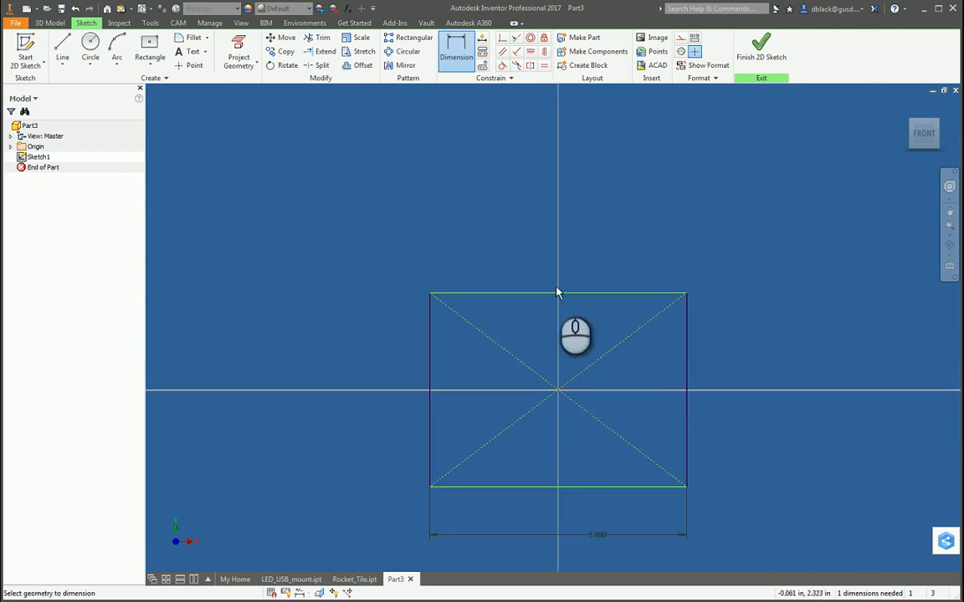
pyautogui.click(544, 66)
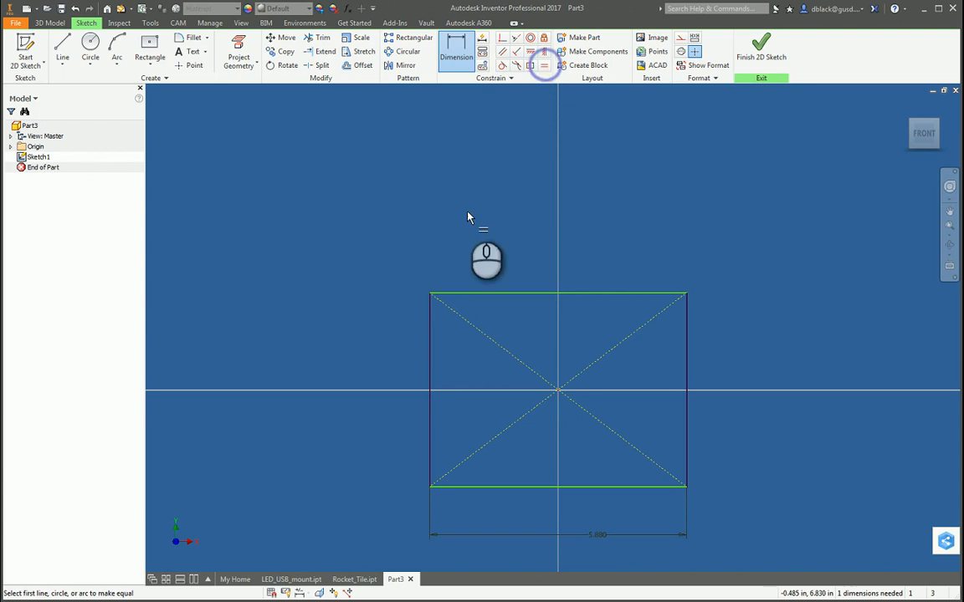
pyautogui.click(430, 322)
pyautogui.click(466, 296)
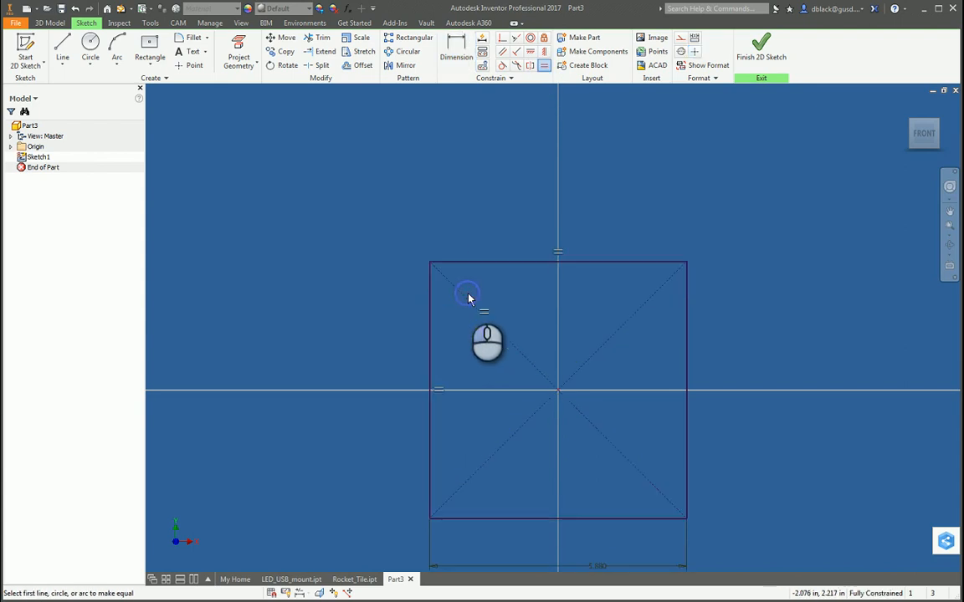
# Extrude the square profile by a distance of .25 in.
pyautogui.scroll(3, 426, 269)
pyautogui.scroll(-5, 434, 327)
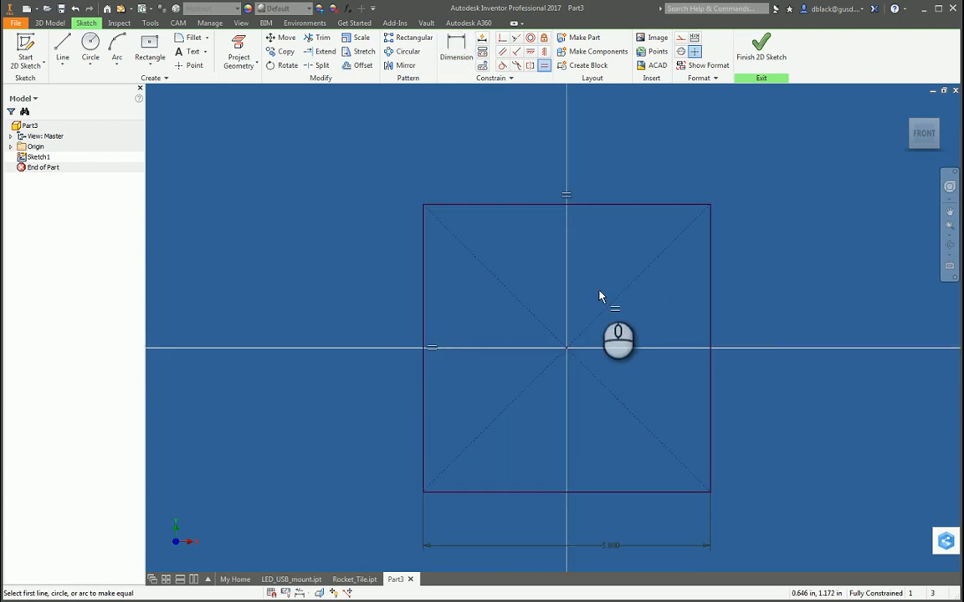
pyautogui.press('e')
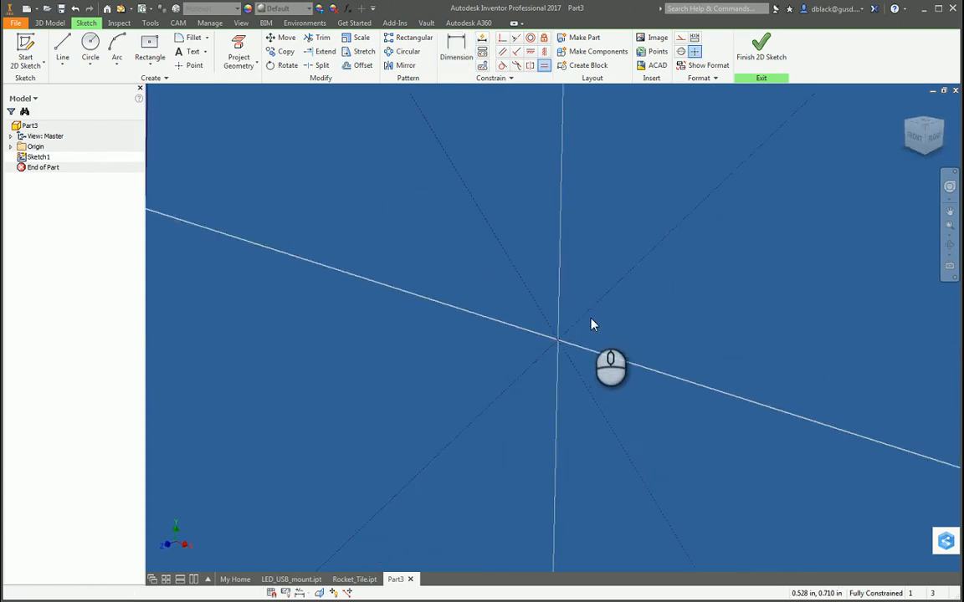
pyautogui.scroll(2, 592, 290)
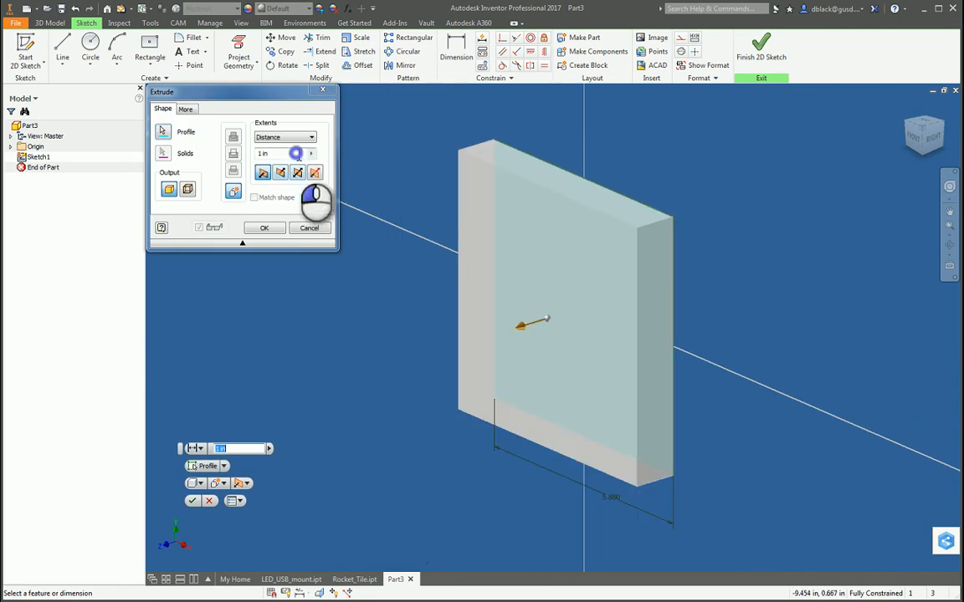
pyautogui.moveTo(296, 153); pyautogui.dragTo(190, 149)
pyautogui.write('.25')
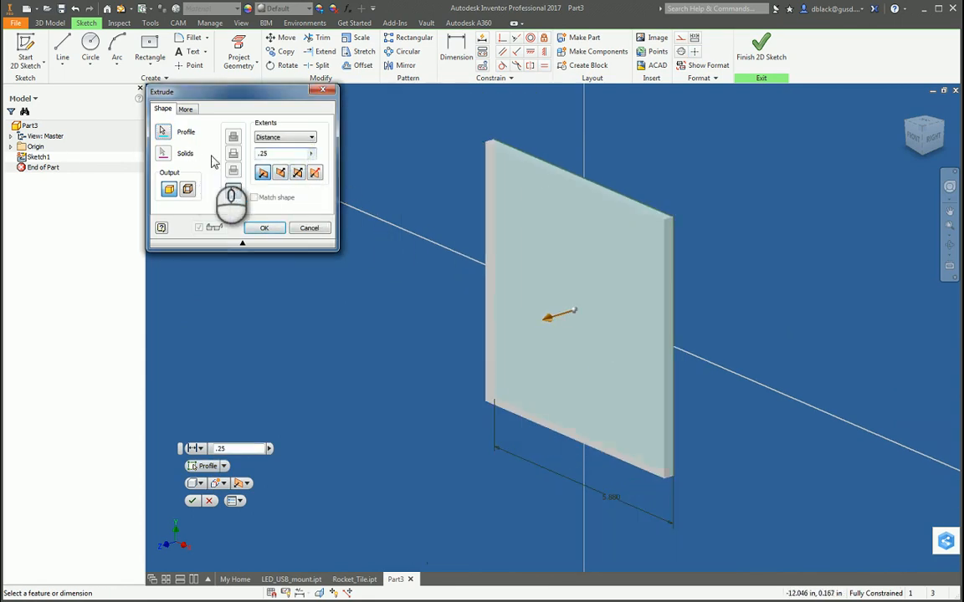
pyautogui.click(265, 229)
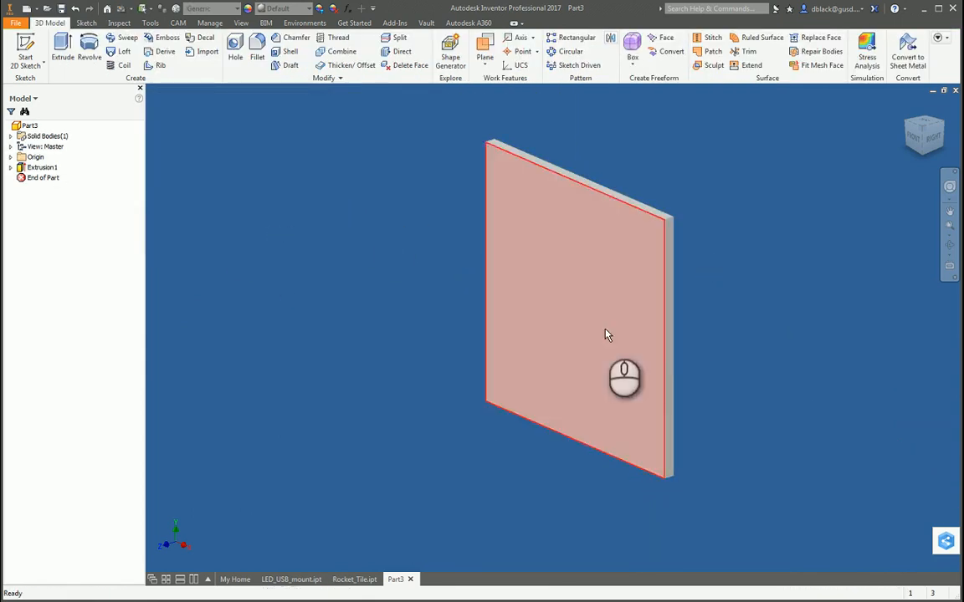
# Start a 2D sketch on the large front face of the square plate.
pyautogui.press('F4')
pyautogui.moveTo(518, 329); pyautogui.dragTo(519, 241)
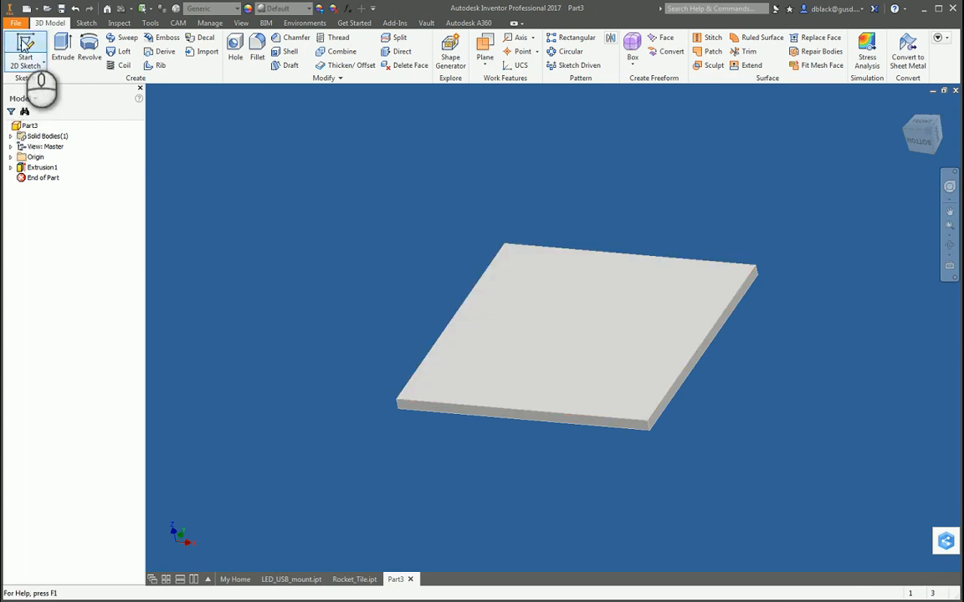
pyautogui.click(25, 46)
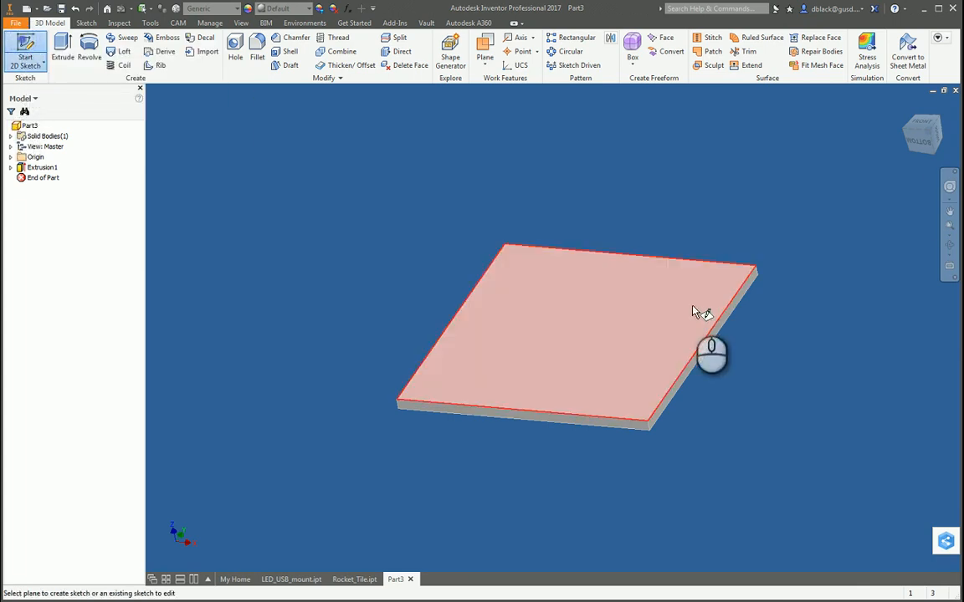
pyautogui.click(620, 318)
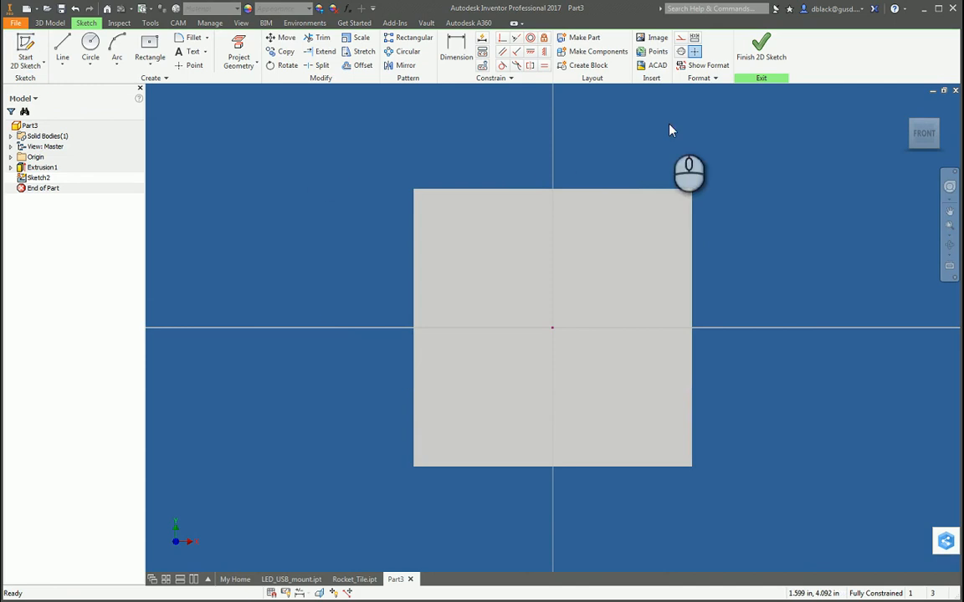
# Insert the image Rocket Logo.jpg into the sketch and place it so it covers the whole square plate.
pyautogui.click(658, 42)
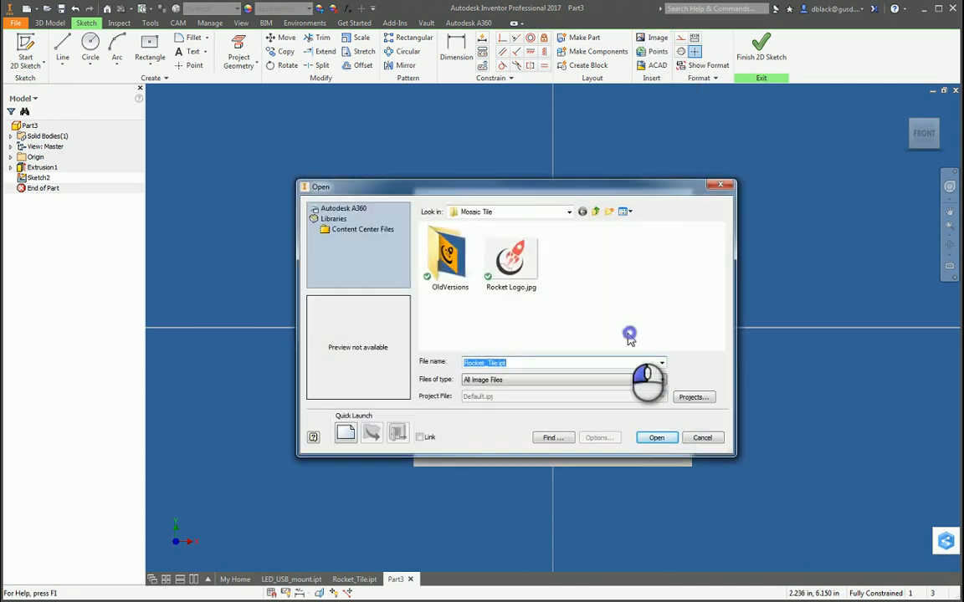
pyautogui.click(511, 256)
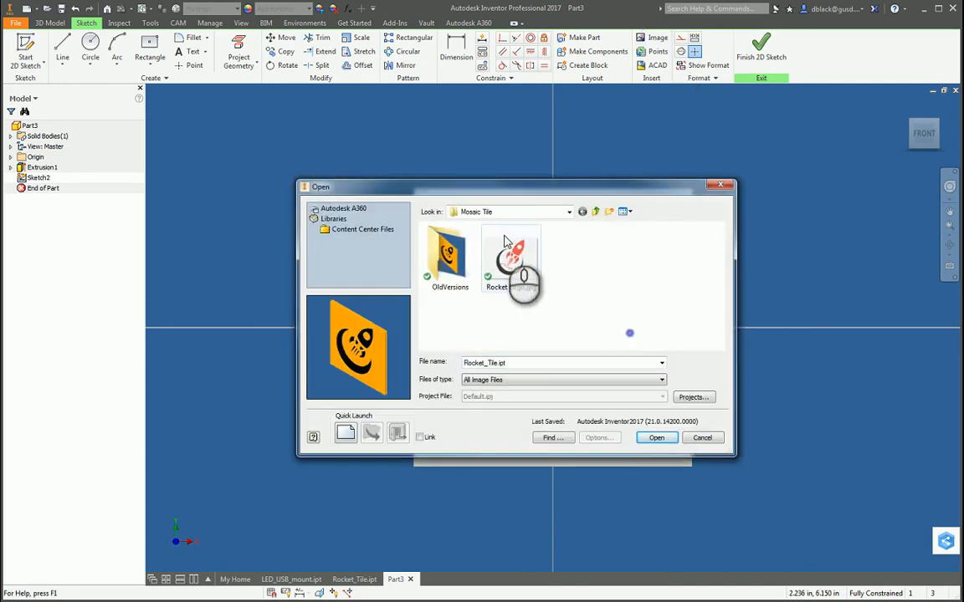
pyautogui.click(662, 439)
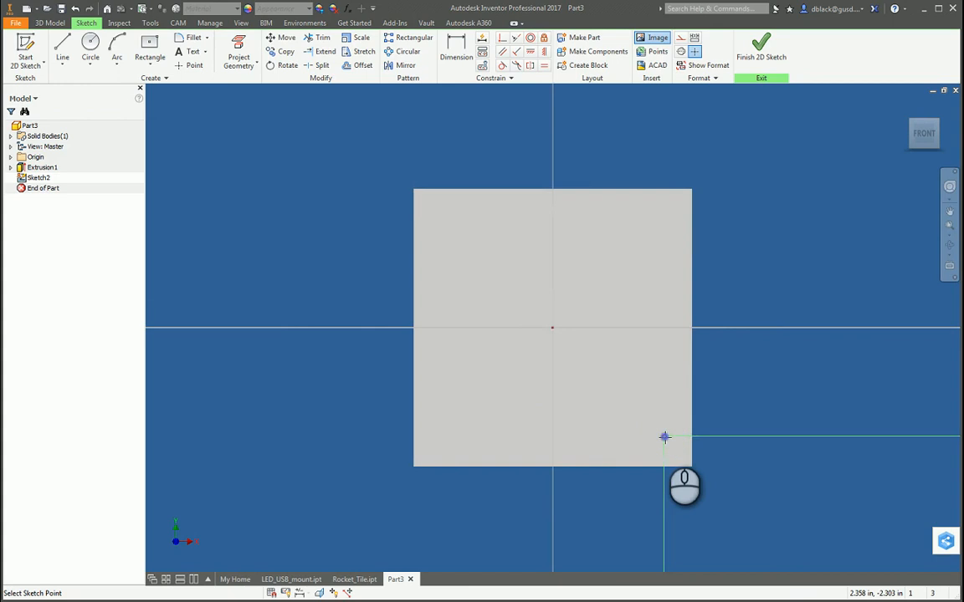
pyautogui.scroll(2, 358, 171)
pyautogui.scroll(2, 358, 171)
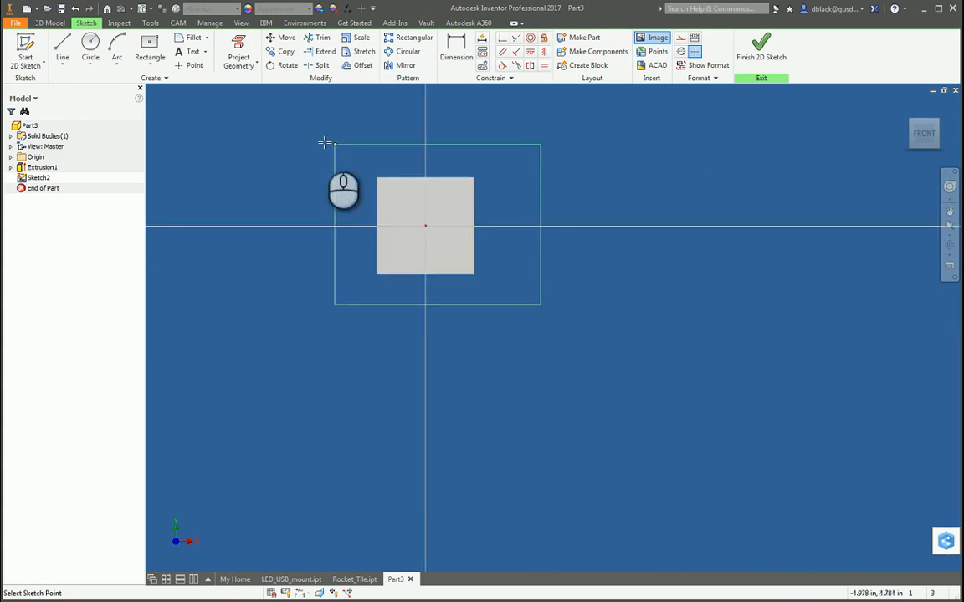
pyautogui.scroll(-3, 326, 159)
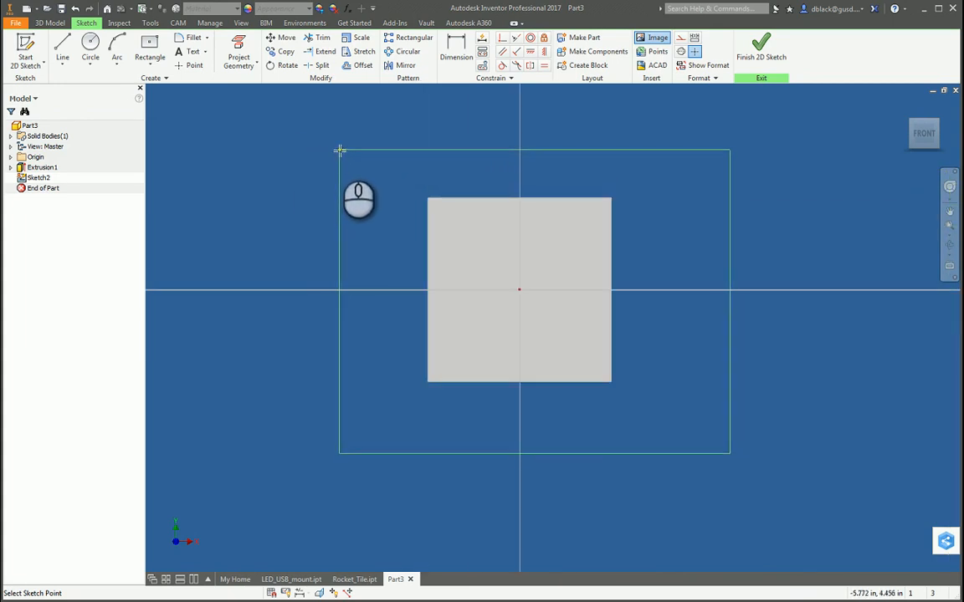
pyautogui.click(322, 146)
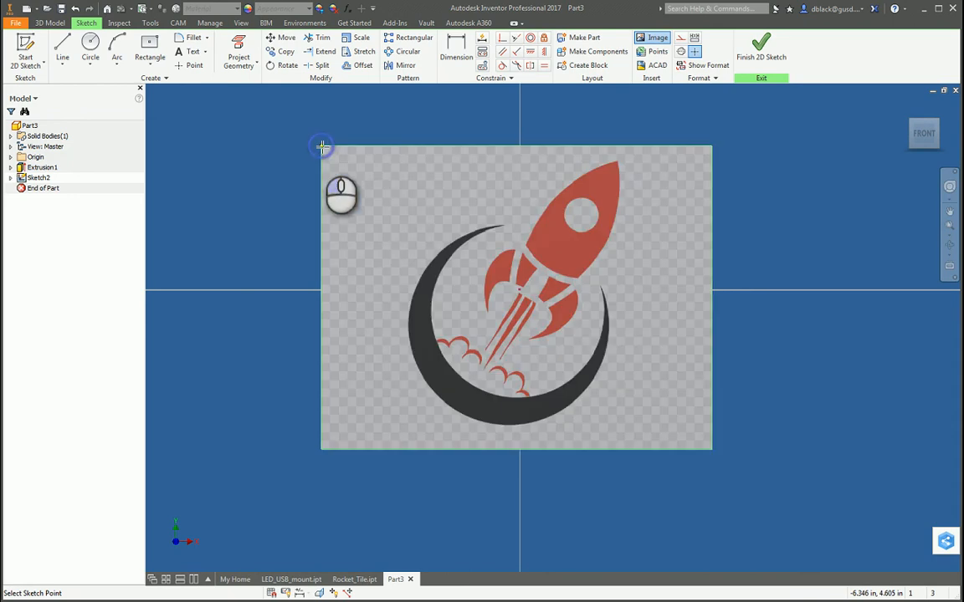
pyautogui.press('Escape')
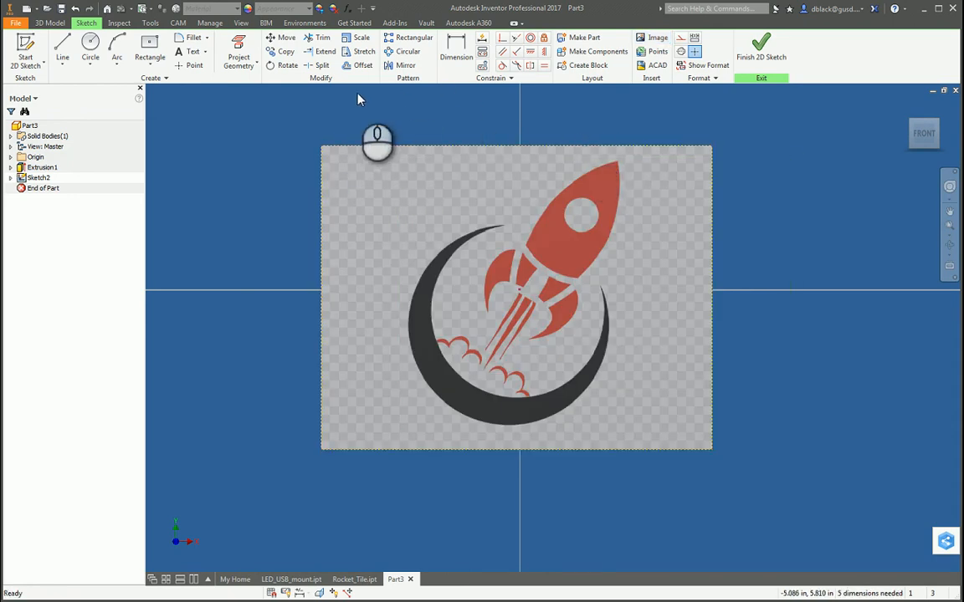
# Scale the rocket image down about the sketch's center point so the logo fits within the tile.
pyautogui.click(357, 37)
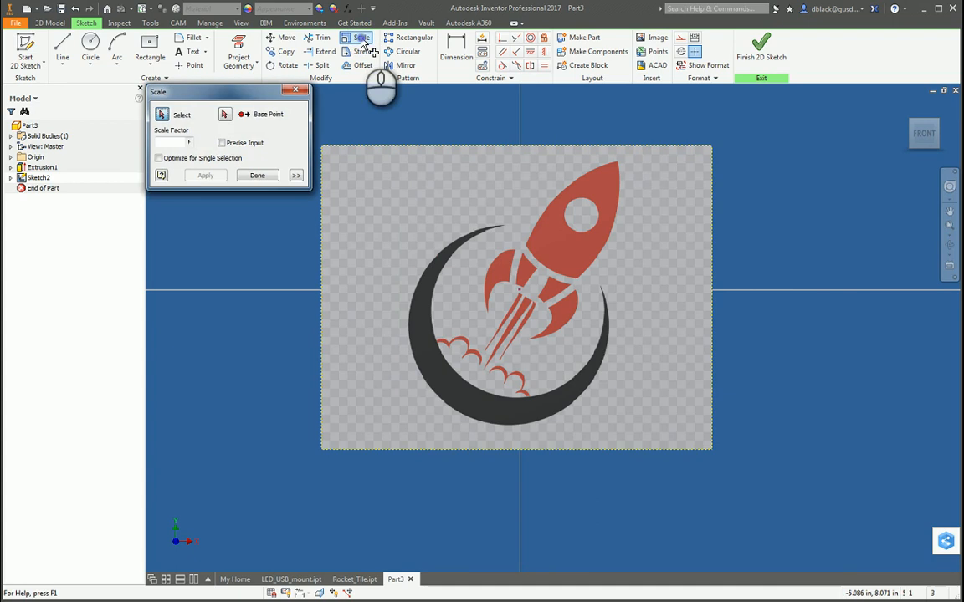
pyautogui.click(390, 155)
pyautogui.click(224, 113)
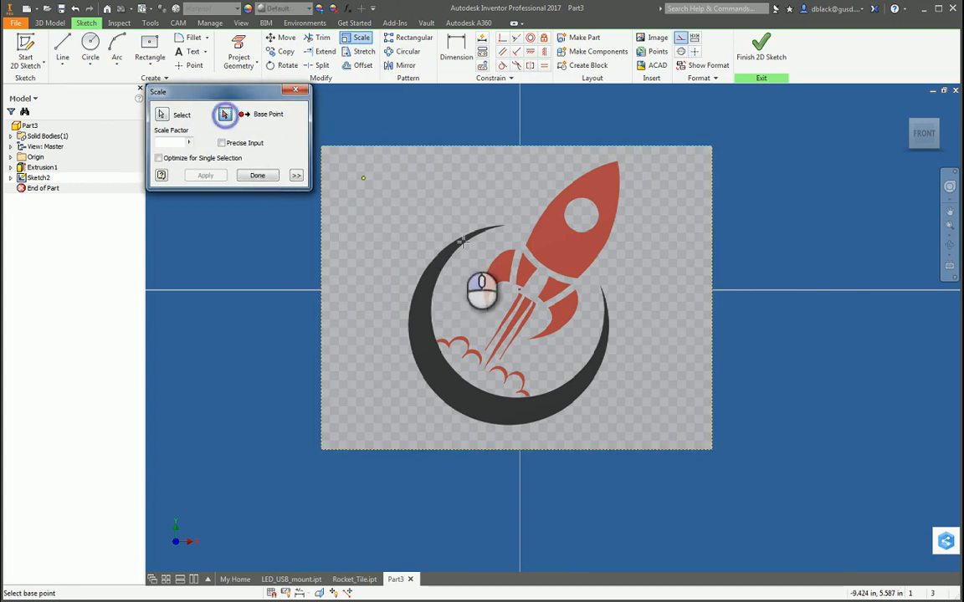
pyautogui.click(520, 290)
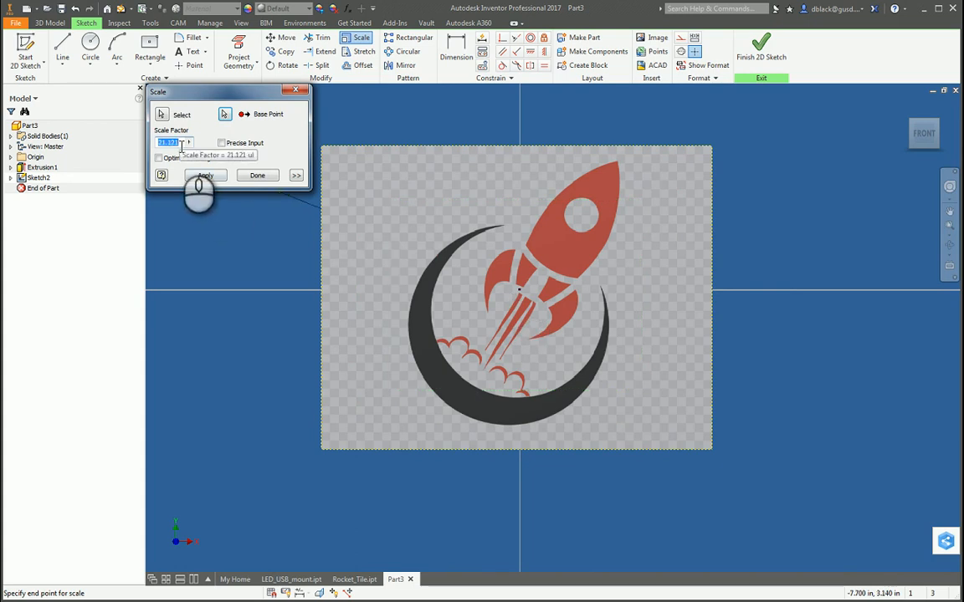
pyautogui.click(207, 175)
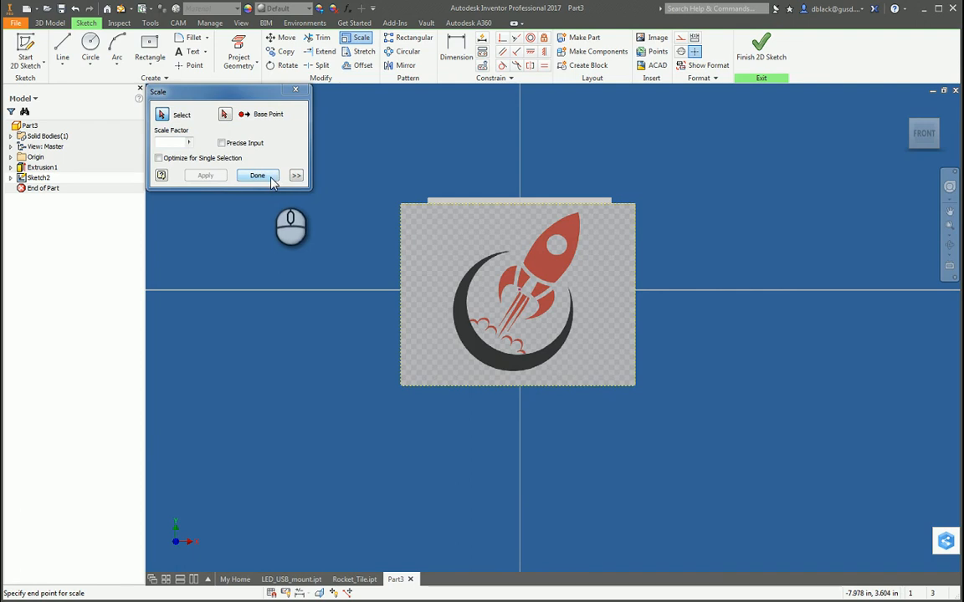
pyautogui.click(256, 176)
# Shift the scaled image slightly up and to the left over the tile.
pyautogui.moveTo(512, 219)
pyautogui.mouseDown()
pyautogui.moveTo(413, 207)
pyautogui.moveTo(474, 193)
pyautogui.moveTo(519, 250)
pyautogui.moveTo(748, 246)
pyautogui.moveTo(711, 224)
pyautogui.moveTo(498, 416)
pyautogui.moveTo(486, 222)
pyautogui.mouseUp()
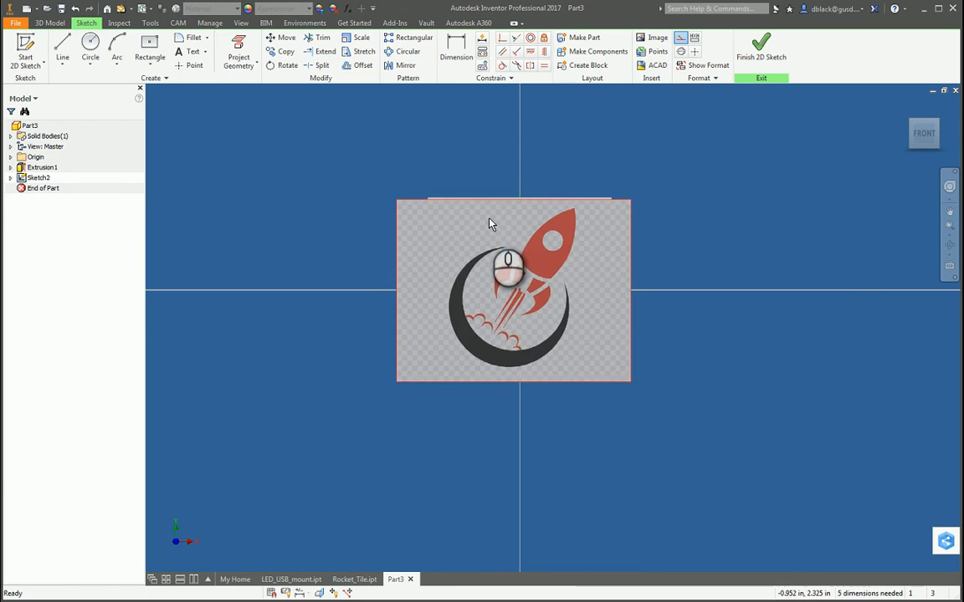
pyautogui.scroll(3, 488, 243)
pyautogui.scroll(3, 540, 294)
pyautogui.scroll(-3, 540, 294)
pyautogui.scroll(3, 538, 373)
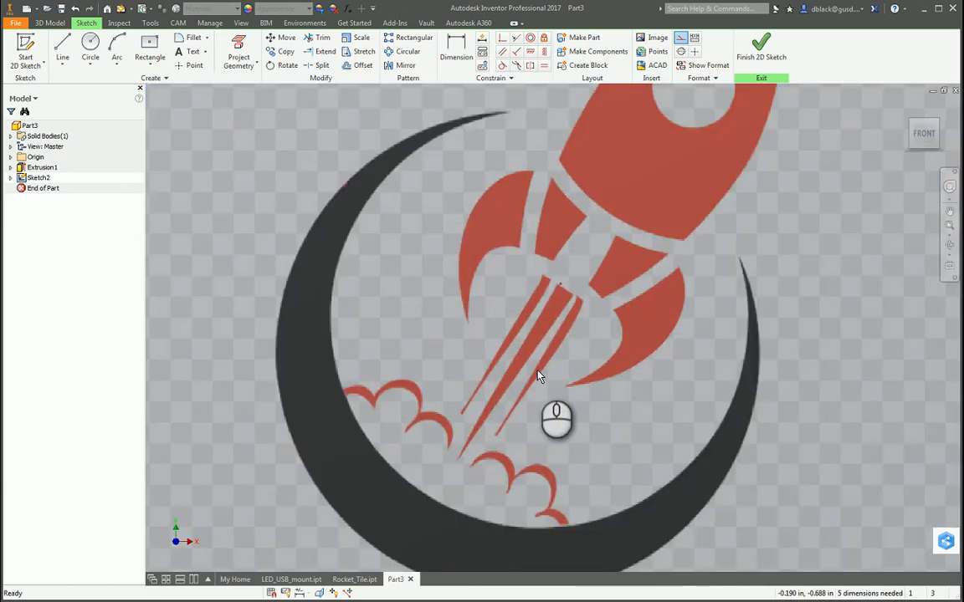
pyautogui.scroll(-2, 540, 378)
pyautogui.click(251, 205)
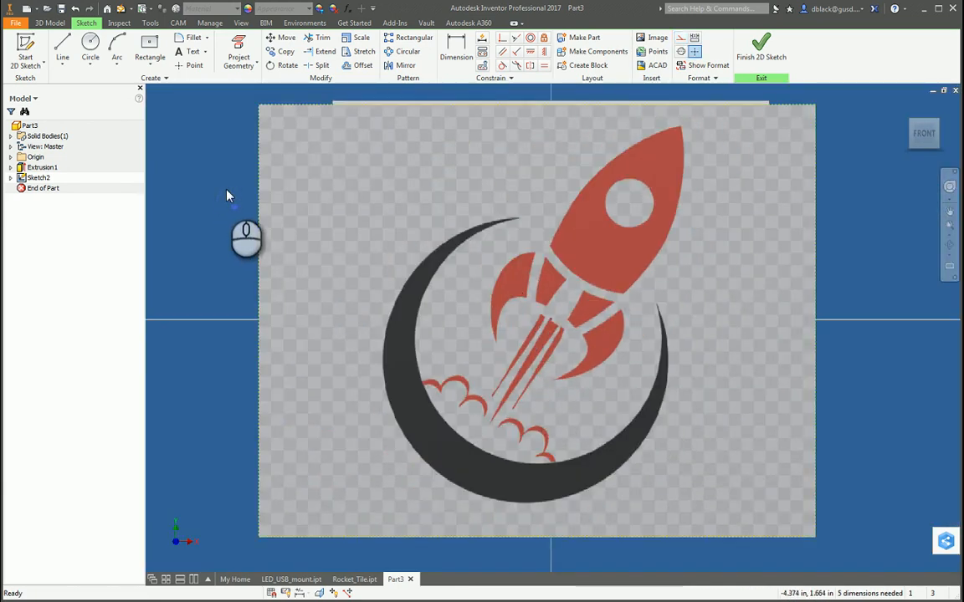
# Trace the crescent's outer edge from tip to tip with a three-point arc of about 2 in radius.
pyautogui.click(117, 52)
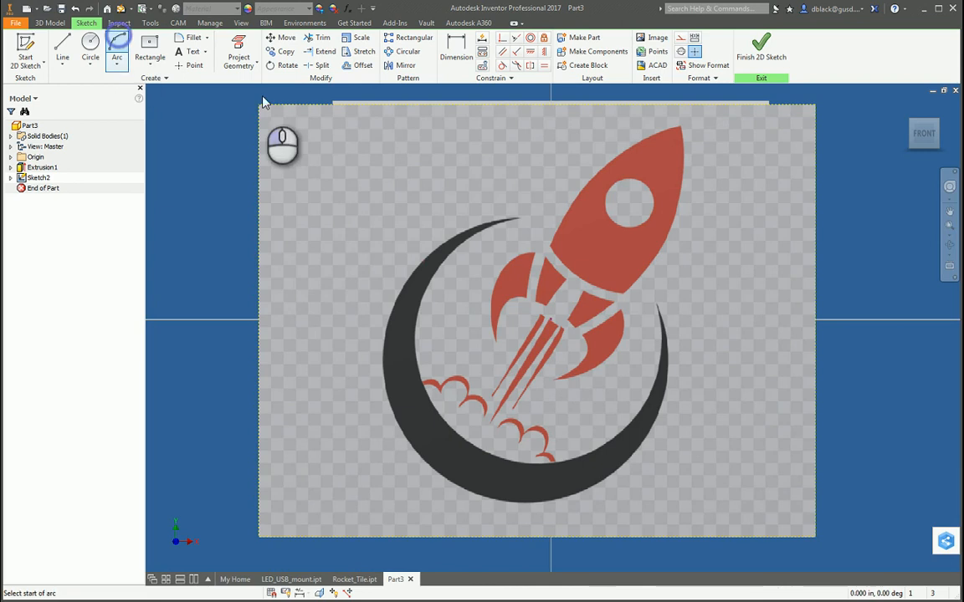
pyautogui.click(517, 219)
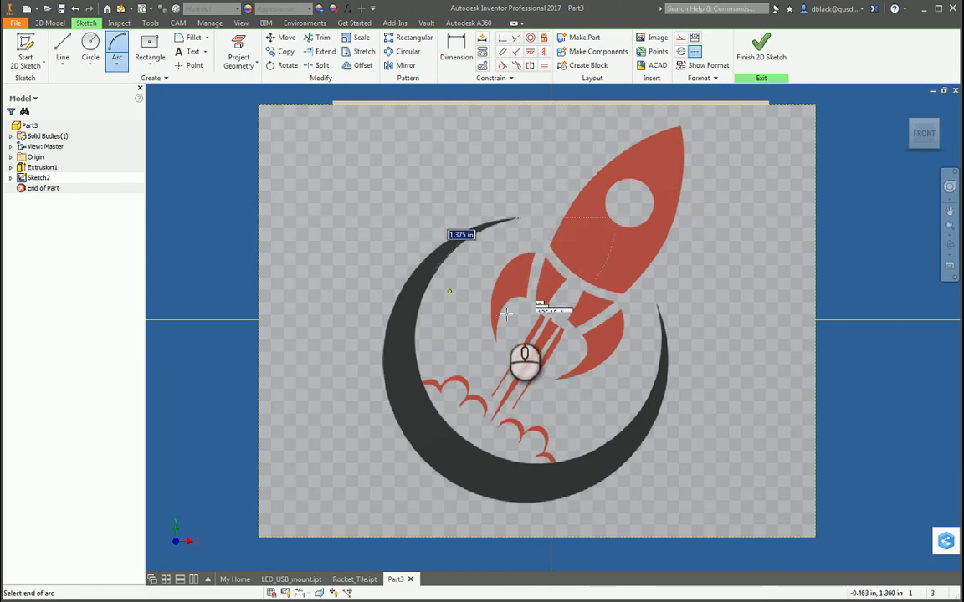
pyautogui.click(656, 303)
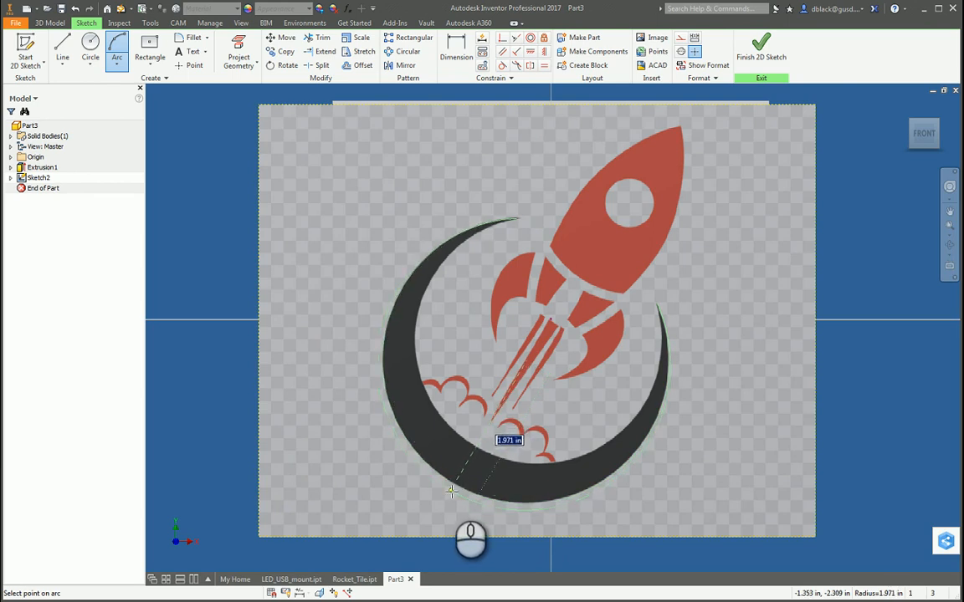
pyautogui.click(455, 491)
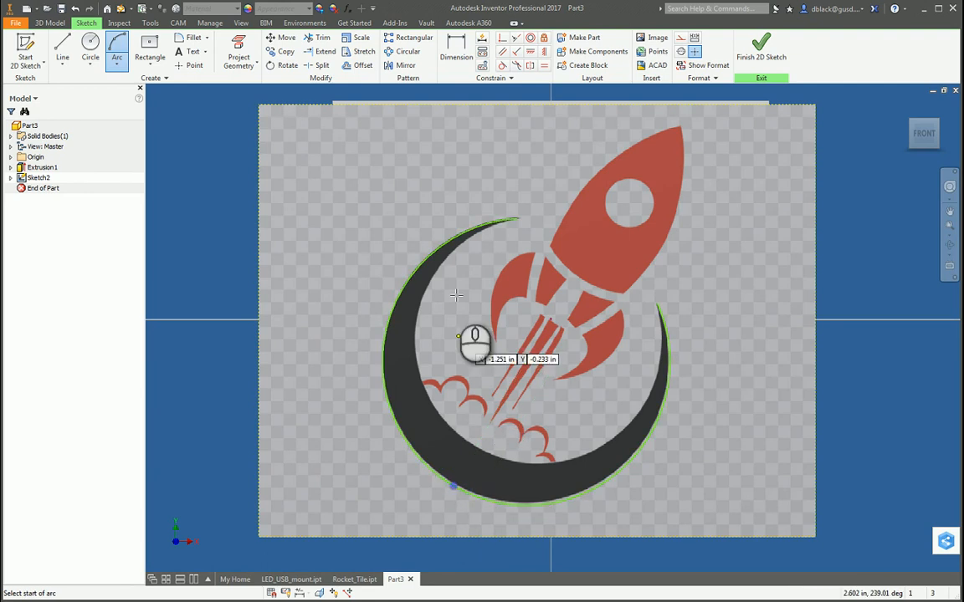
# Draw a three-point arc of about 1.59 in radius between the crescent's tips for its inner edge.
pyautogui.click(513, 222)
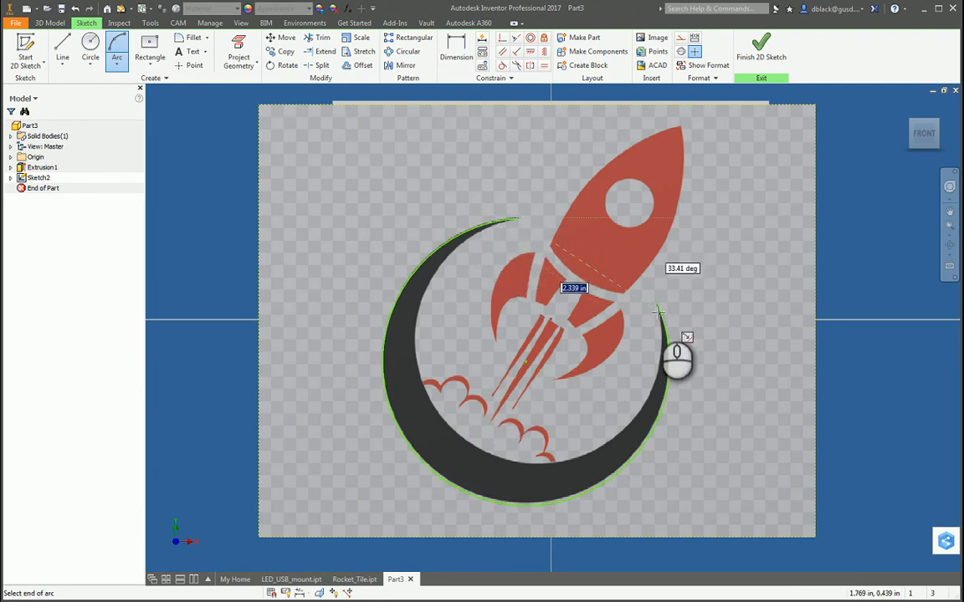
pyautogui.click(657, 306)
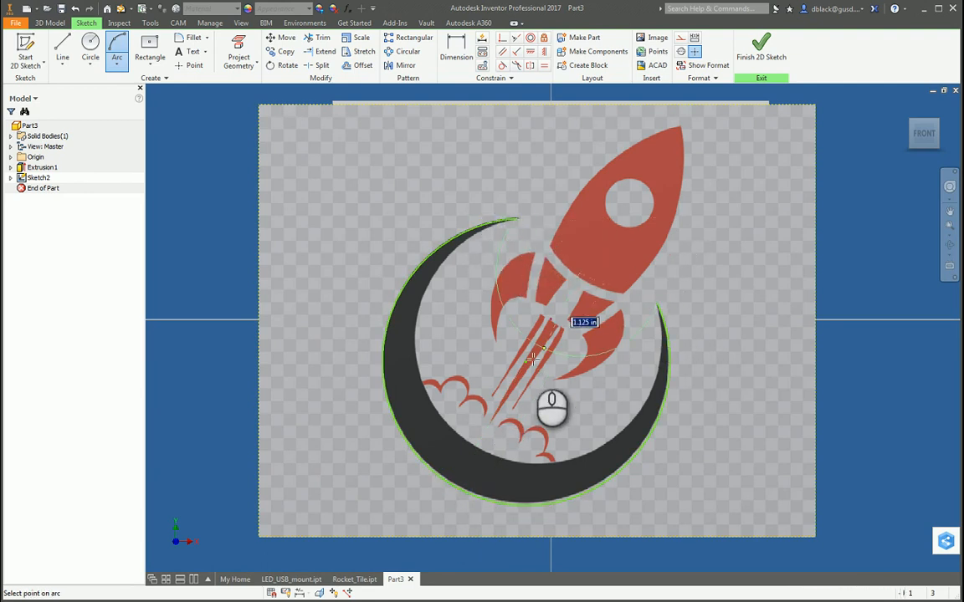
pyautogui.click(474, 429)
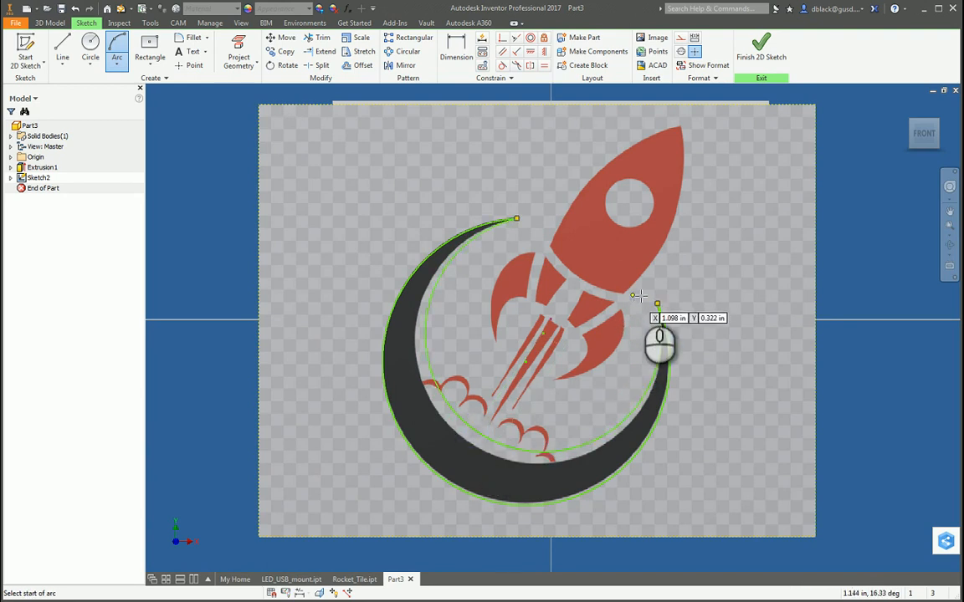
# Trace the rocket body's two long curved sides with three-point arcs that meet at the nose.
pyautogui.click(548, 245)
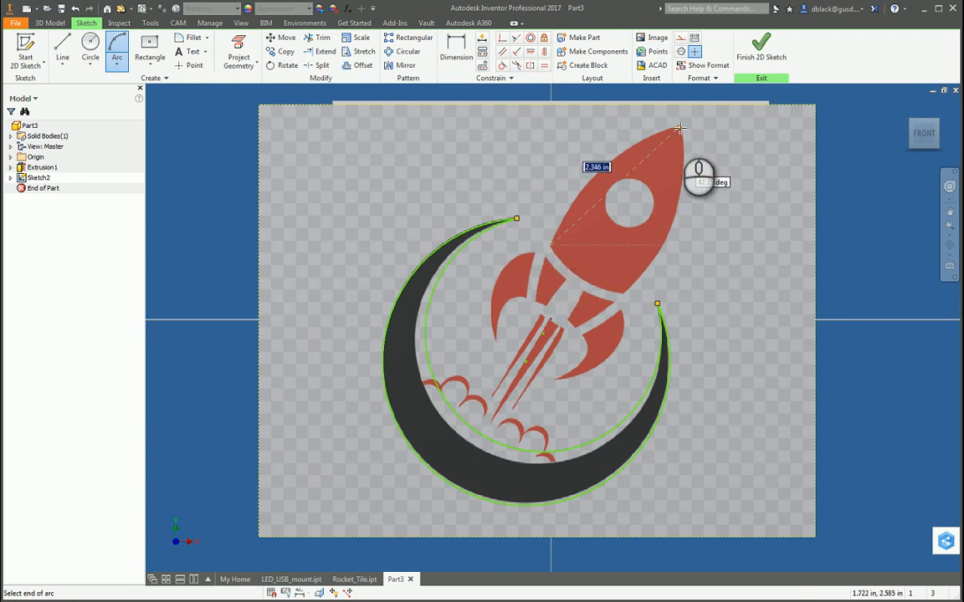
pyautogui.click(679, 127)
pyautogui.click(599, 172)
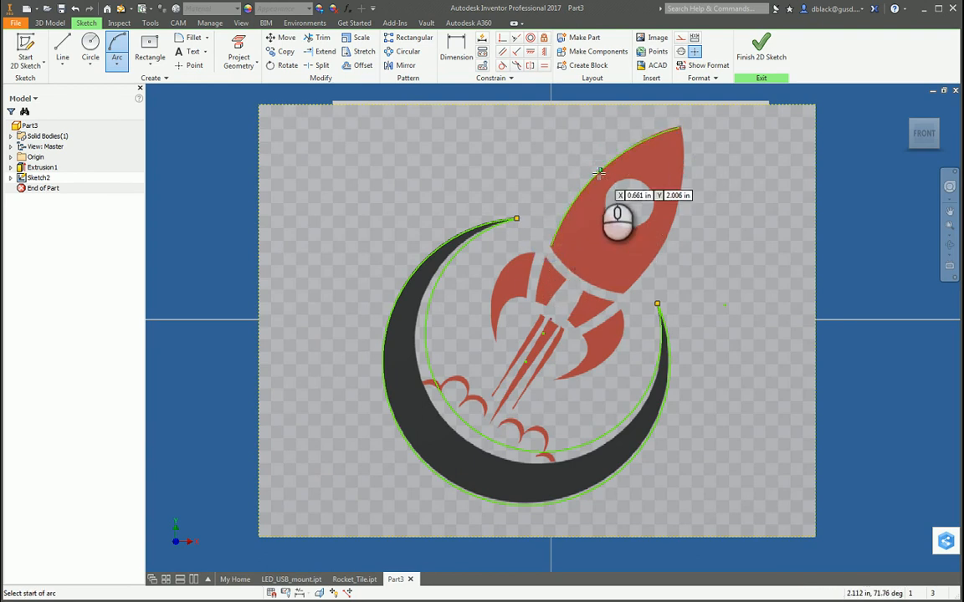
pyautogui.click(680, 128)
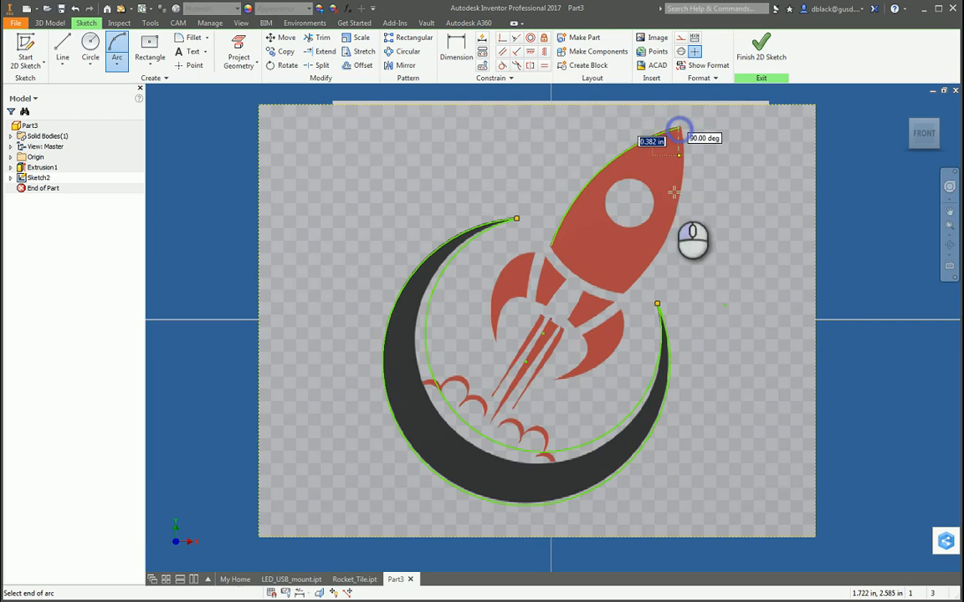
pyautogui.click(622, 294)
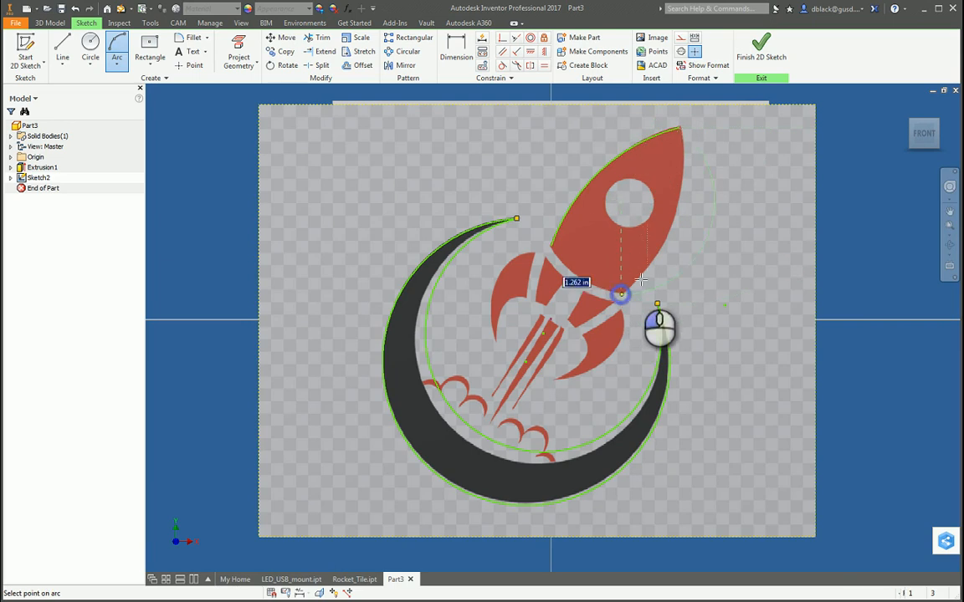
pyautogui.click(673, 224)
pyautogui.click(623, 294)
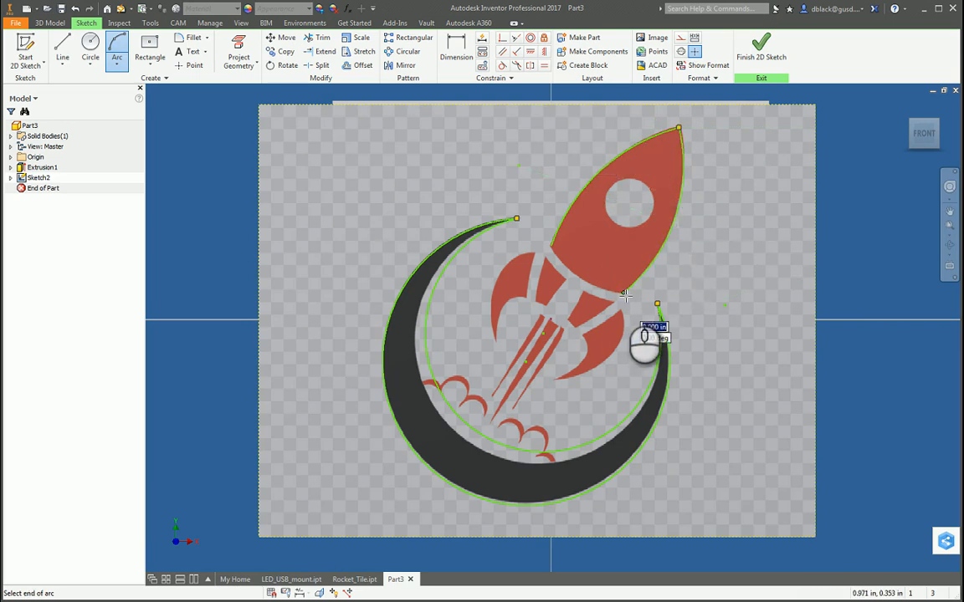
pyautogui.press('Escape')
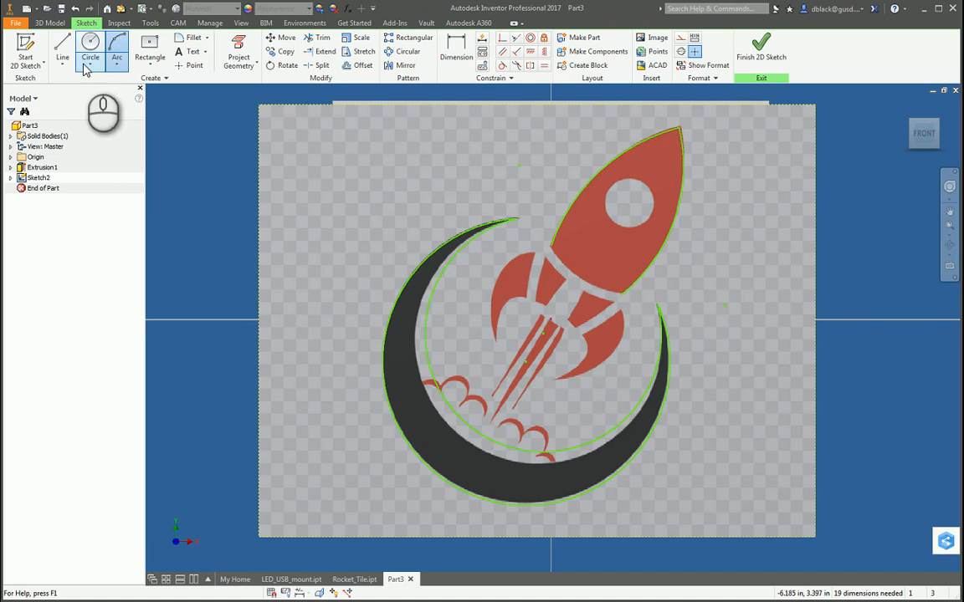
# Close the rocket body's base with a three-point arc joining the lower ends of its two side arcs.
pyautogui.click(117, 47)
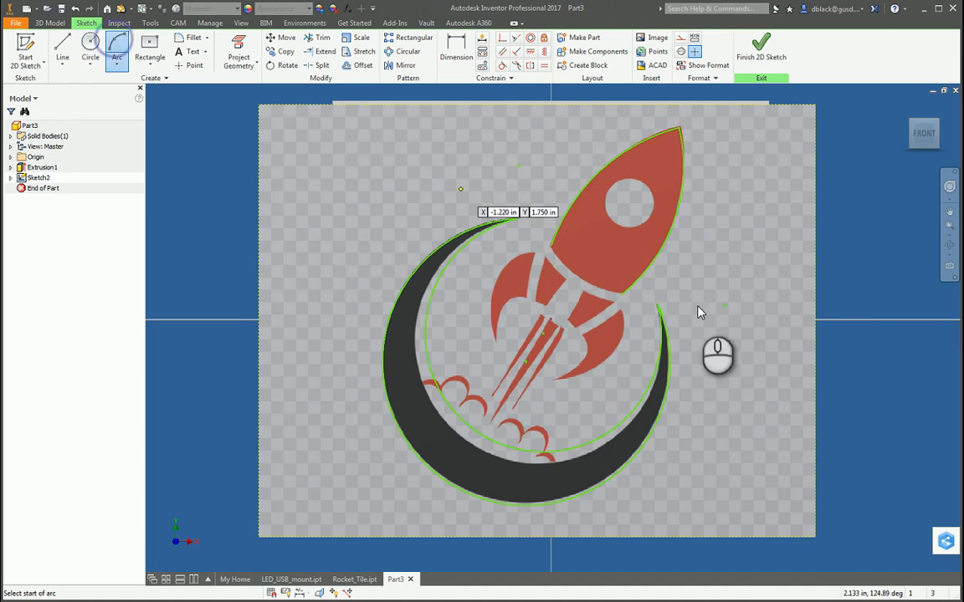
pyautogui.click(619, 292)
pyautogui.click(551, 245)
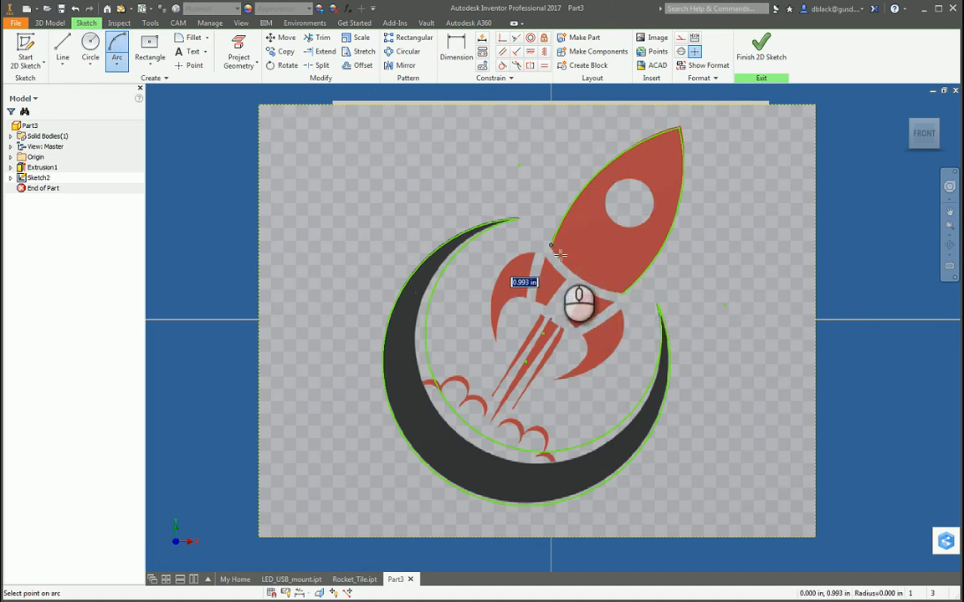
pyautogui.click(568, 268)
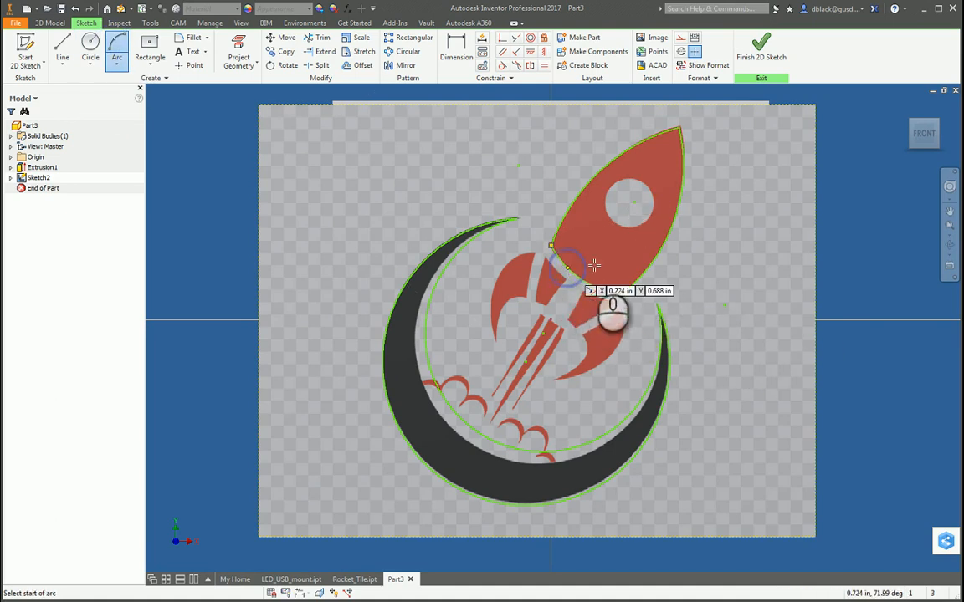
pyautogui.press('Escape')
# Fine-tune the rocket body's nose point and right side arc to follow the image outline, and check the base corners.
pyautogui.scroll(8, 680, 125)
pyautogui.moveTo(666, 152); pyautogui.dragTo(680, 141)
pyautogui.scroll(-4, 675, 151)
pyautogui.scroll(-3, 676, 156)
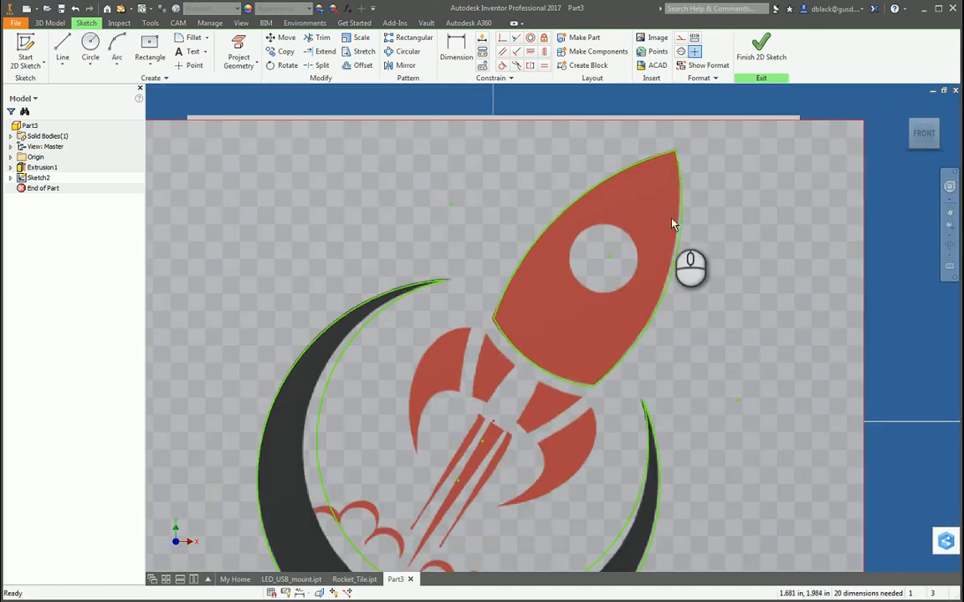
pyautogui.click(678, 234)
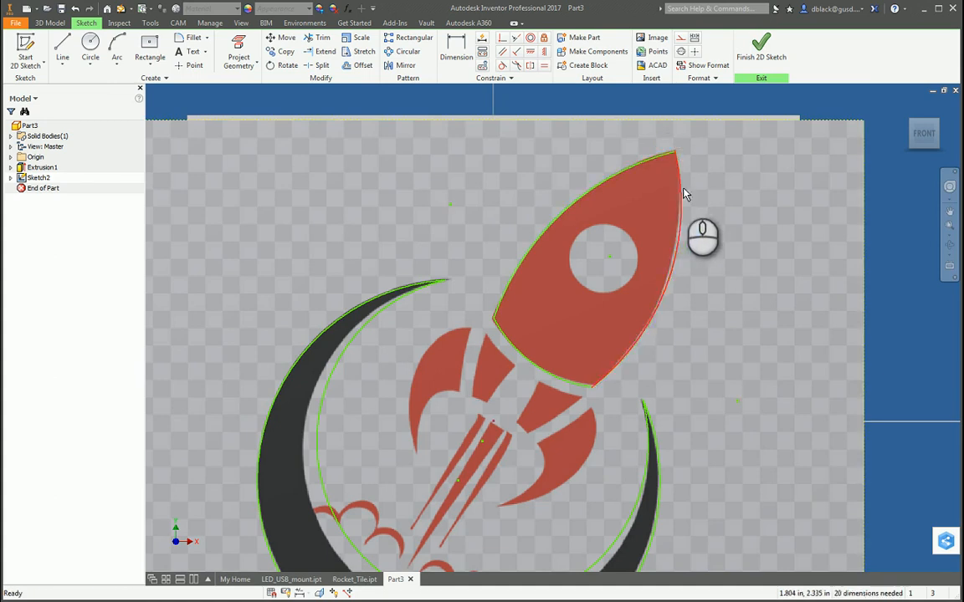
pyautogui.scroll(-3, 635, 270)
pyautogui.scroll(4, 635, 269)
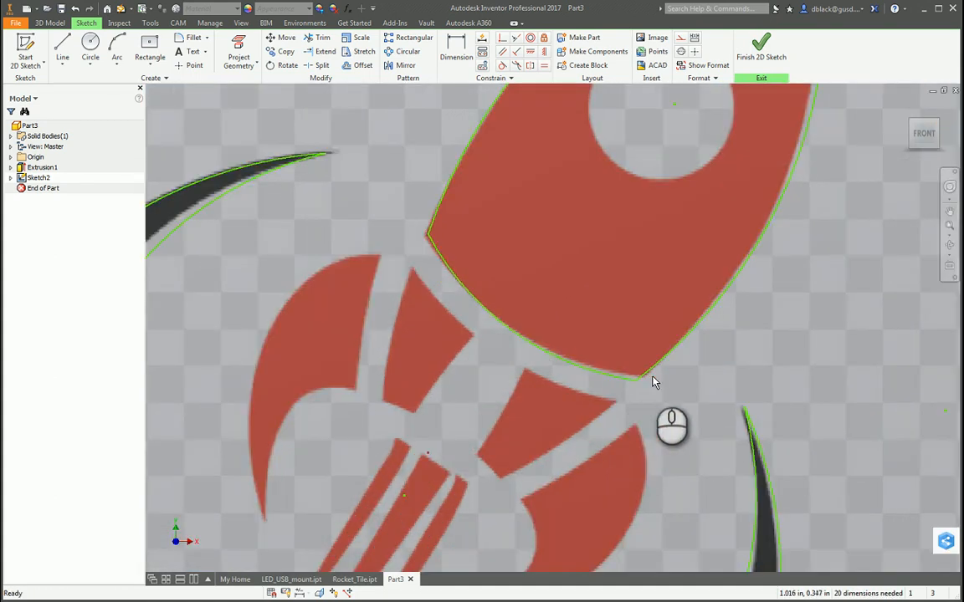
pyautogui.scroll(-3, 570, 305)
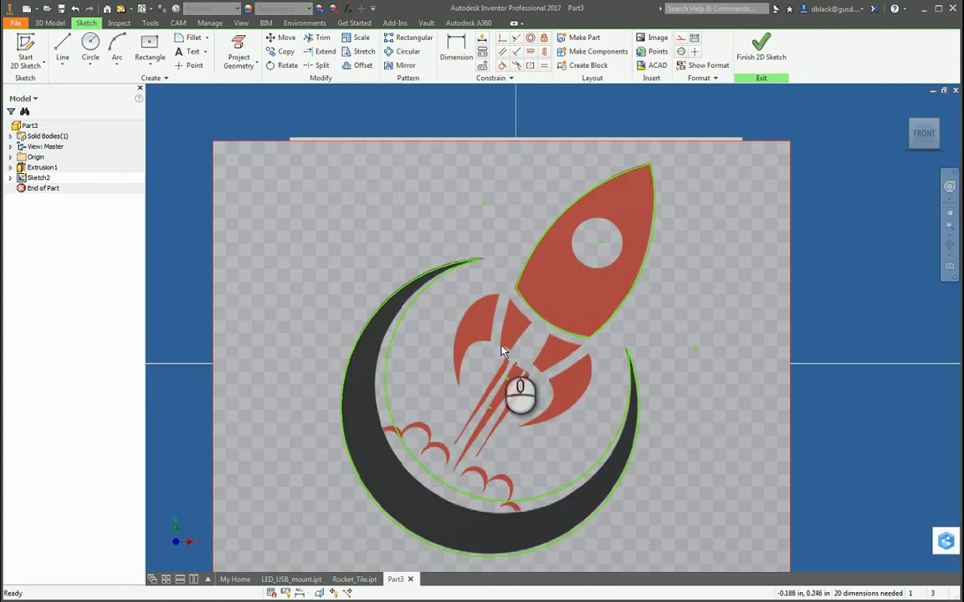
pyautogui.scroll(2, 462, 378)
pyautogui.scroll(-2, 518, 327)
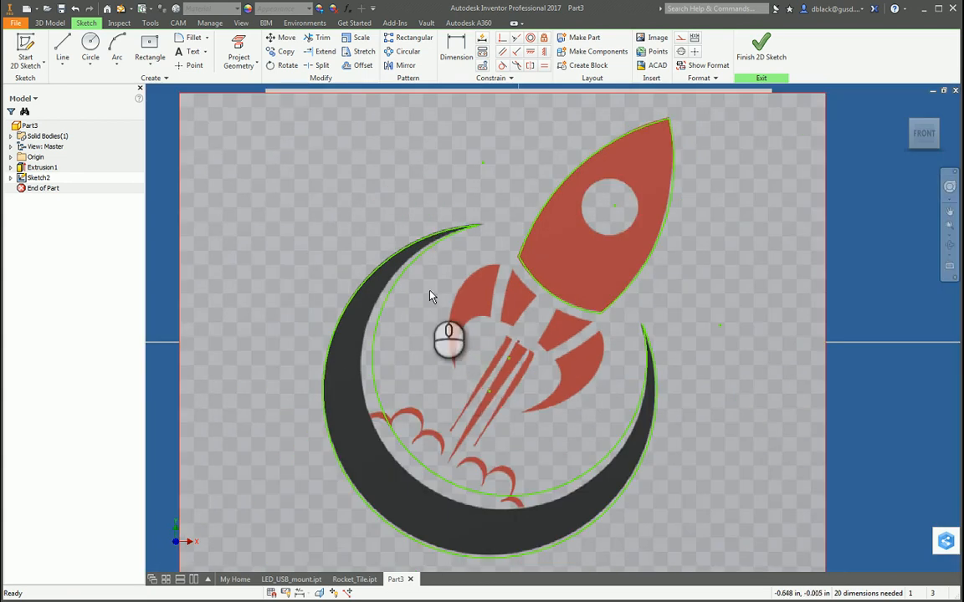
# Trace the left flame streak with a closed triangle of lines, with sides of about 1.22, 0.30 and 1.27 in.
pyautogui.click(63, 48)
pyautogui.scroll(2, 507, 456)
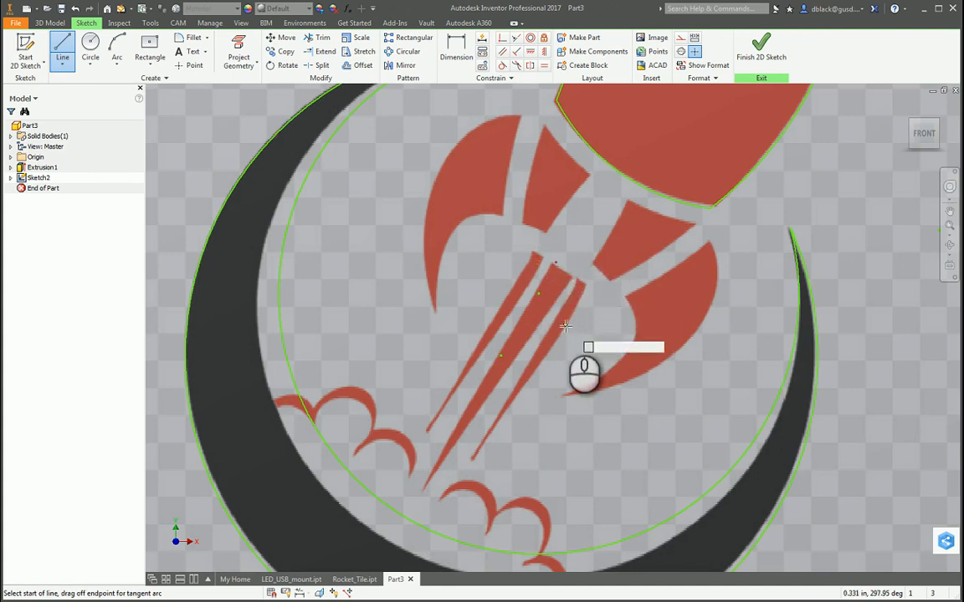
pyautogui.scroll(-2, 577, 335)
pyautogui.scroll(2, 501, 401)
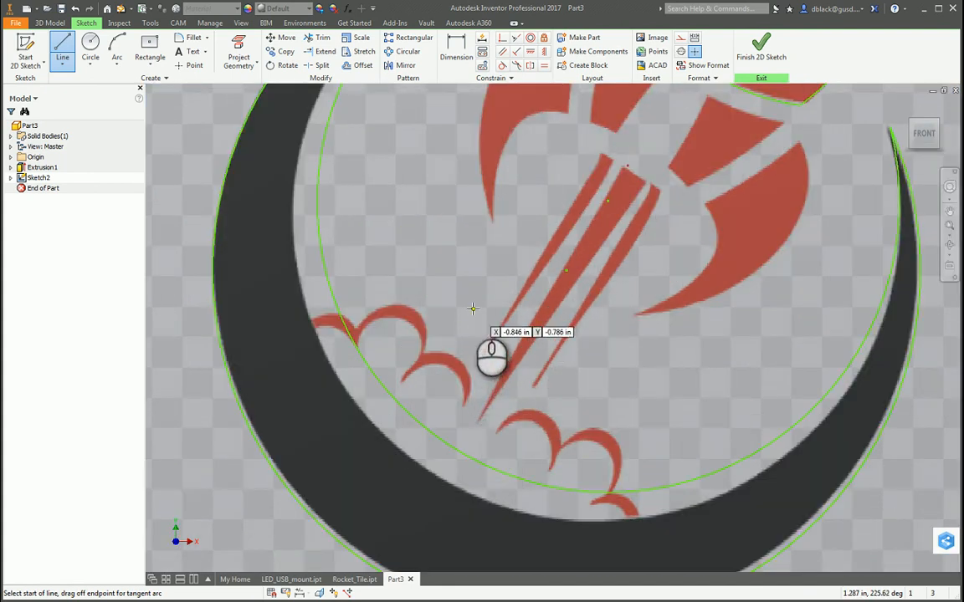
pyautogui.scroll(-2, 474, 322)
pyautogui.scroll(2, 477, 331)
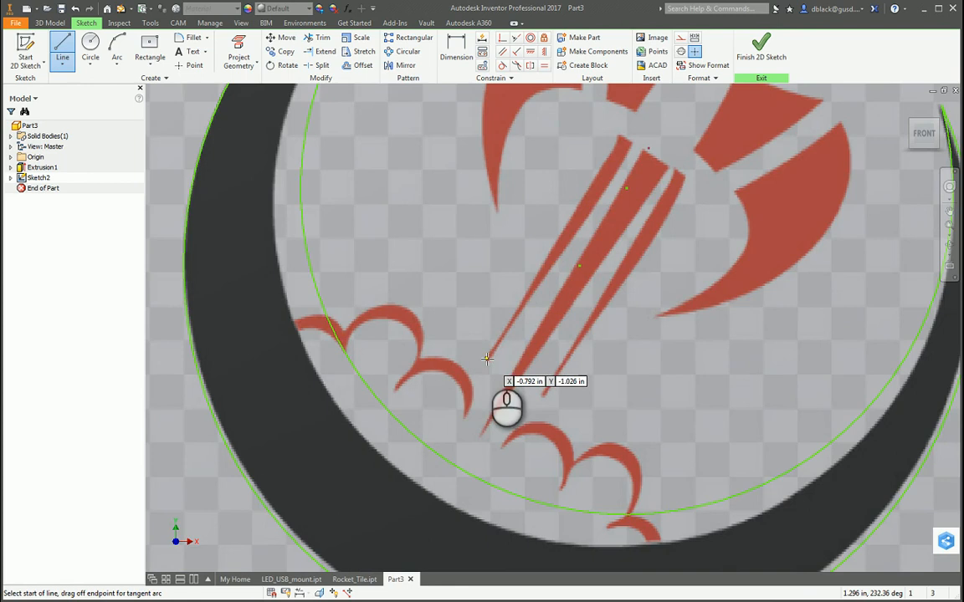
pyautogui.click(487, 358)
pyautogui.scroll(-2, 569, 180)
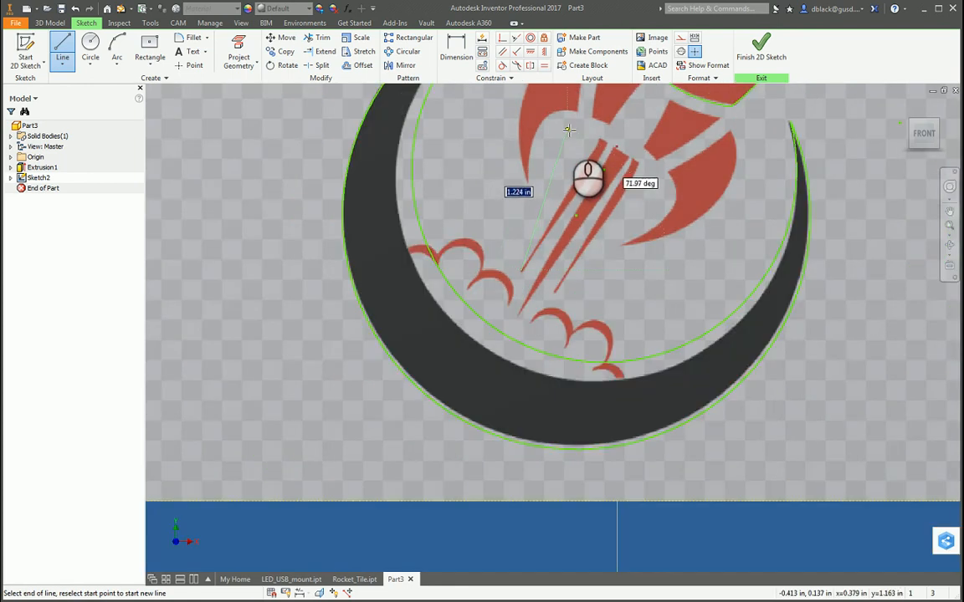
pyautogui.click(569, 129)
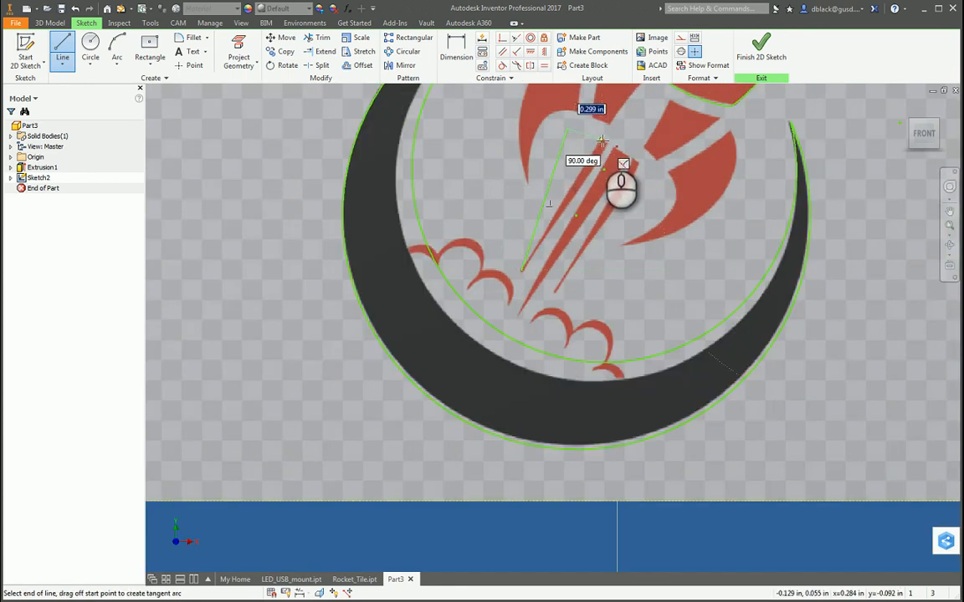
pyautogui.click(602, 141)
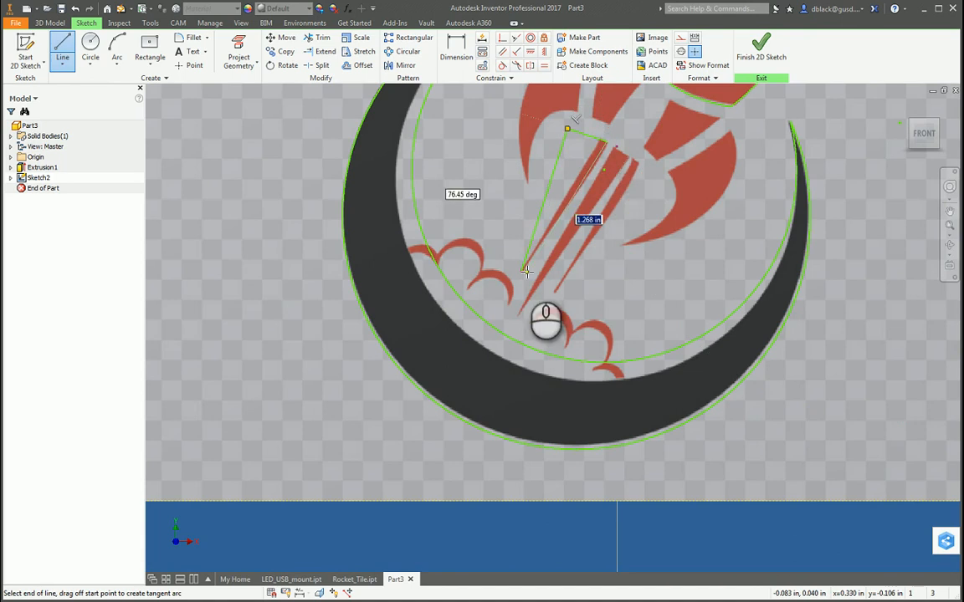
pyautogui.click(520, 271)
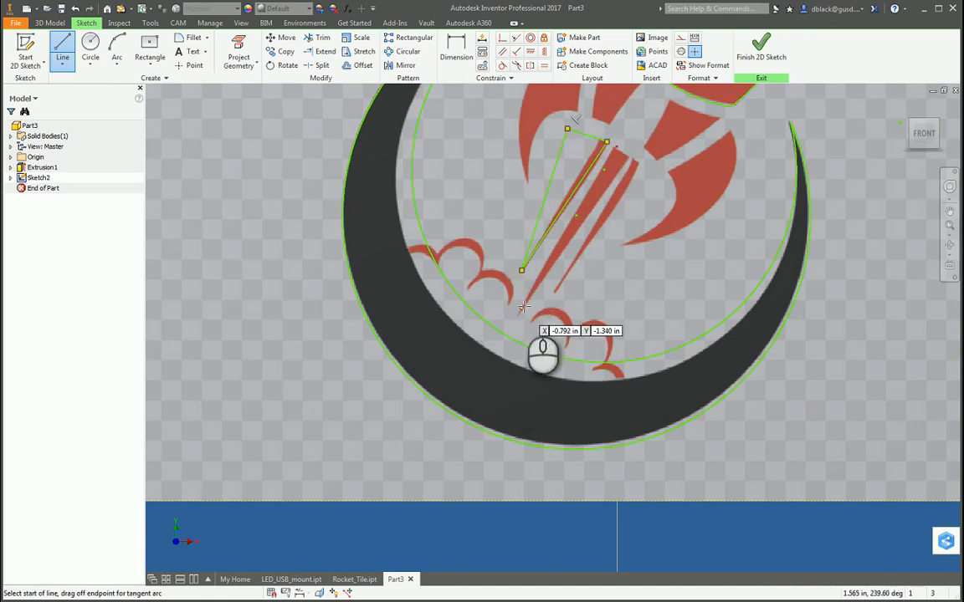
# Outline the middle flame streak with a closed triangle of lines from its lower tip, with a short upper side of about 0.18 in.
pyautogui.click(522, 270)
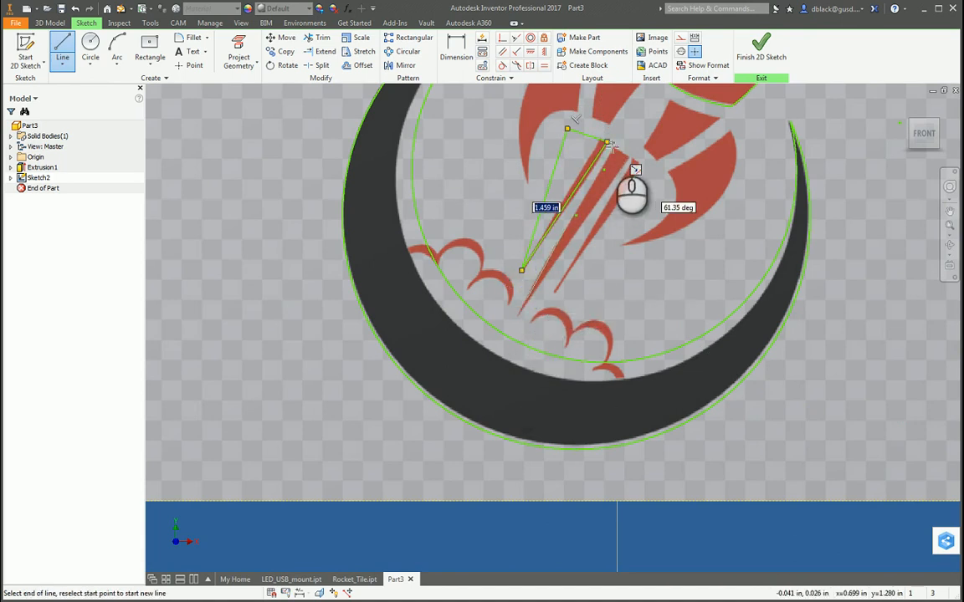
pyautogui.scroll(5, 611, 144)
pyautogui.click(607, 142)
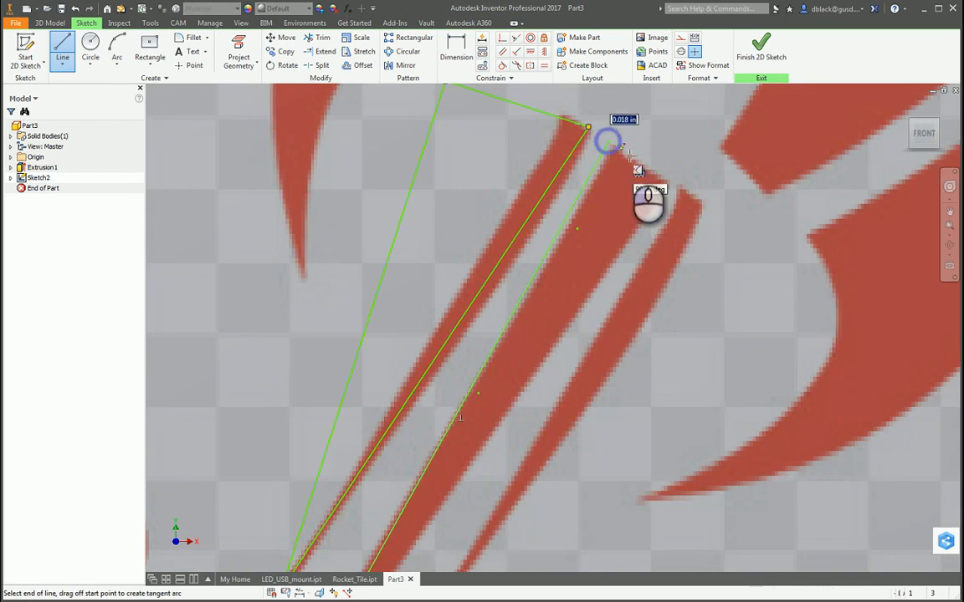
pyautogui.click(678, 189)
pyautogui.scroll(-4, 585, 318)
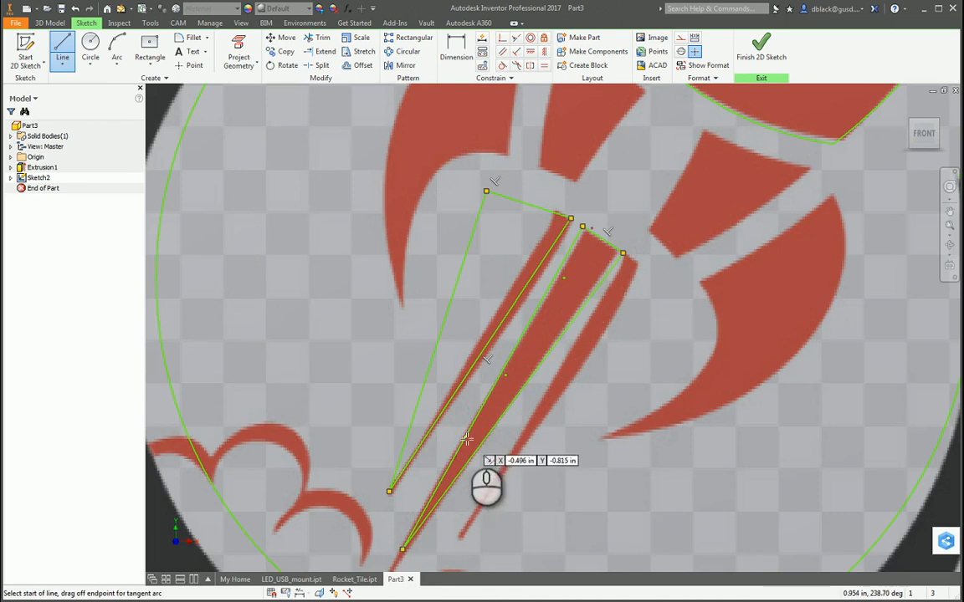
# Outline the right flame streak with a closed triangle of lines, with a short upper side of about 0.20 in and long sides of about 1.27 in.
pyautogui.scroll(-5, 502, 419)
pyautogui.scroll(3, 485, 451)
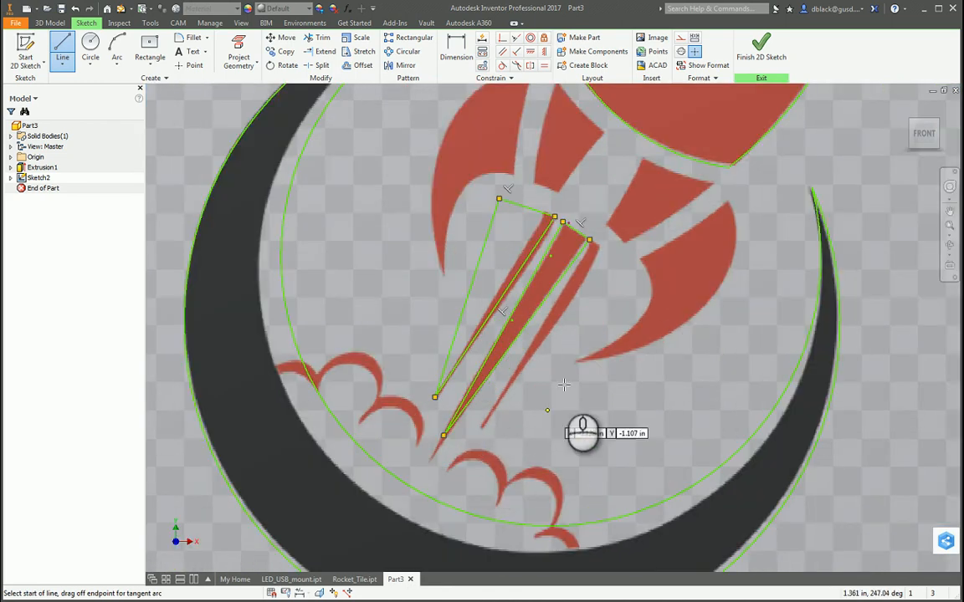
pyautogui.click(590, 241)
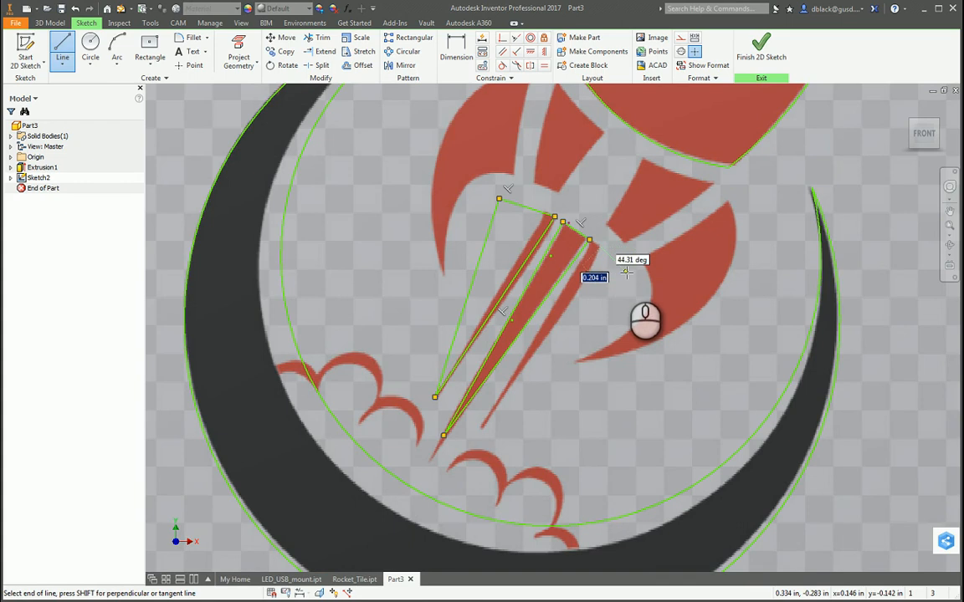
pyautogui.click(624, 271)
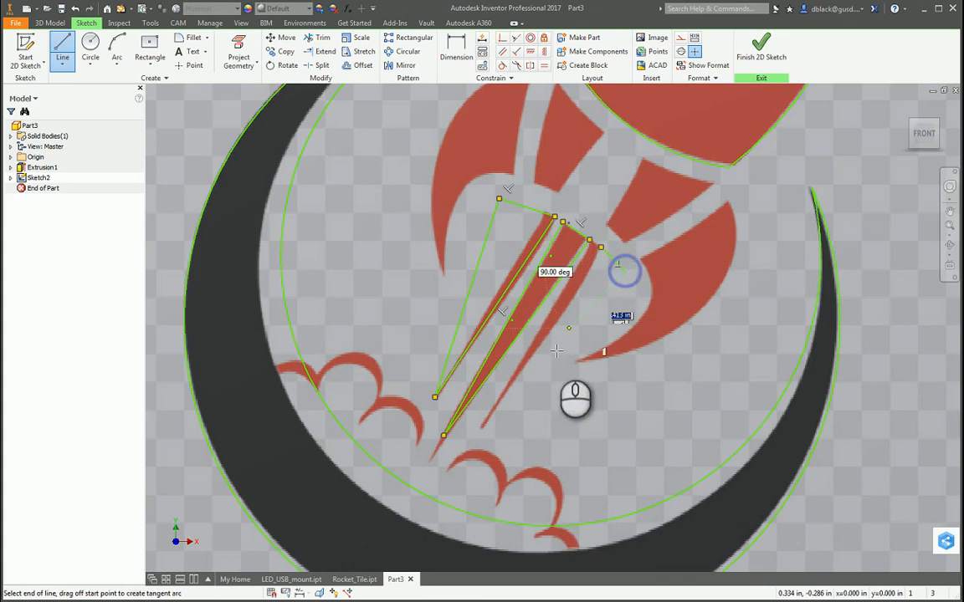
pyautogui.click(485, 431)
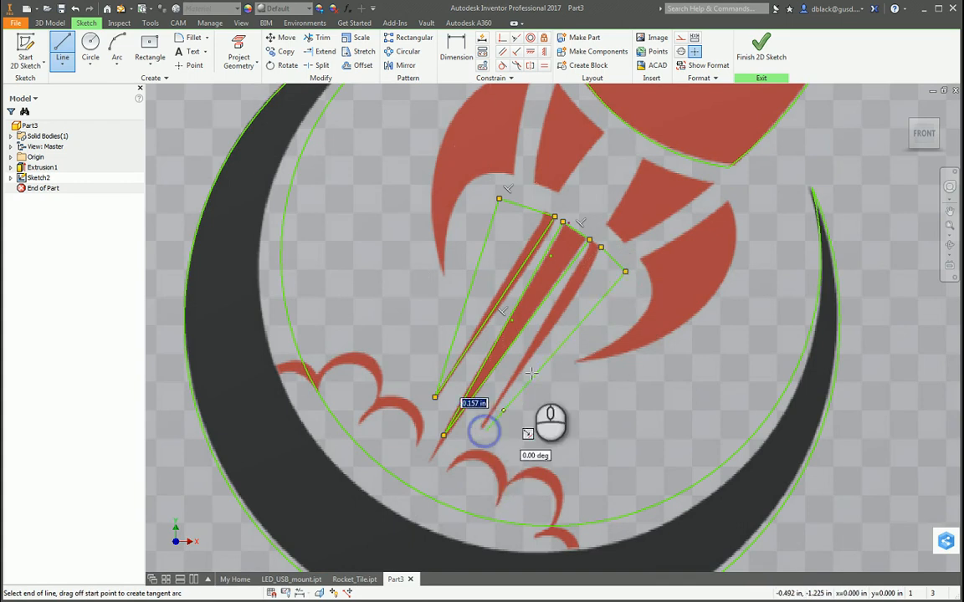
pyautogui.click(599, 248)
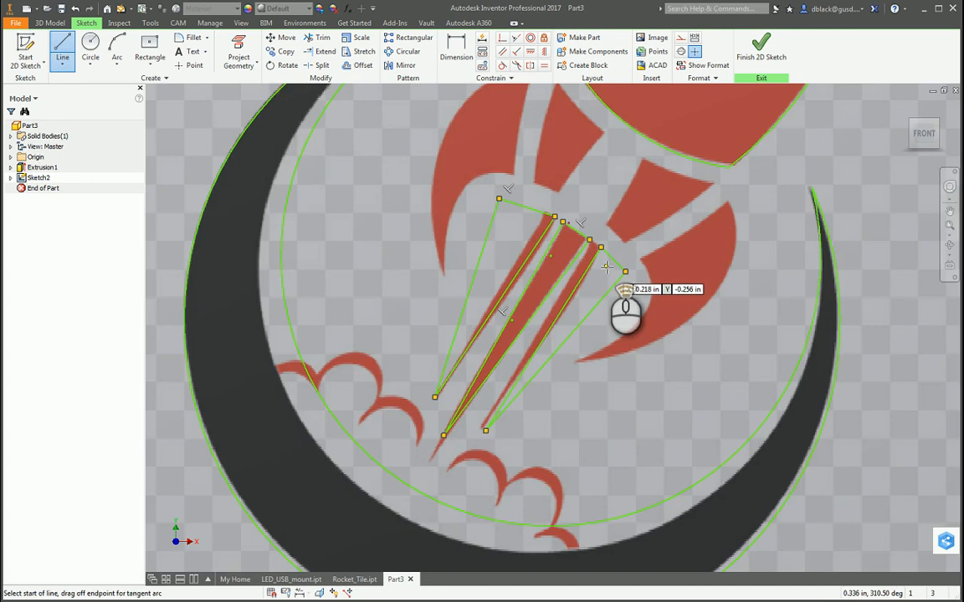
pyautogui.scroll(-3, 606, 266)
pyautogui.press('Escape')
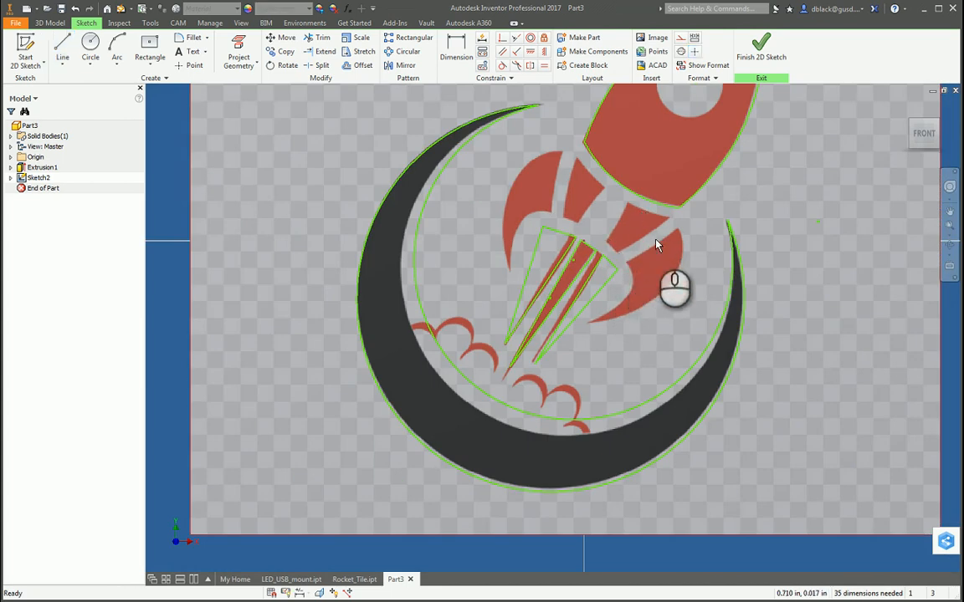
# Nudge an upper corner between the left and middle flame triangles and the right triangle's outer corner to adjust the outlines.
pyautogui.scroll(2, 609, 271)
pyautogui.scroll(-2, 554, 242)
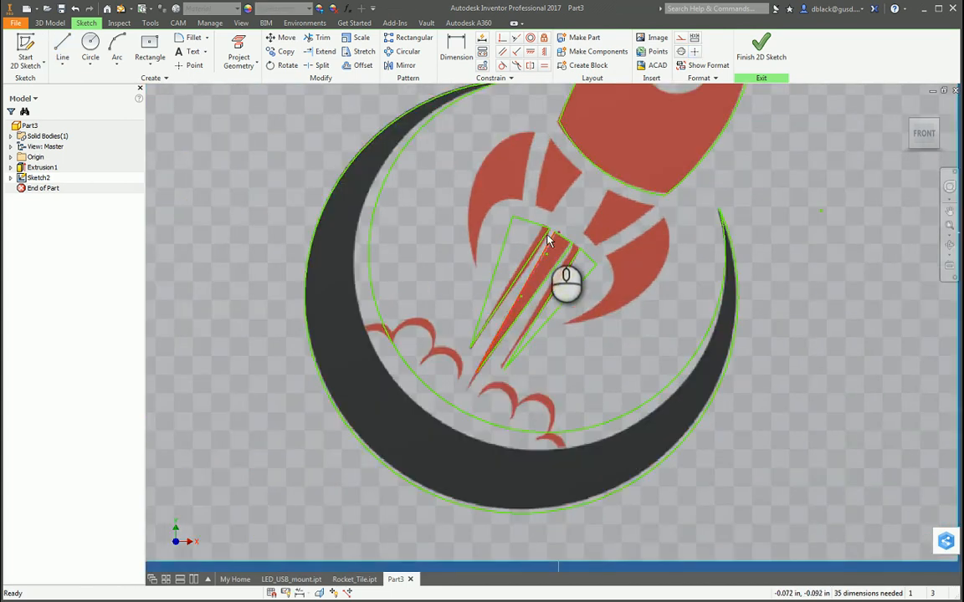
pyautogui.scroll(3, 551, 232)
pyautogui.moveTo(551, 229)
pyautogui.mouseDown()
pyautogui.moveTo(539, 221)
pyautogui.moveTo(559, 227)
pyautogui.mouseUp()
pyautogui.moveTo(641, 298); pyautogui.dragTo(649, 302)
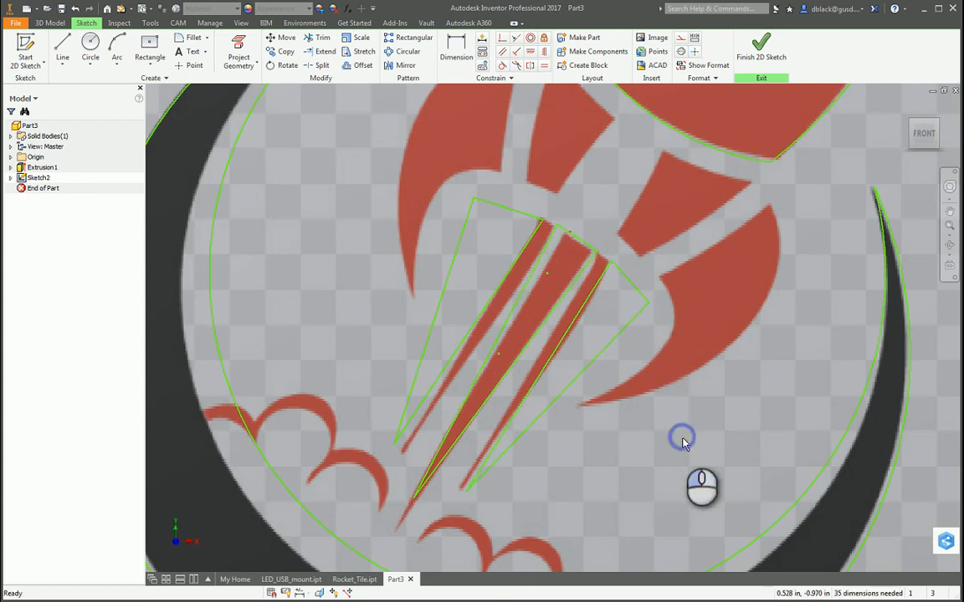
pyautogui.scroll(-3, 683, 443)
pyautogui.scroll(1, 629, 396)
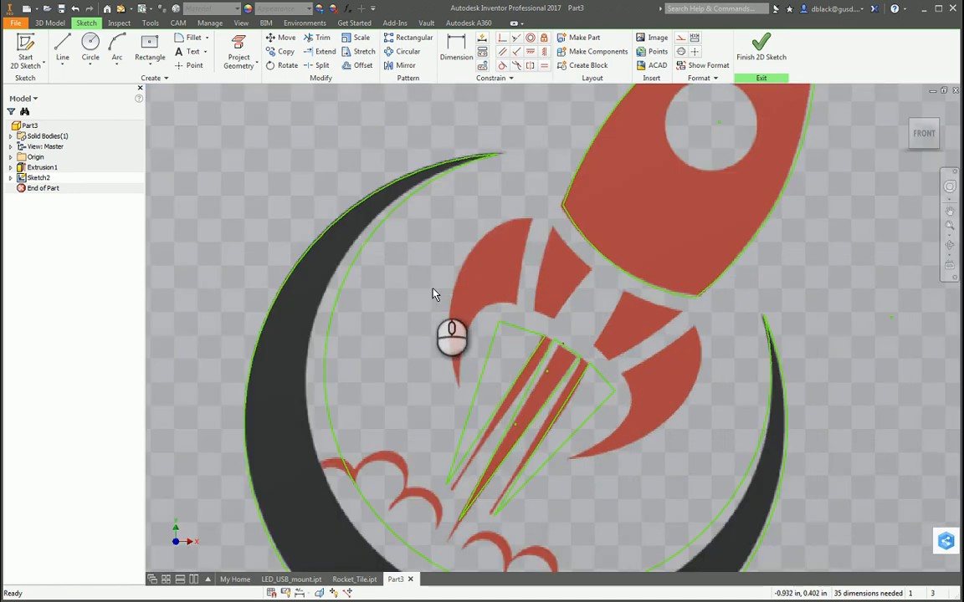
# Draw a short line along the lower edge of the rocket's left inner fin piece.
pyautogui.click(63, 55)
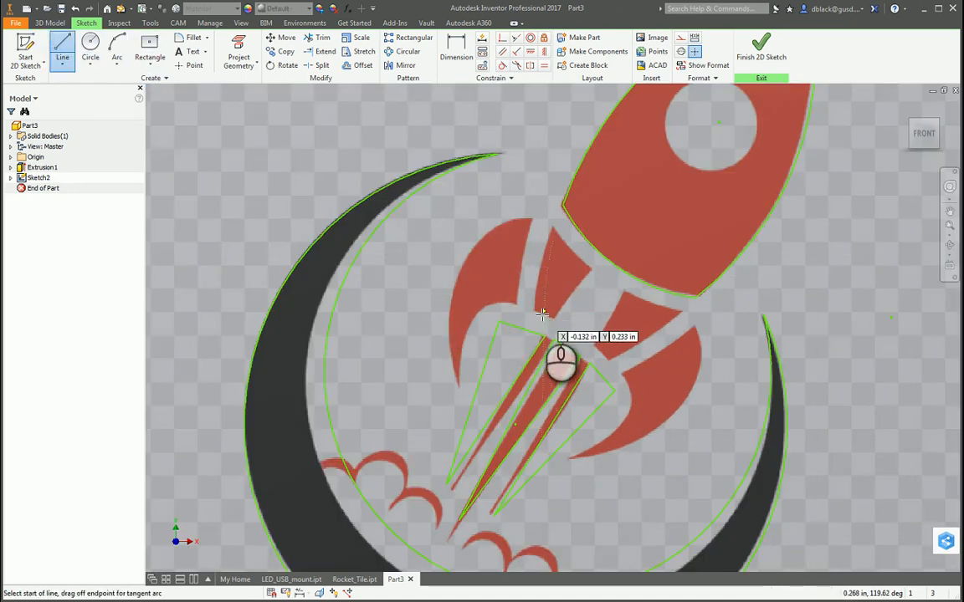
pyautogui.scroll(3, 535, 312)
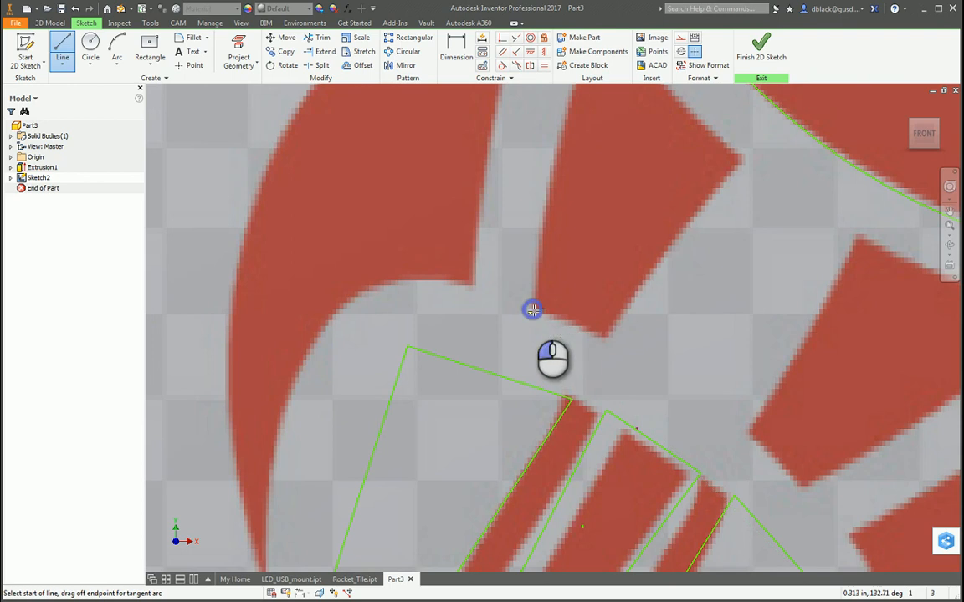
pyautogui.click(532, 311)
pyautogui.click(605, 343)
pyautogui.scroll(-2, 653, 380)
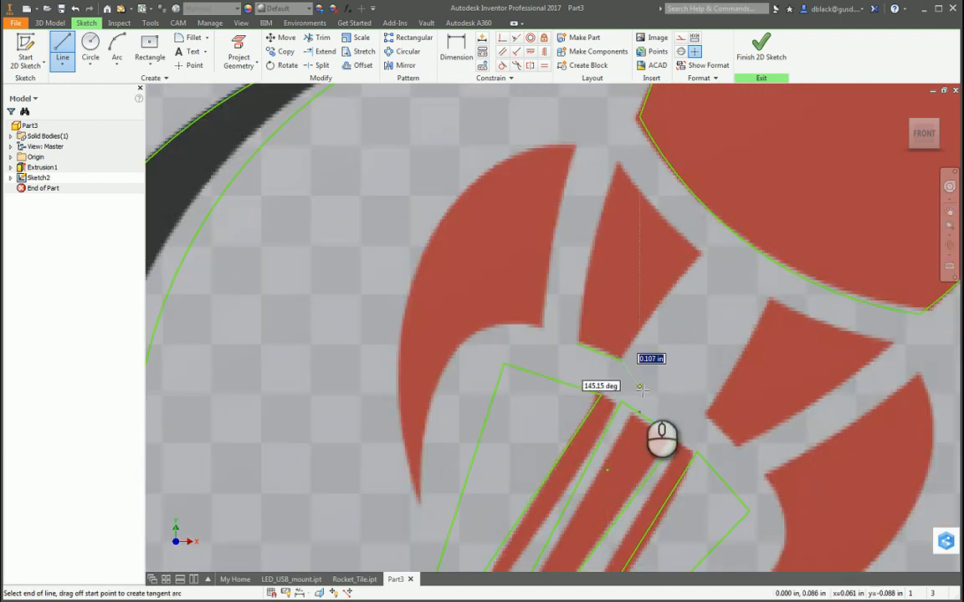
# Draw a short line along the lower edge of the rocket's right inner fin piece.
pyautogui.press('l')
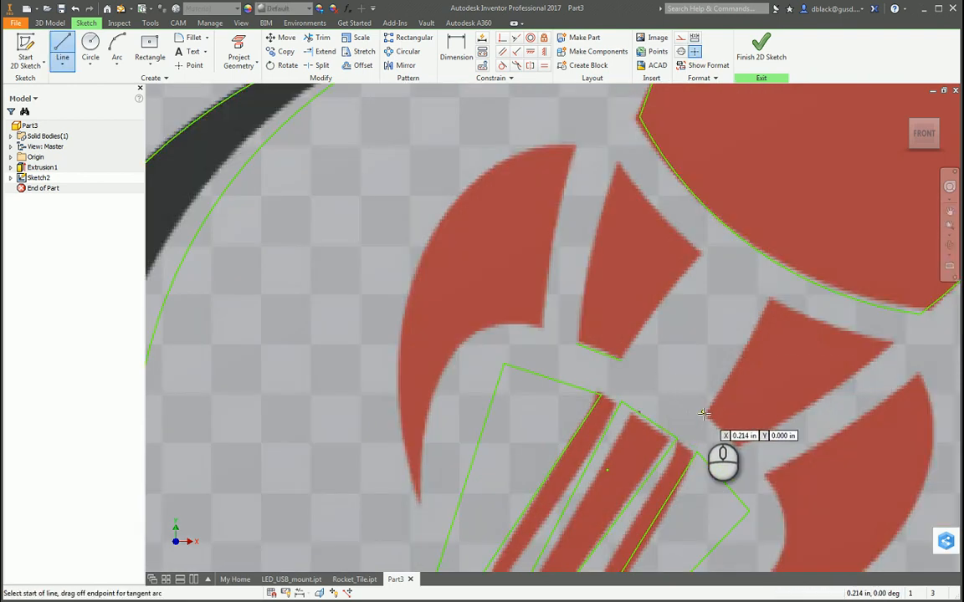
pyautogui.click(707, 412)
pyautogui.click(736, 447)
pyautogui.scroll(-2, 691, 380)
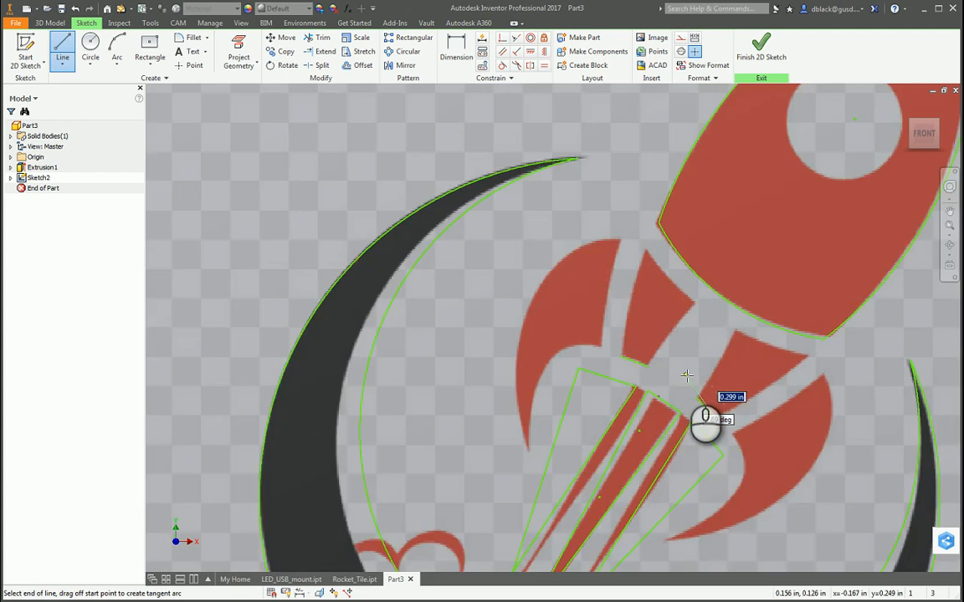
pyautogui.scroll(3, 744, 459)
pyautogui.press('Escape')
# Draw a line along the straight inner edge of the right outer fin, from its lower corner to its upper corner.
pyautogui.press('l')
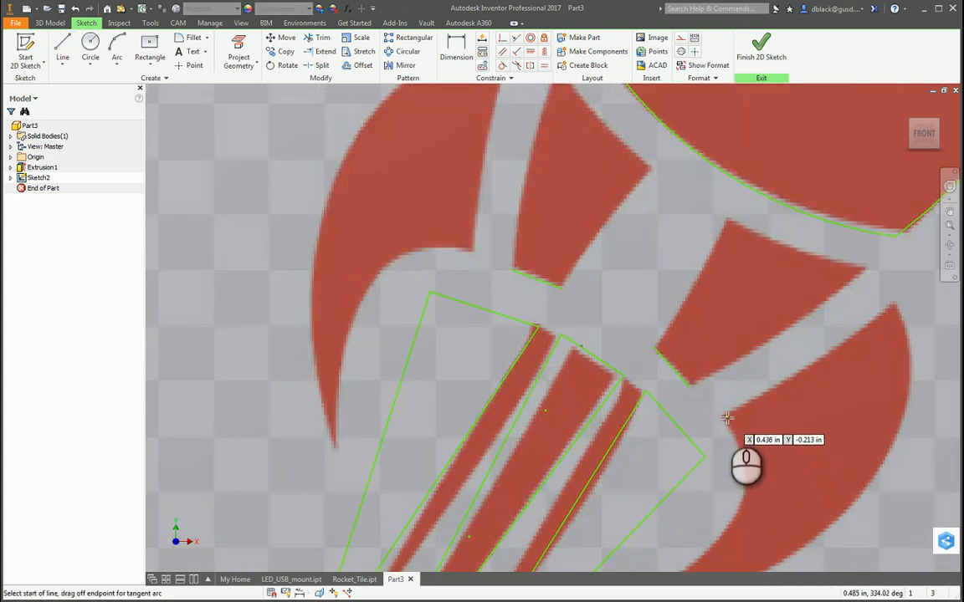
pyautogui.click(721, 415)
pyautogui.click(892, 303)
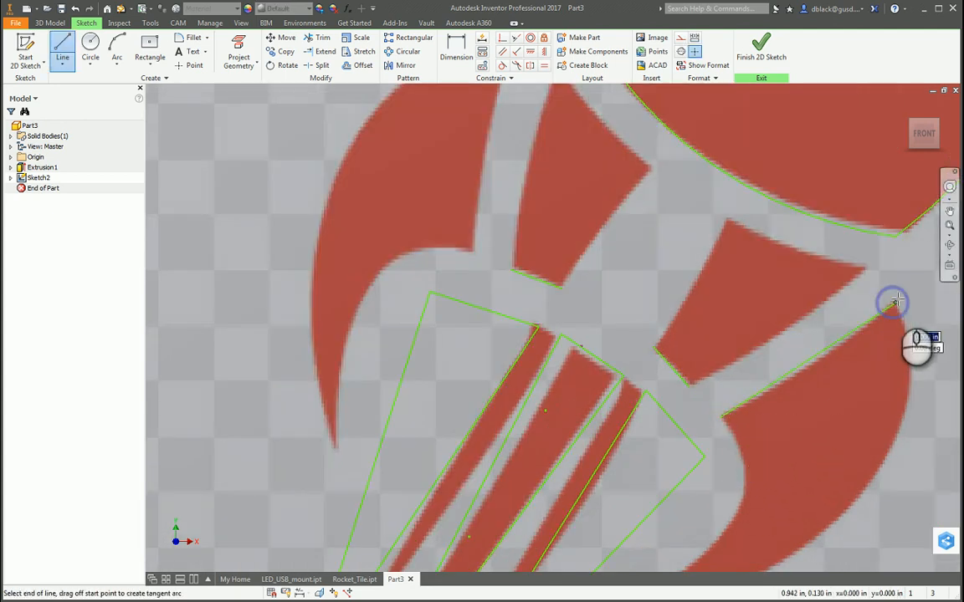
pyautogui.press('Escape')
pyautogui.scroll(-3, 650, 385)
# Draw a line along the left outer fin's inner edge and shift its lower endpoint to match the fin corner.
pyautogui.press('l')
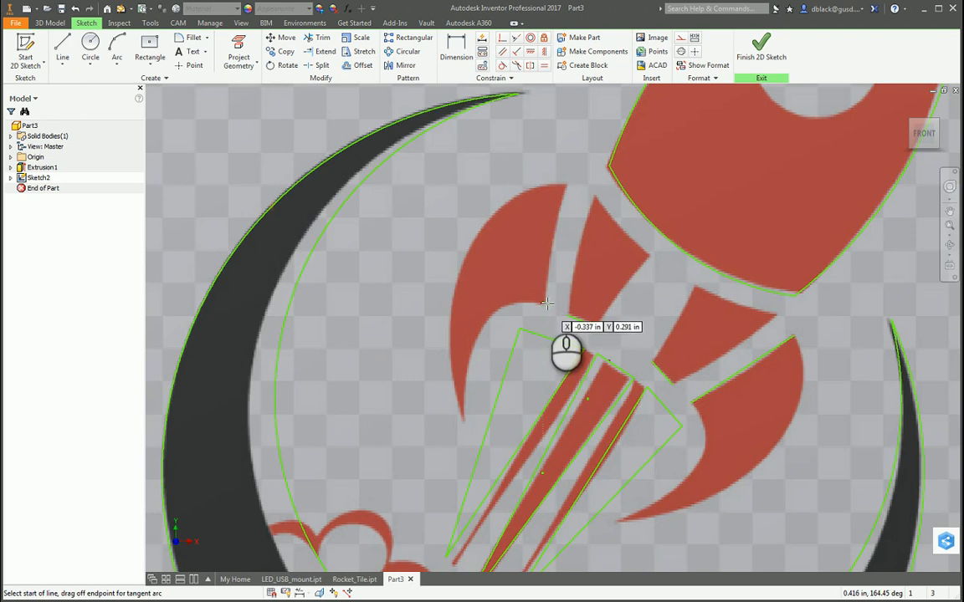
pyautogui.click(545, 308)
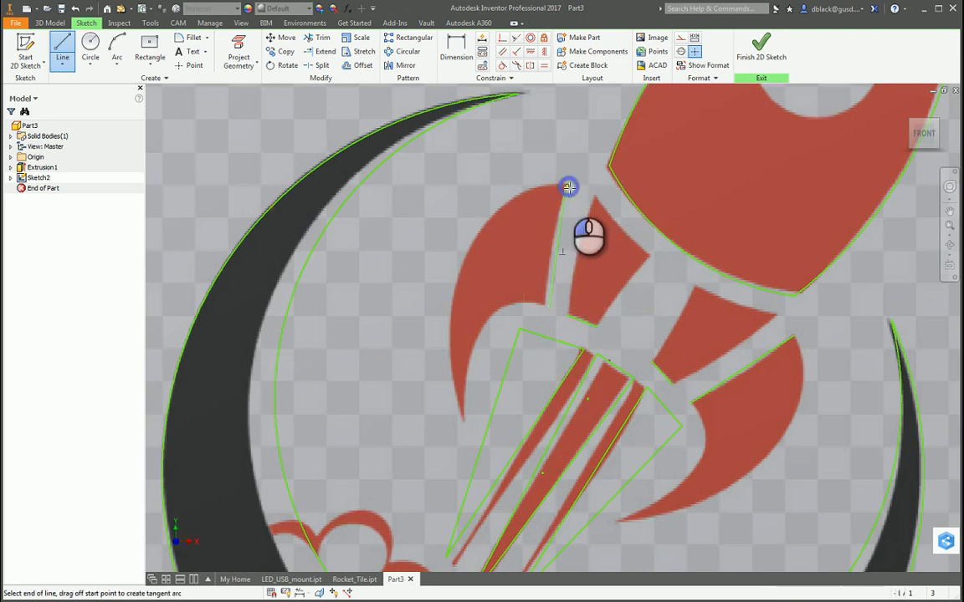
pyautogui.click(568, 188)
pyautogui.press('Escape')
pyautogui.scroll(3, 541, 306)
pyautogui.moveTo(553, 317); pyautogui.dragTo(549, 309)
pyautogui.scroll(-5, 542, 322)
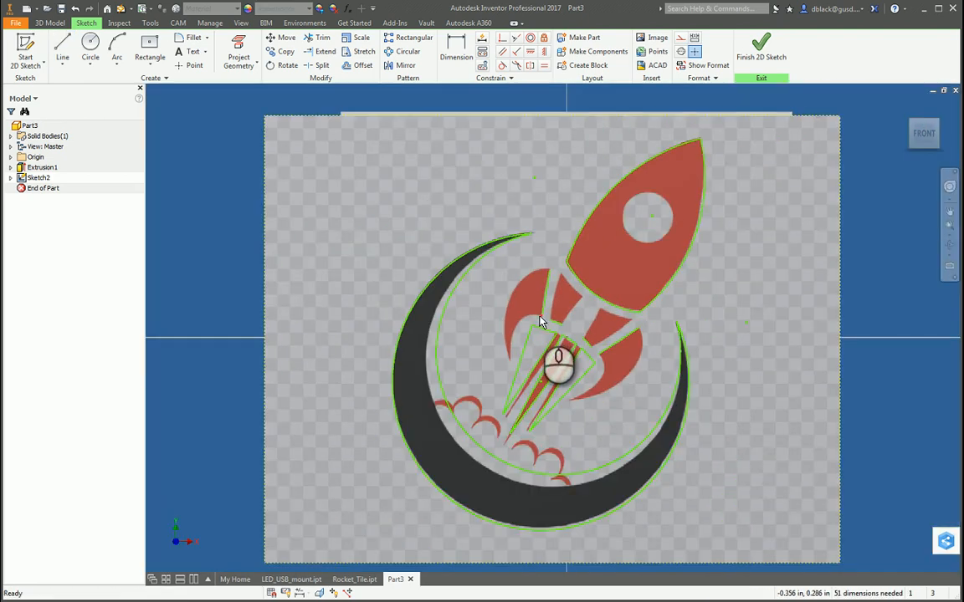
pyautogui.scroll(2, 544, 323)
pyautogui.scroll(-2, 552, 343)
pyautogui.scroll(1, 550, 368)
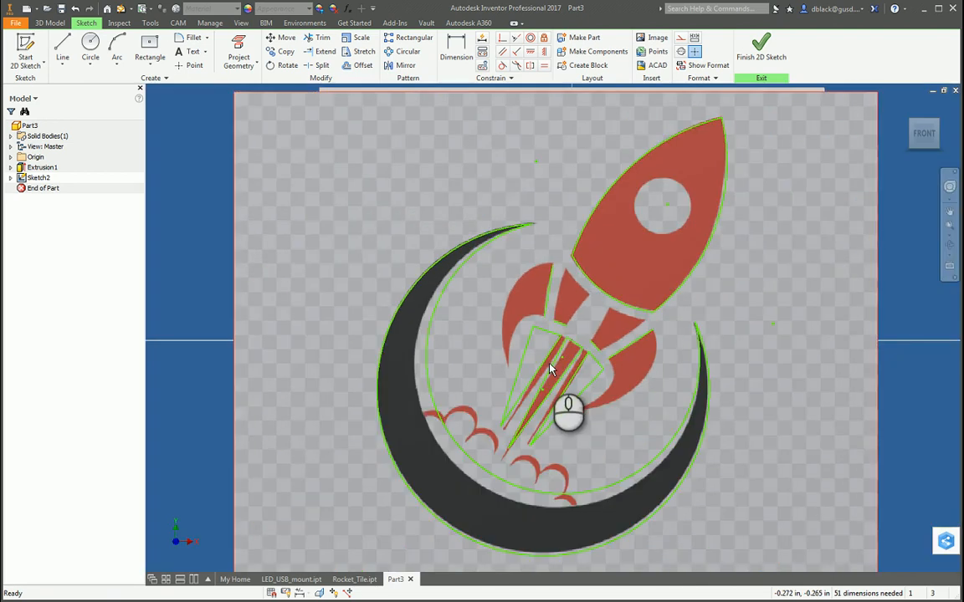
# Draw a three-point arc of about 0.785 in radius for the left outer fin's outer edge, from its upper corner to its lower tip.
pyautogui.scroll(2, 550, 368)
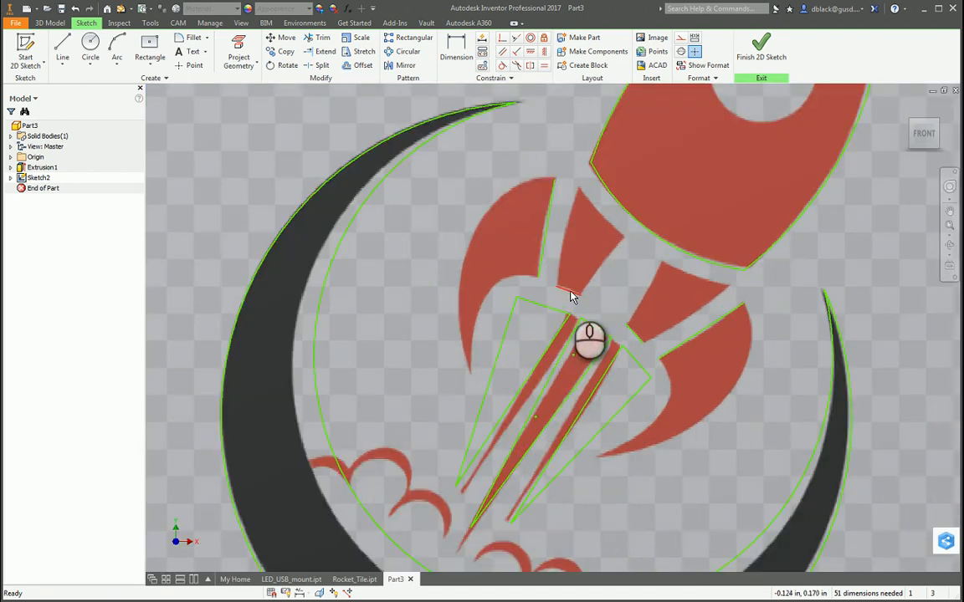
pyautogui.click(117, 43)
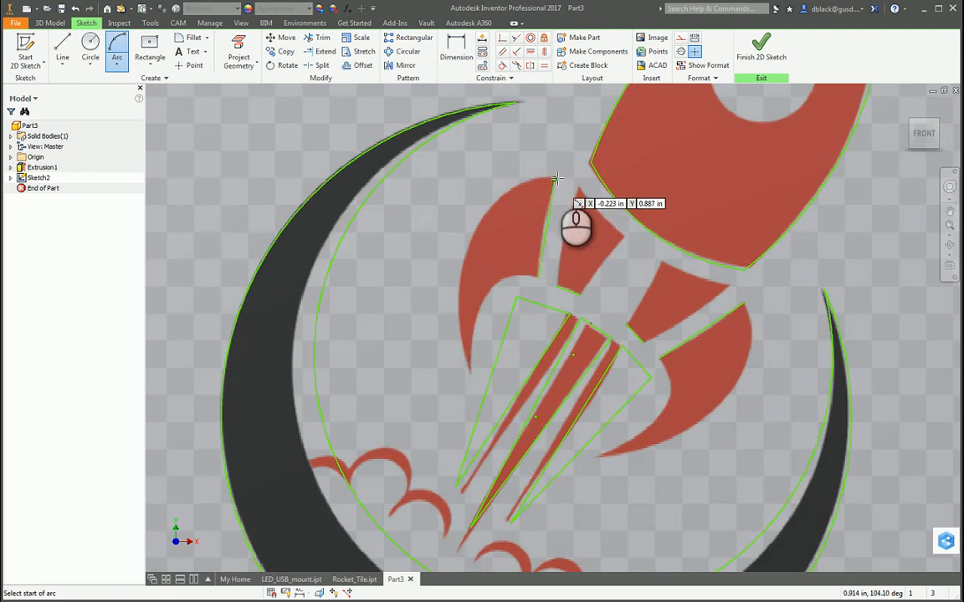
pyautogui.click(556, 179)
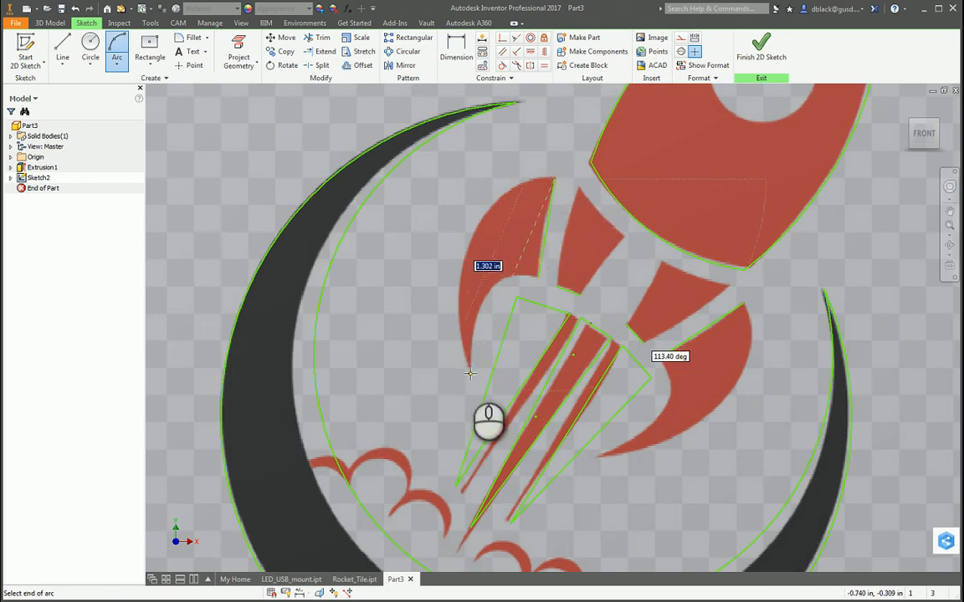
pyautogui.click(469, 374)
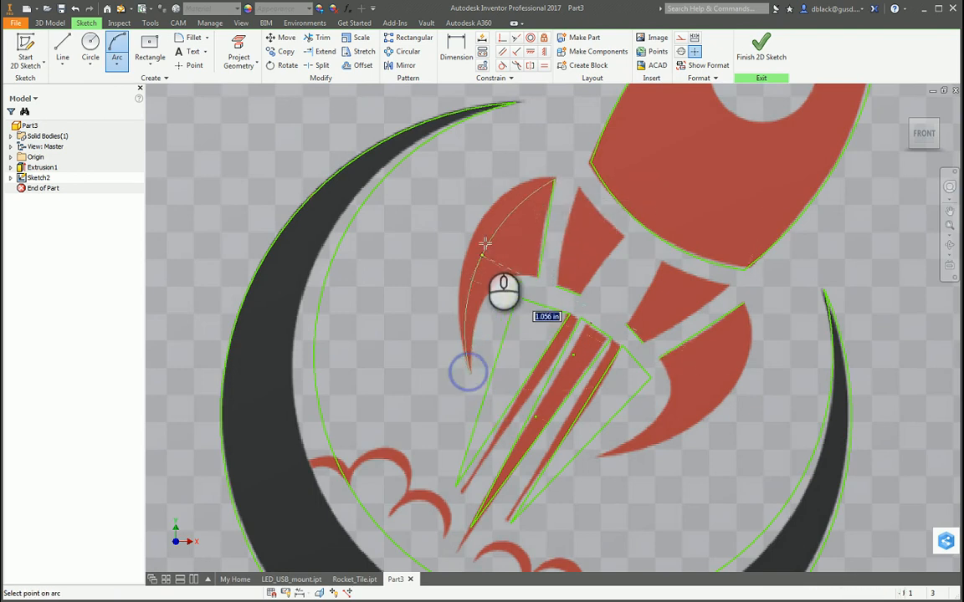
pyautogui.click(504, 202)
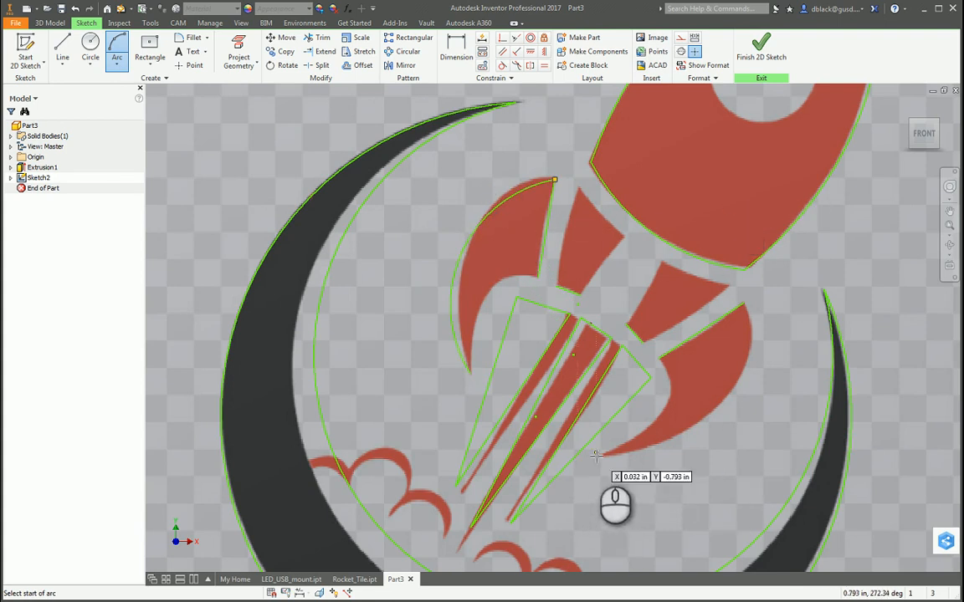
# Draw a three-point arc of about 0.802 in radius for the right outer fin's outer edge, from its lower tip to its upper corner.
pyautogui.click(599, 457)
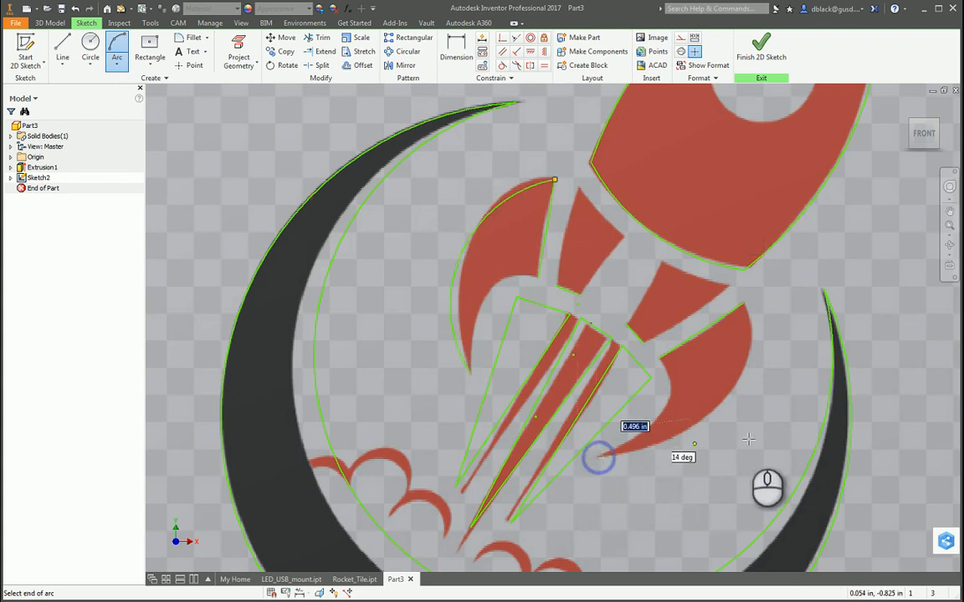
pyautogui.click(743, 307)
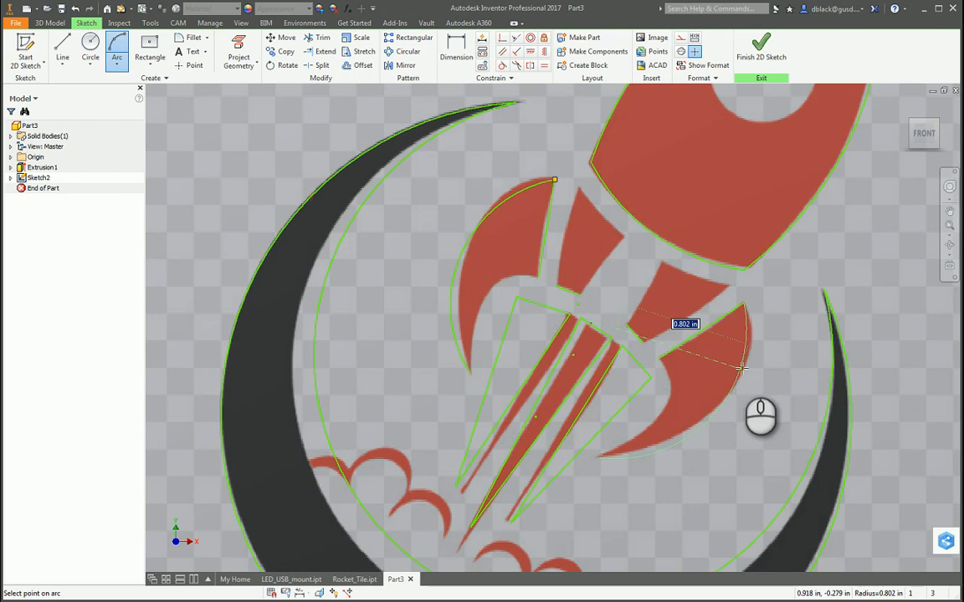
pyautogui.scroll(3, 444, 355)
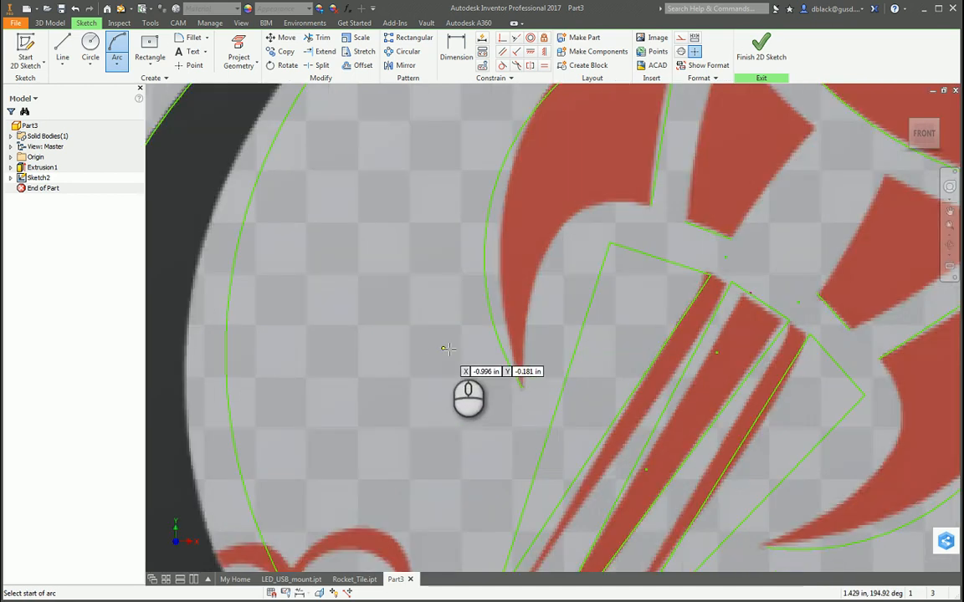
# Trace the left outer fin's concave edge from tip to inner corner with two connected arcs, about 1.256 in and 0.334 in radius.
pyautogui.click(522, 386)
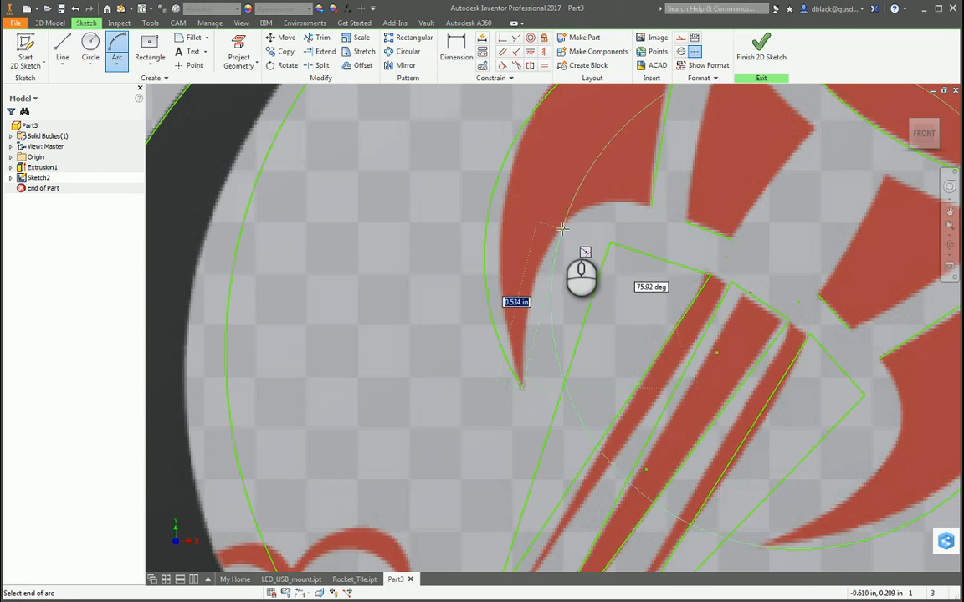
pyautogui.click(554, 236)
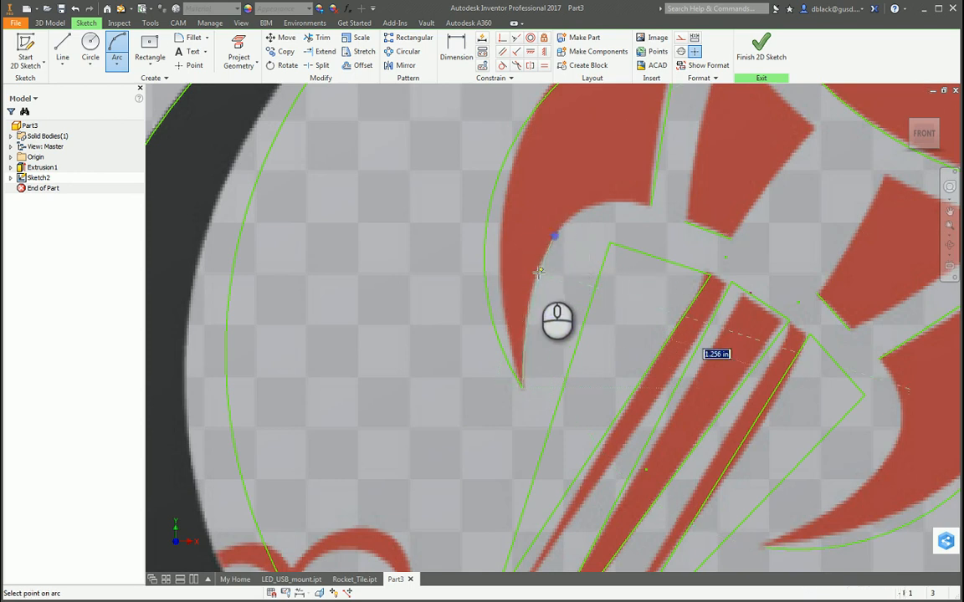
pyautogui.click(537, 274)
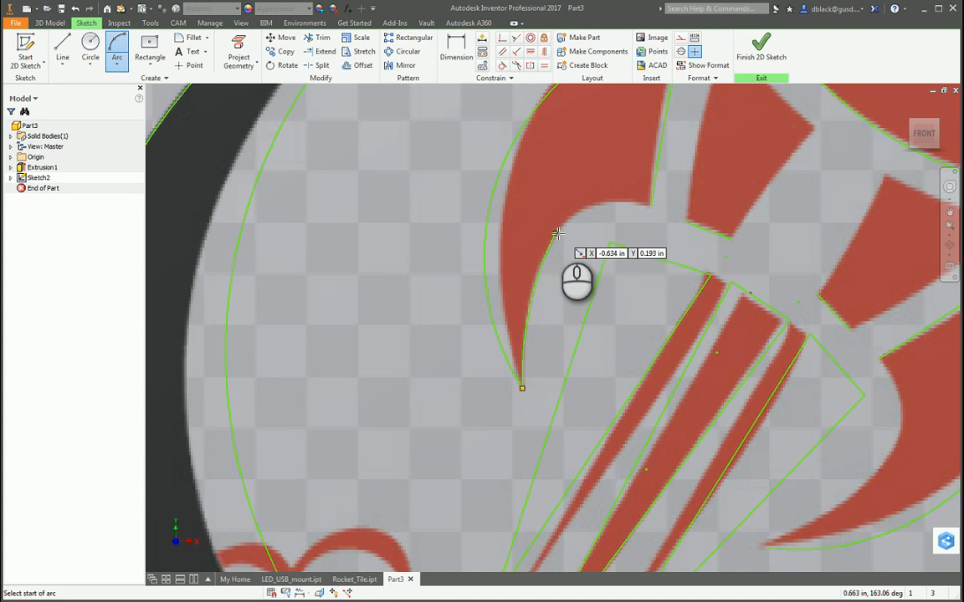
pyautogui.click(556, 233)
pyautogui.click(605, 204)
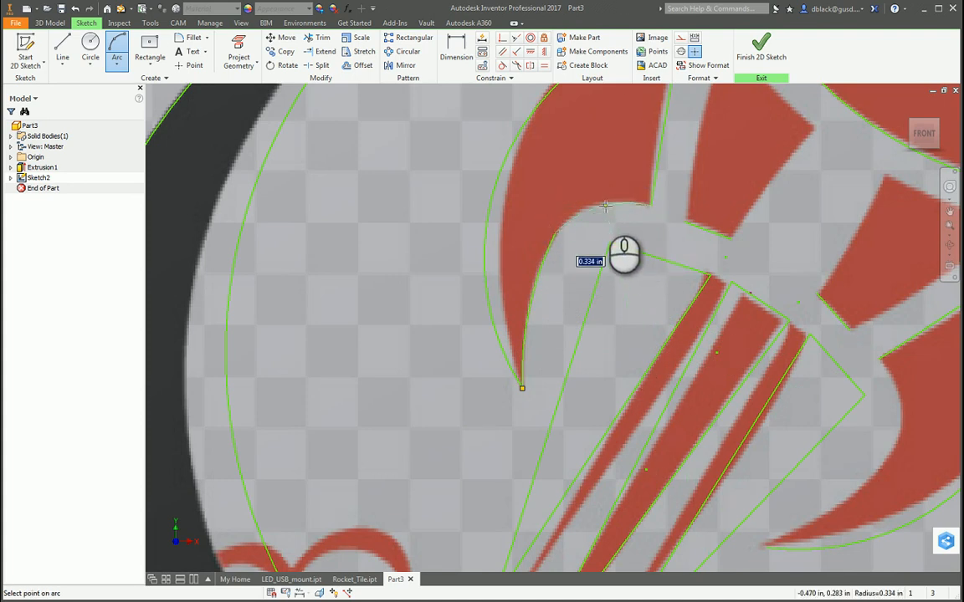
pyautogui.click(598, 203)
pyautogui.press('Escape')
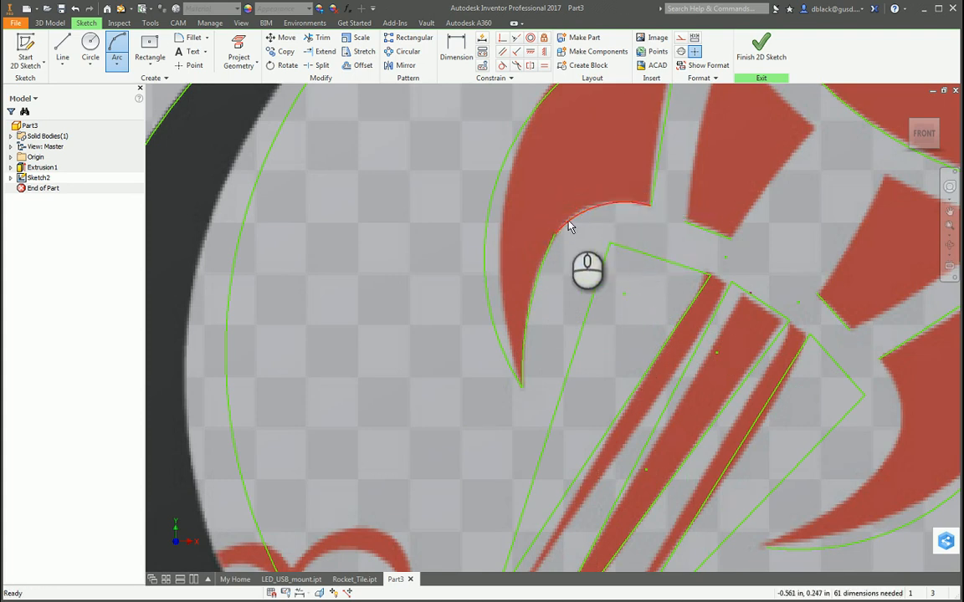
# Make the two arcs on the left outer fin's concave edge tangent where they meet.
pyautogui.scroll(-6, 555, 237)
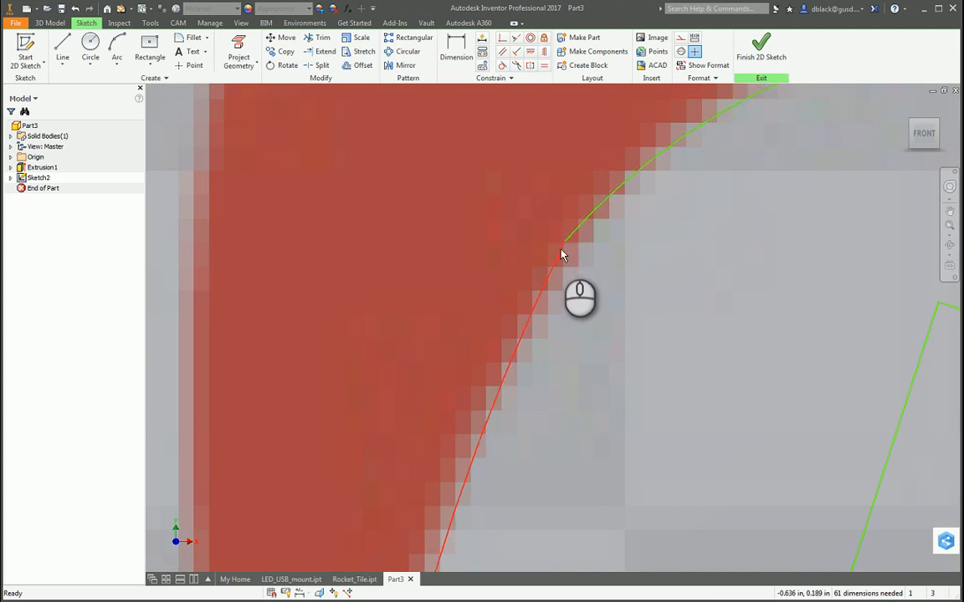
pyautogui.click(502, 67)
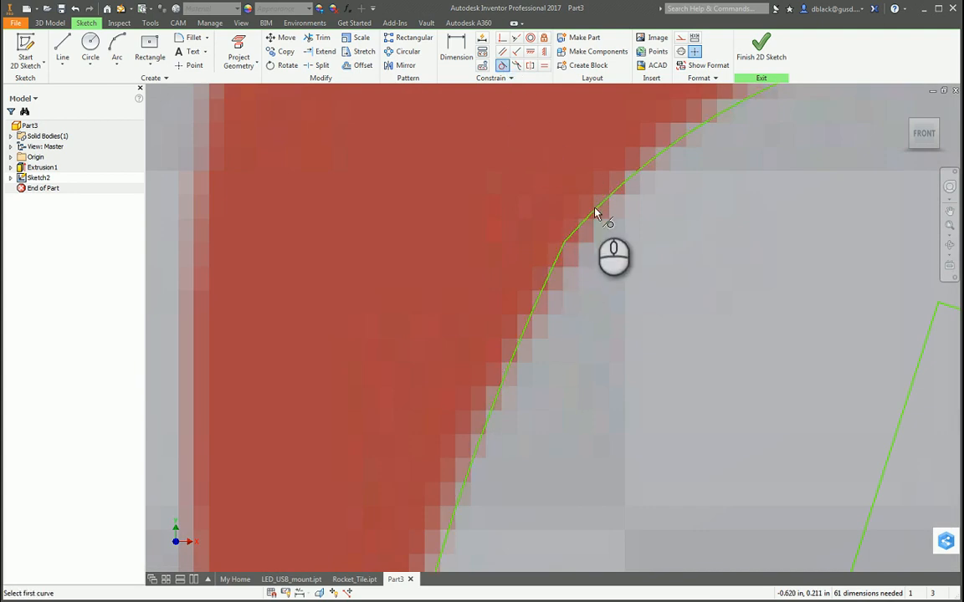
pyautogui.click(587, 225)
pyautogui.scroll(-5, 560, 268)
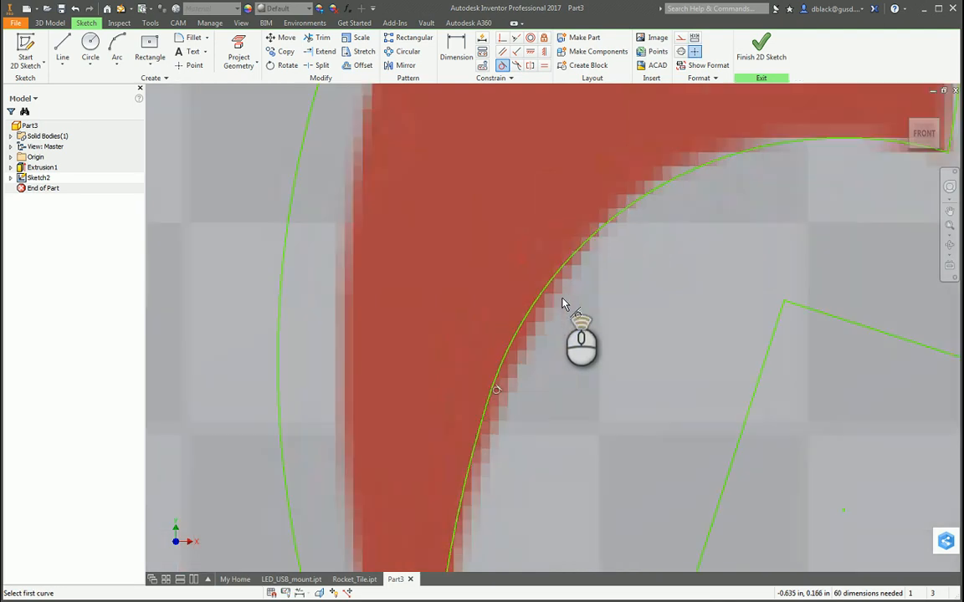
pyautogui.scroll(2, 595, 284)
pyautogui.press('Escape')
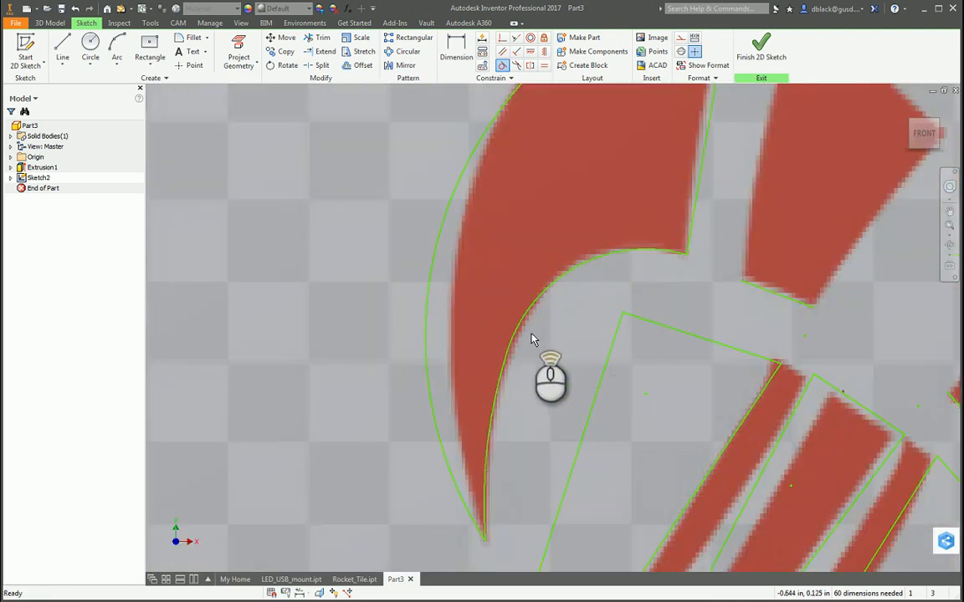
# Trace the right outer fin's concave edge with two connected arcs from tip to inner corner, the lower one about 0.870 in radius.
pyautogui.scroll(-5, 537, 308)
pyautogui.scroll(2, 560, 280)
pyautogui.scroll(-2, 636, 343)
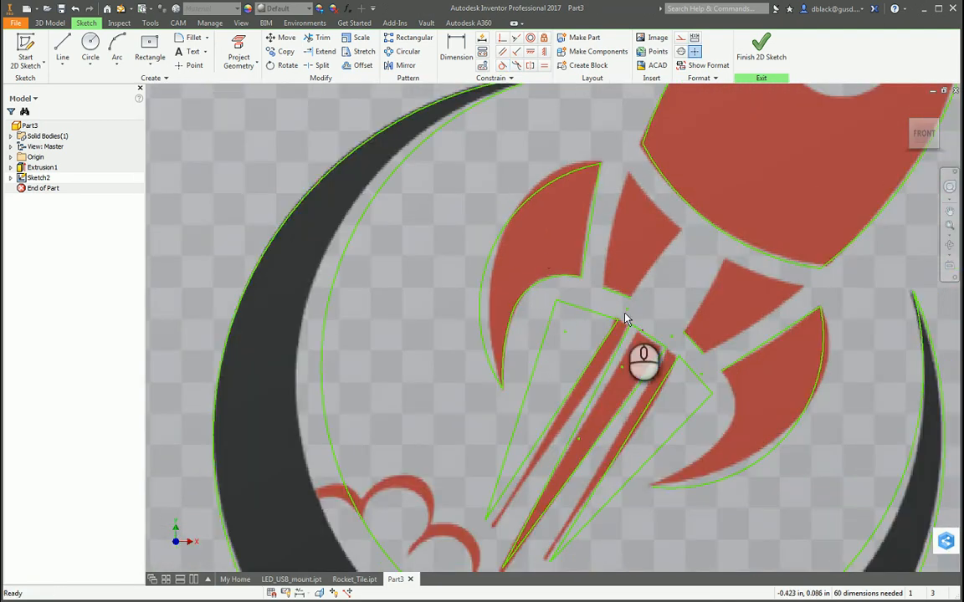
pyautogui.scroll(3, 786, 335)
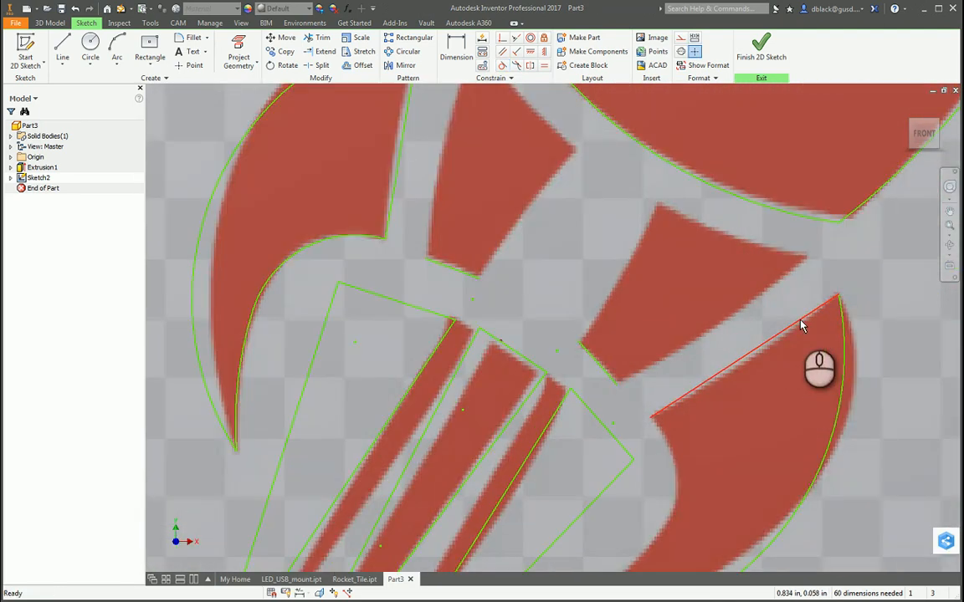
pyautogui.click(117, 50)
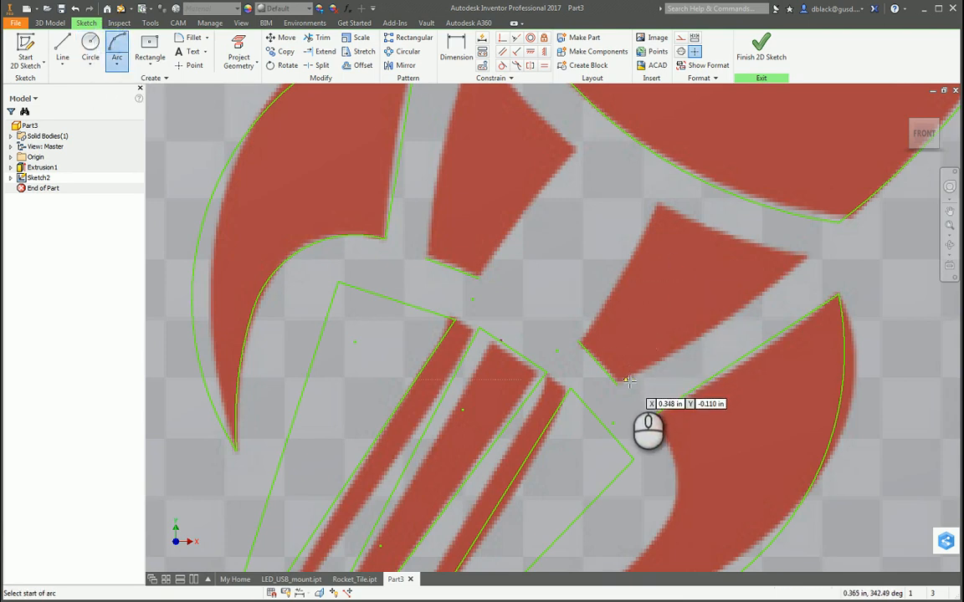
pyautogui.scroll(-2, 613, 402)
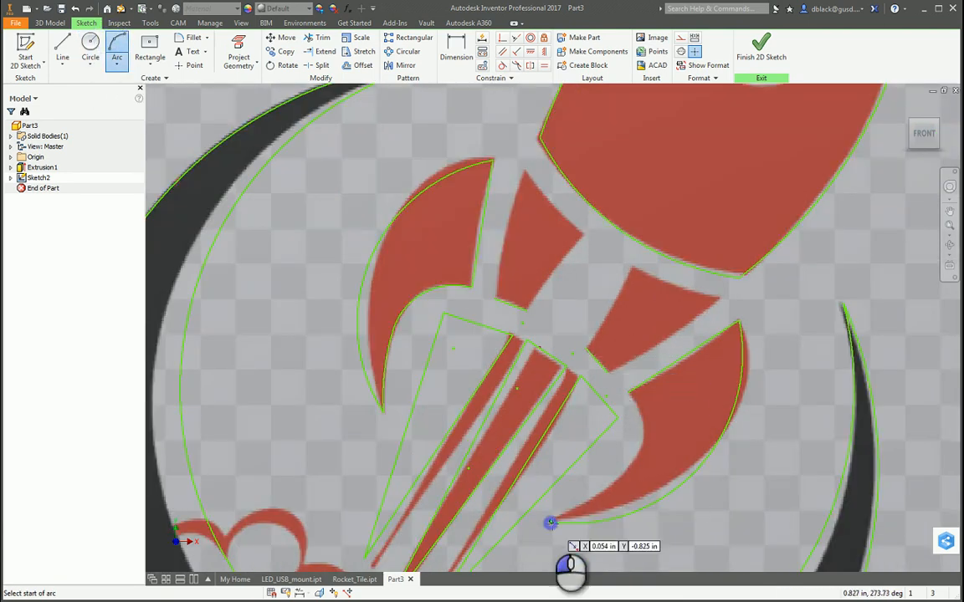
pyautogui.click(551, 520)
pyautogui.scroll(2, 634, 464)
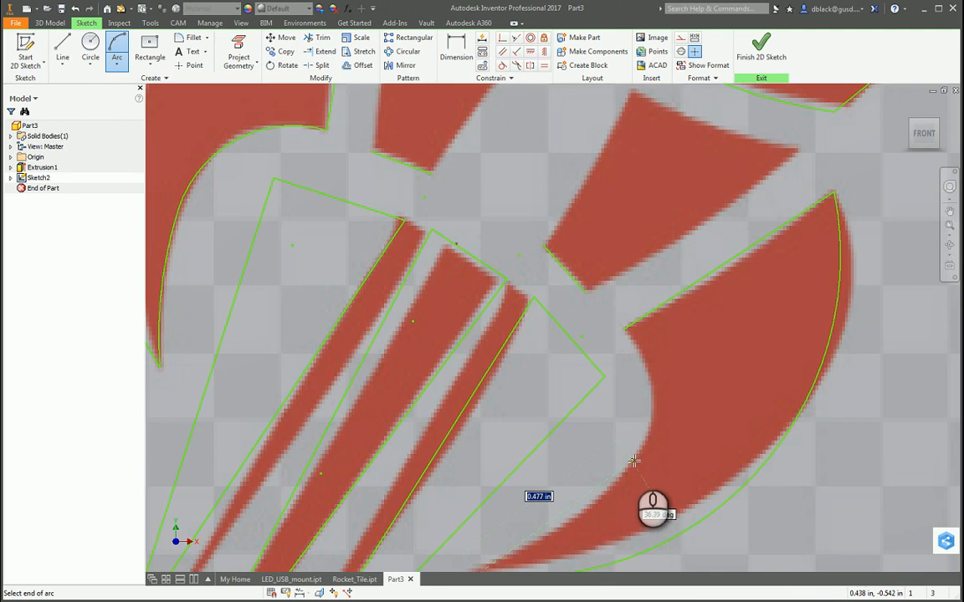
pyautogui.click(636, 457)
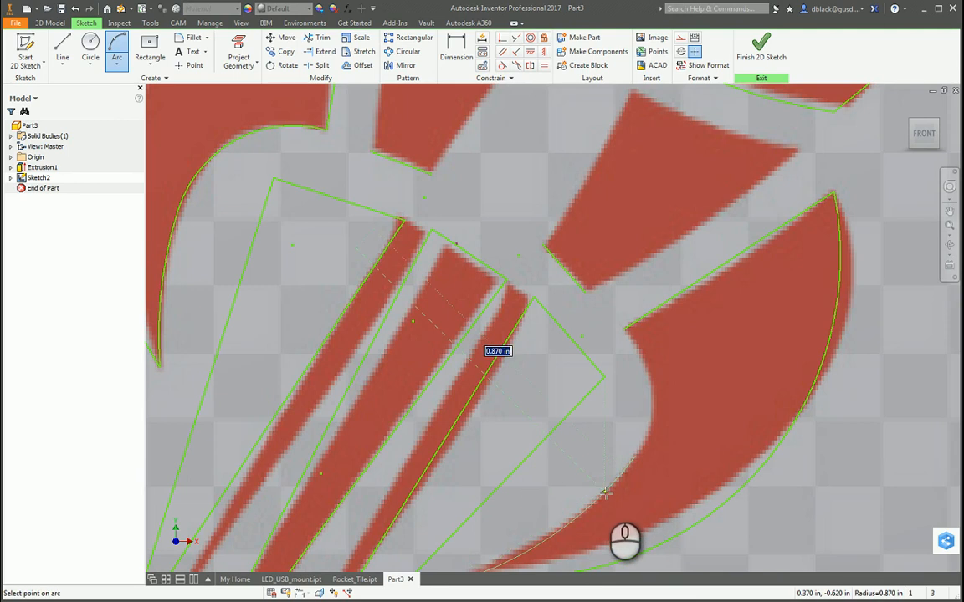
pyautogui.click(605, 492)
pyautogui.click(633, 455)
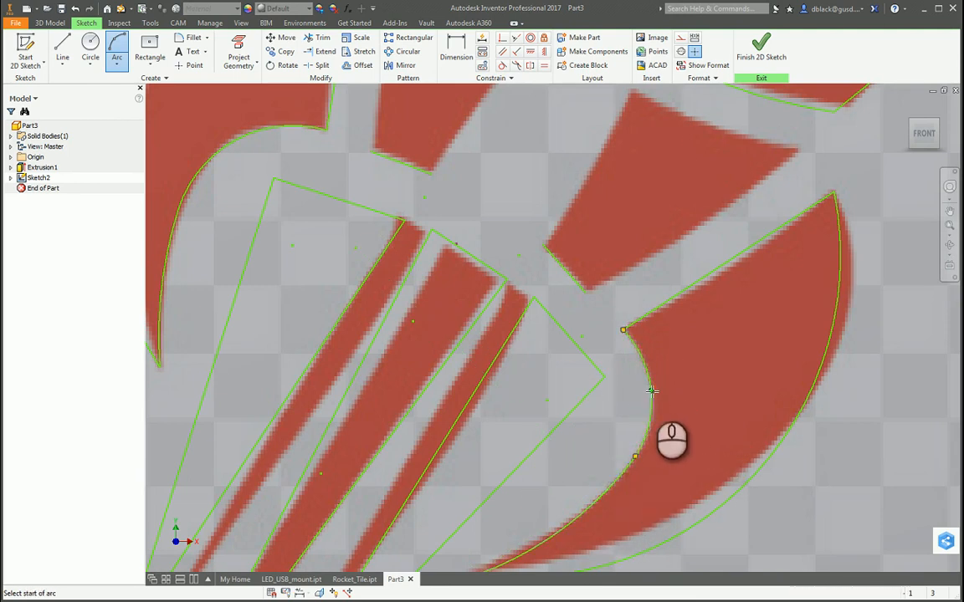
pyautogui.press('Escape')
# Apply a tangent constraint between the two arcs on the right outer fin's concave edge.
pyautogui.scroll(-6, 642, 463)
pyautogui.scroll(5, 642, 407)
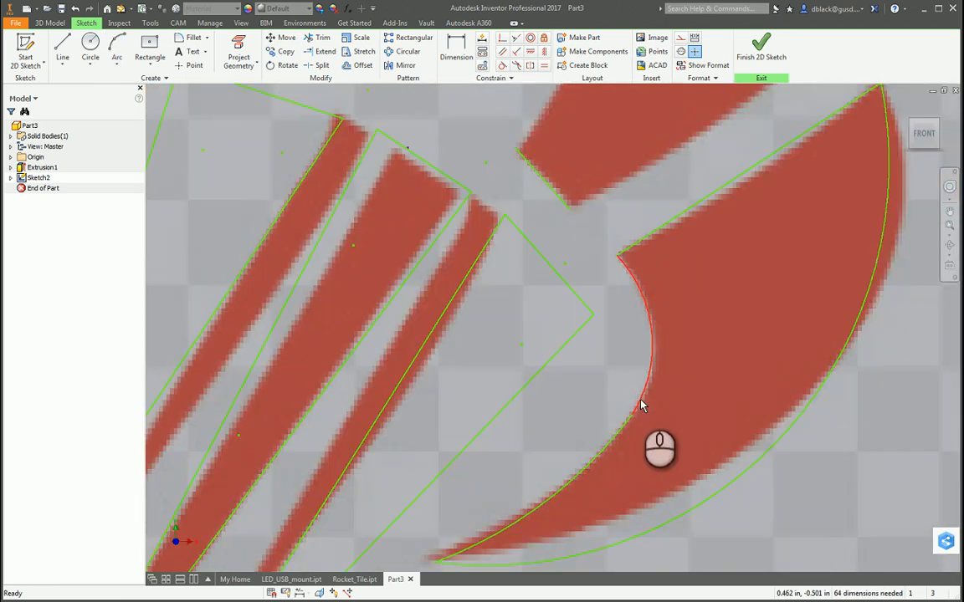
pyautogui.scroll(-5, 634, 422)
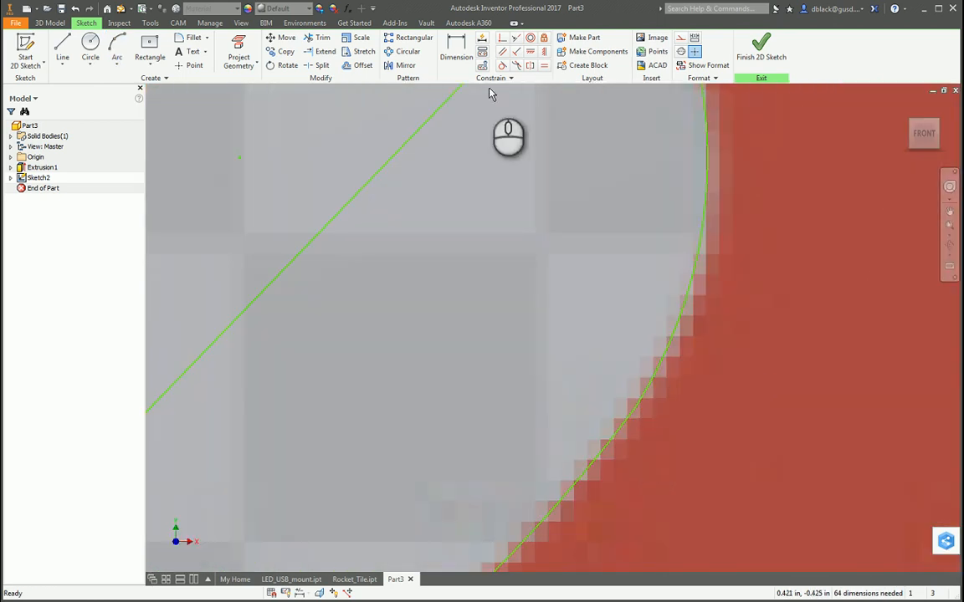
pyautogui.click(502, 65)
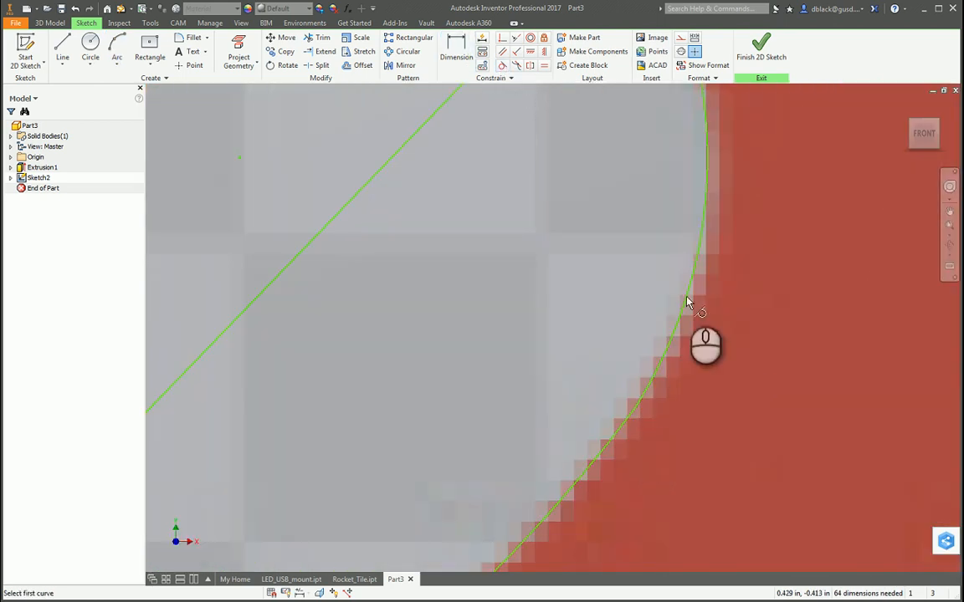
pyautogui.click(639, 407)
pyautogui.scroll(6, 630, 415)
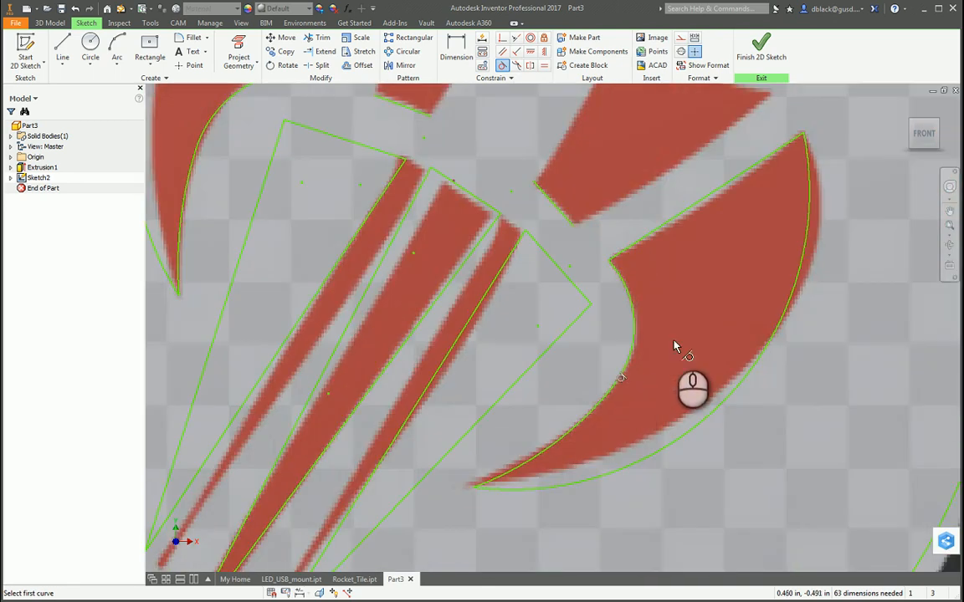
# Draw a three-point arc of about 1.484 in radius along the right inner fin piece's lower right edge, up to its outer corner.
pyautogui.scroll(2, 555, 275)
pyautogui.scroll(-3, 570, 244)
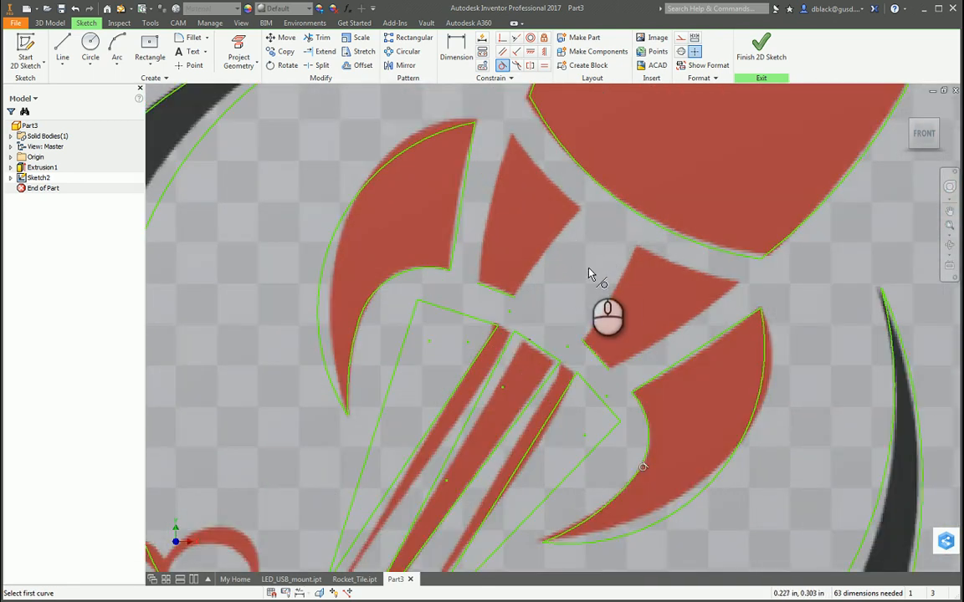
pyautogui.click(117, 53)
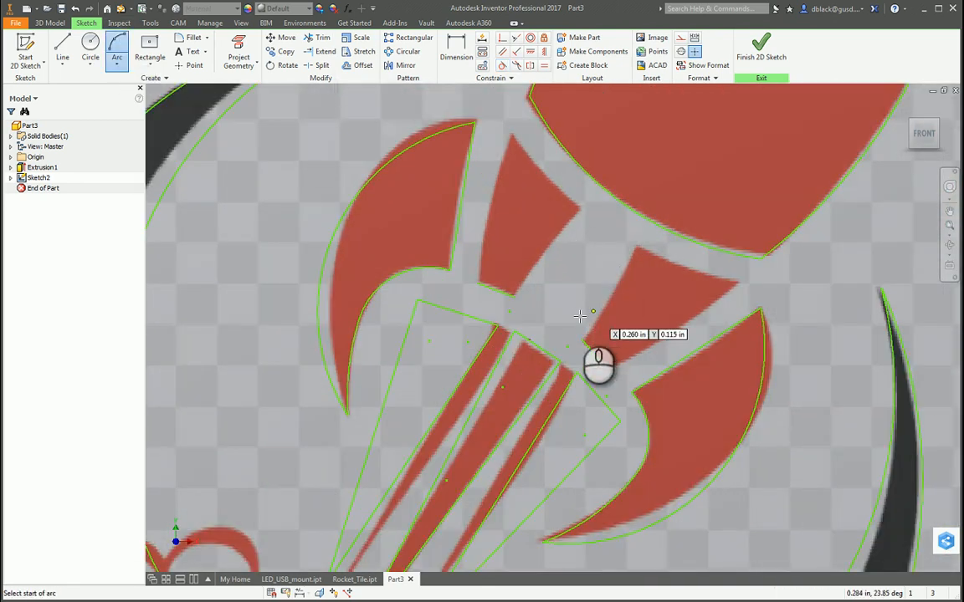
pyautogui.click(618, 372)
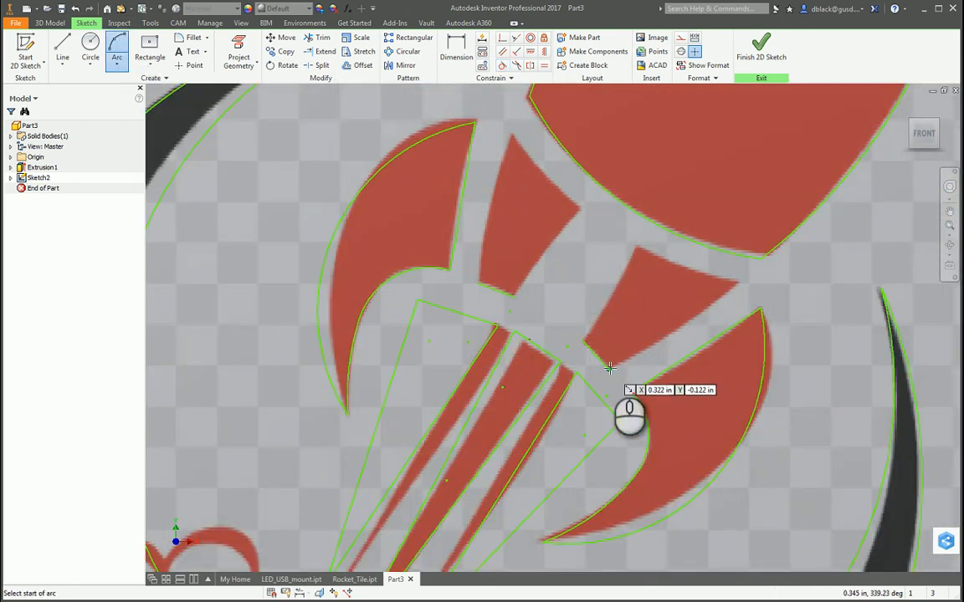
pyautogui.click(739, 283)
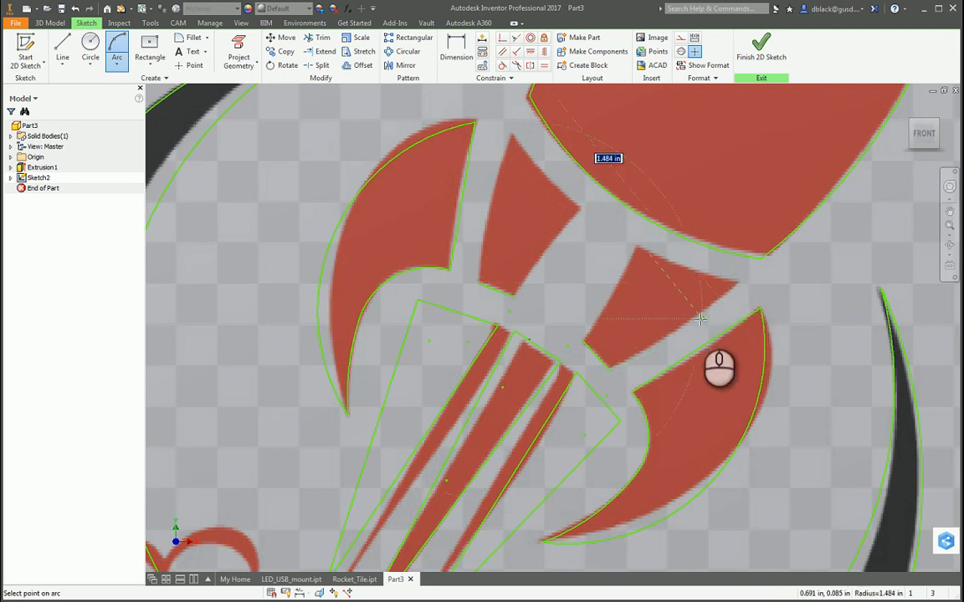
pyautogui.click(697, 318)
# Close the right inner fin piece's outline with an upper-edge arc of about 2.503 in radius and an arc along its left edge.
pyautogui.click(739, 282)
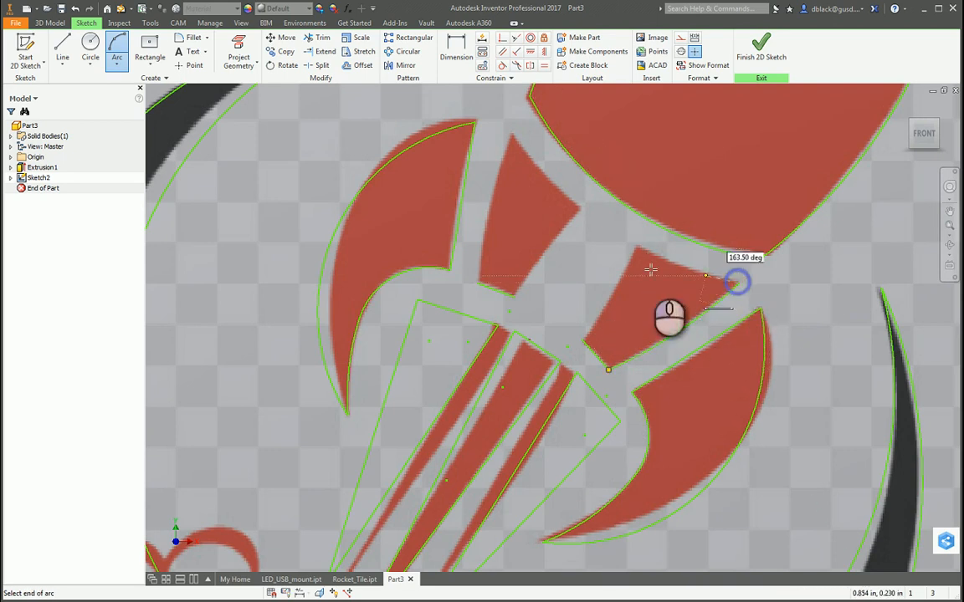
pyautogui.click(637, 246)
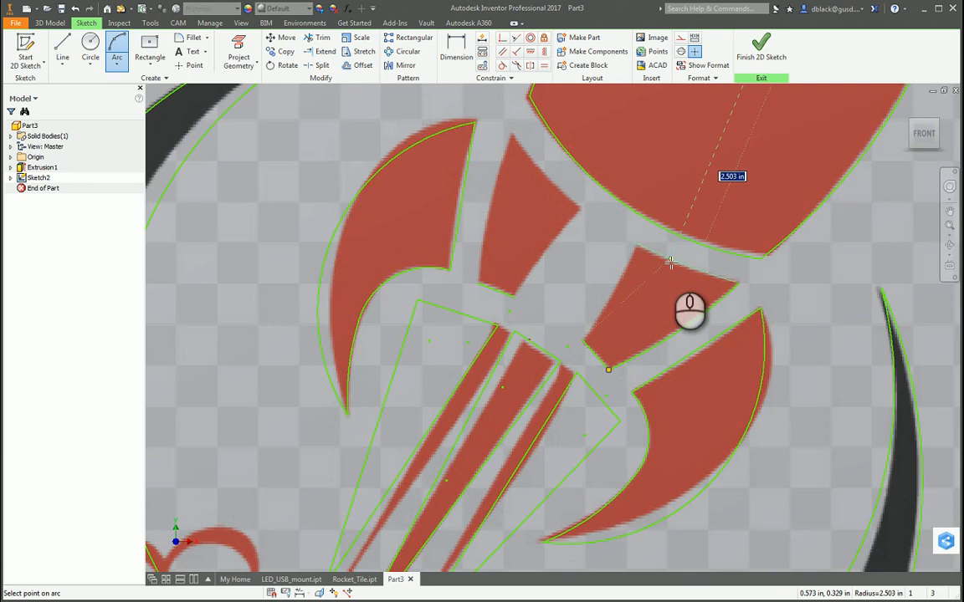
pyautogui.click(671, 265)
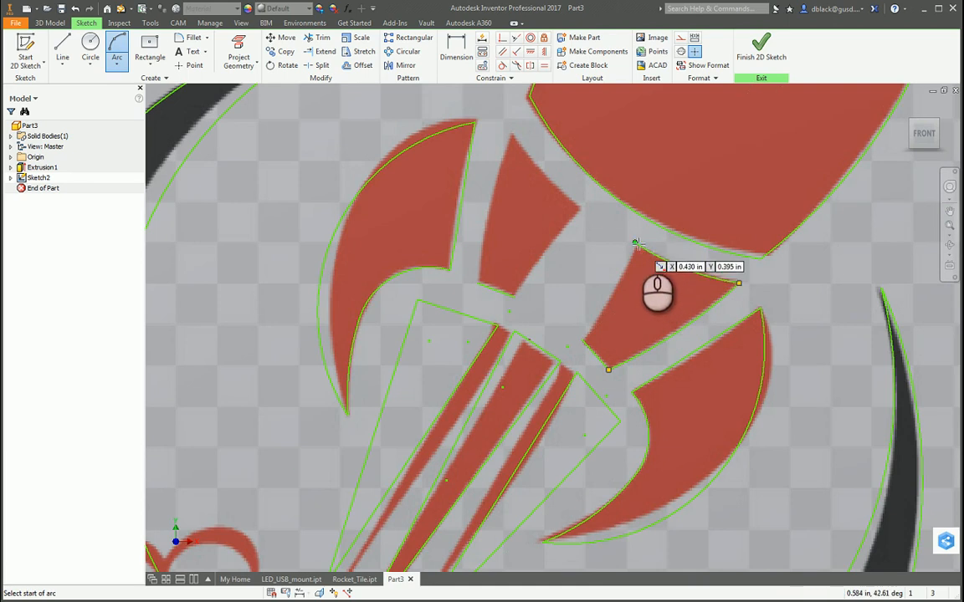
pyautogui.click(637, 244)
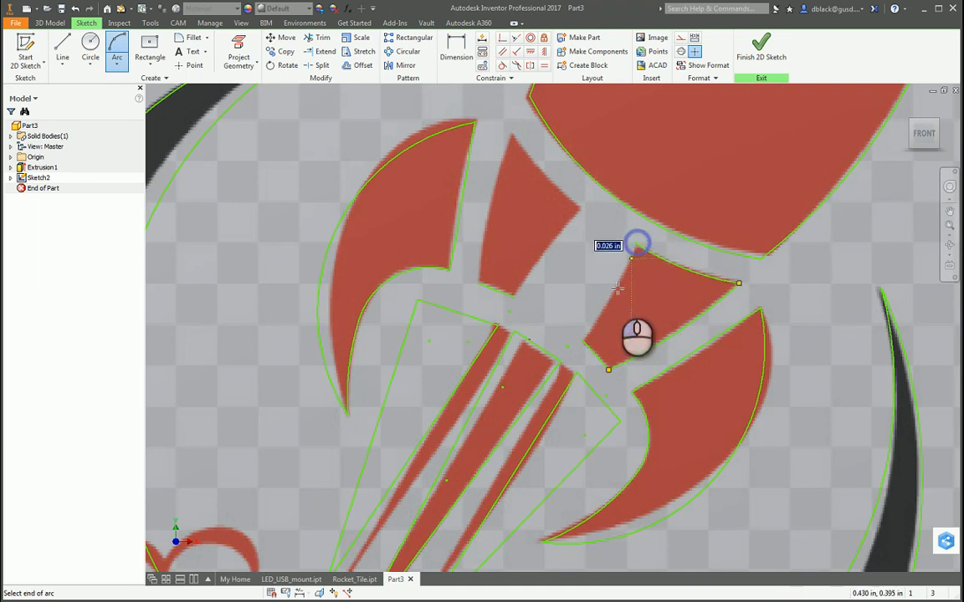
pyautogui.click(583, 339)
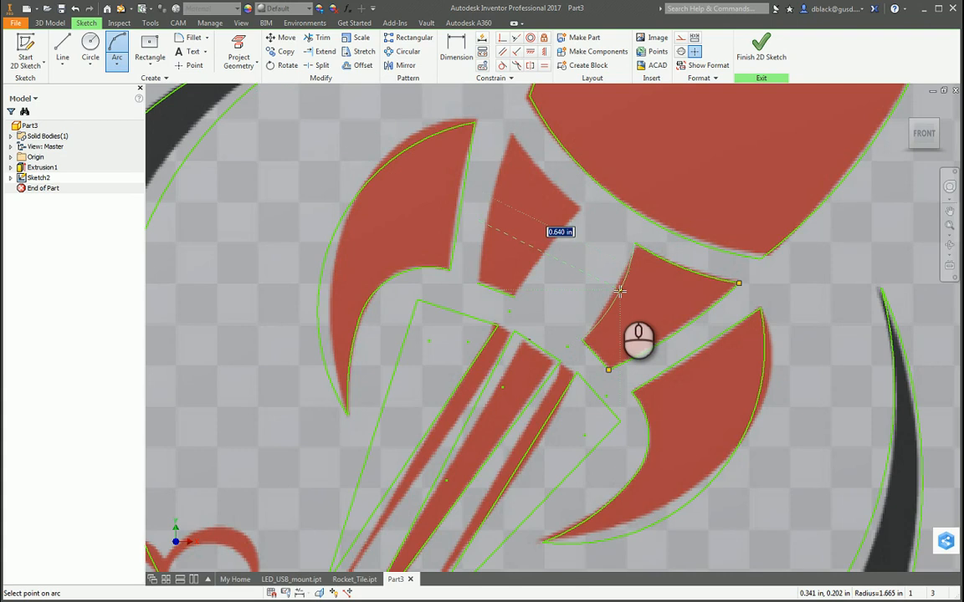
pyautogui.click(619, 290)
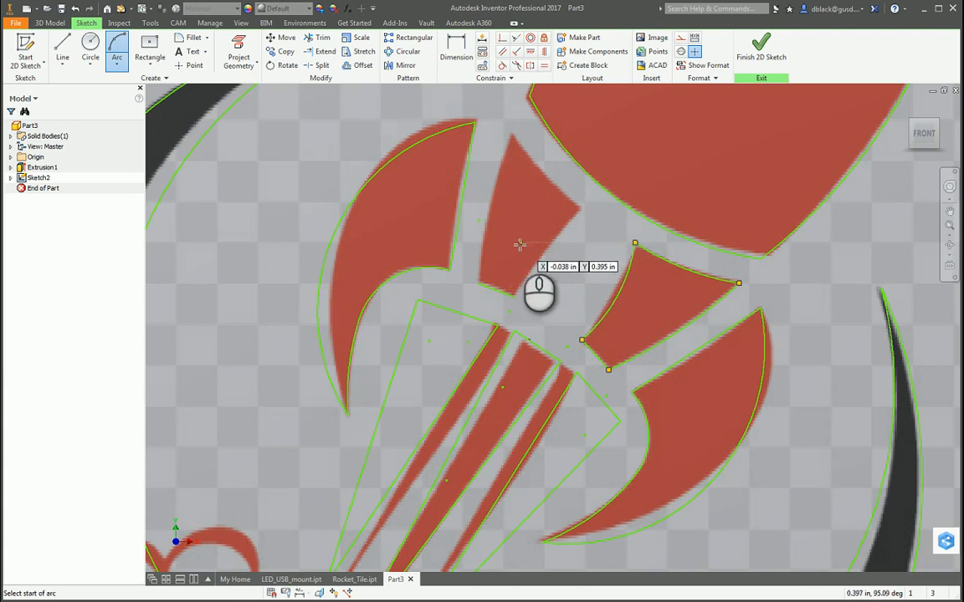
# Trace the left inner fin piece's outer left edge and upper right edge with two three-point arcs meeting at its top corner.
pyautogui.click(478, 281)
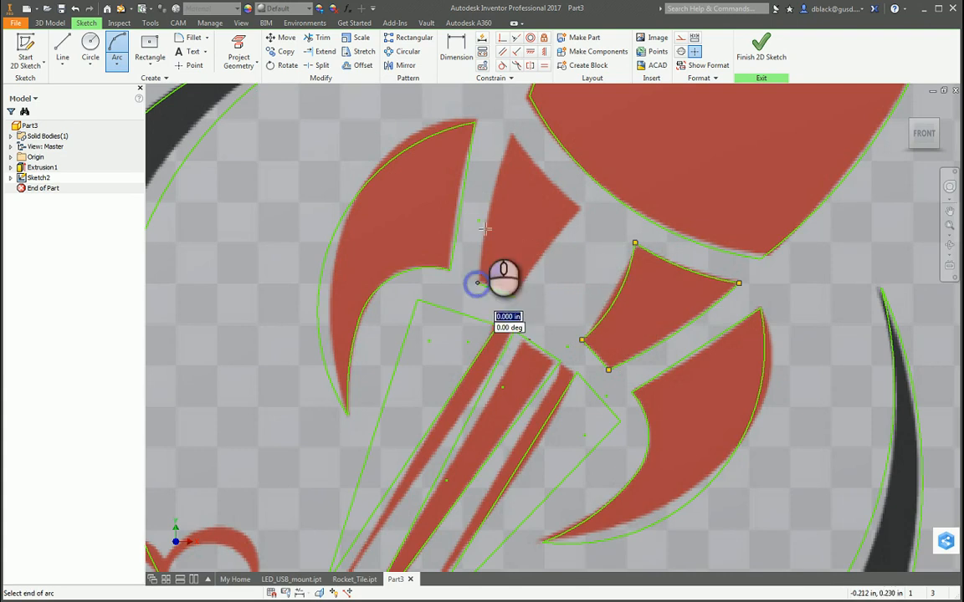
pyautogui.click(513, 135)
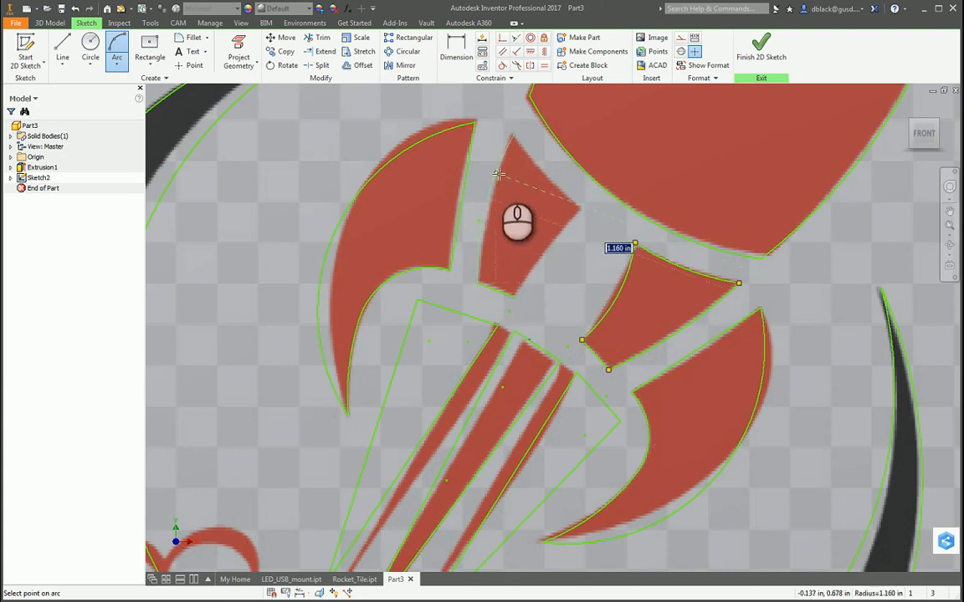
pyautogui.click(498, 174)
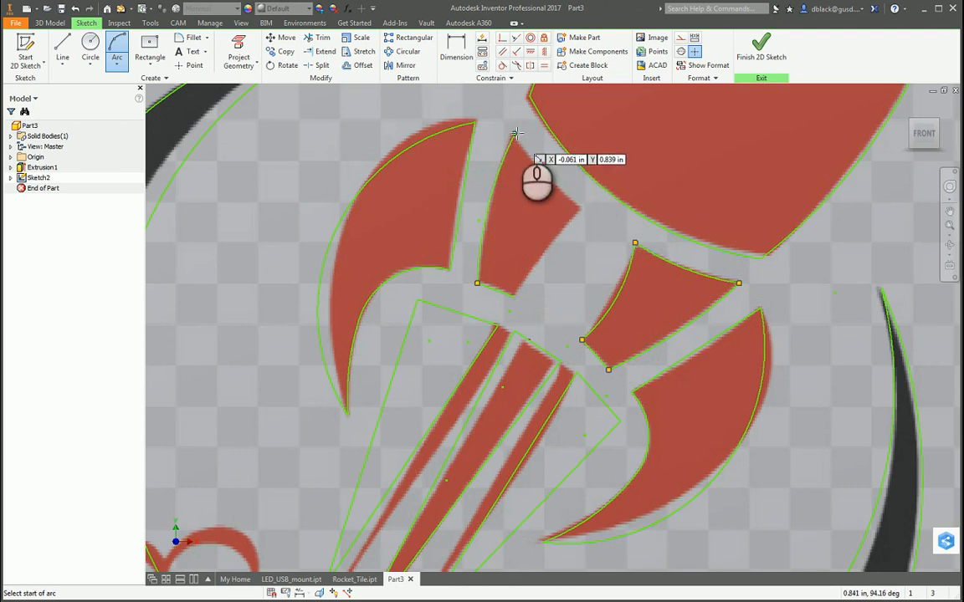
pyautogui.click(513, 134)
pyautogui.click(581, 205)
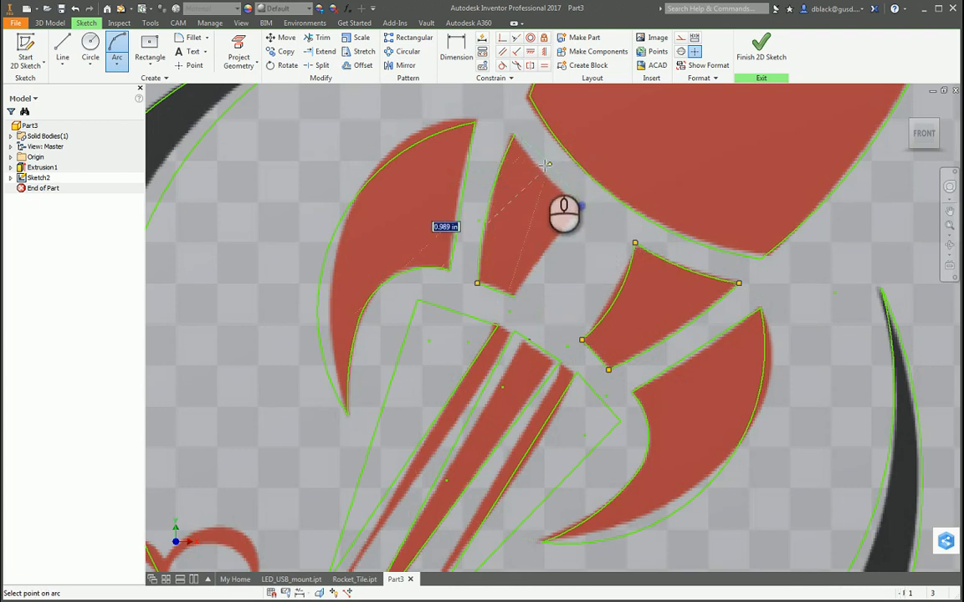
pyautogui.click(537, 165)
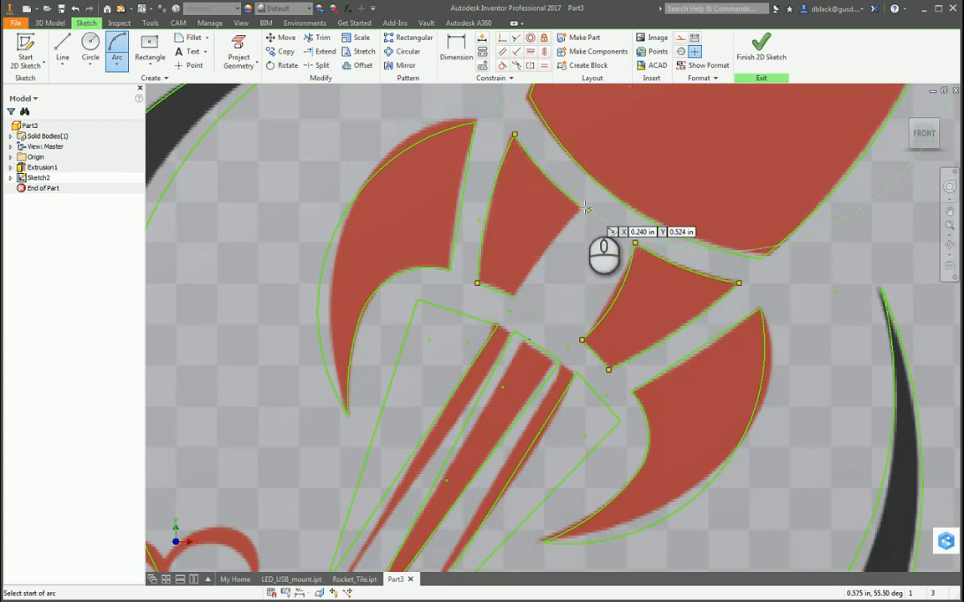
pyautogui.click(582, 205)
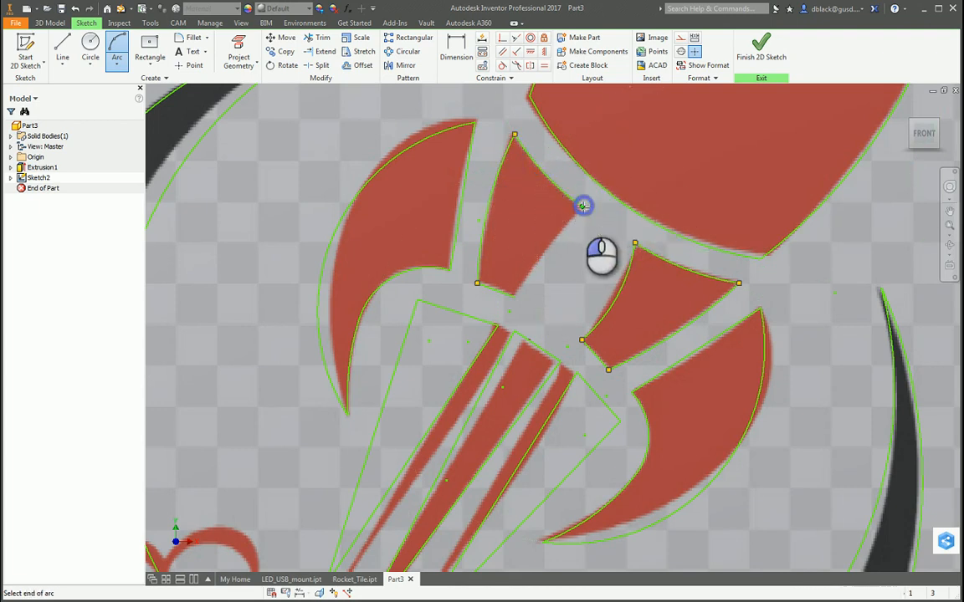
pyautogui.click(517, 299)
pyautogui.press('Escape')
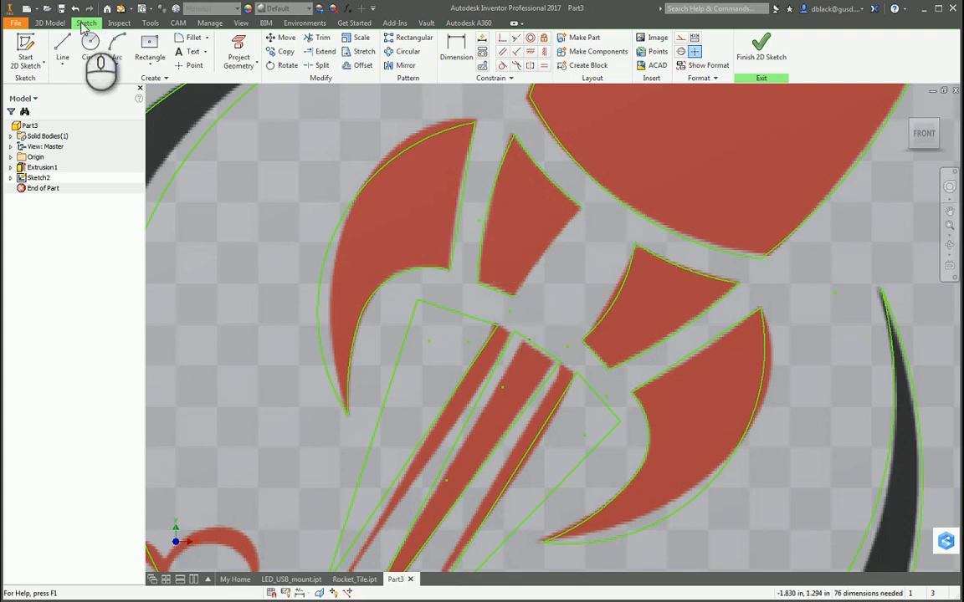
# Close the left inner fin piece's outline with a three-point arc along its lower right edge, its endpoints about 0.460 in apart.
pyautogui.click(116, 41)
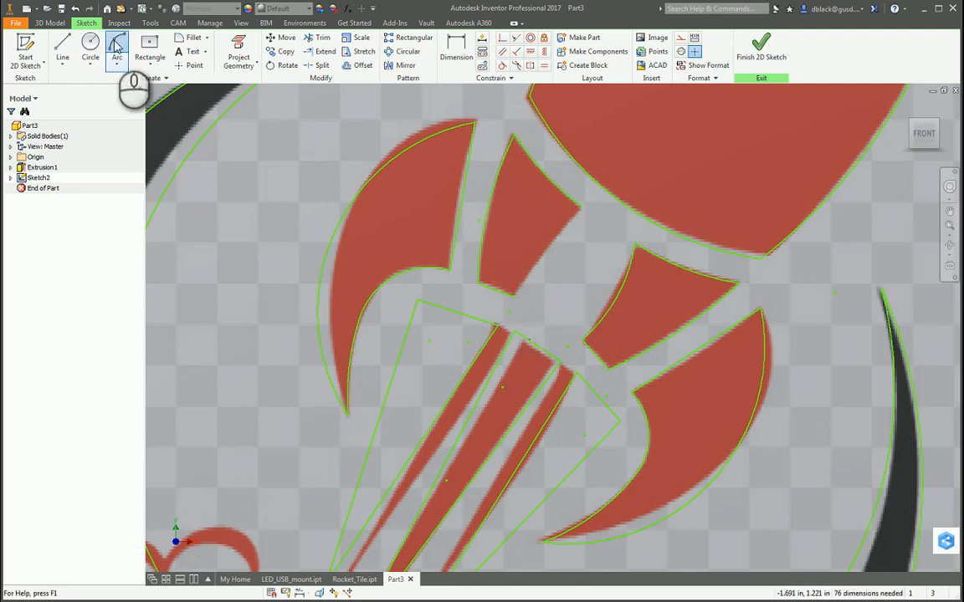
pyautogui.click(583, 207)
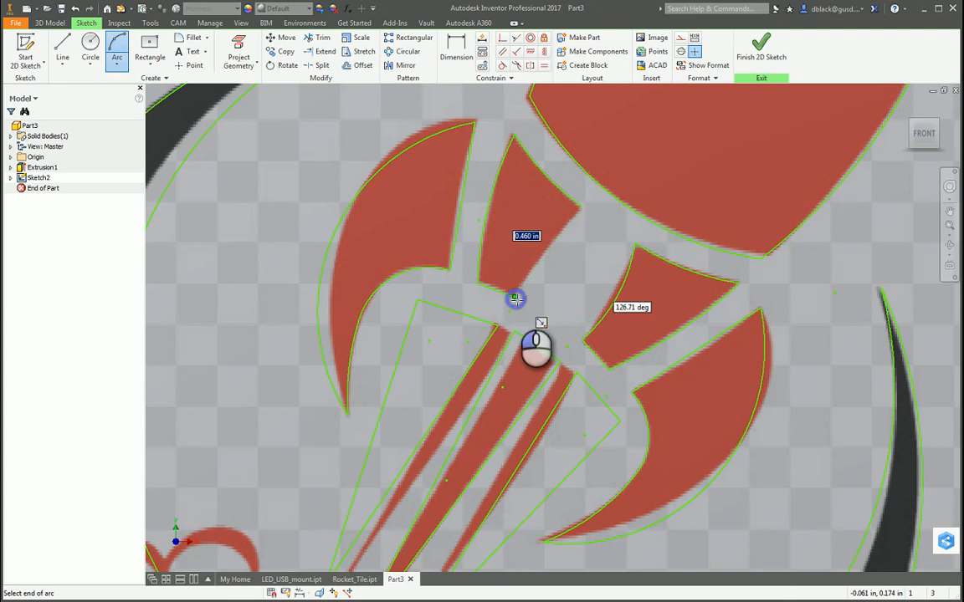
pyautogui.click(516, 300)
pyautogui.click(540, 250)
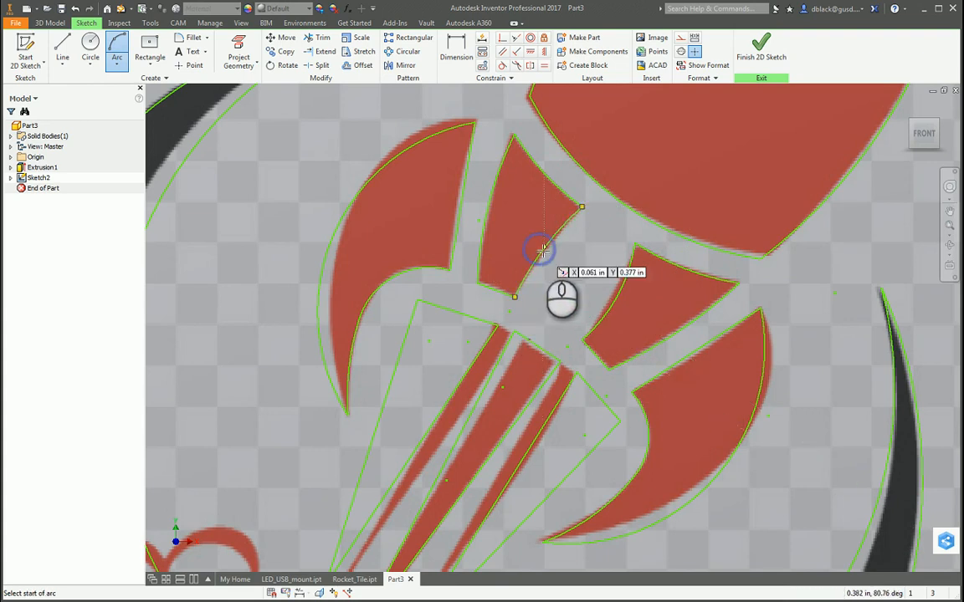
pyautogui.press('Escape')
# Turn off the visibility of the rocket image in Sketch2.
pyautogui.scroll(8, 552, 251)
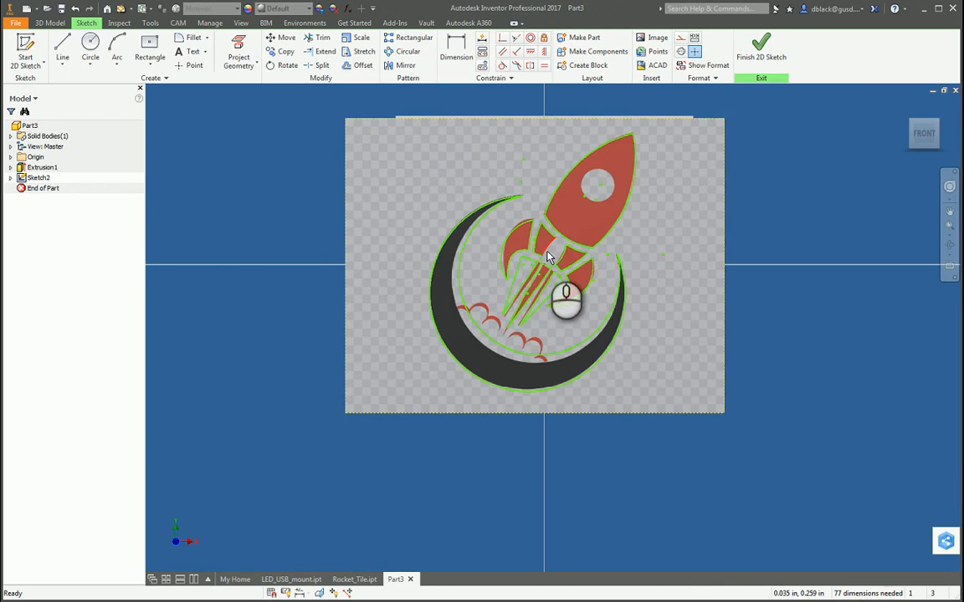
pyautogui.scroll(-3, 540, 235)
pyautogui.scroll(3, 539, 235)
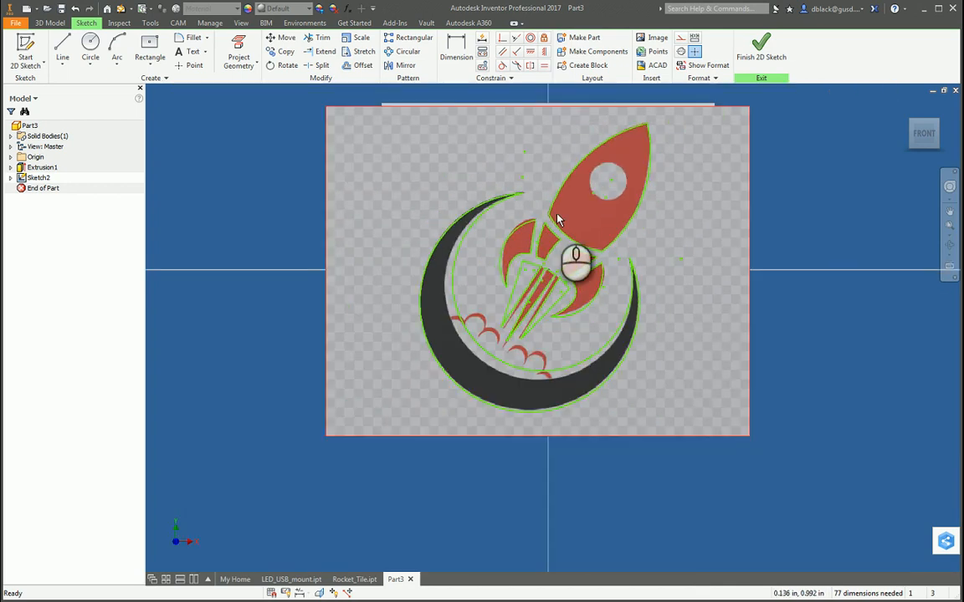
pyautogui.click(11, 177)
pyautogui.click(30, 191)
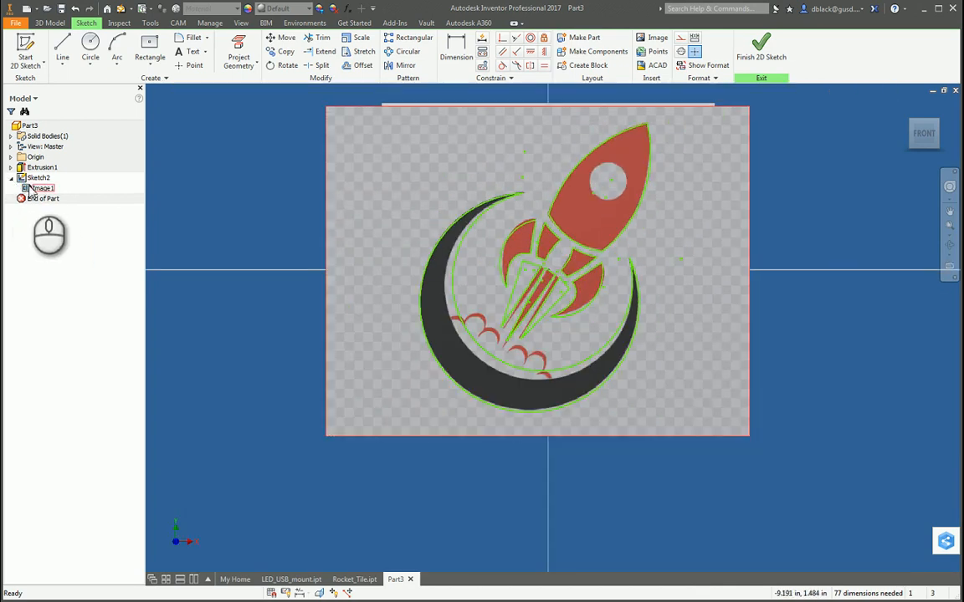
pyautogui.rightClick(37, 191)
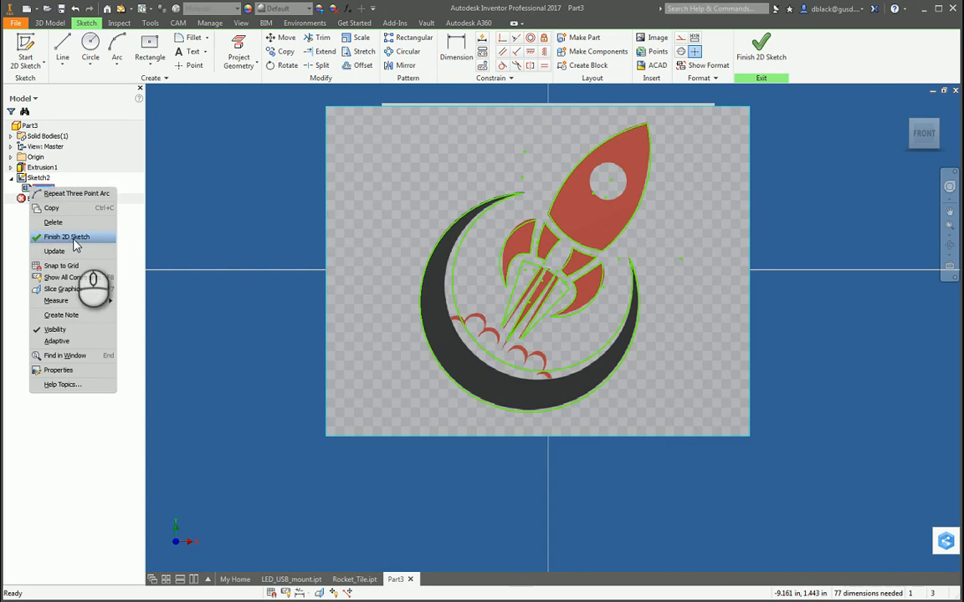
pyautogui.click(48, 328)
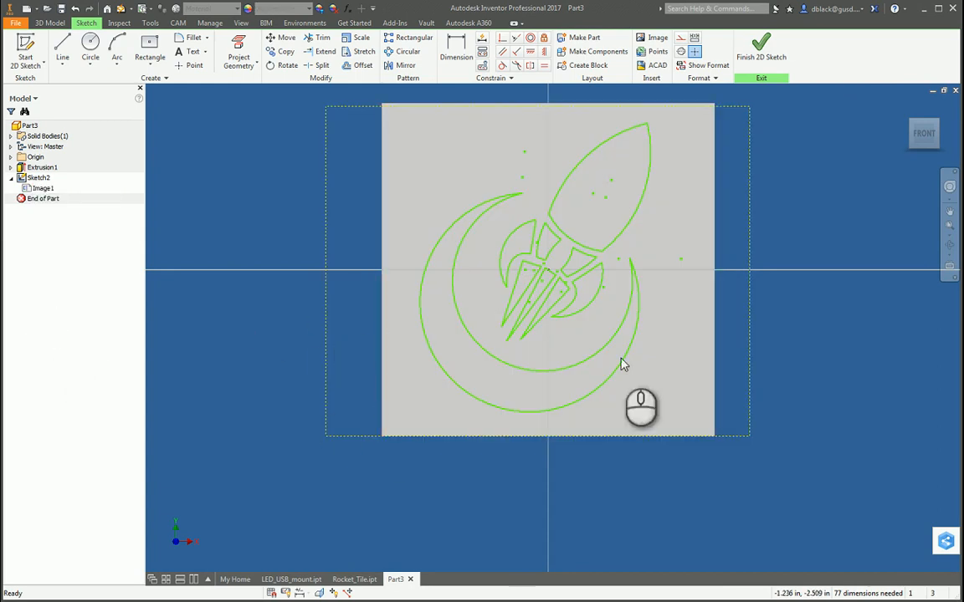
# Extrude the crescent, fin, flame and rocket body profiles as a cut 0.1 in deep into the tile.
pyautogui.scroll(-3, 550, 283)
pyautogui.scroll(3, 561, 293)
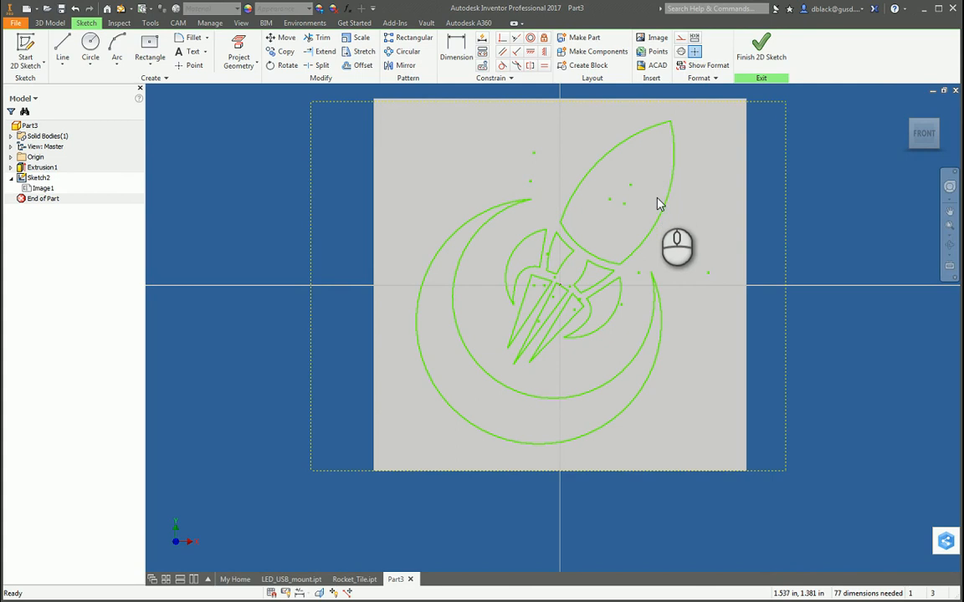
pyautogui.keyDown('shift'); pyautogui.moveTo(658, 199); pyautogui.dragTo(640, 216, button='middle'); pyautogui.keyUp('shift')
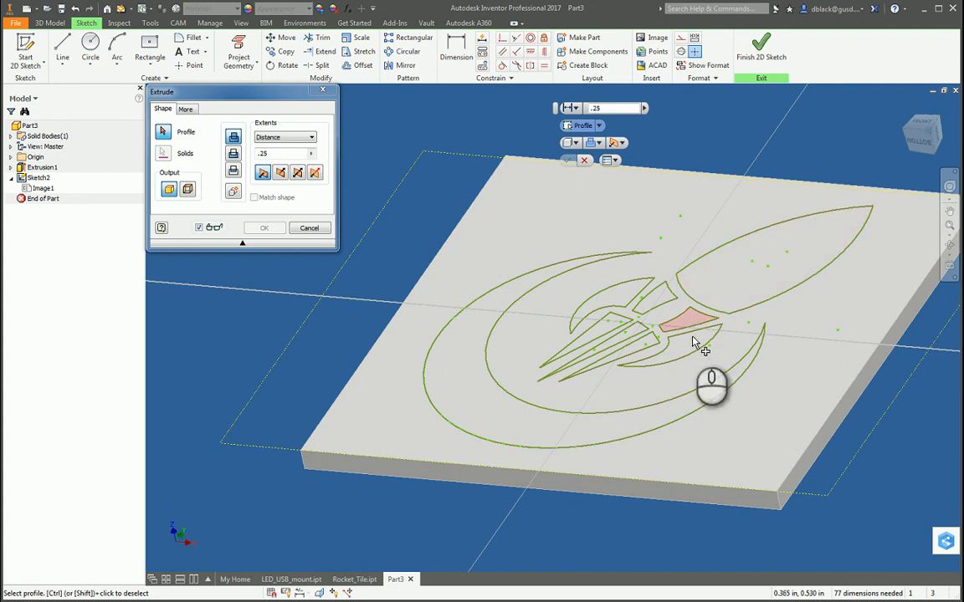
pyautogui.click(491, 319)
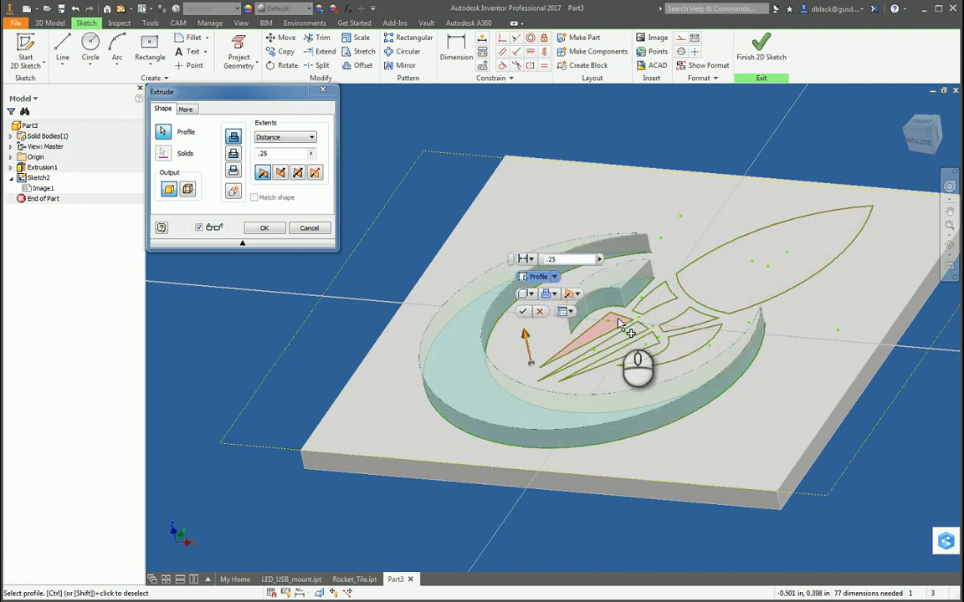
pyautogui.click(619, 324)
pyautogui.click(684, 338)
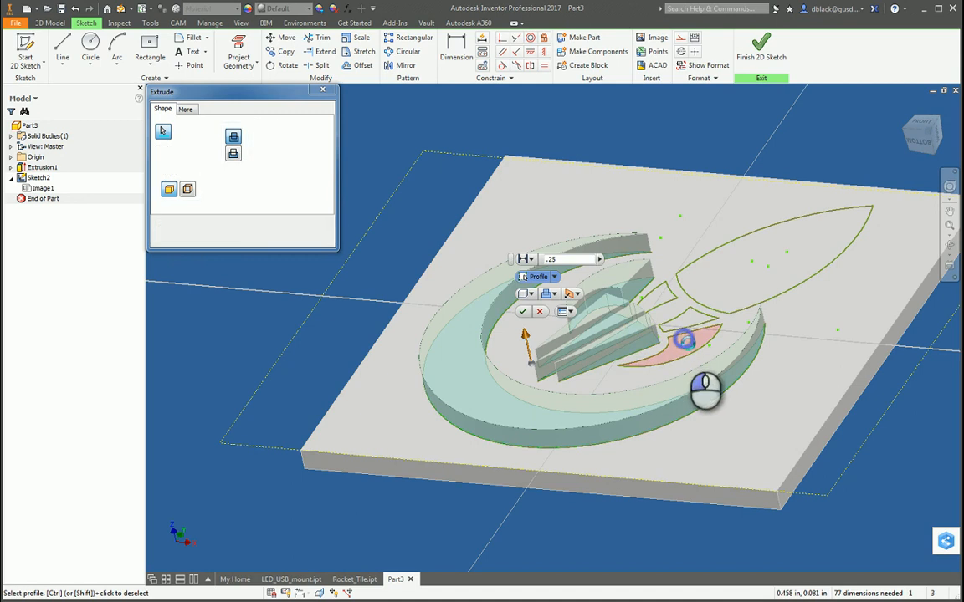
pyautogui.click(729, 270)
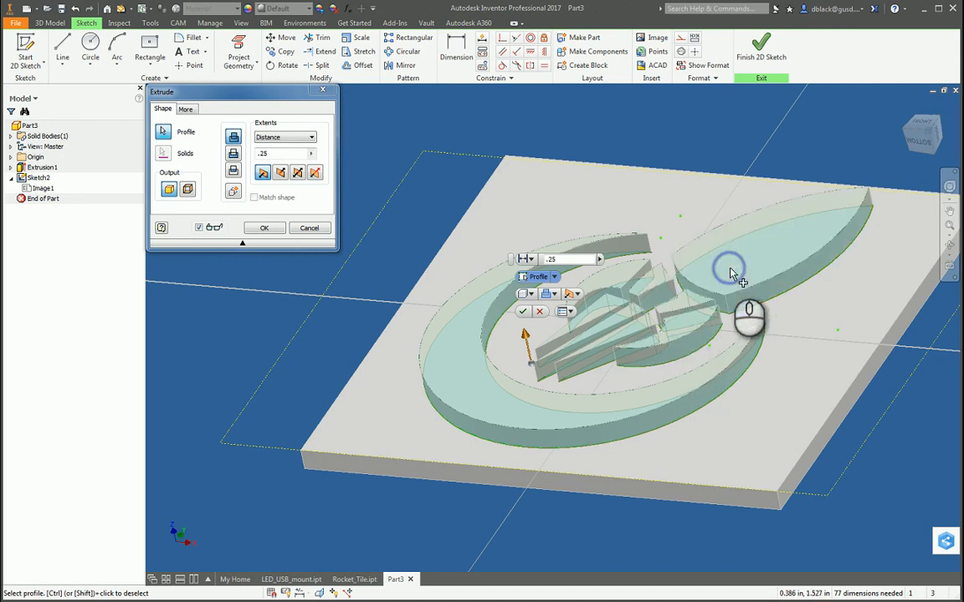
pyautogui.click(281, 172)
pyautogui.click(264, 157)
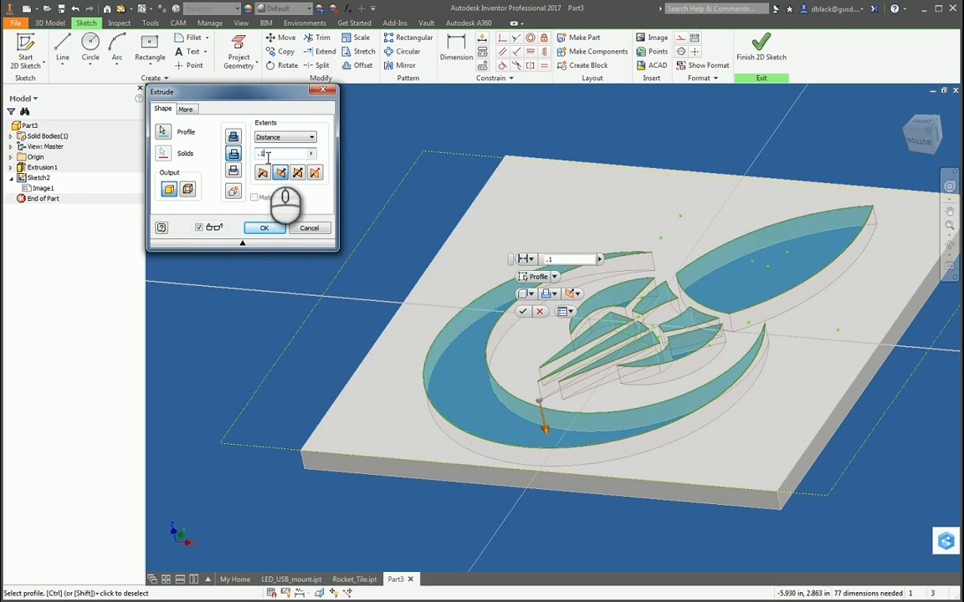
pyautogui.moveTo(278, 154); pyautogui.dragTo(257, 159)
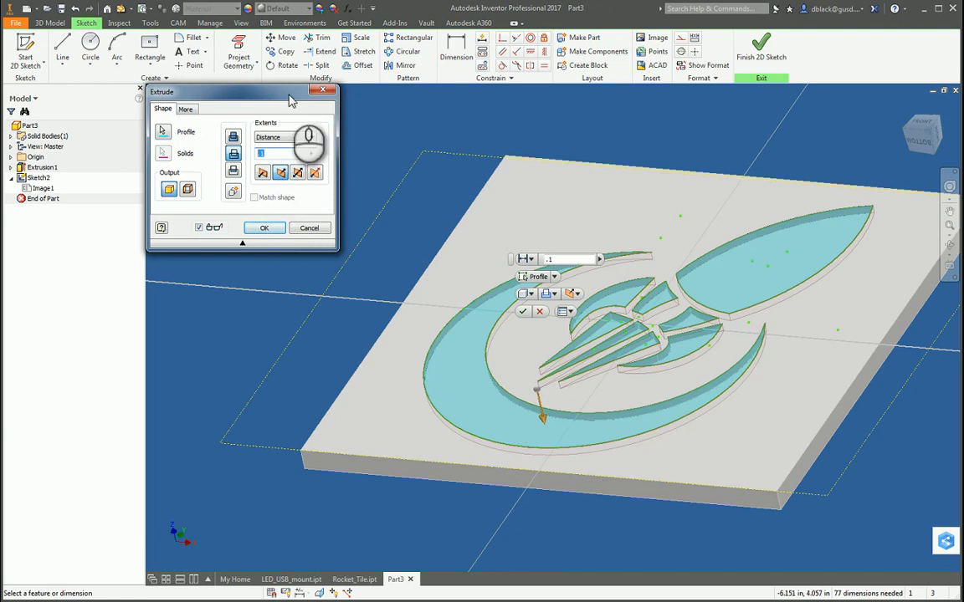
pyautogui.moveTo(289, 96); pyautogui.dragTo(314, 102)
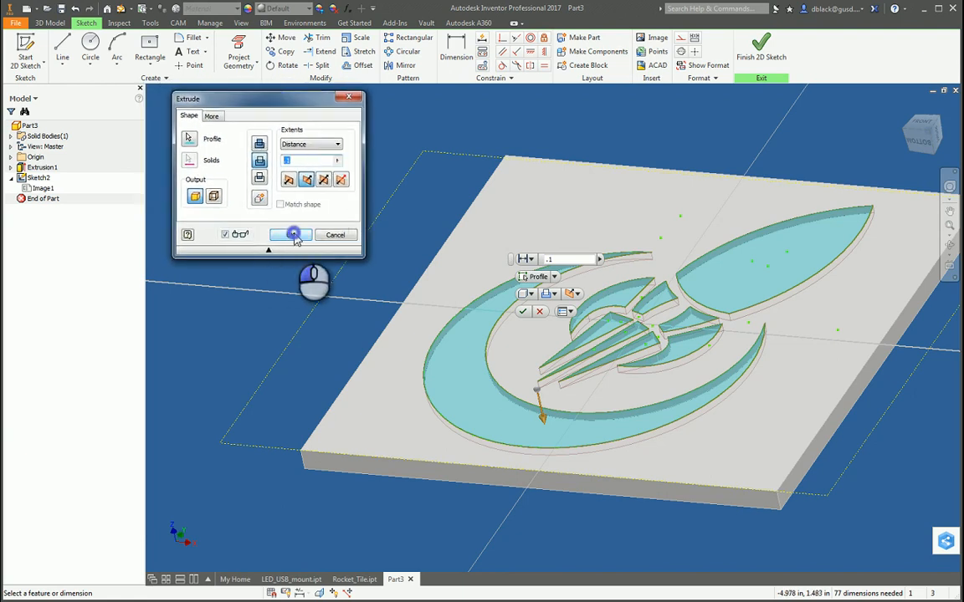
pyautogui.click(293, 236)
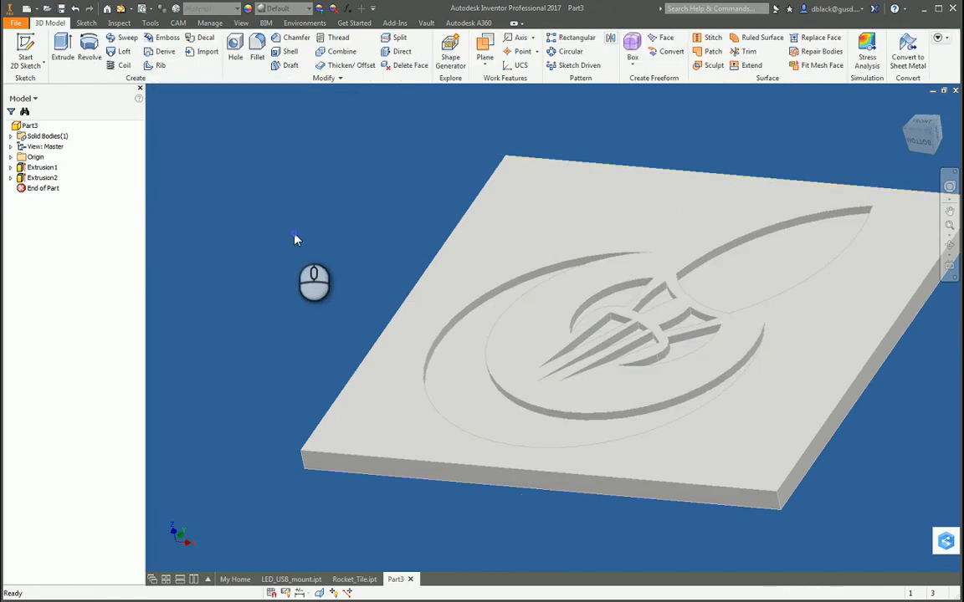
# Adjust the whole part's appearance to orange, RGB 255, 157, 0.
pyautogui.click(950, 245)
pyautogui.moveTo(640, 278); pyautogui.dragTo(576, 259)
pyautogui.press('Escape')
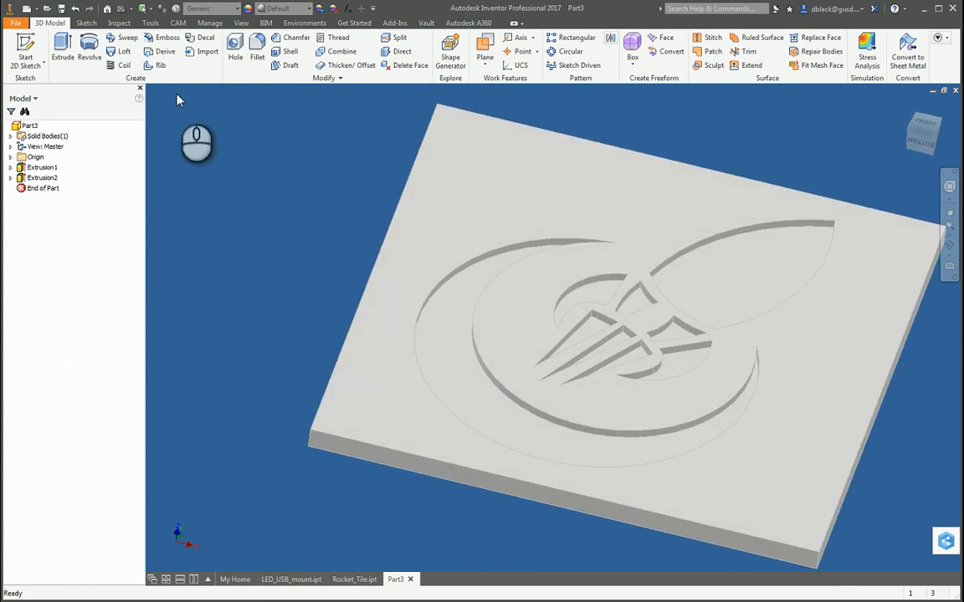
pyautogui.click(39, 125)
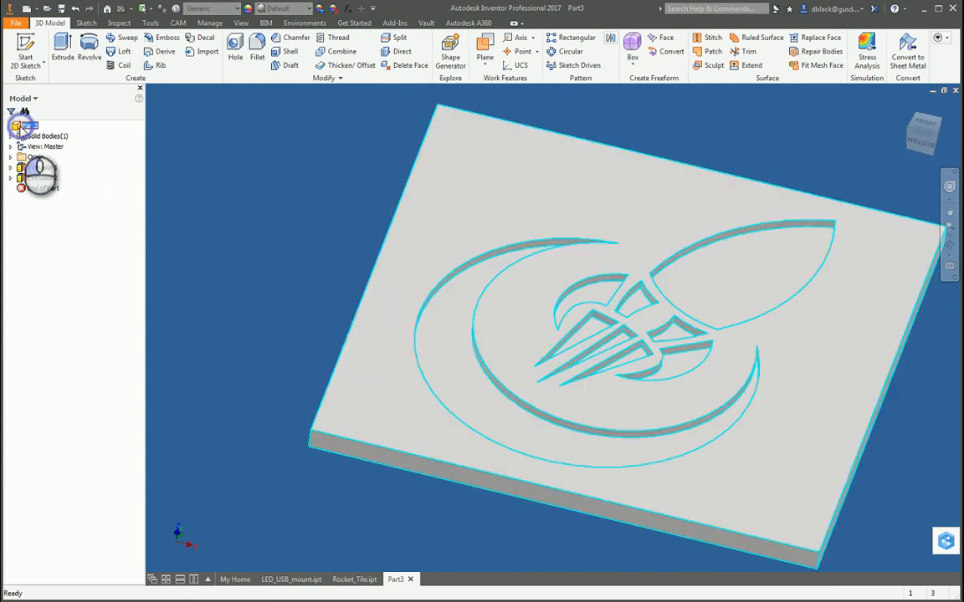
pyautogui.click(320, 10)
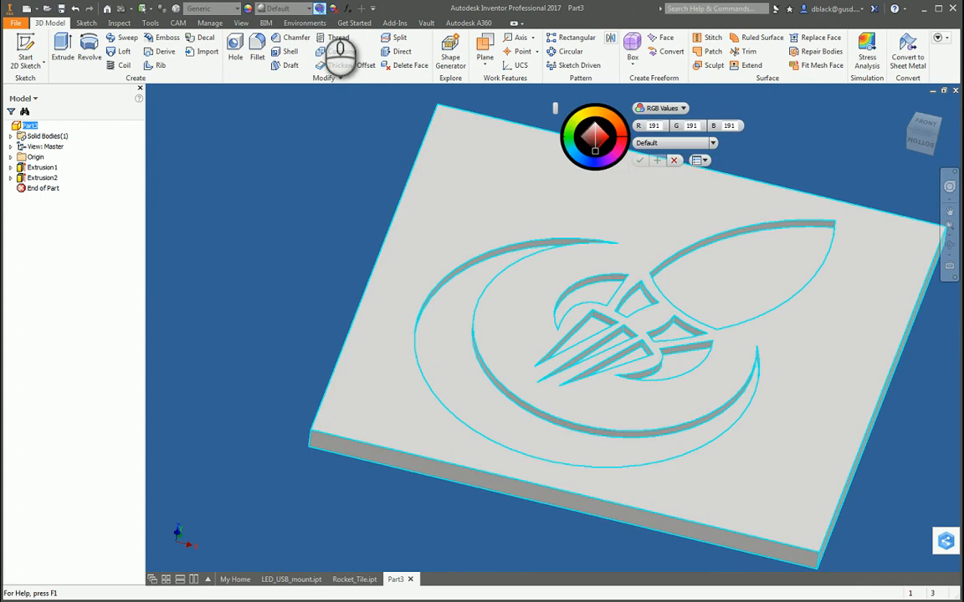
pyautogui.click(592, 118)
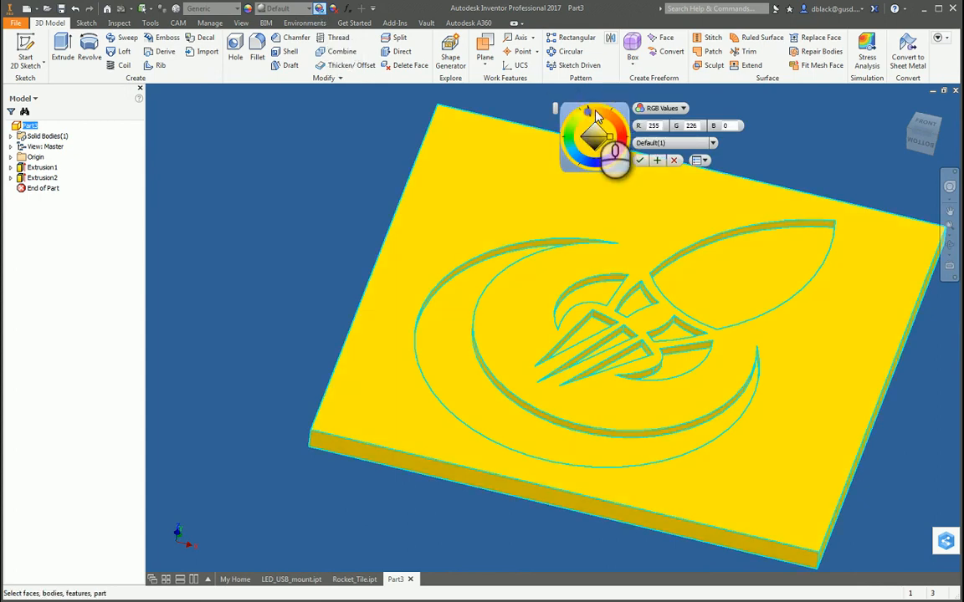
pyautogui.moveTo(605, 114); pyautogui.dragTo(607, 116)
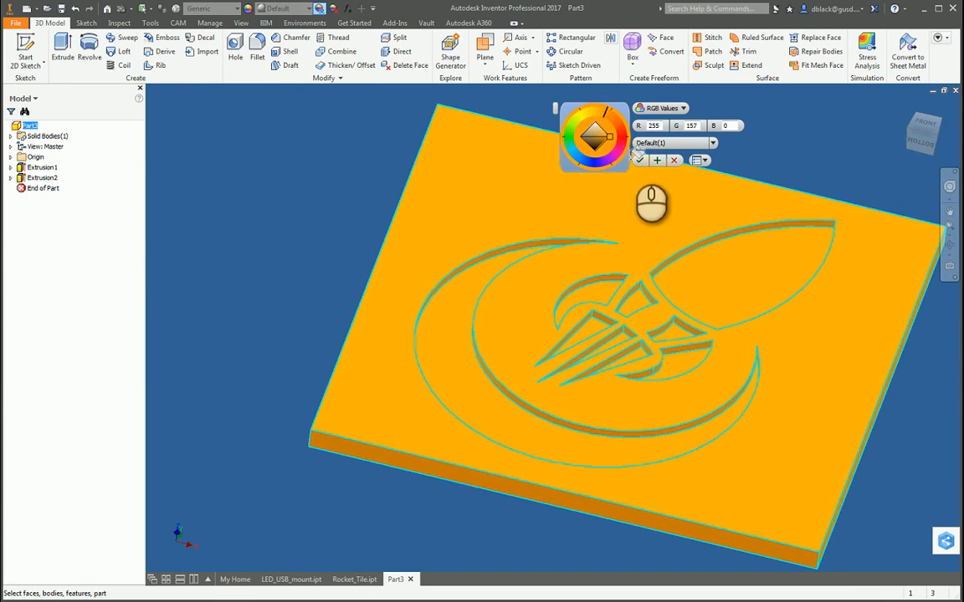
pyautogui.click(641, 159)
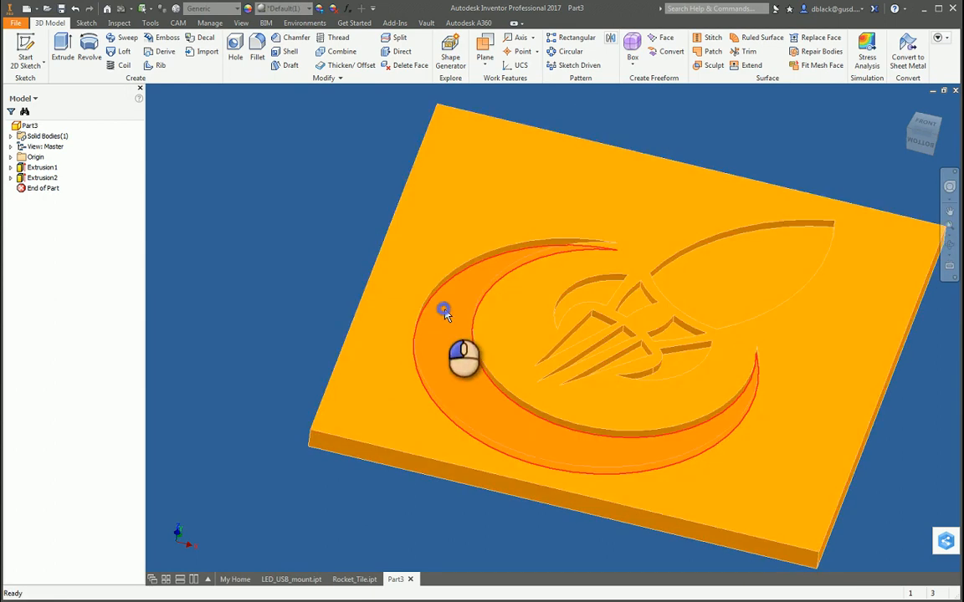
# Adjust the appearance of all the recessed logo faces (crescent, fins, flames, inner fin pieces and rocket body) to black, RGB 20, 20, 20.
pyautogui.click(441, 307)
pyautogui.keyDown('ctrl'); pyautogui.click(592, 292); pyautogui.keyUp('ctrl')
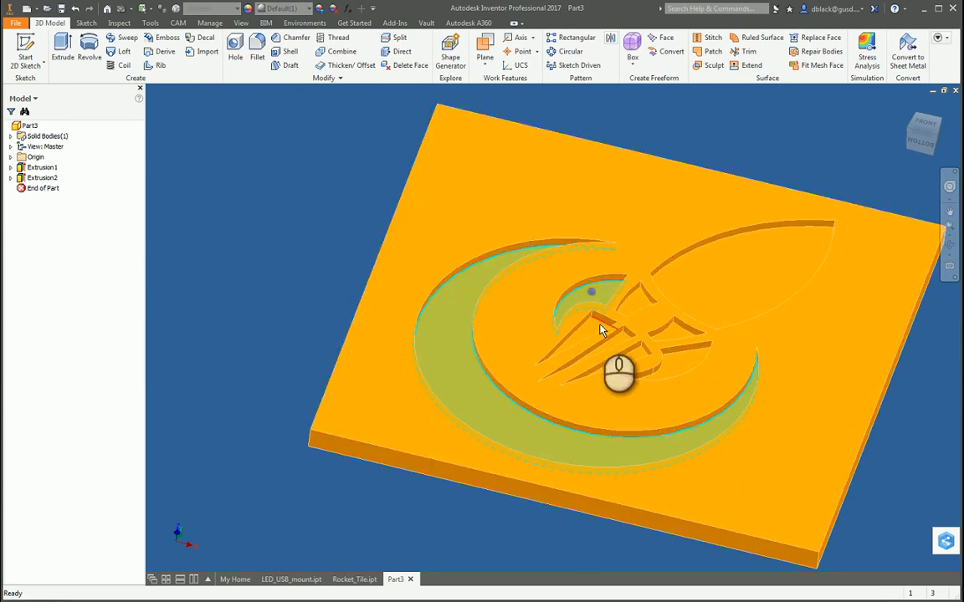
pyautogui.keyDown('ctrl'); pyautogui.click(598, 324); pyautogui.keyUp('ctrl')
pyautogui.keyDown('ctrl'); pyautogui.click(620, 346); pyautogui.keyUp('ctrl')
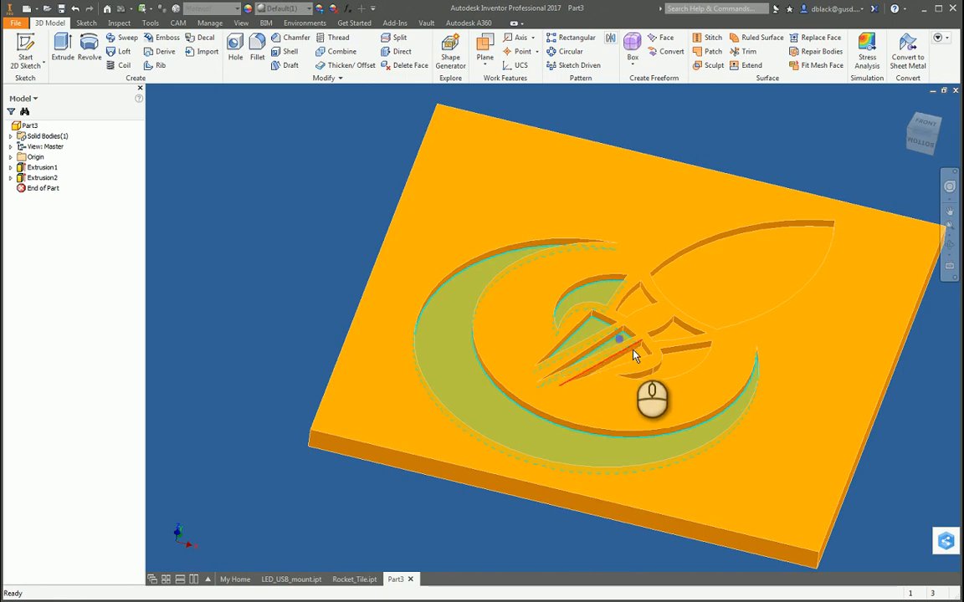
pyautogui.keyDown('ctrl'); pyautogui.click(685, 360); pyautogui.keyUp('ctrl')
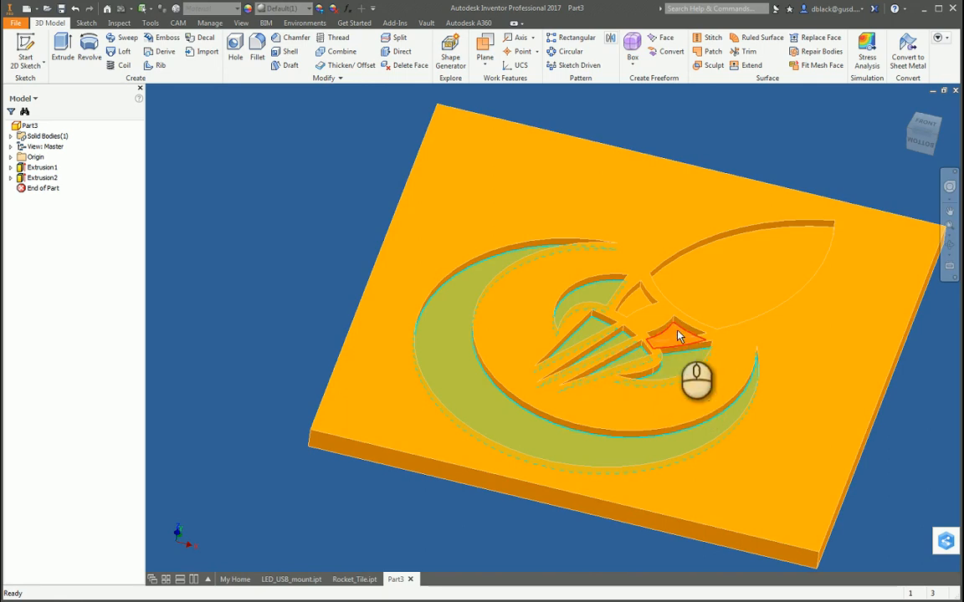
pyautogui.keyDown('ctrl'); pyautogui.click(677, 332); pyautogui.keyUp('ctrl')
pyautogui.keyDown('ctrl'); pyautogui.click(639, 299); pyautogui.keyUp('ctrl')
pyautogui.keyDown('ctrl'); pyautogui.click(703, 277); pyautogui.keyUp('ctrl')
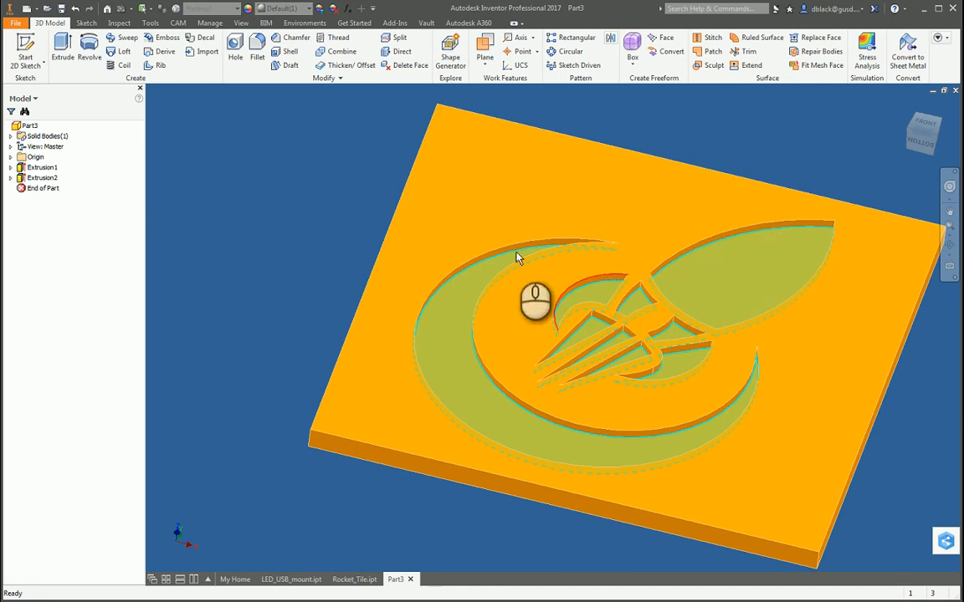
pyautogui.click(320, 8)
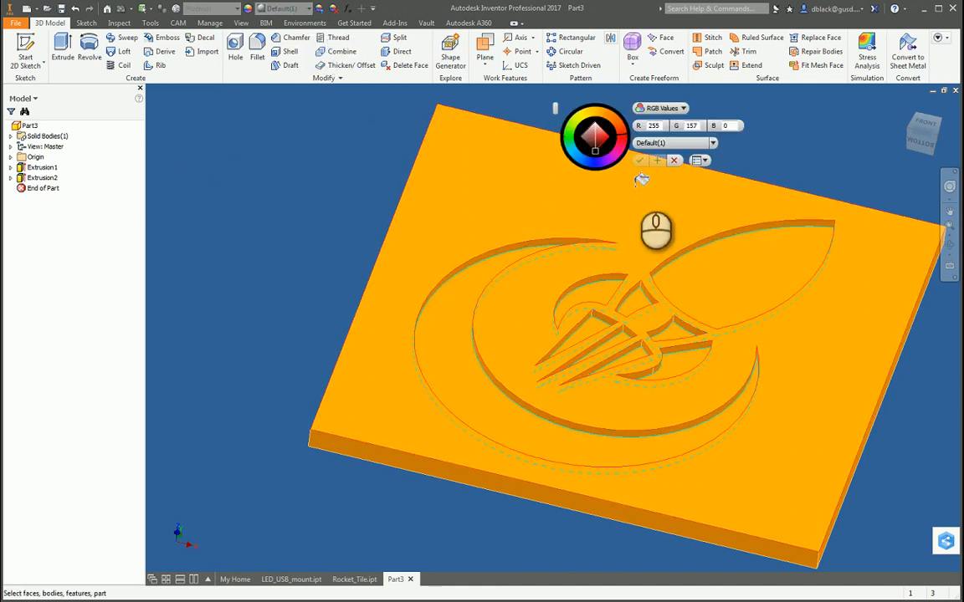
pyautogui.moveTo(584, 147); pyautogui.dragTo(593, 161)
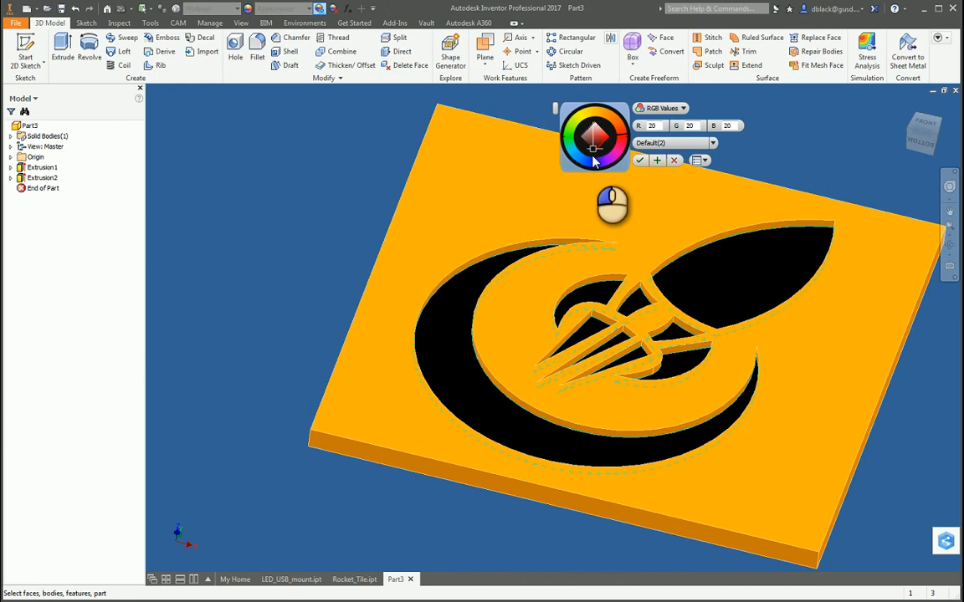
pyautogui.click(639, 160)
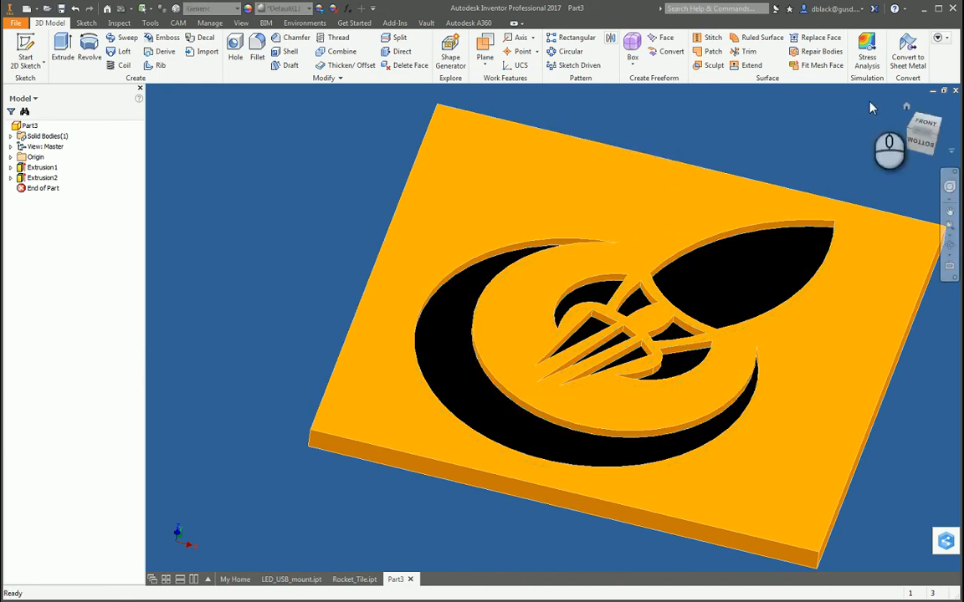
# Create a CAM milling setup with its origin at the stock box's top-face corner, at minimum X and maximum Y.
pyautogui.click(950, 245)
pyautogui.moveTo(693, 334); pyautogui.dragTo(445, 405)
pyautogui.scroll(-3, 446, 405)
pyautogui.moveTo(559, 366); pyautogui.dragTo(585, 343)
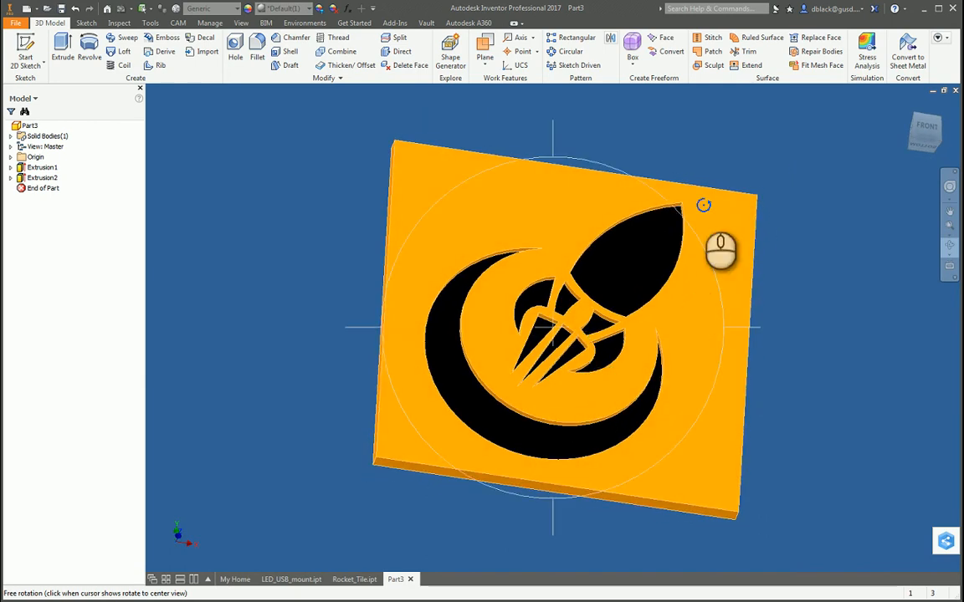
pyautogui.press('Escape')
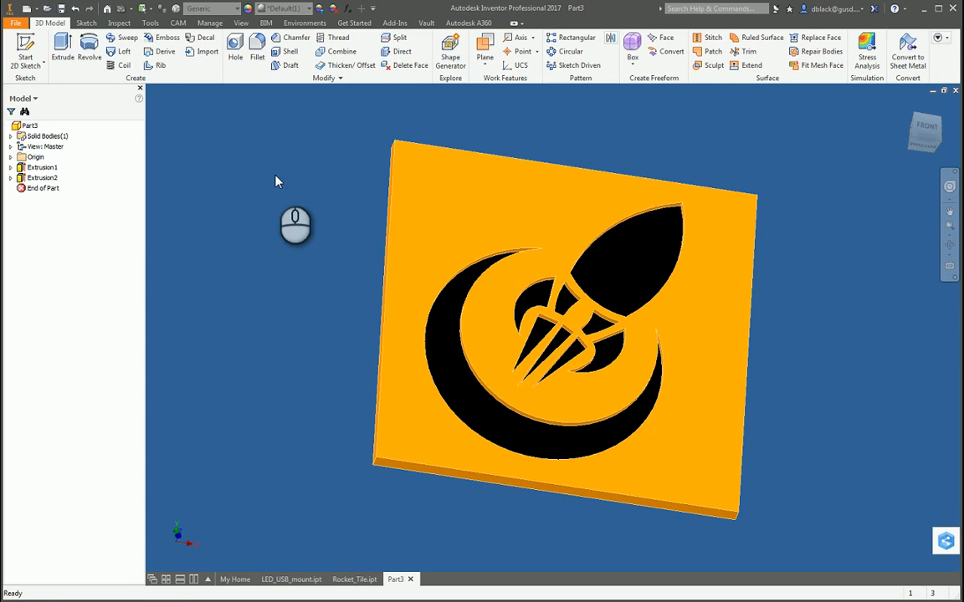
pyautogui.click(179, 23)
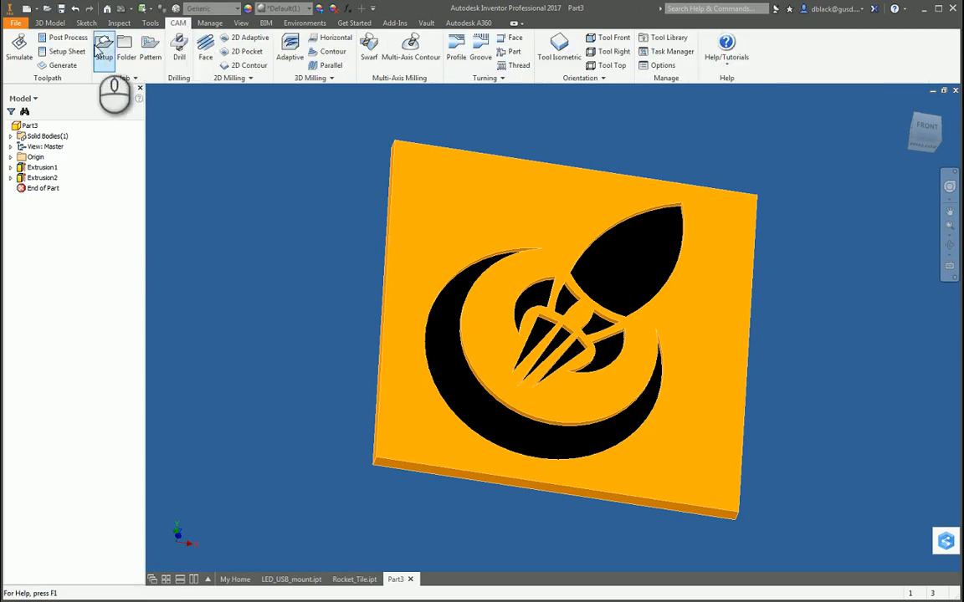
pyautogui.click(105, 46)
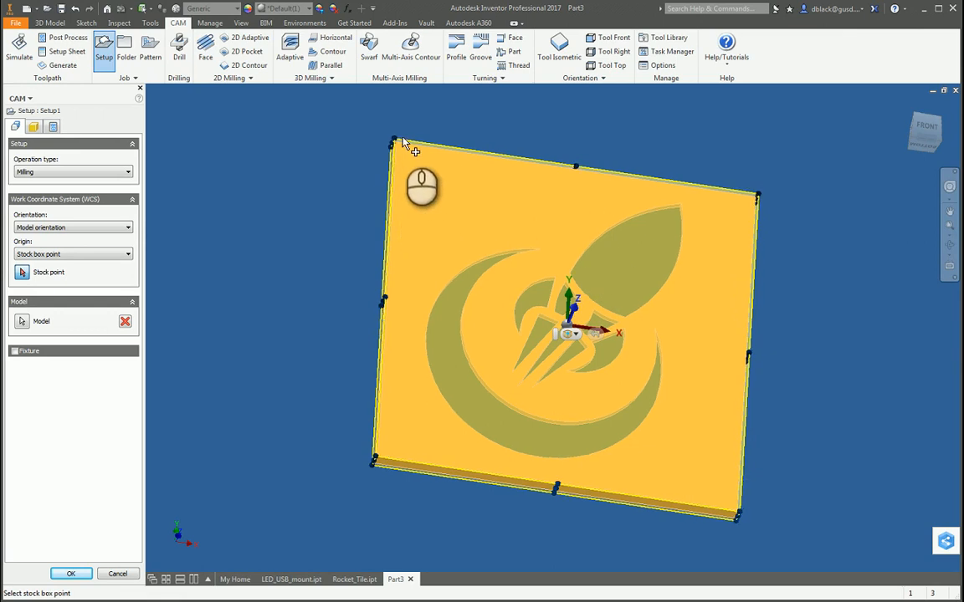
pyautogui.scroll(-5, 368, 235)
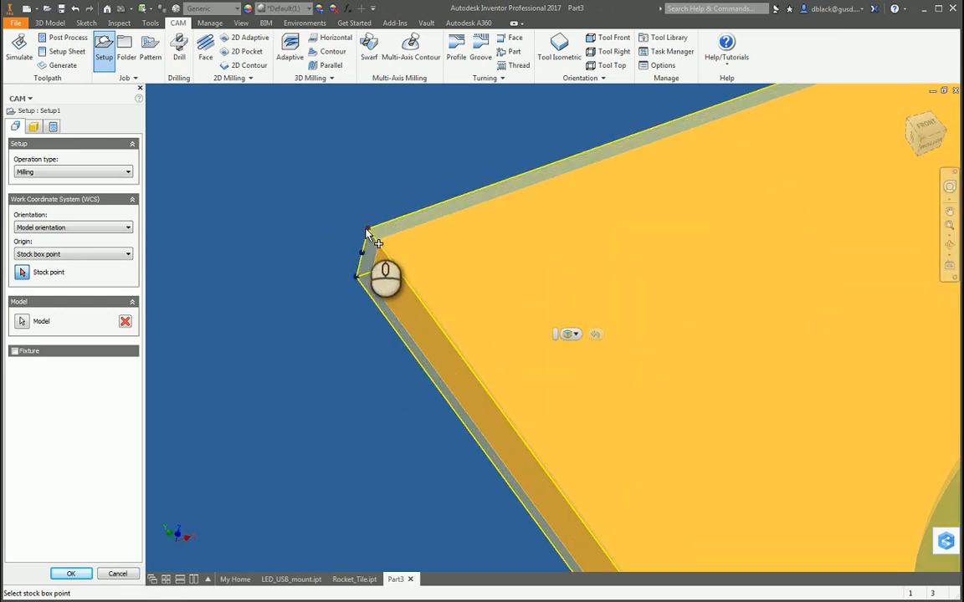
pyautogui.click(369, 230)
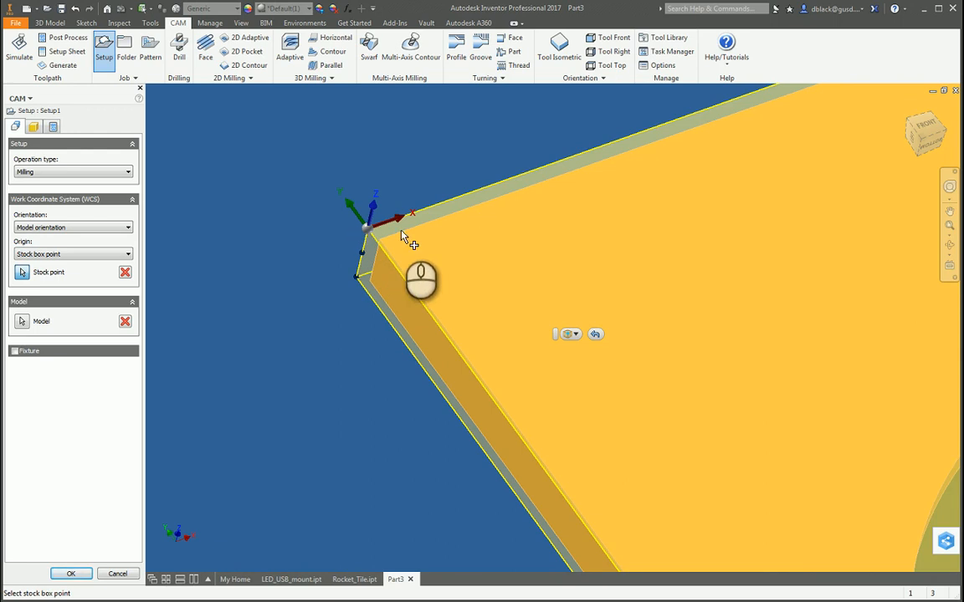
pyautogui.scroll(4, 386, 246)
pyautogui.scroll(-3, 431, 228)
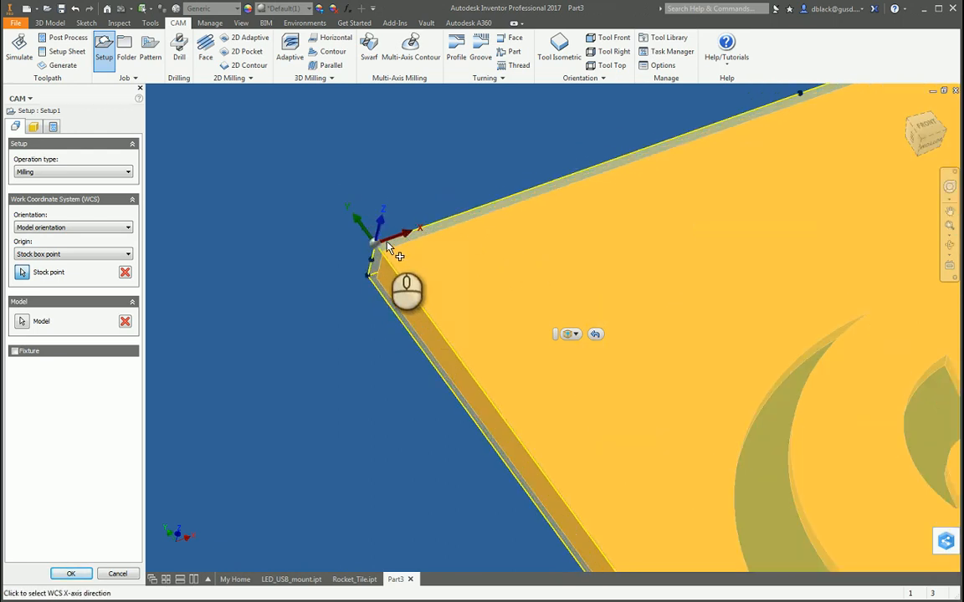
pyautogui.scroll(2, 378, 278)
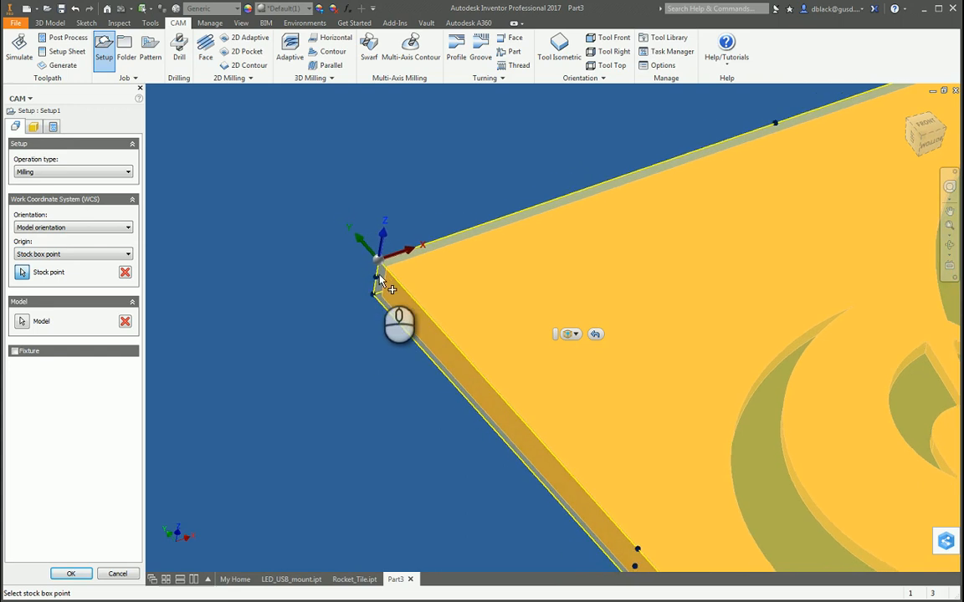
pyautogui.scroll(4, 388, 224)
pyautogui.scroll(-3, 389, 225)
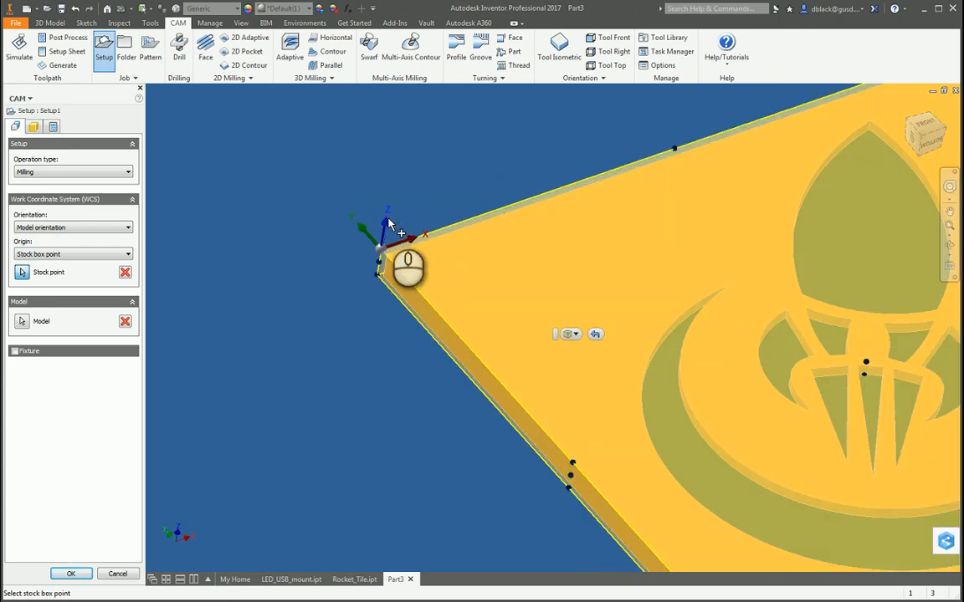
pyautogui.scroll(3, 388, 222)
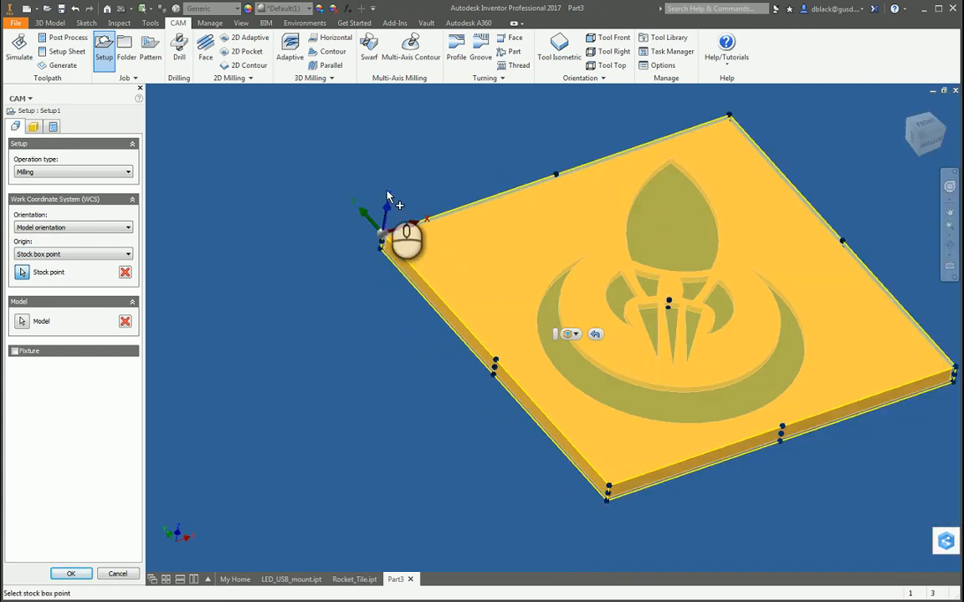
# Try the Select Z axis/plane & X axis orientation for the work coordinate system, and return it to Model orientation.
pyautogui.click(34, 128)
pyautogui.click(15, 127)
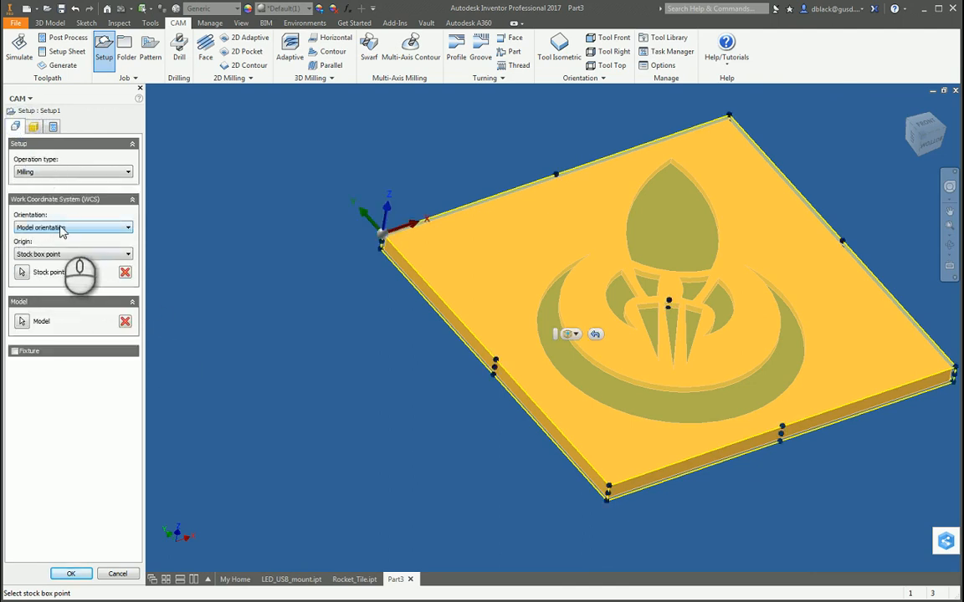
pyautogui.click(74, 224)
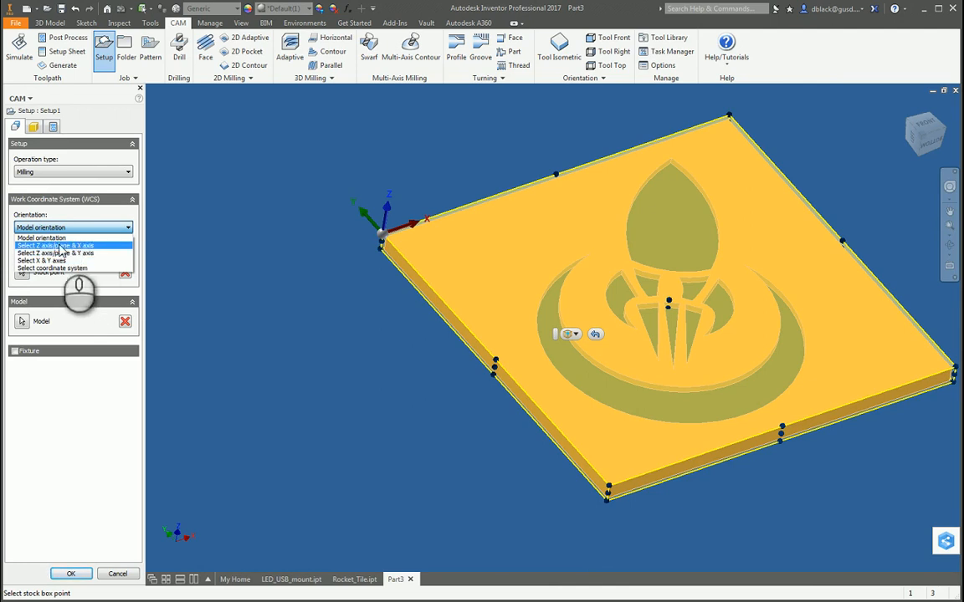
pyautogui.click(81, 246)
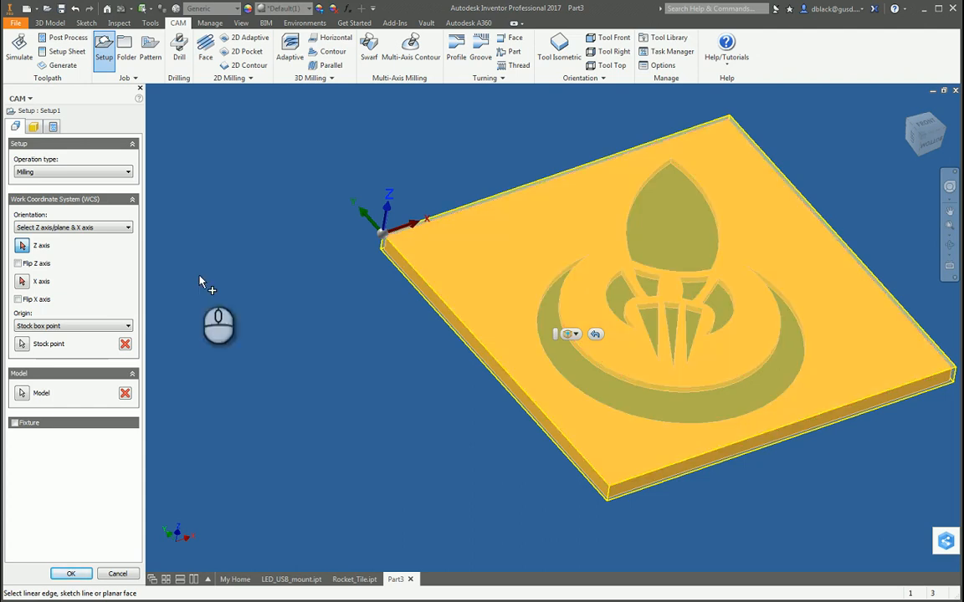
pyautogui.click(54, 228)
pyautogui.click(56, 238)
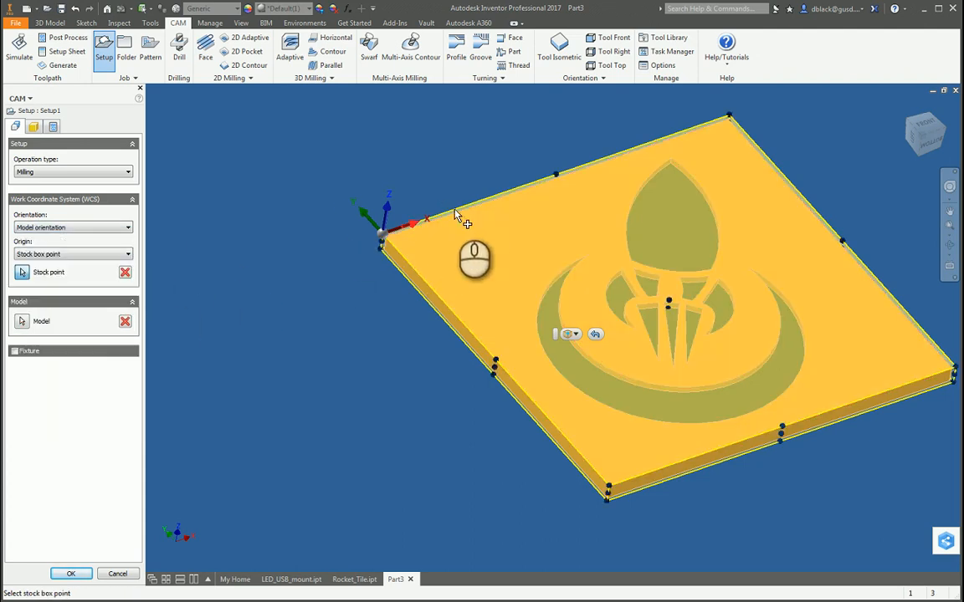
# Define the setup's stock as a relative size box with no additional stock, and accept the setup.
pyautogui.click(34, 126)
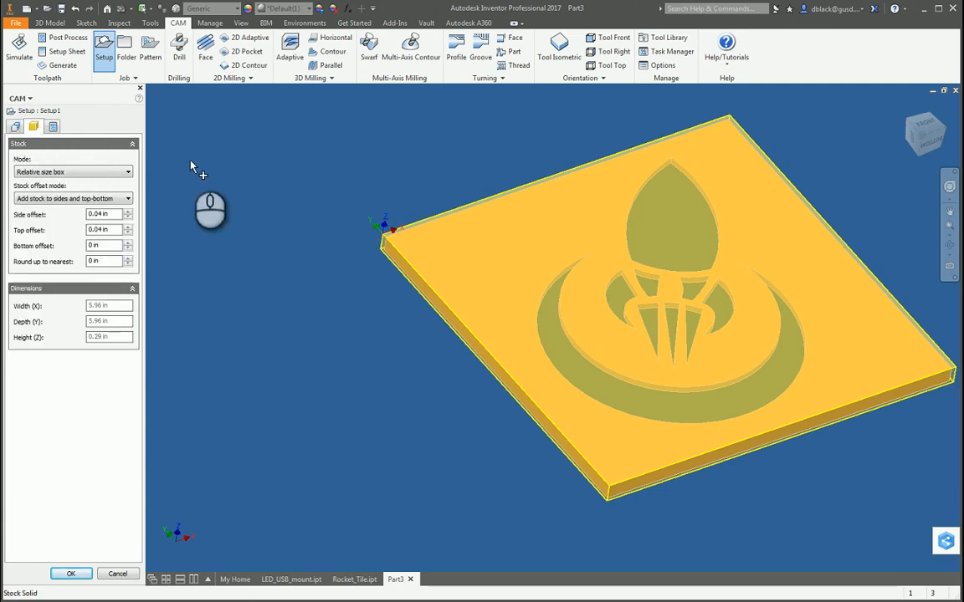
pyautogui.click(82, 172)
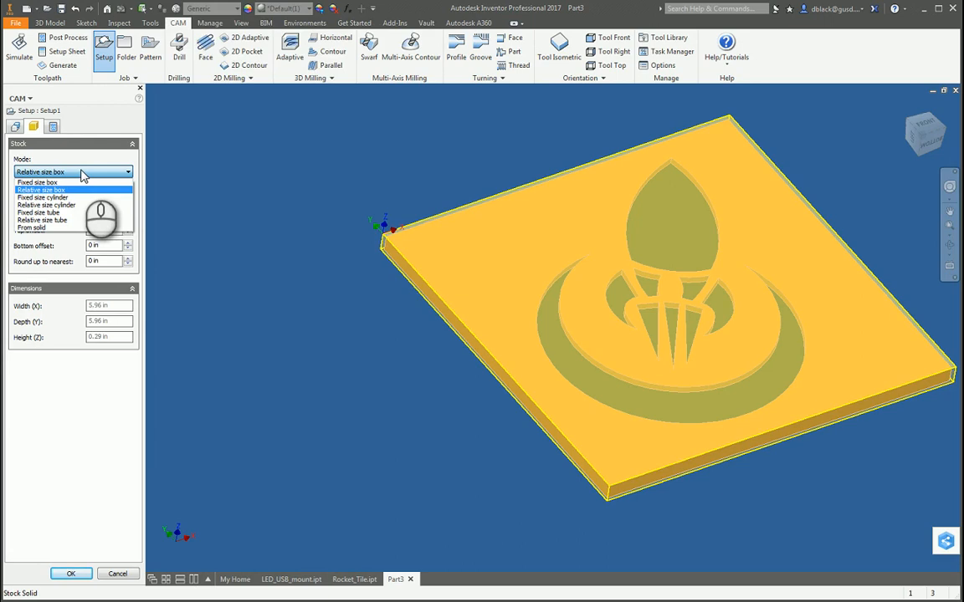
pyautogui.click(83, 173)
pyautogui.click(87, 171)
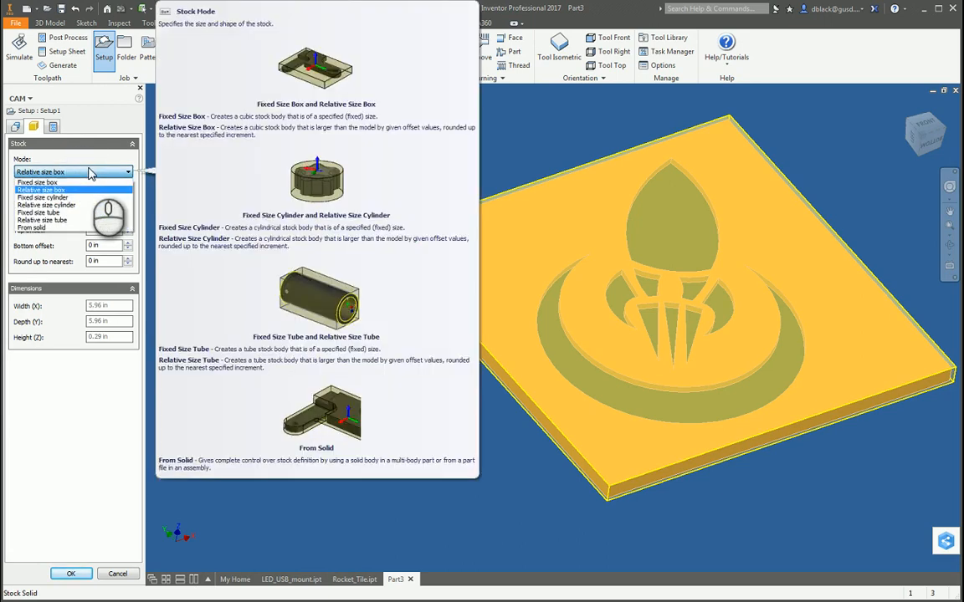
pyautogui.click(95, 172)
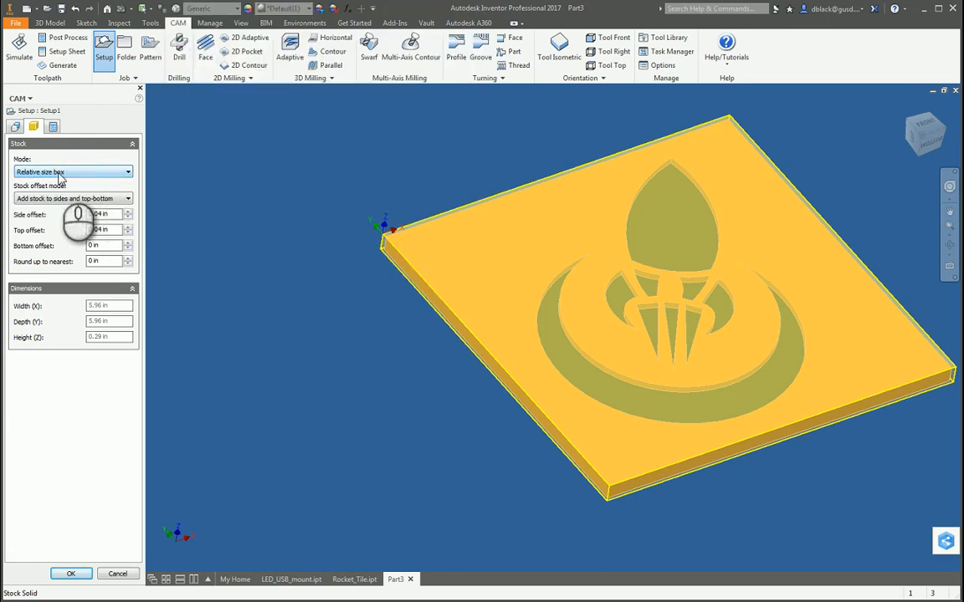
pyautogui.click(87, 200)
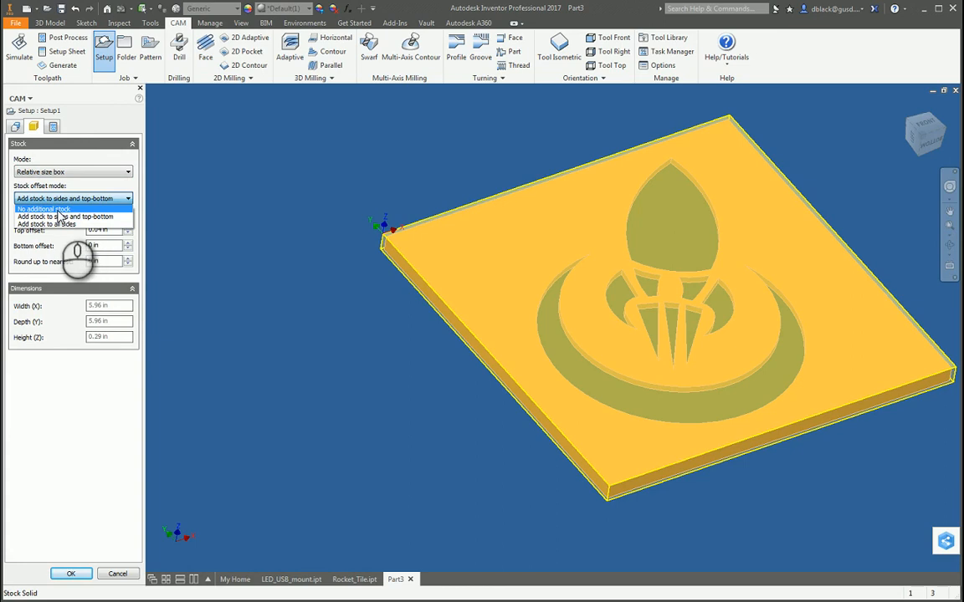
pyautogui.scroll(-5, 372, 233)
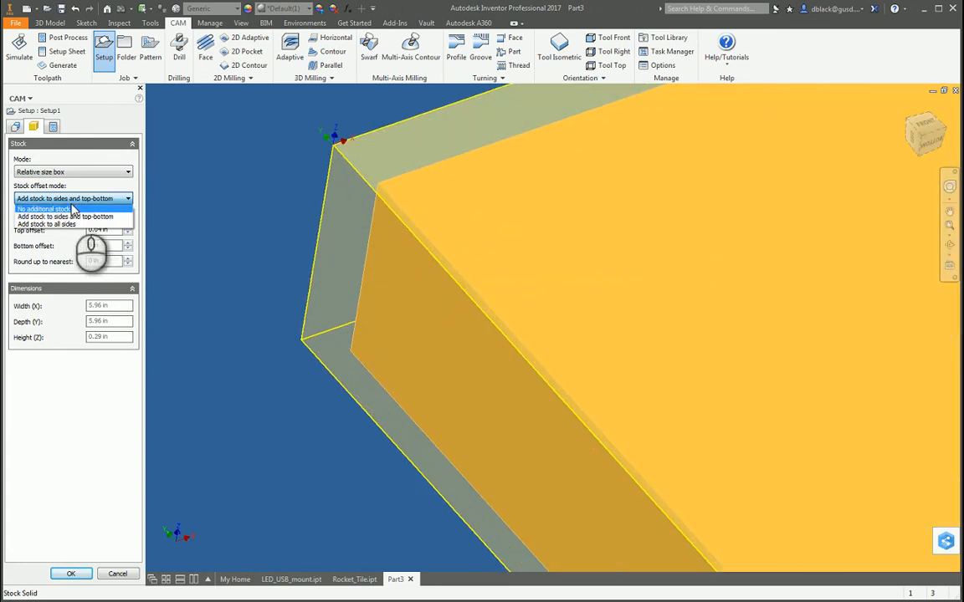
pyautogui.click(40, 210)
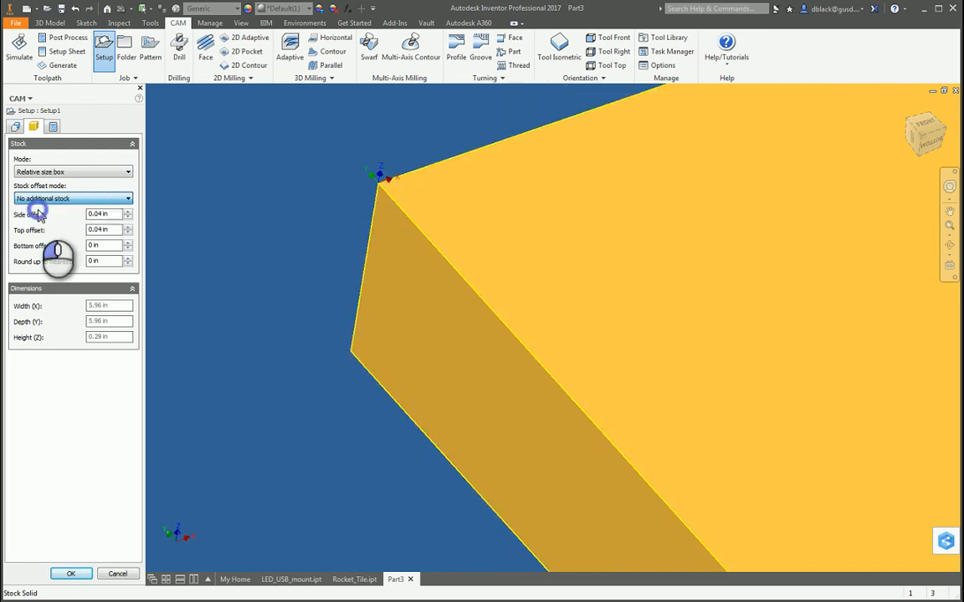
pyautogui.scroll(5, 251, 211)
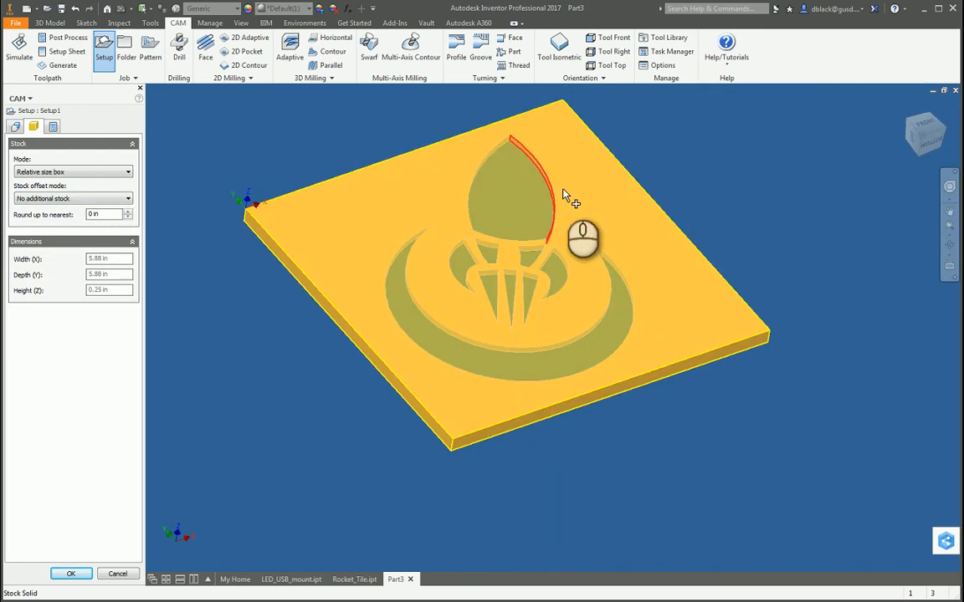
pyautogui.keyDown('shift'); pyautogui.moveTo(542, 173); pyautogui.dragTo(565, 213, button='middle'); pyautogui.keyUp('shift')
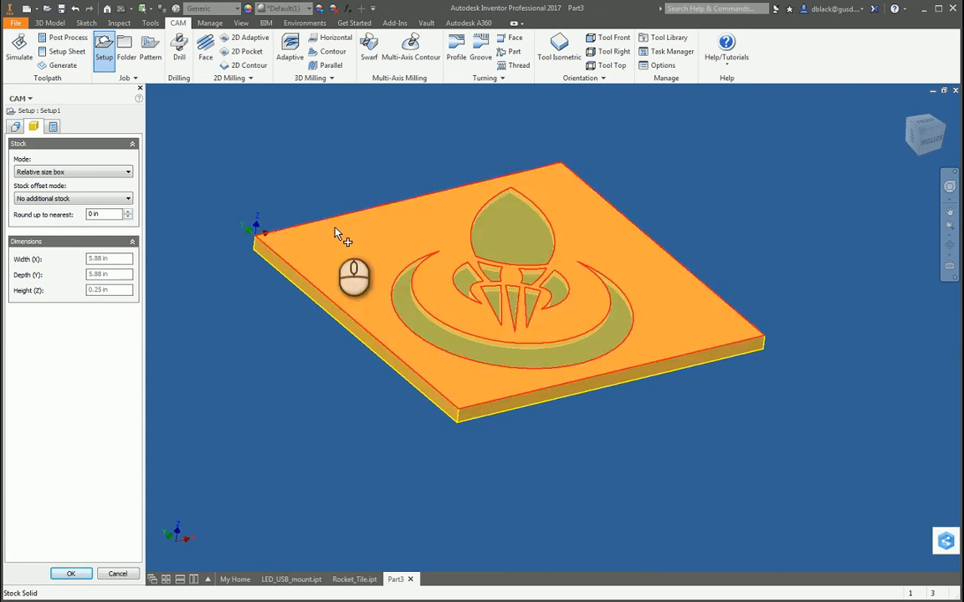
pyautogui.click(75, 574)
# Examine Setup1's stock outline and the position of its work coordinate origin on the tile's corner.
pyautogui.click(97, 140)
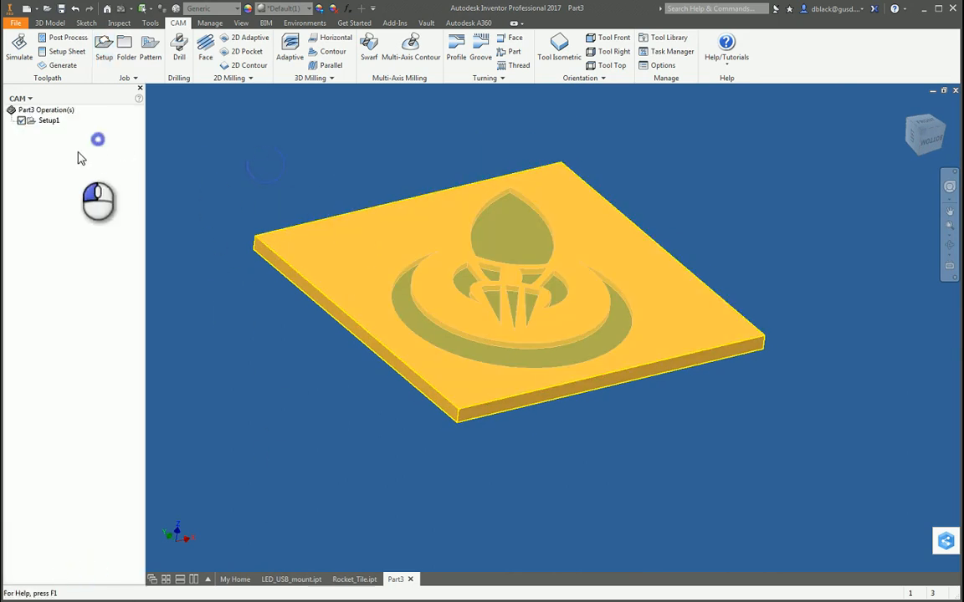
pyautogui.click(47, 120)
pyautogui.scroll(5, 284, 219)
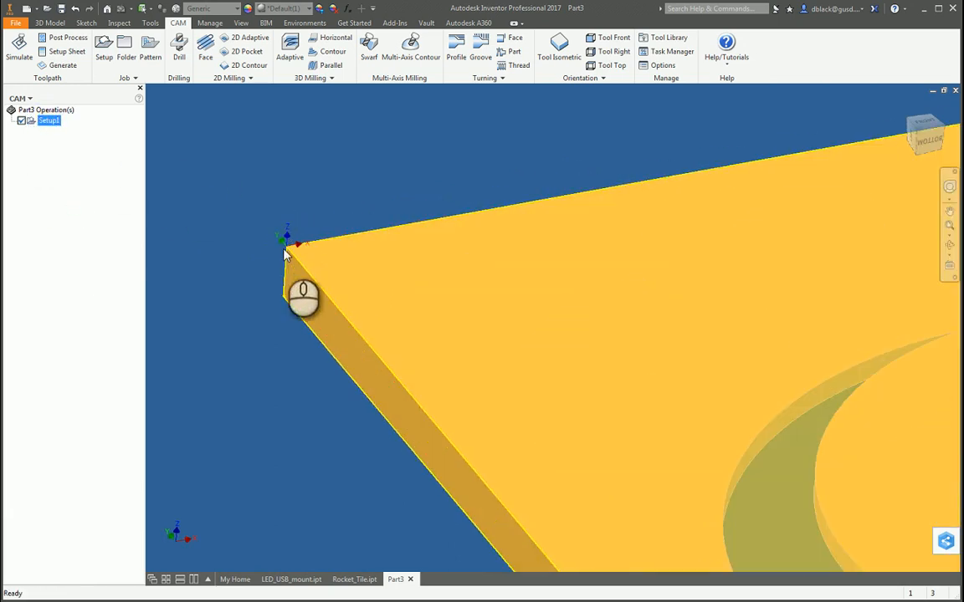
pyautogui.scroll(-6, 286, 242)
pyautogui.keyDown('shift'); pyautogui.moveTo(393, 188); pyautogui.dragTo(780, 237, button='middle'); pyautogui.keyUp('shift')
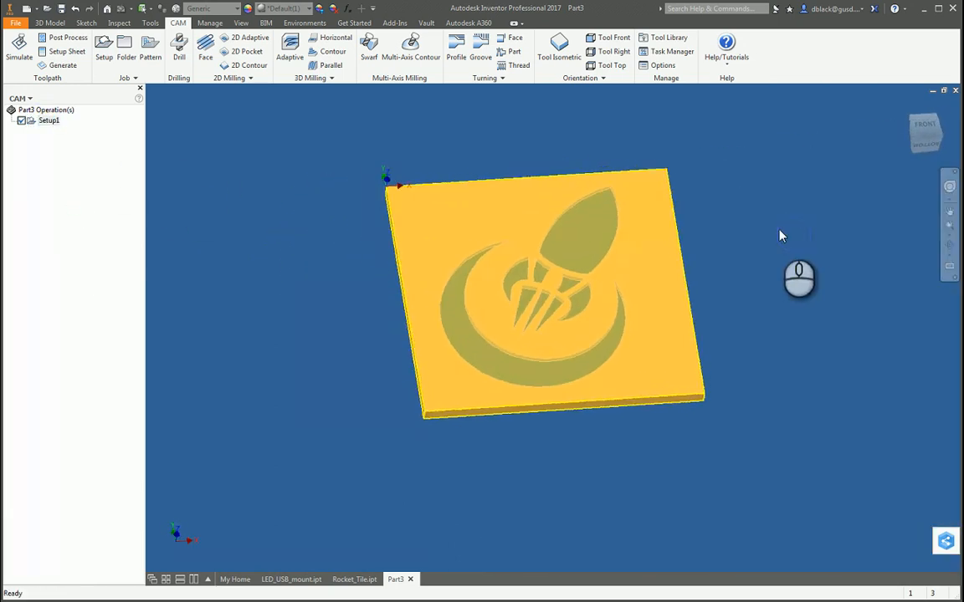
pyautogui.click(84, 196)
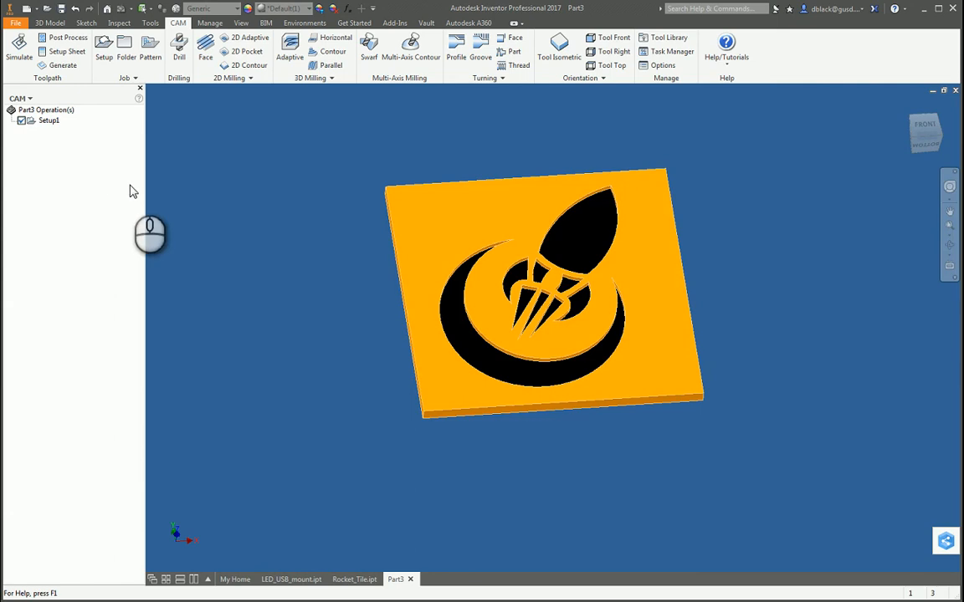
pyautogui.scroll(5, 615, 189)
pyautogui.scroll(-5, 619, 170)
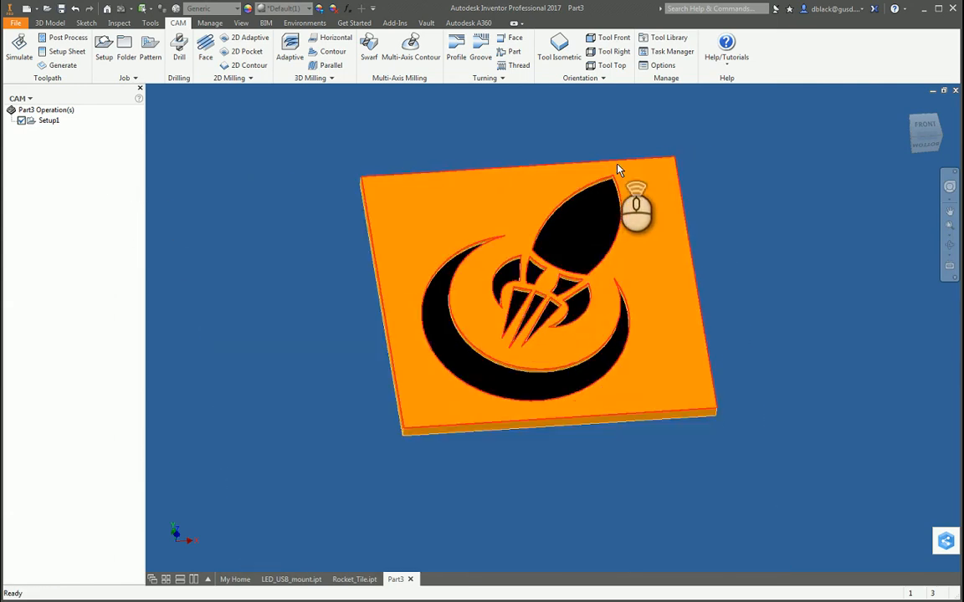
pyautogui.scroll(2, 567, 292)
pyautogui.scroll(-3, 586, 301)
pyautogui.scroll(4, 551, 146)
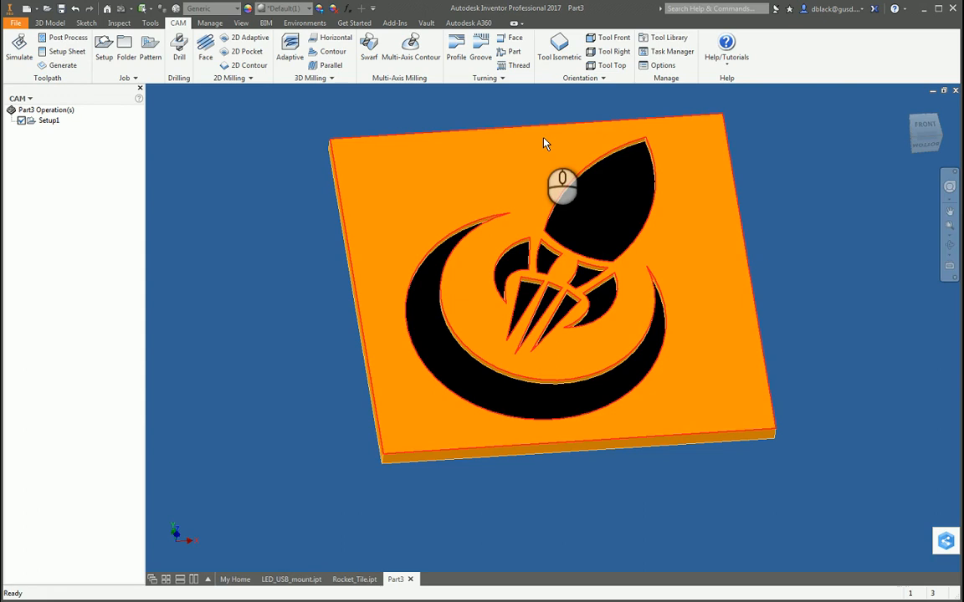
pyautogui.click(545, 144)
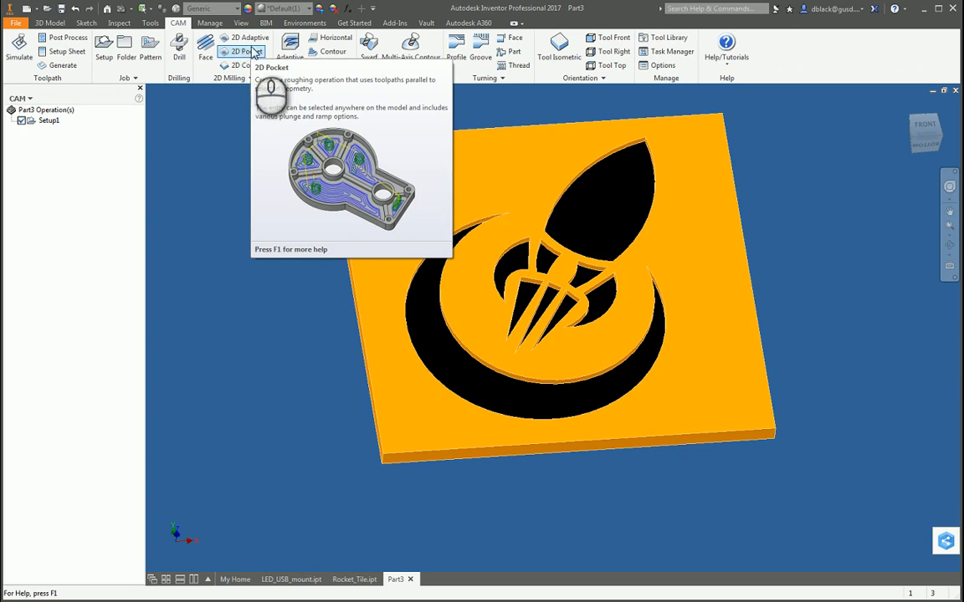
# Start a 2D Pocket operation and list the flat mills from the tool library for it.
pyautogui.click(246, 53)
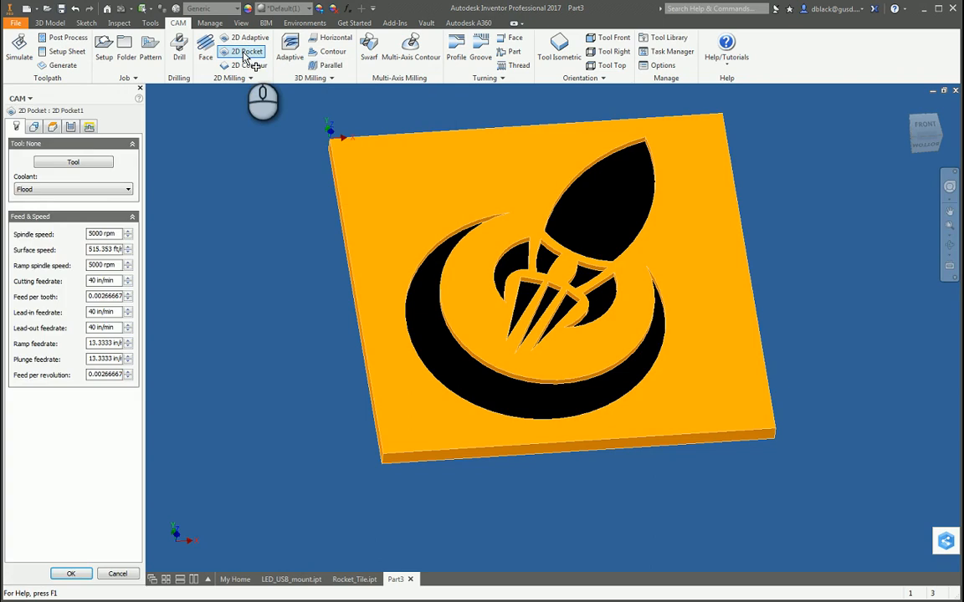
pyautogui.click(71, 164)
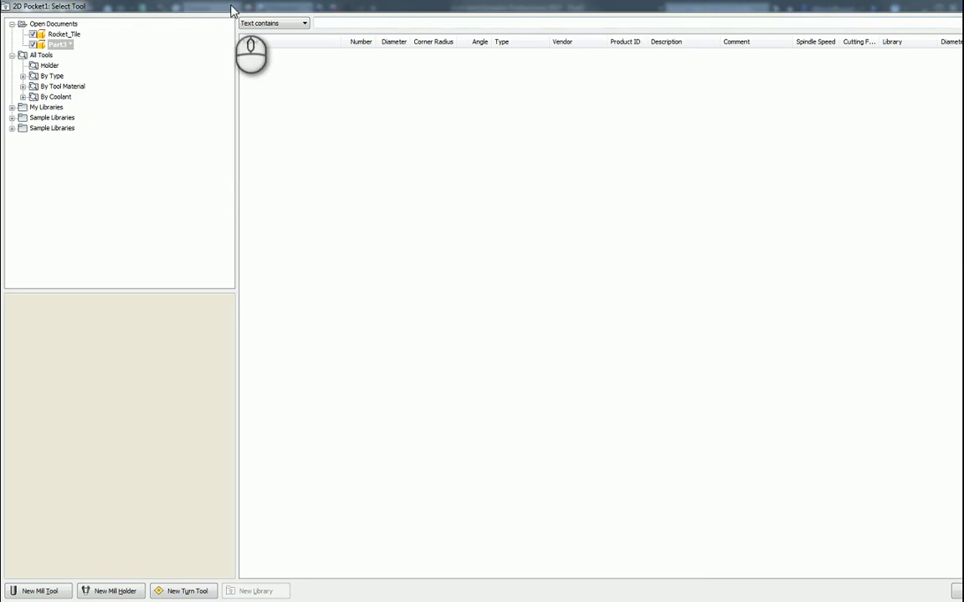
pyautogui.moveTo(233, 11); pyautogui.dragTo(443, 106)
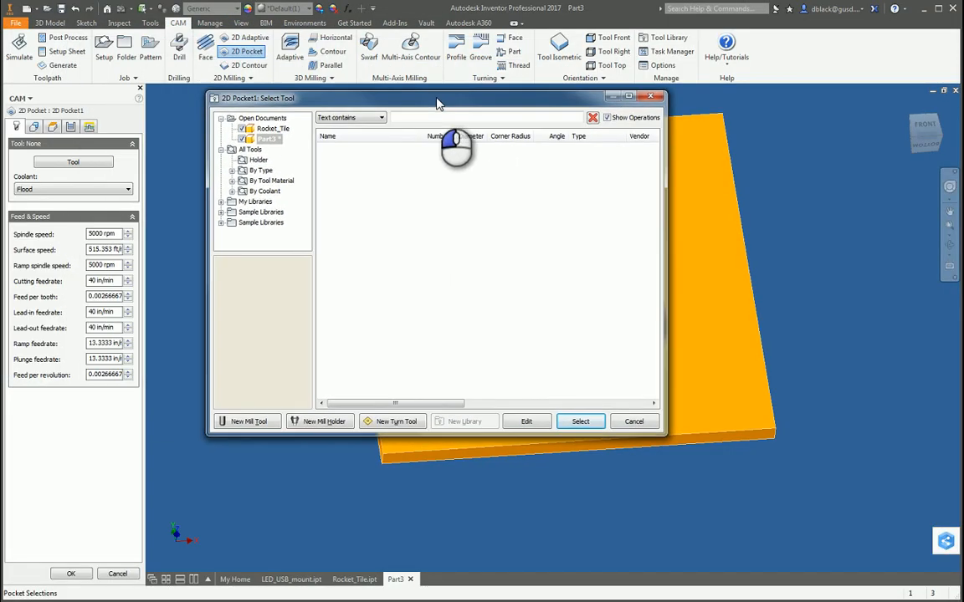
pyautogui.click(221, 150)
pyautogui.click(221, 150)
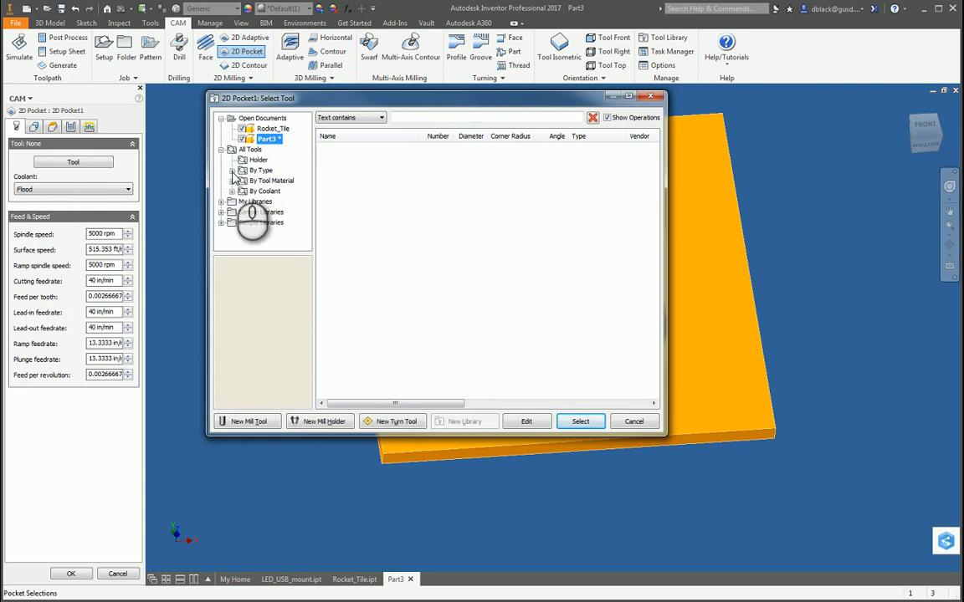
pyautogui.click(231, 171)
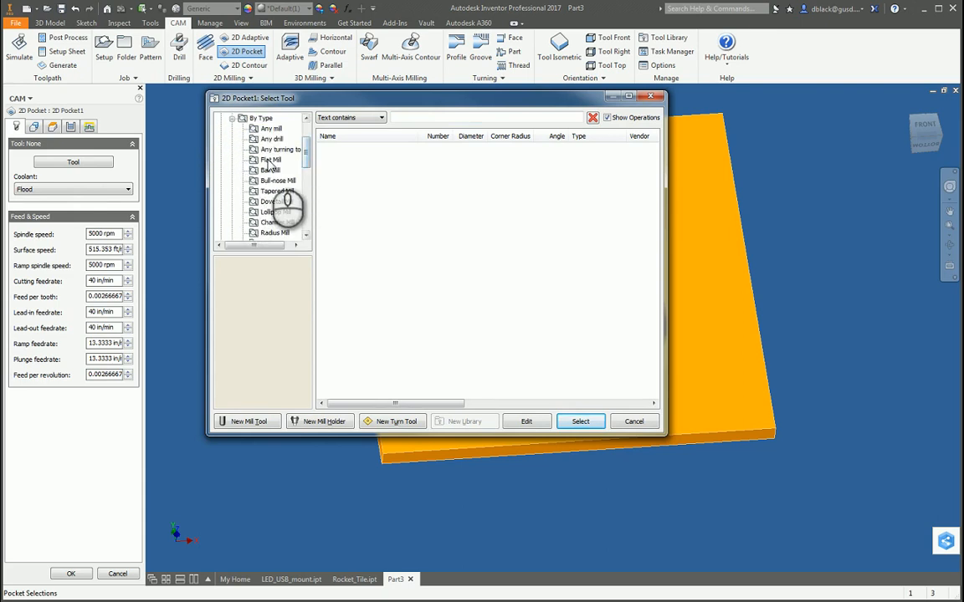
pyautogui.click(270, 159)
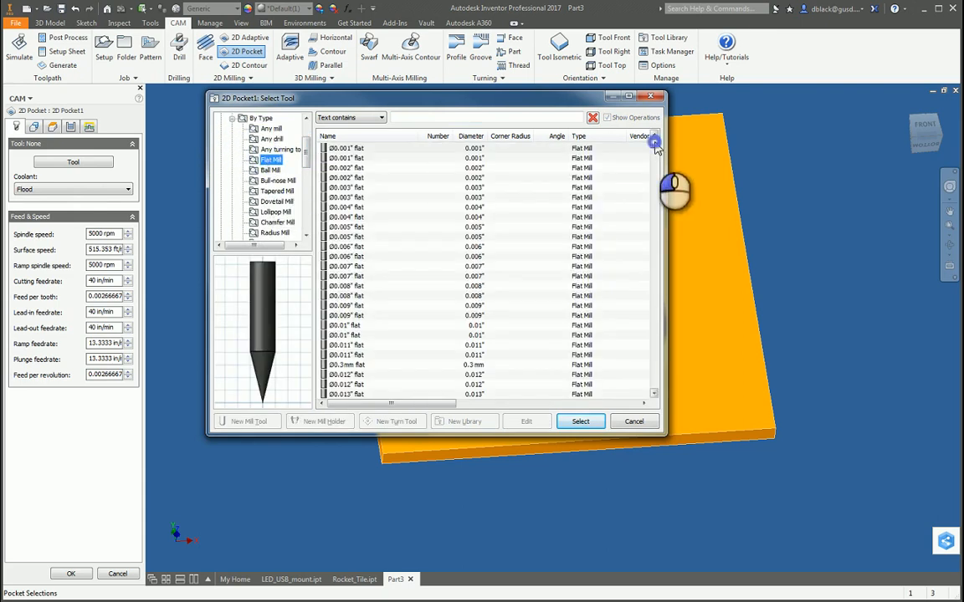
# Compare the shapes of the plain Ø1/8" flat mills in the tool library.
pyautogui.moveTo(655, 144); pyautogui.dragTo(655, 193)
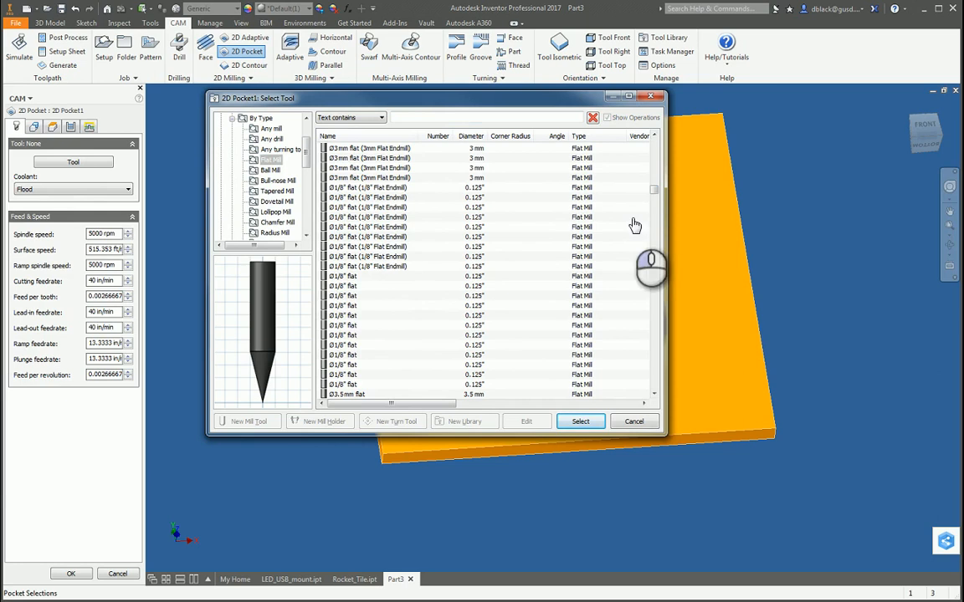
pyautogui.click(344, 286)
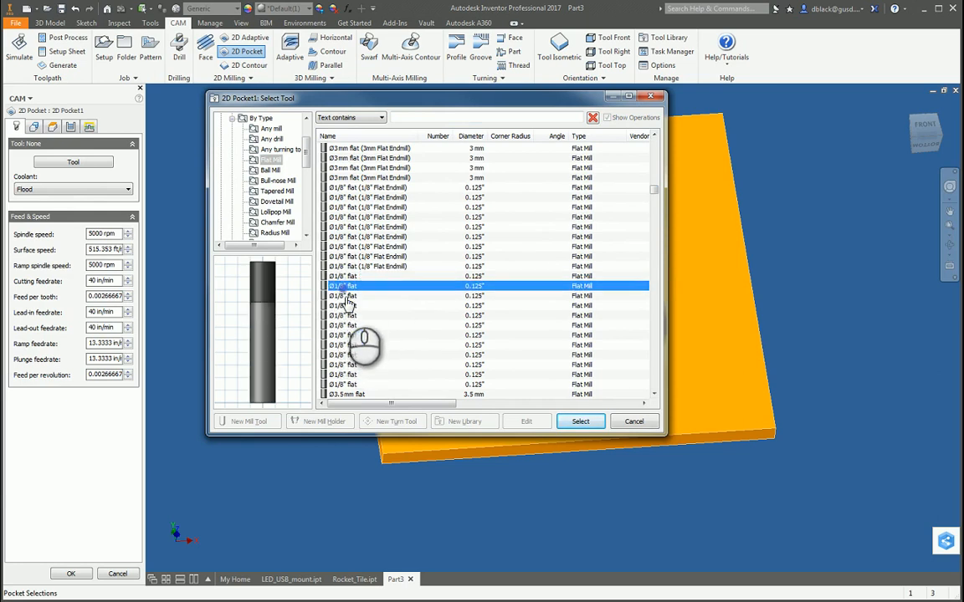
pyautogui.click(346, 295)
pyautogui.click(346, 306)
pyautogui.click(345, 315)
pyautogui.click(345, 325)
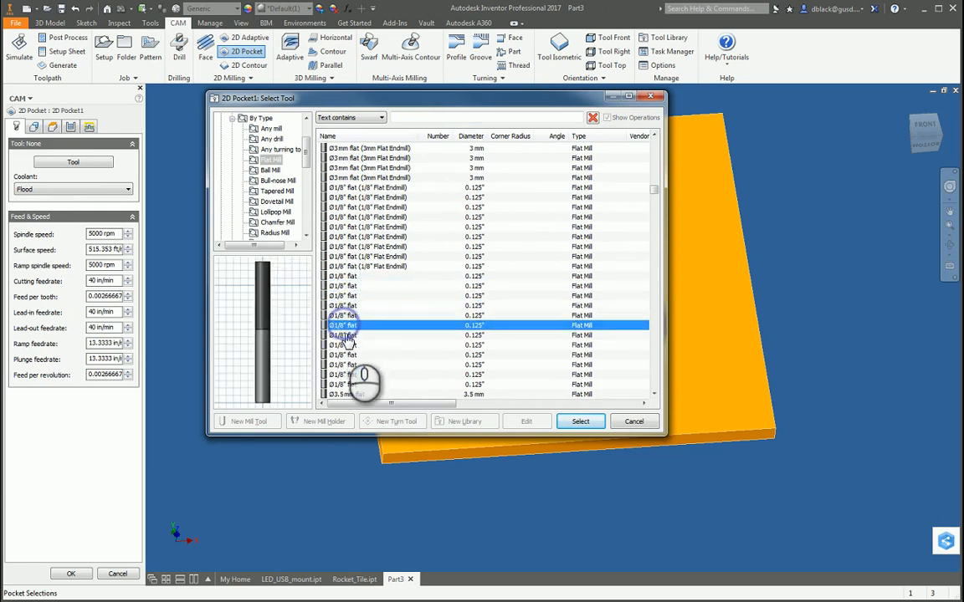
pyautogui.click(346, 336)
pyautogui.click(344, 346)
pyautogui.click(344, 367)
pyautogui.click(342, 307)
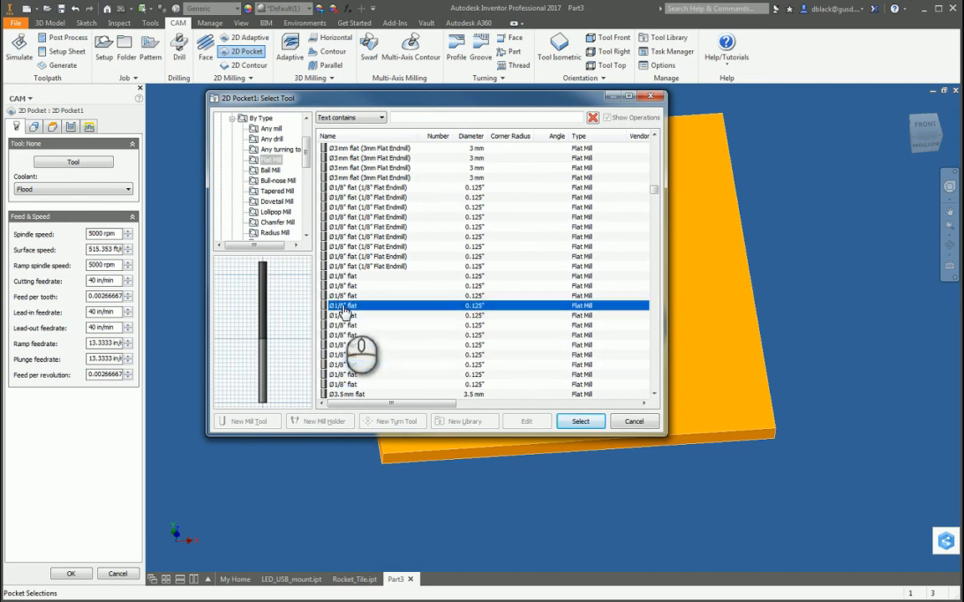
pyautogui.click(344, 295)
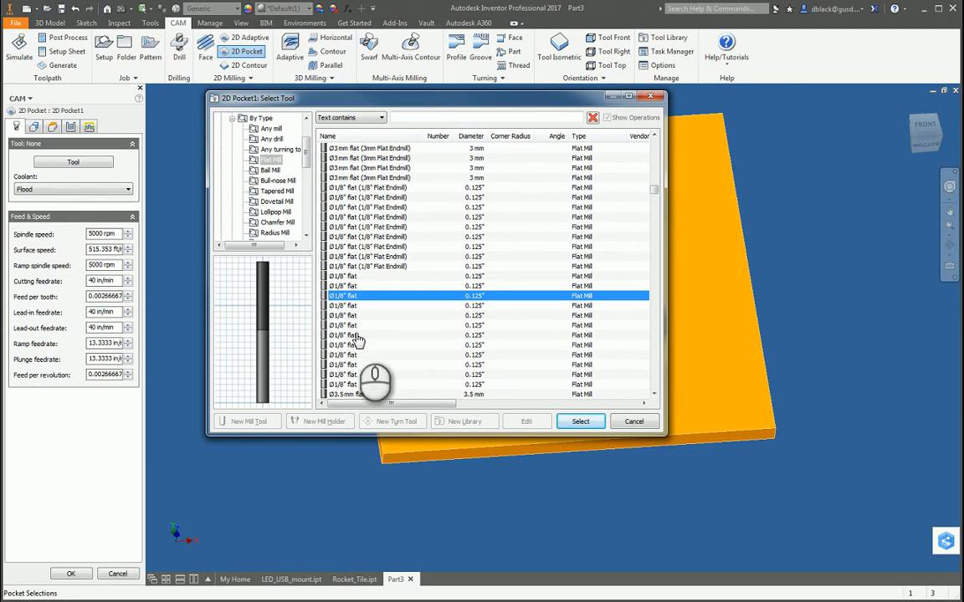
pyautogui.click(350, 285)
pyautogui.click(351, 277)
pyautogui.click(346, 315)
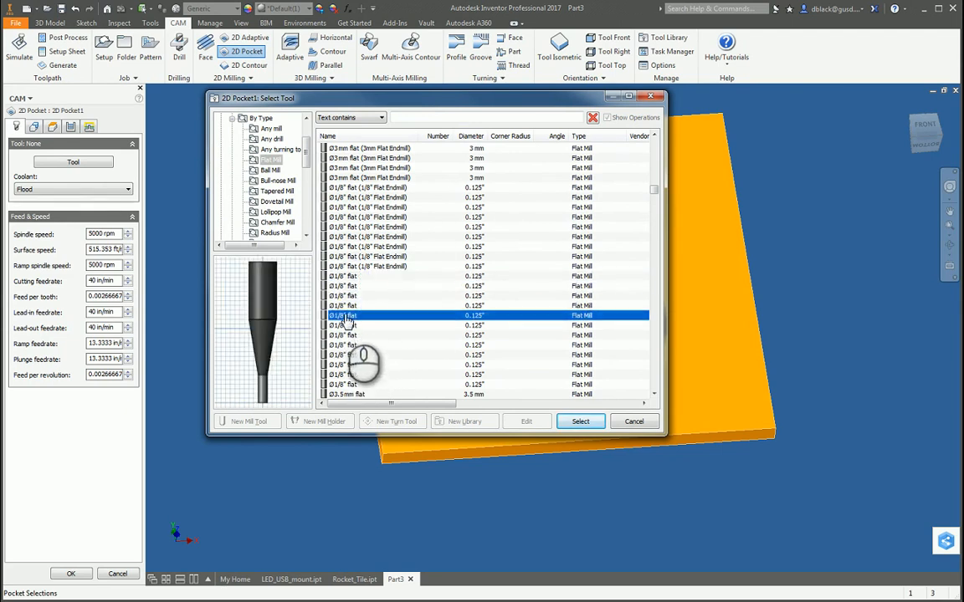
# Assign the straight-shanked Ø1/8" flat mill, third among the plain Ø1/8" flat entries, as the pocket operation's tool.
pyautogui.click(347, 307)
pyautogui.click(345, 296)
pyautogui.click(343, 286)
pyautogui.click(341, 295)
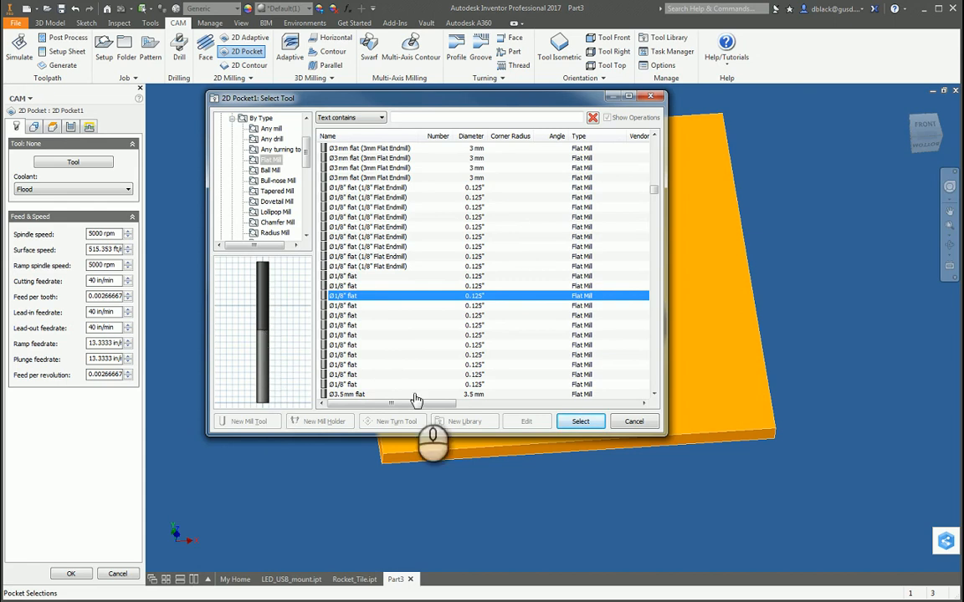
pyautogui.click(582, 421)
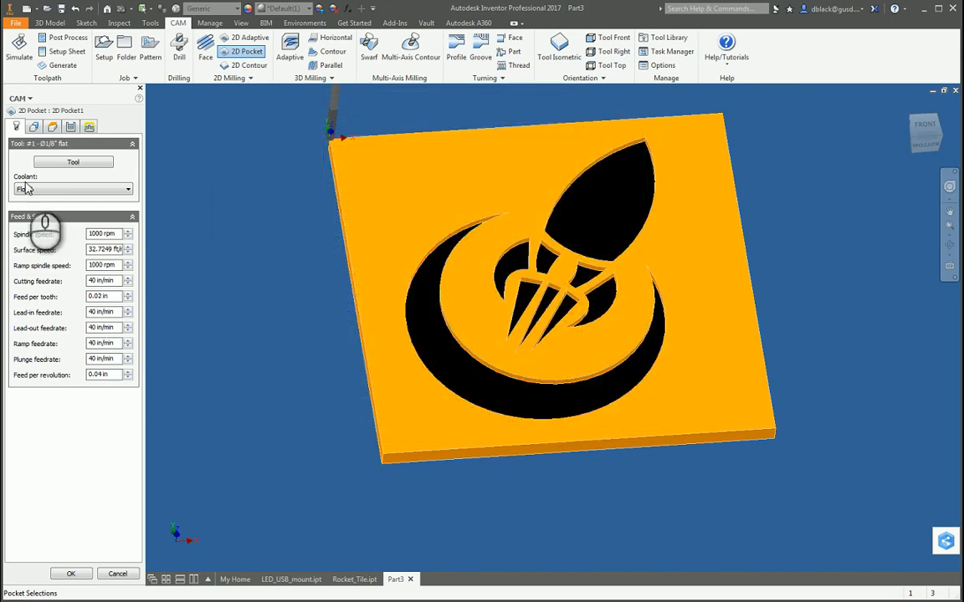
# Set the pocket operation's spindle speed to 20000 rpm.
pyautogui.click(107, 234)
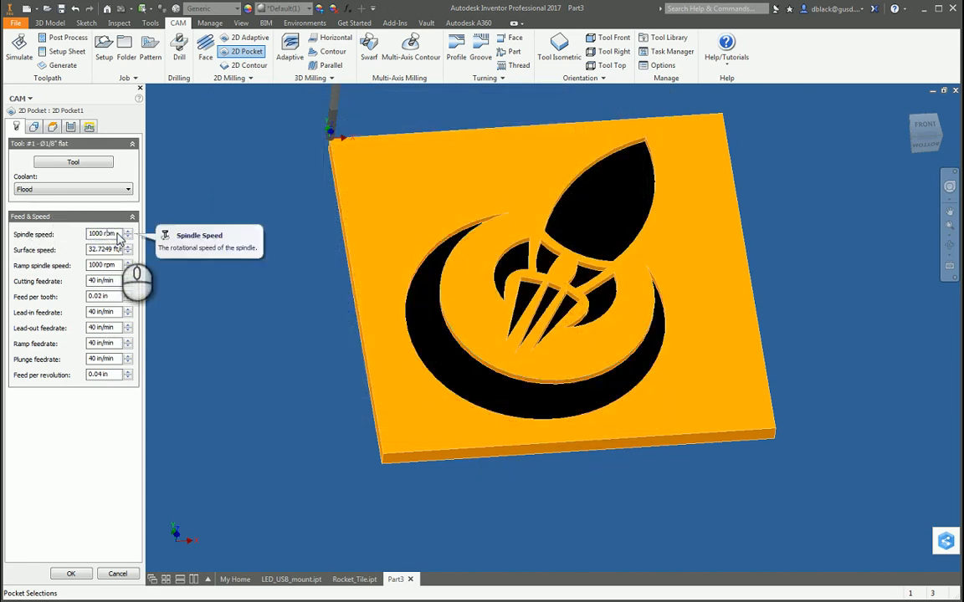
pyautogui.moveTo(119, 234); pyautogui.dragTo(81, 237)
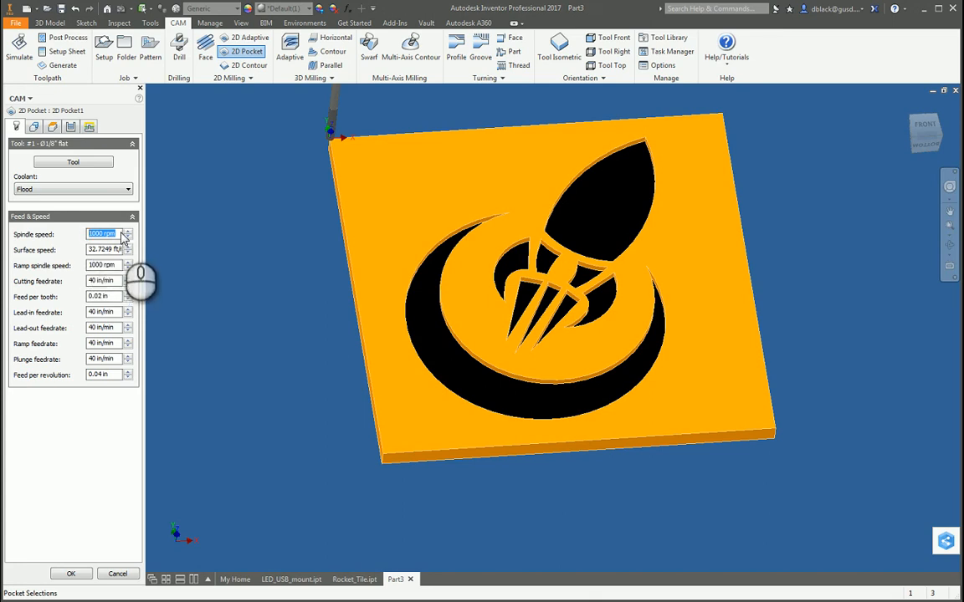
pyautogui.click(99, 236)
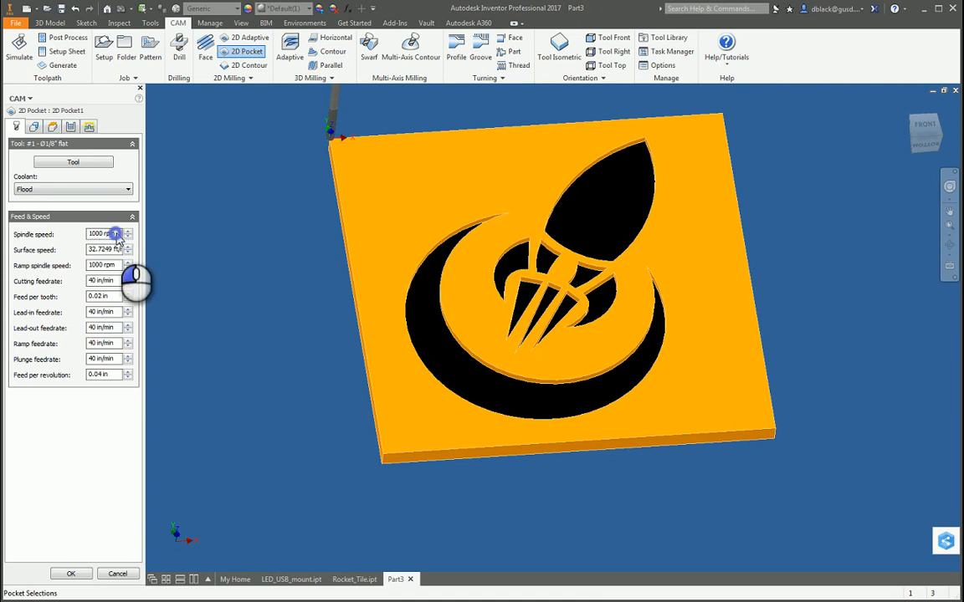
pyautogui.moveTo(118, 236); pyautogui.dragTo(72, 232)
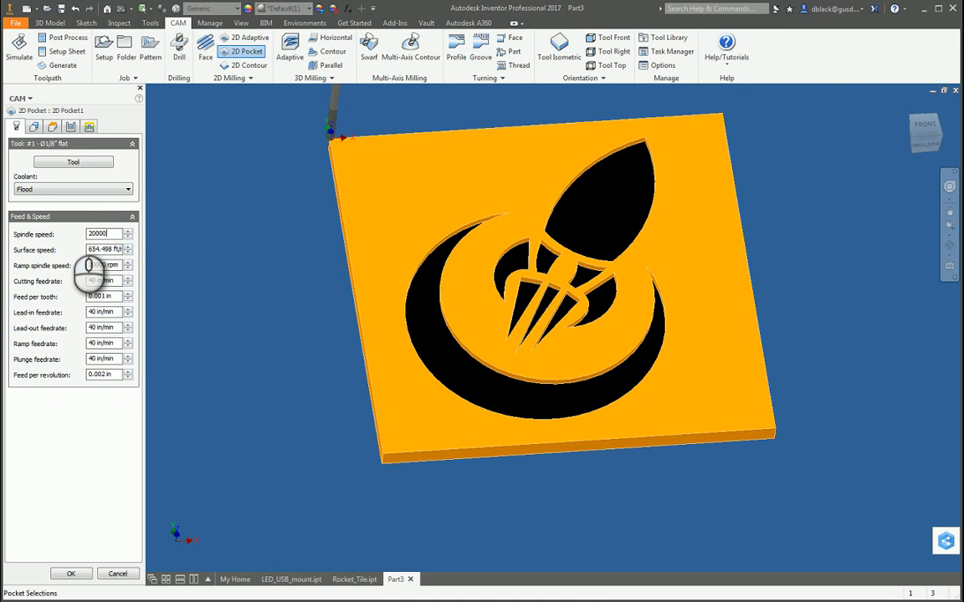
pyautogui.click(98, 236)
pyautogui.click(112, 235)
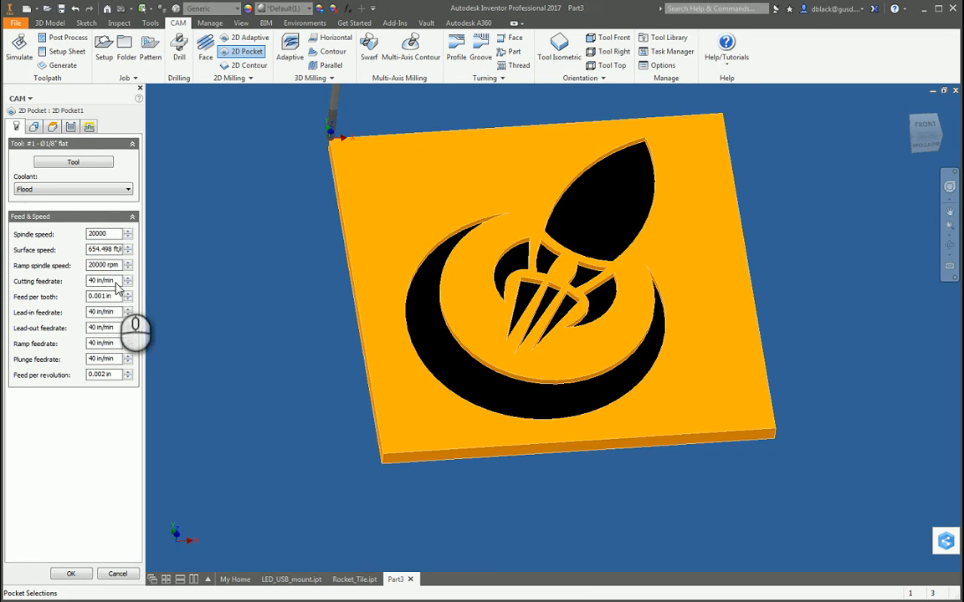
# Set the cutting, lead-in, lead-out and ramp feedrates to 25 in/min and the plunge feedrate to 10 in/min.
pyautogui.moveTo(118, 282); pyautogui.dragTo(82, 289)
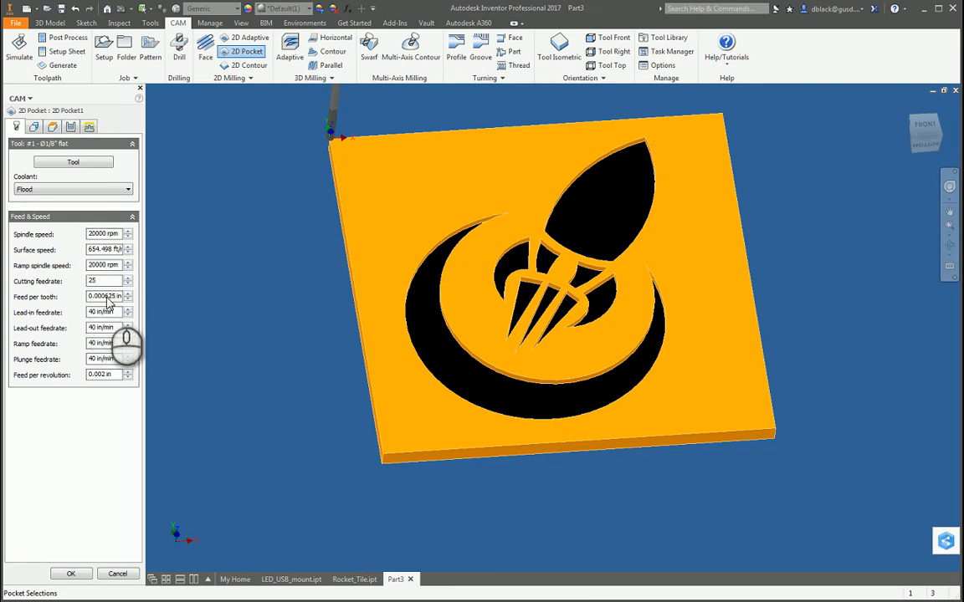
pyautogui.write('25')
pyautogui.click(102, 298)
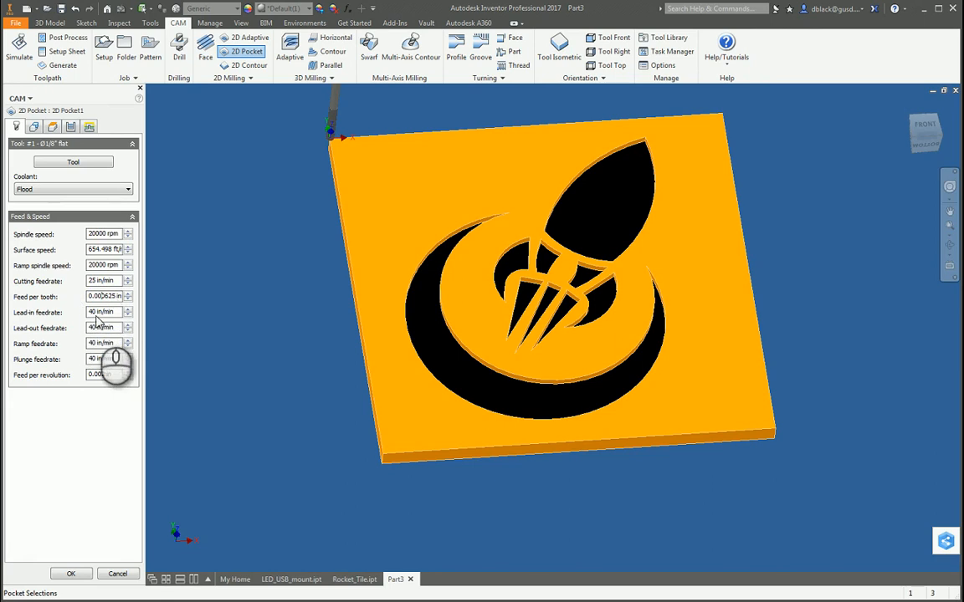
pyautogui.moveTo(118, 314); pyautogui.dragTo(79, 325)
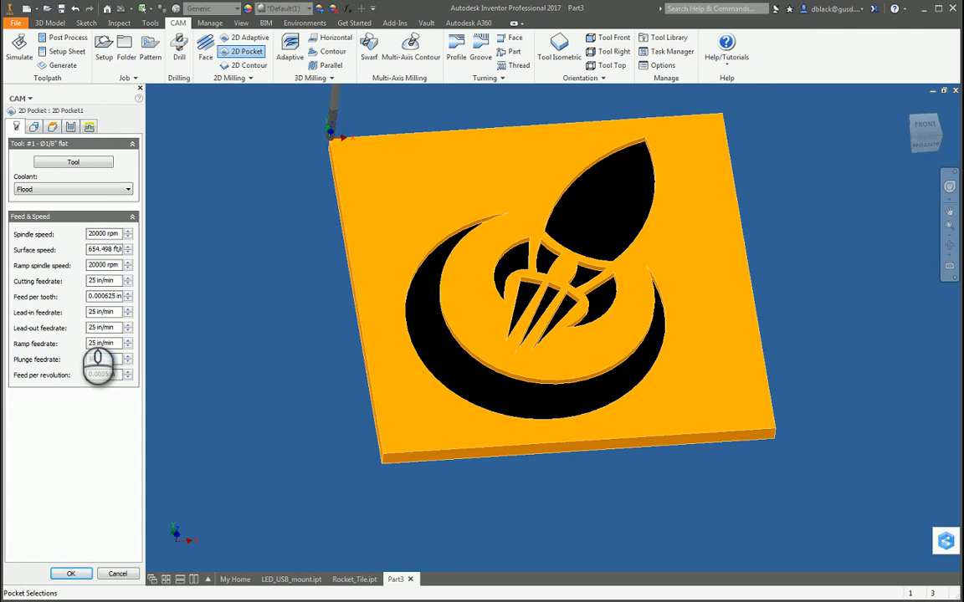
pyautogui.write('10')
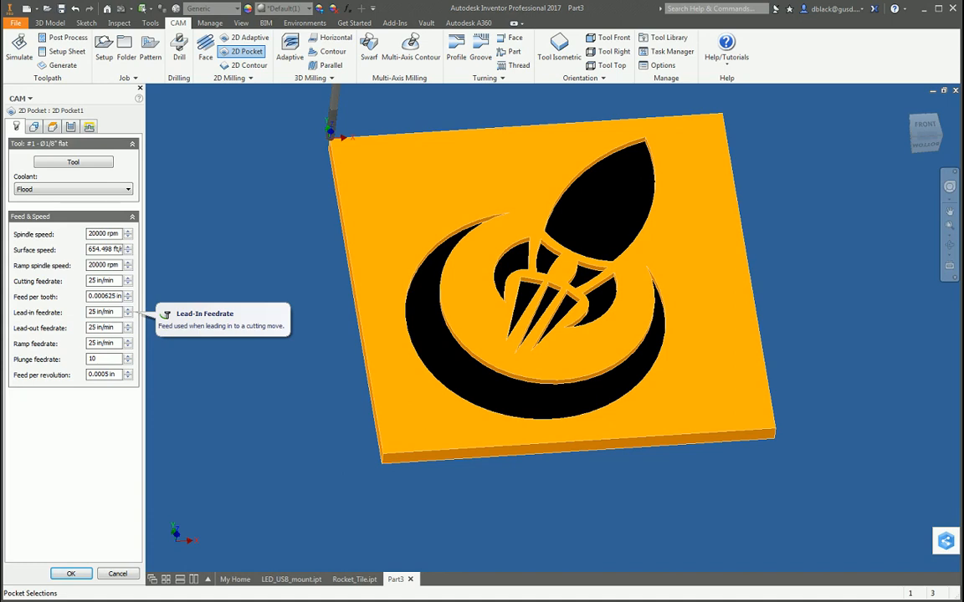
pyautogui.press('Tab')
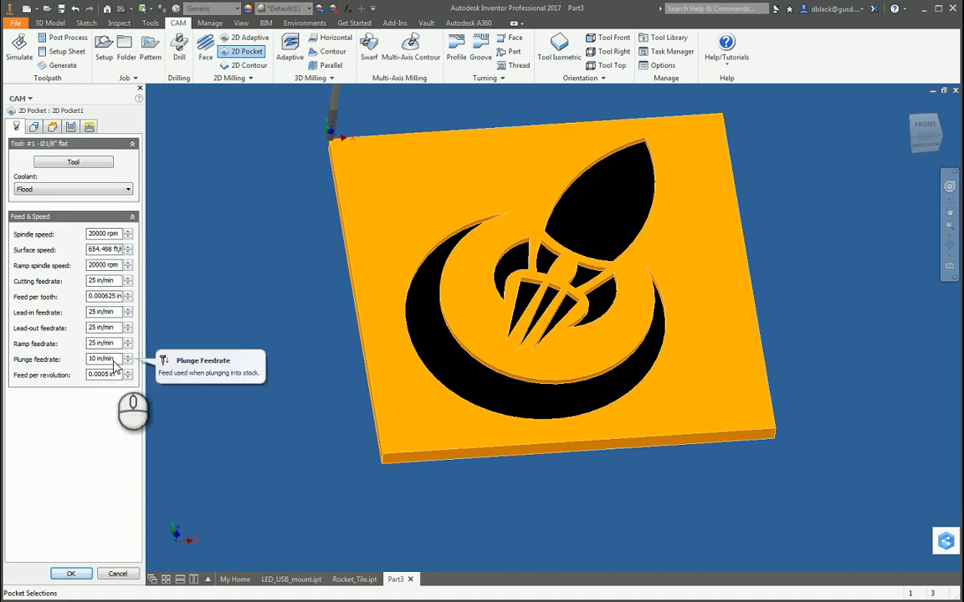
# Select all nine black recessed faces of the rocket logo, including the crescent, fins, flames and rocket body, as the pocket geometry.
pyautogui.click(35, 127)
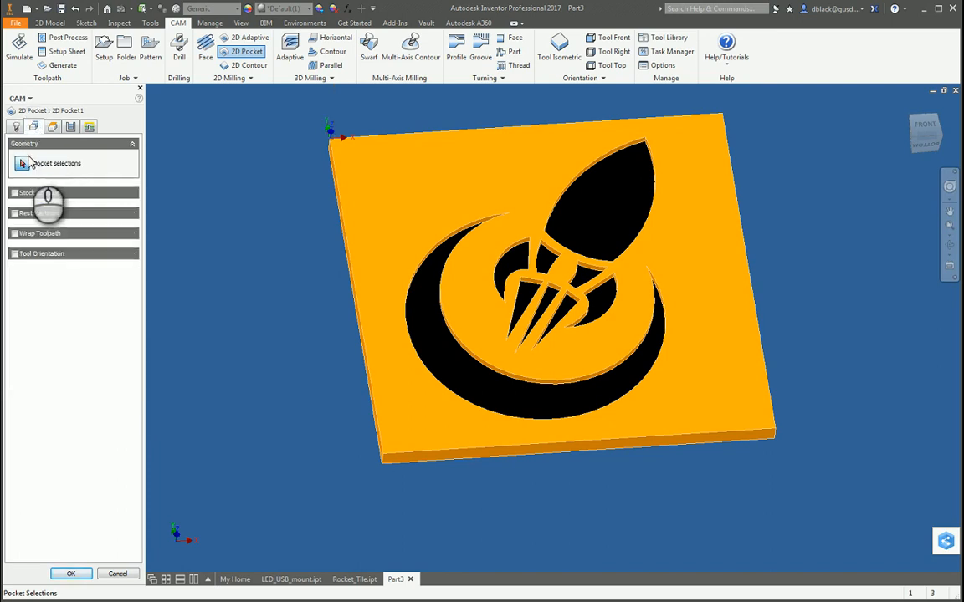
pyautogui.scroll(3, 448, 299)
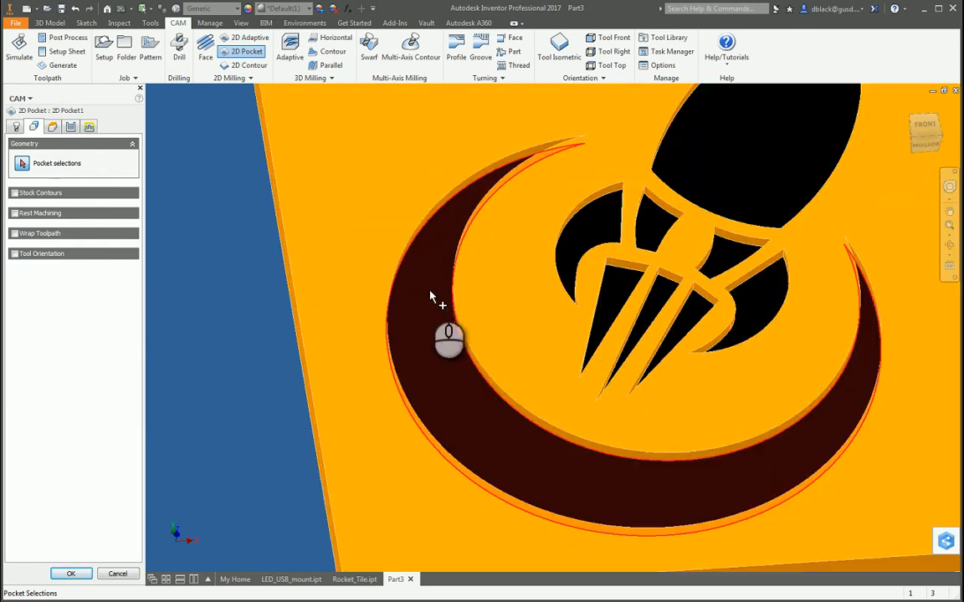
pyautogui.click(430, 290)
pyautogui.click(597, 264)
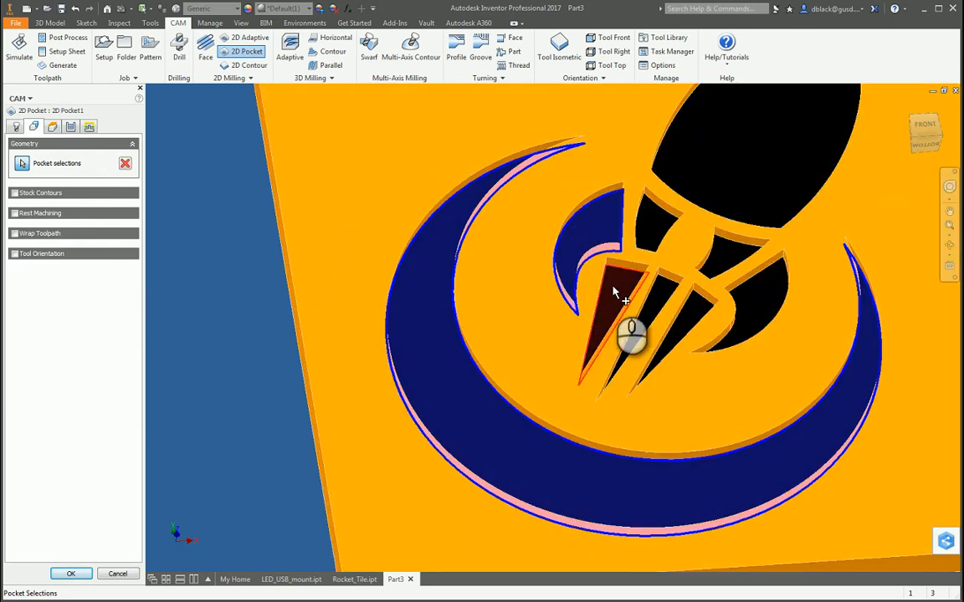
pyautogui.click(619, 291)
pyautogui.click(659, 297)
pyautogui.click(705, 315)
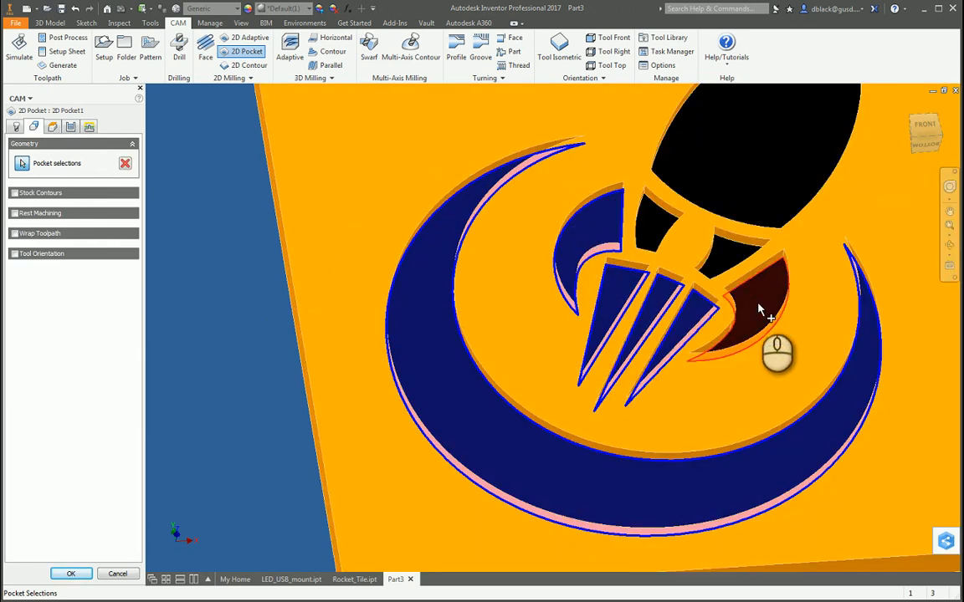
pyautogui.click(757, 302)
pyautogui.click(658, 226)
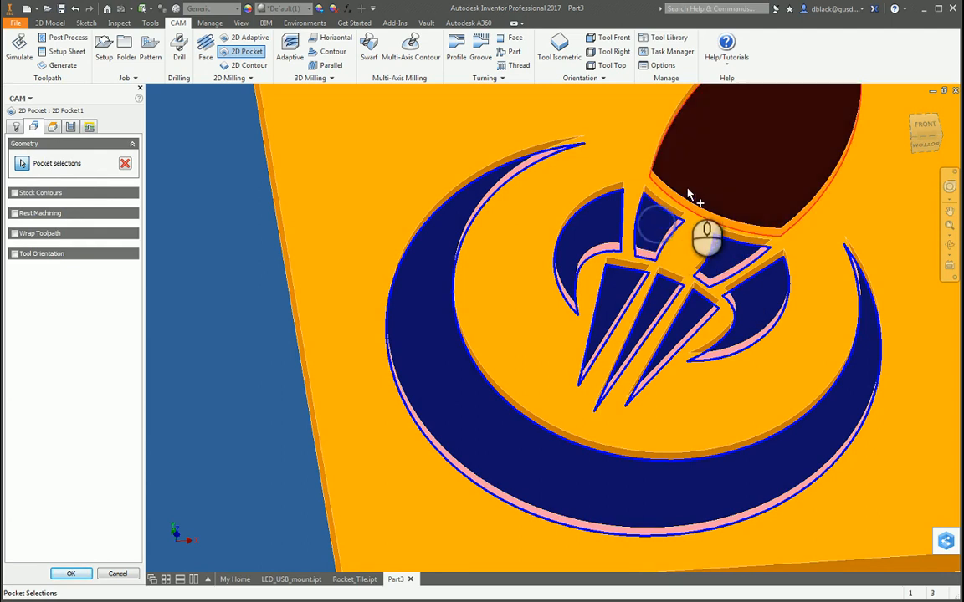
pyautogui.click(707, 174)
pyautogui.scroll(-5, 531, 293)
pyautogui.scroll(3, 580, 263)
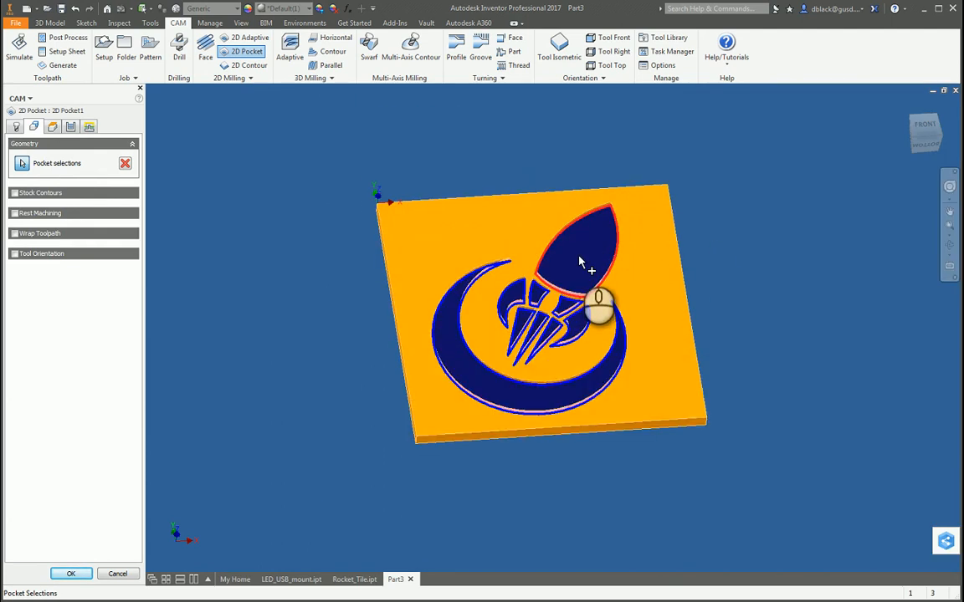
pyautogui.scroll(3, 580, 262)
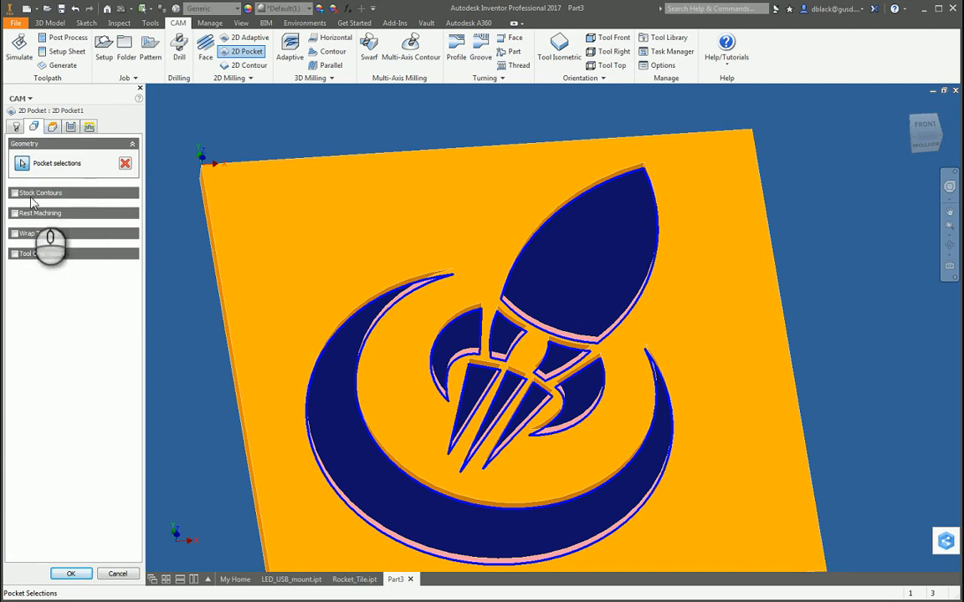
# Open the pocket operation's height settings and examine the clearance, retract, feed and top planes around the tile.
pyautogui.click(54, 127)
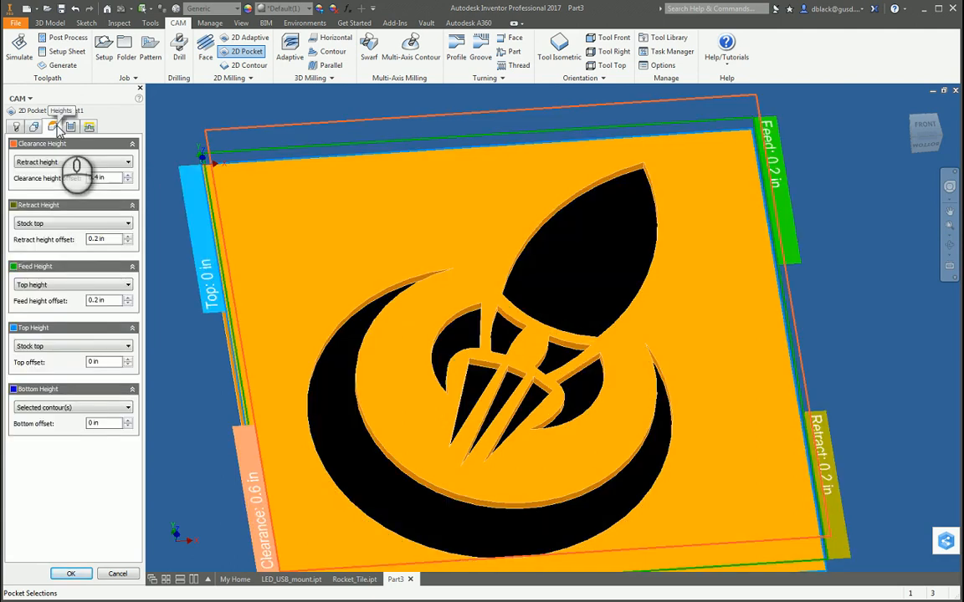
pyautogui.scroll(-3, 418, 243)
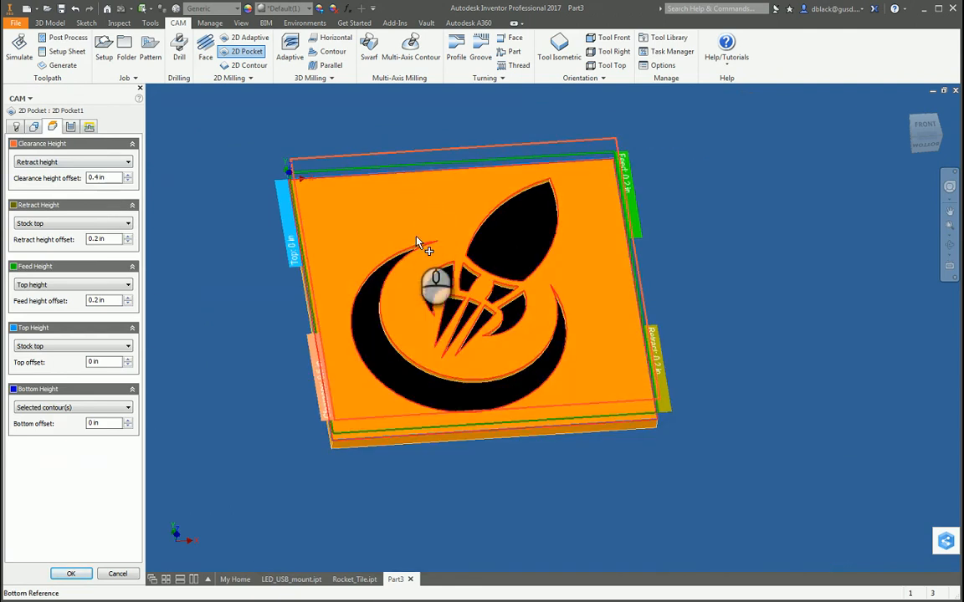
pyautogui.scroll(3, 499, 259)
pyautogui.scroll(-2, 661, 285)
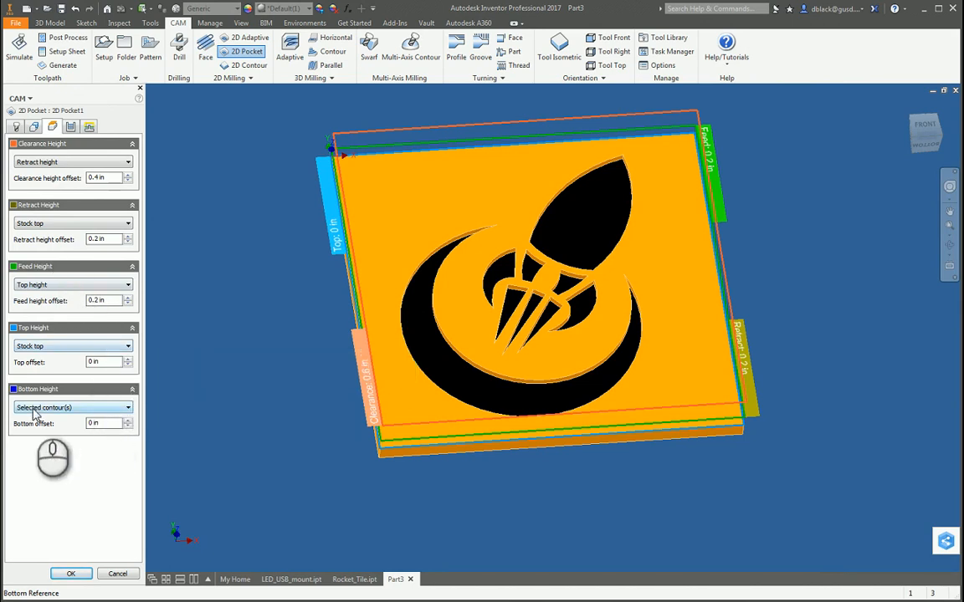
# Return the pocket operation's bottom height reference to Selected contour(s).
pyautogui.scroll(-1, 51, 405)
pyautogui.click(60, 407)
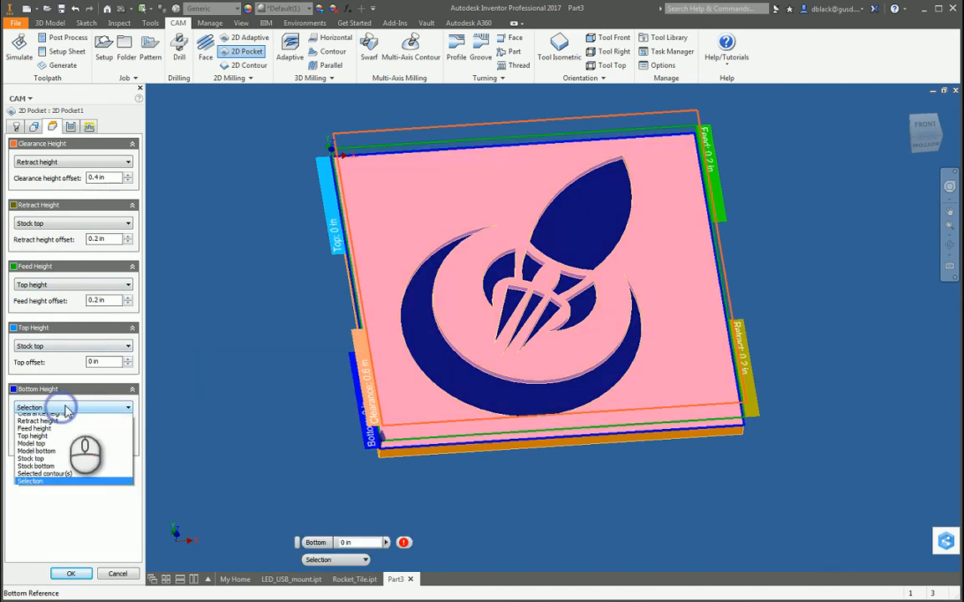
pyautogui.click(71, 409)
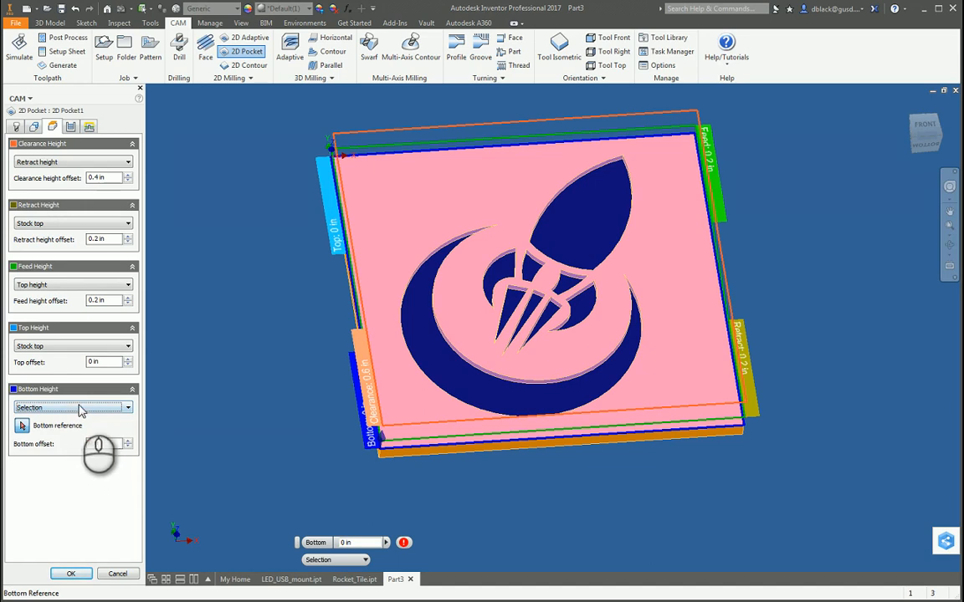
pyautogui.click(83, 408)
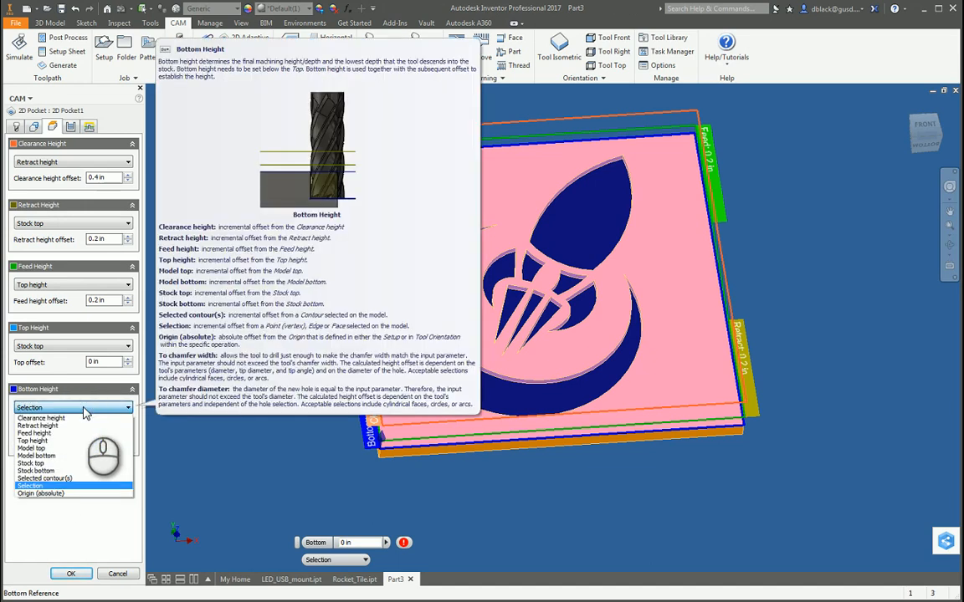
pyautogui.click(84, 409)
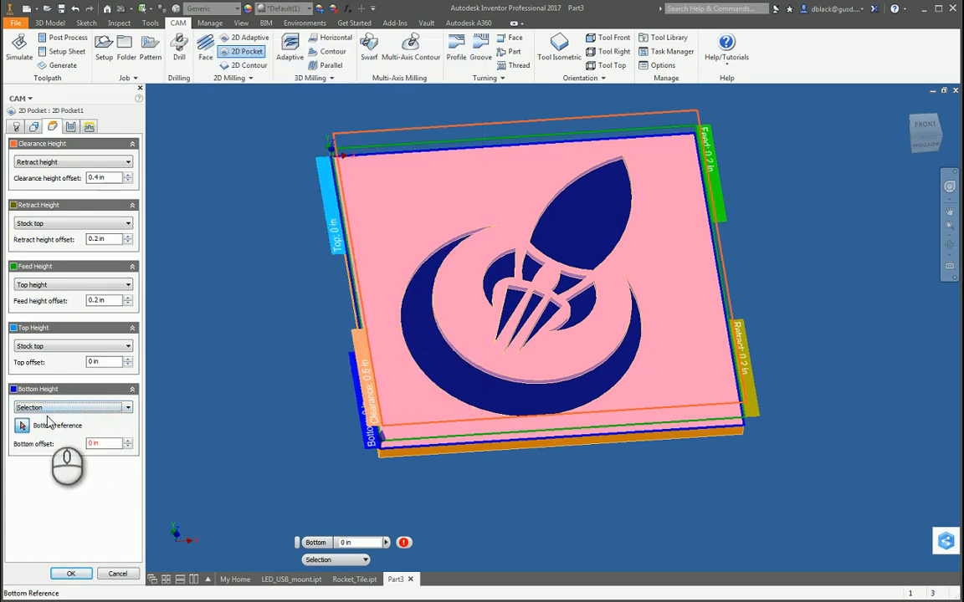
pyautogui.click(52, 410)
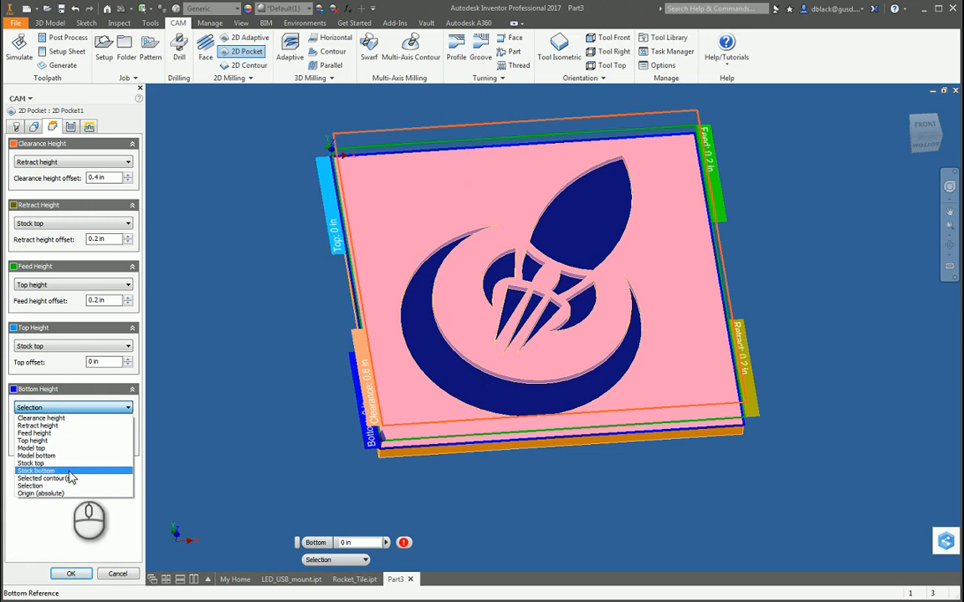
pyautogui.click(59, 477)
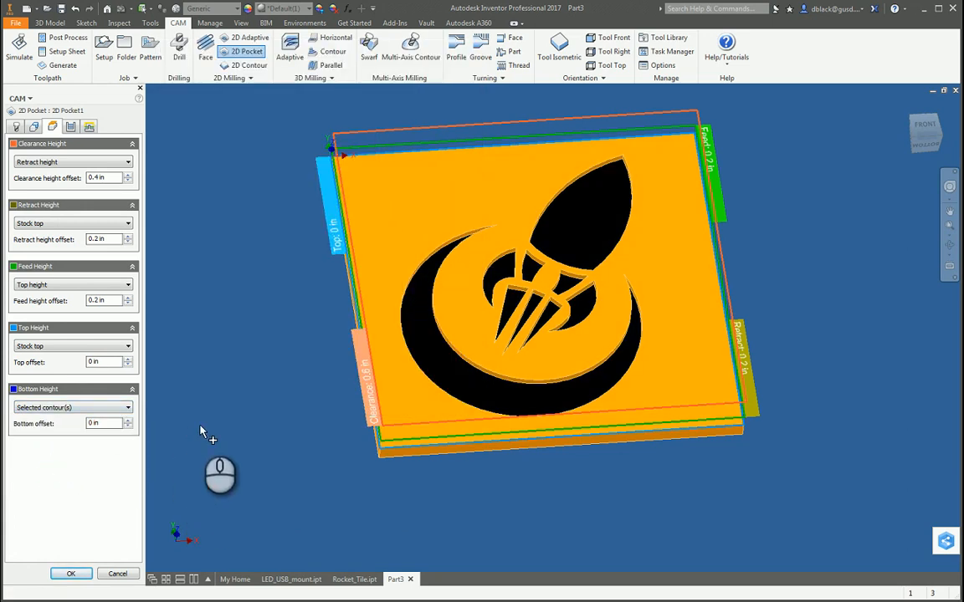
# Set the pocket operation's feed height offset to 0.1 in above the top height.
pyautogui.scroll(5, 449, 385)
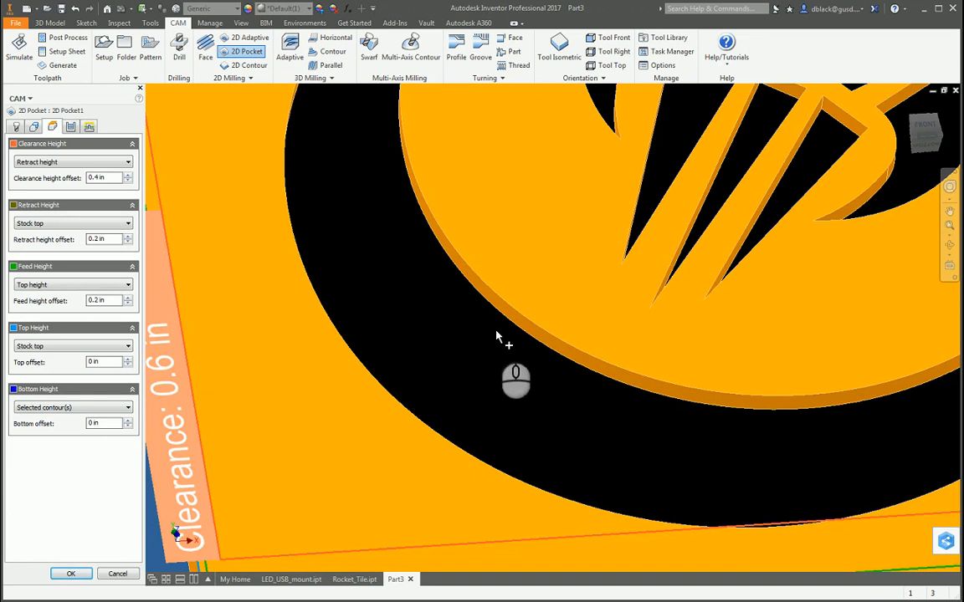
pyautogui.scroll(-4, 481, 374)
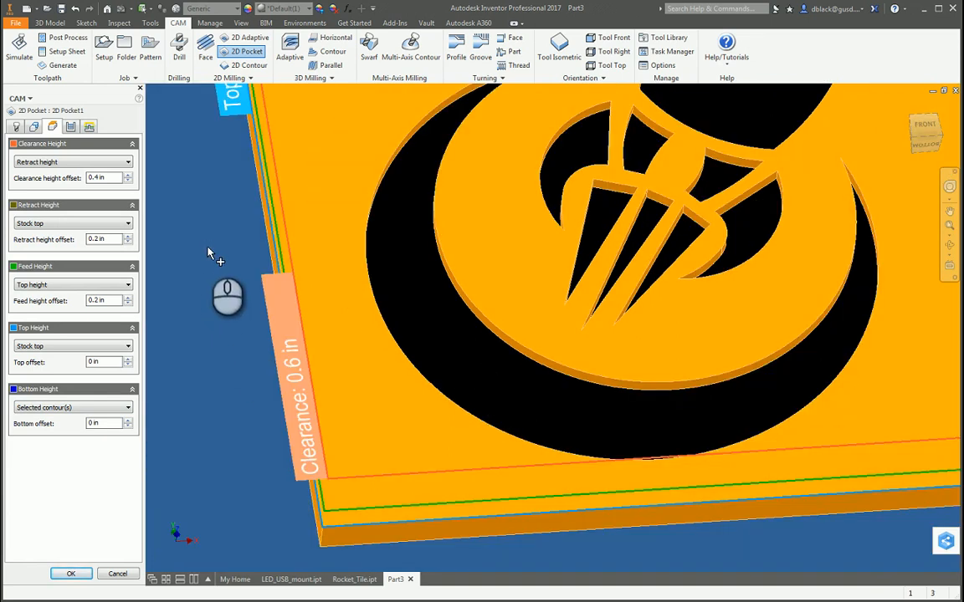
pyautogui.scroll(-3, 232, 284)
pyautogui.scroll(-2, 566, 487)
pyautogui.scroll(3, 477, 388)
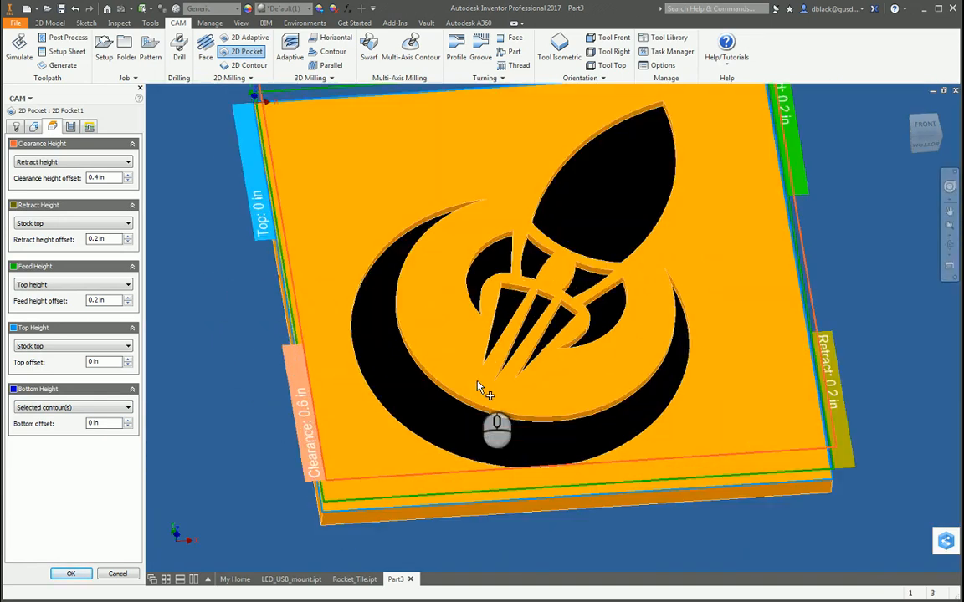
pyautogui.scroll(2, 588, 212)
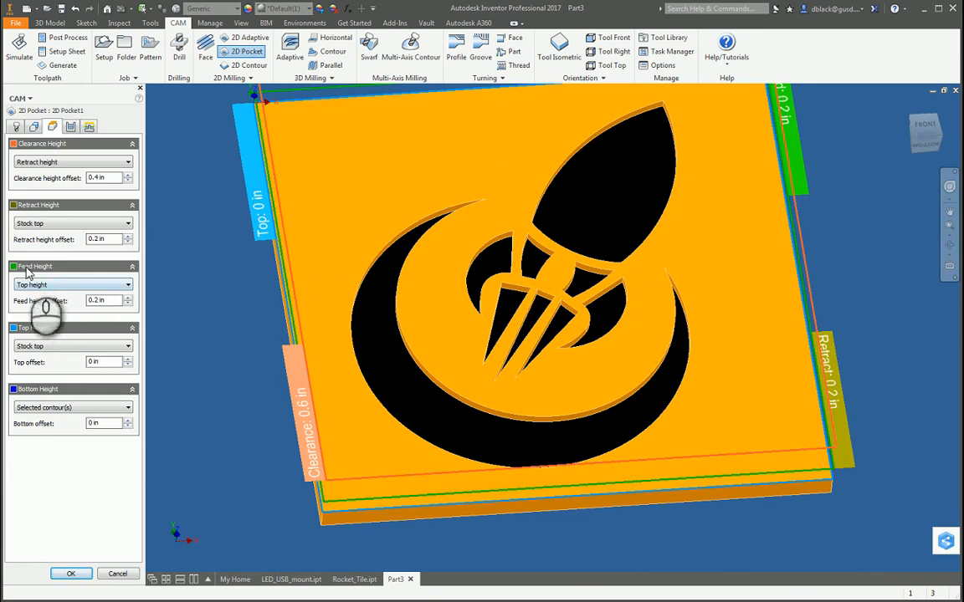
pyautogui.doubleClick(96, 301)
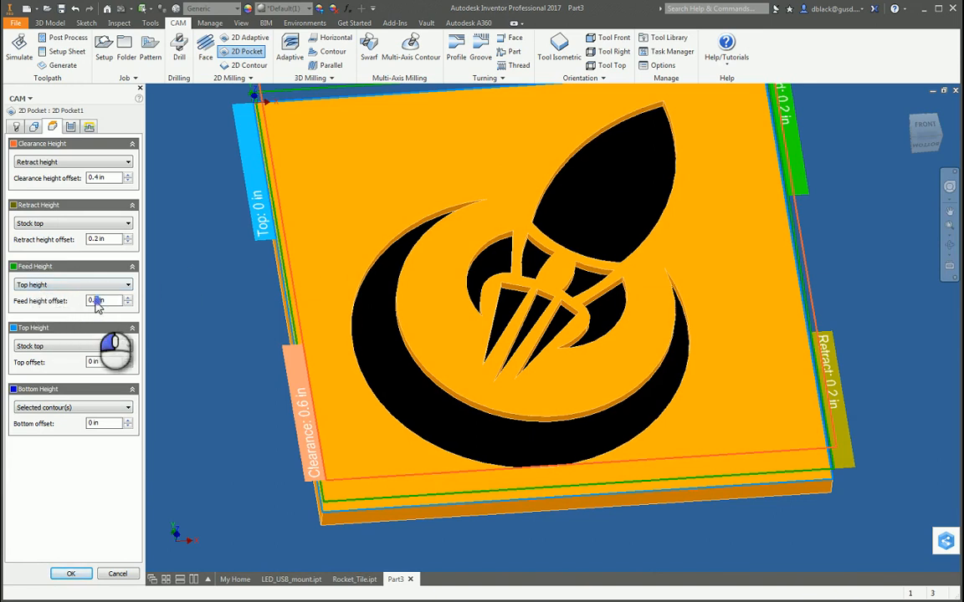
pyautogui.write('1')
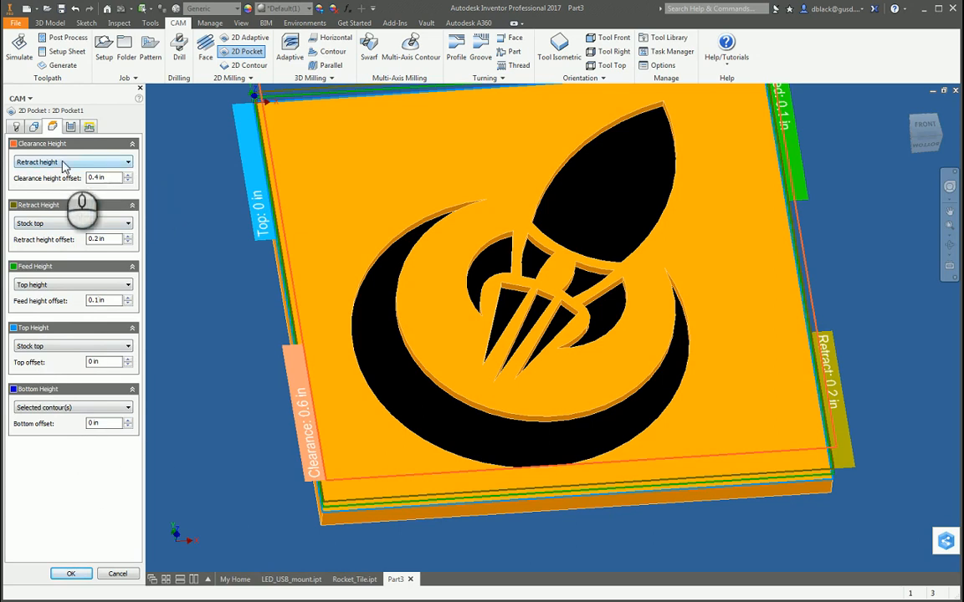
# Open the pocket operation's maximum stepover for editing in its passes settings.
pyautogui.moveTo(63, 165)
pyautogui.click(70, 126)
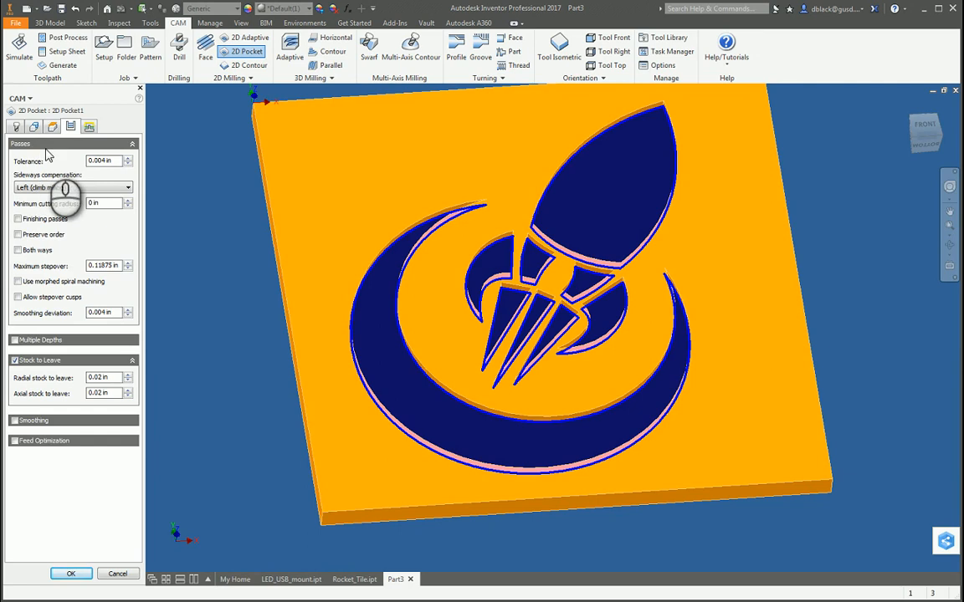
pyautogui.moveTo(90, 266); pyautogui.dragTo(118, 266)
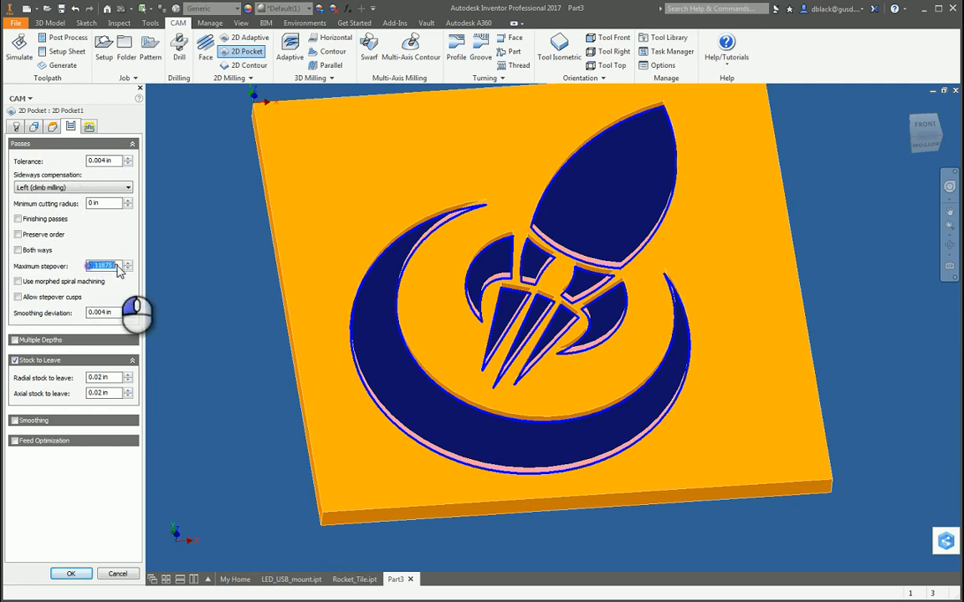
pyautogui.moveTo(118, 266)
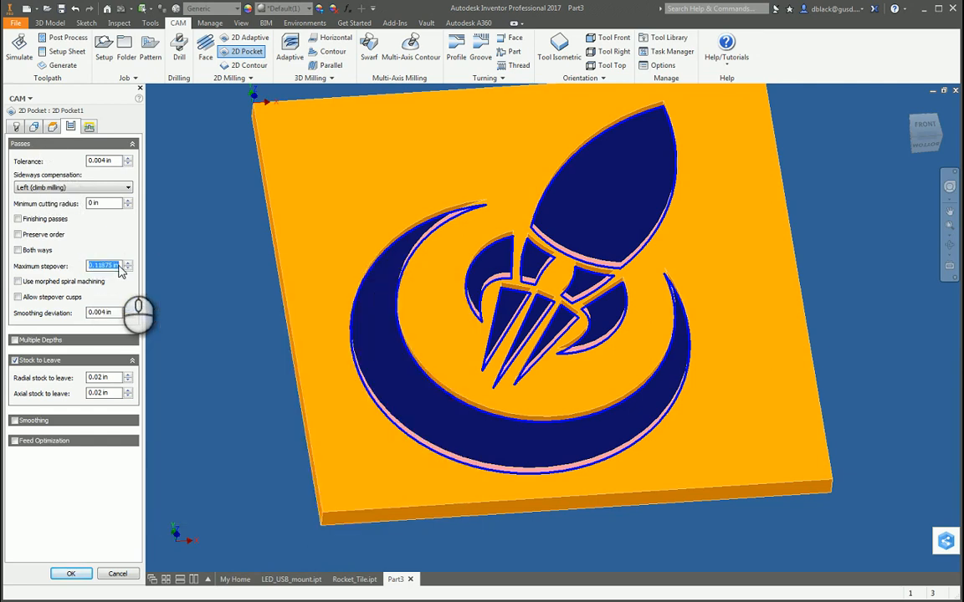
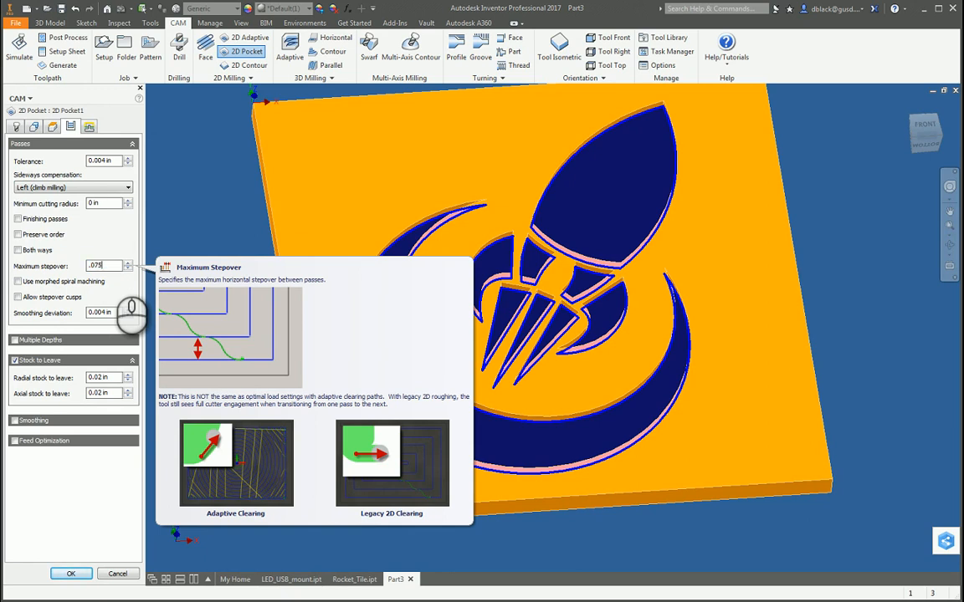
# Set the pocket operation's maximum stepover to 0.075 in and turn off Stock to Leave.
pyautogui.click(108, 266)
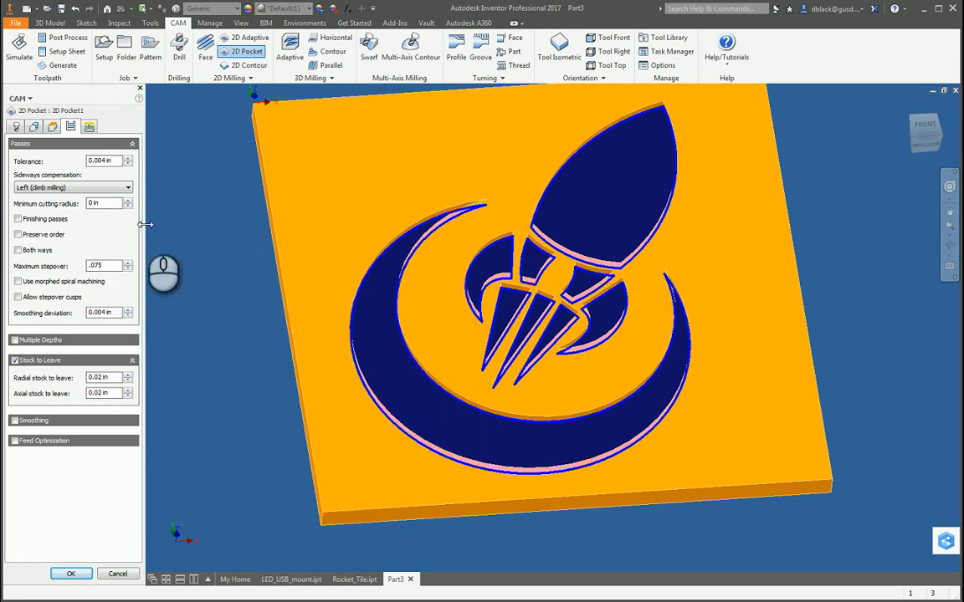
pyautogui.scroll(3, 213, 280)
pyautogui.scroll(-5, 209, 289)
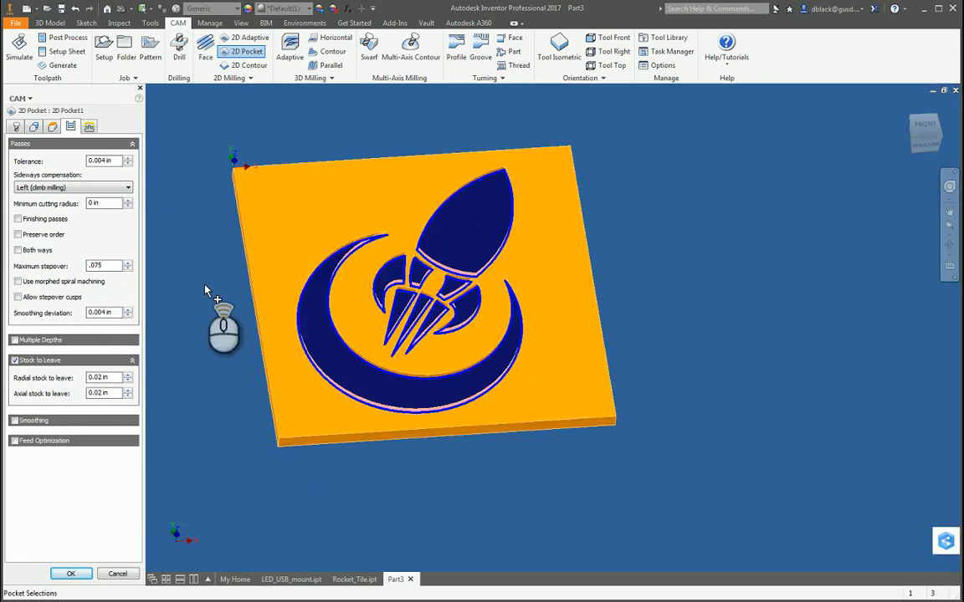
pyautogui.click(15, 362)
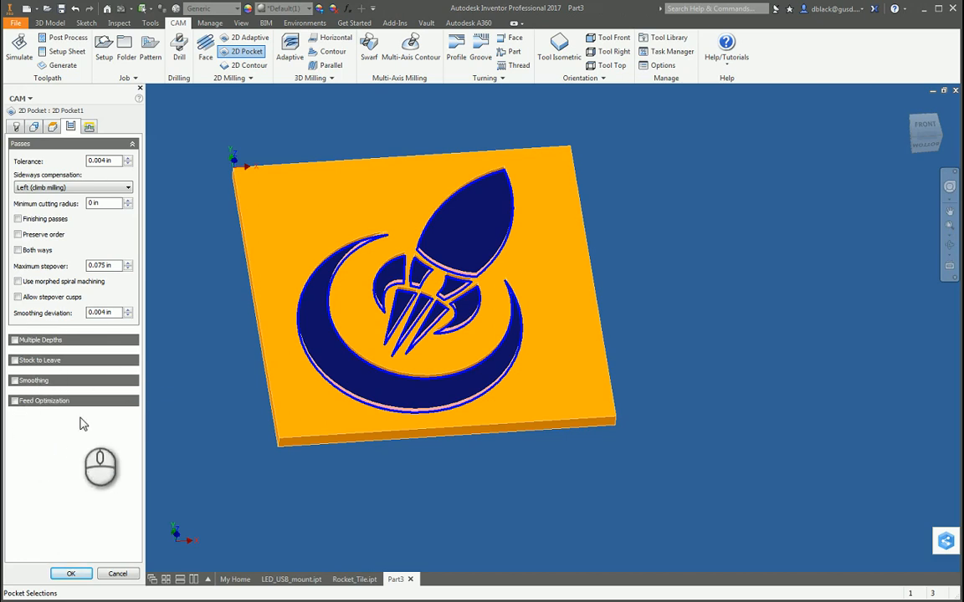
# In the pocket operation's linking settings, set the lift height to 0.02 in and disable both lead-in and lead-out.
pyautogui.click(90, 127)
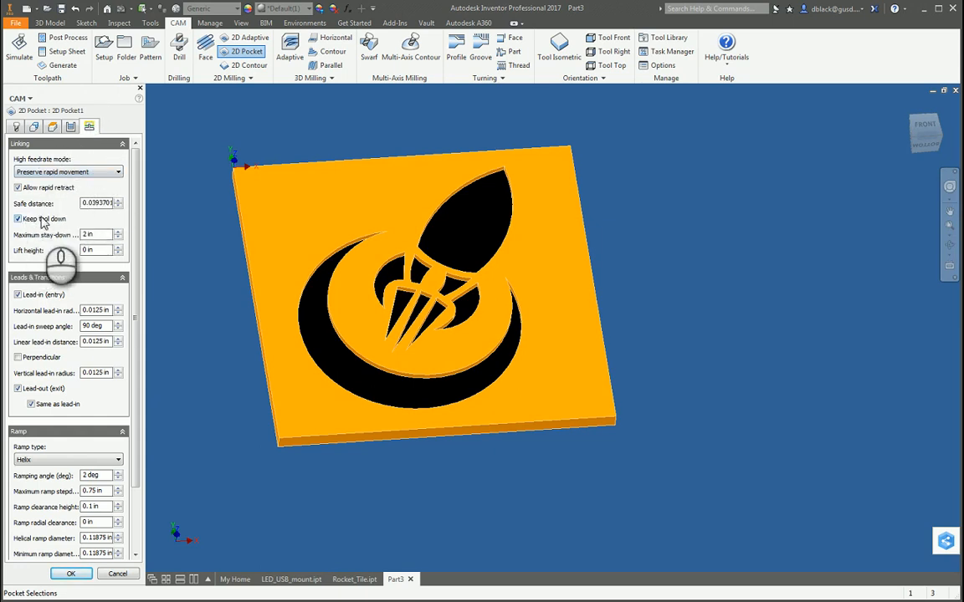
pyautogui.click(96, 251)
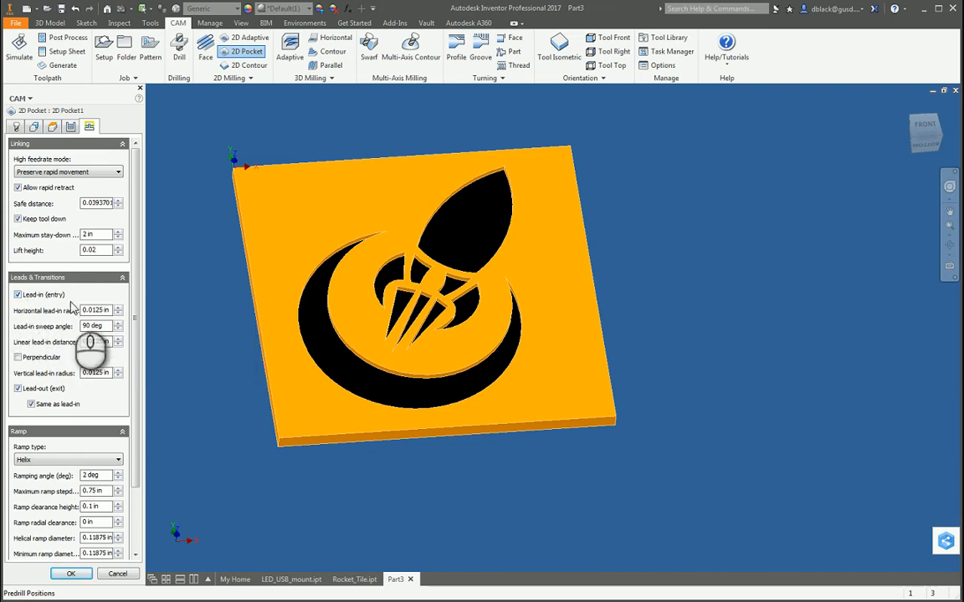
pyautogui.click(18, 295)
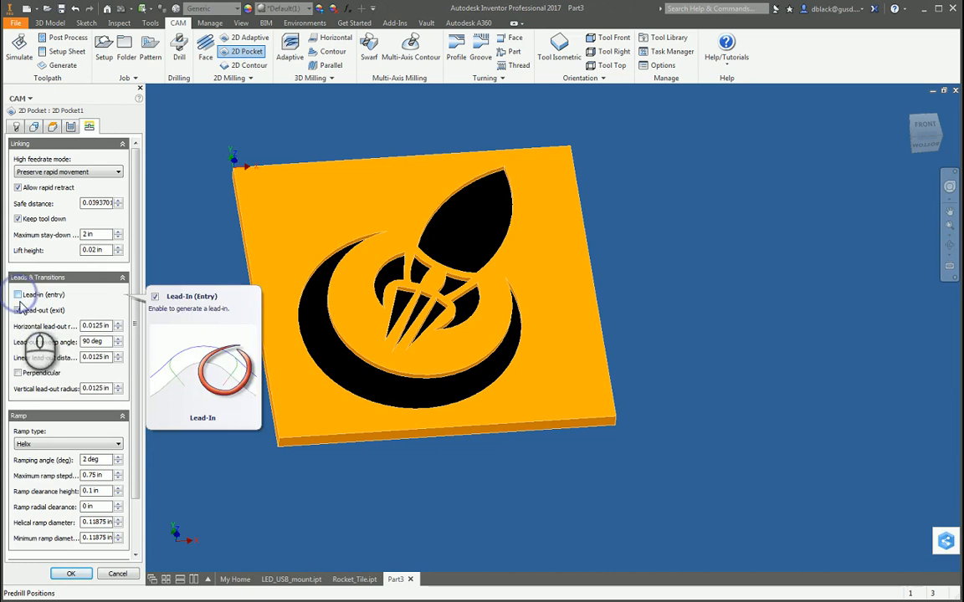
pyautogui.click(17, 311)
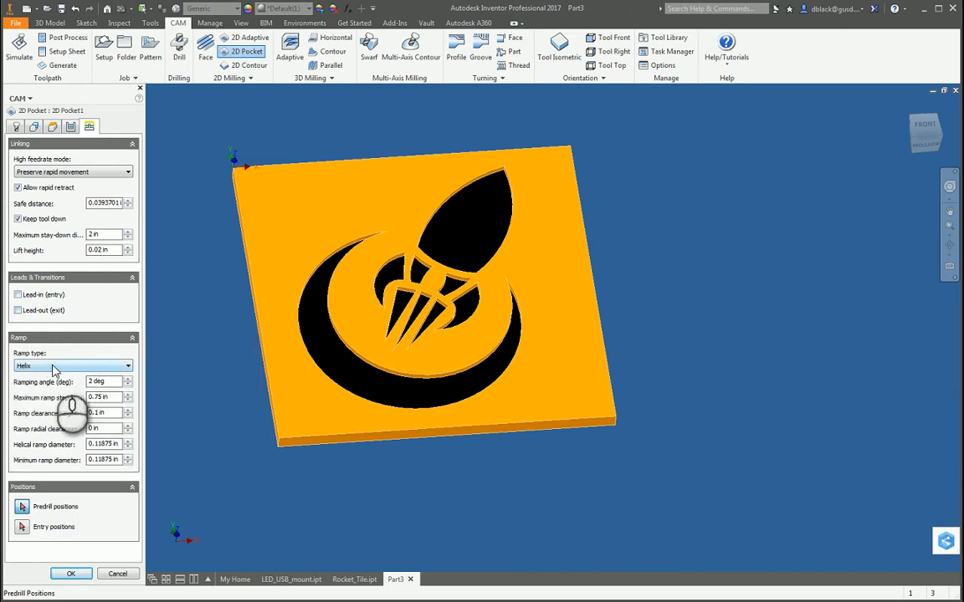
# Set the pocket's ramp type to Profile with a 4 deg ramping angle, and accept the operation to generate its toolpath.
pyautogui.click(94, 368)
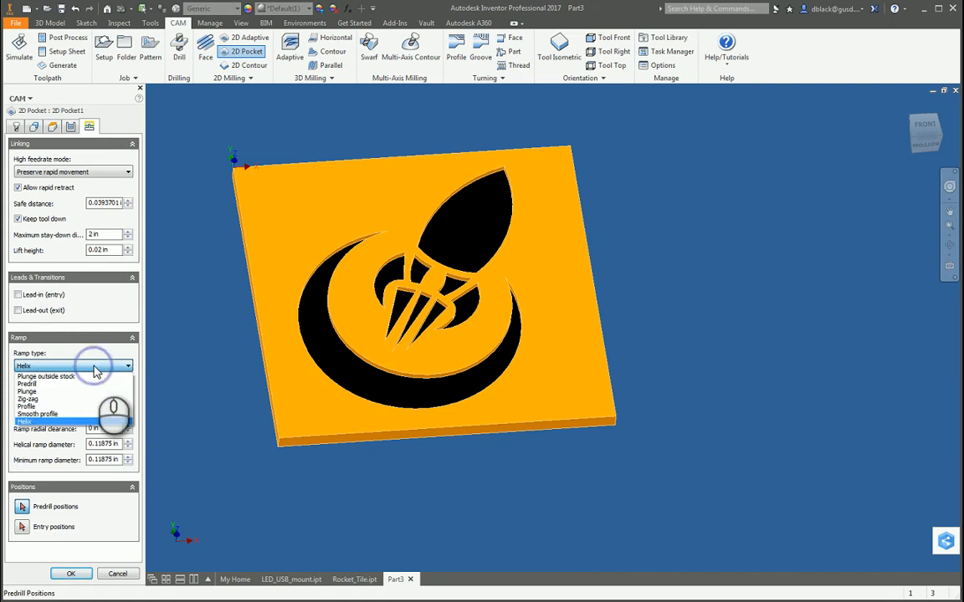
pyautogui.click(95, 368)
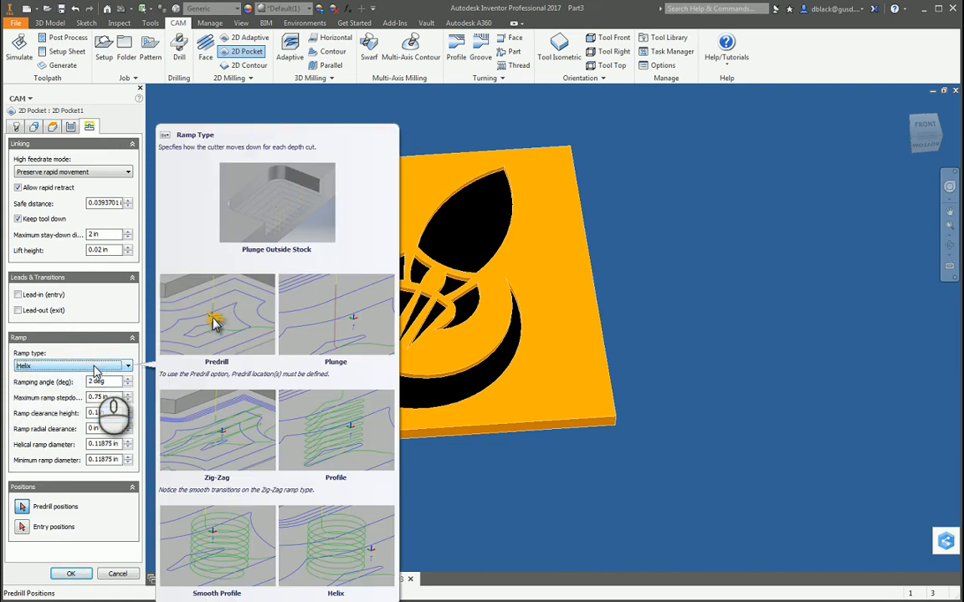
pyautogui.click(95, 368)
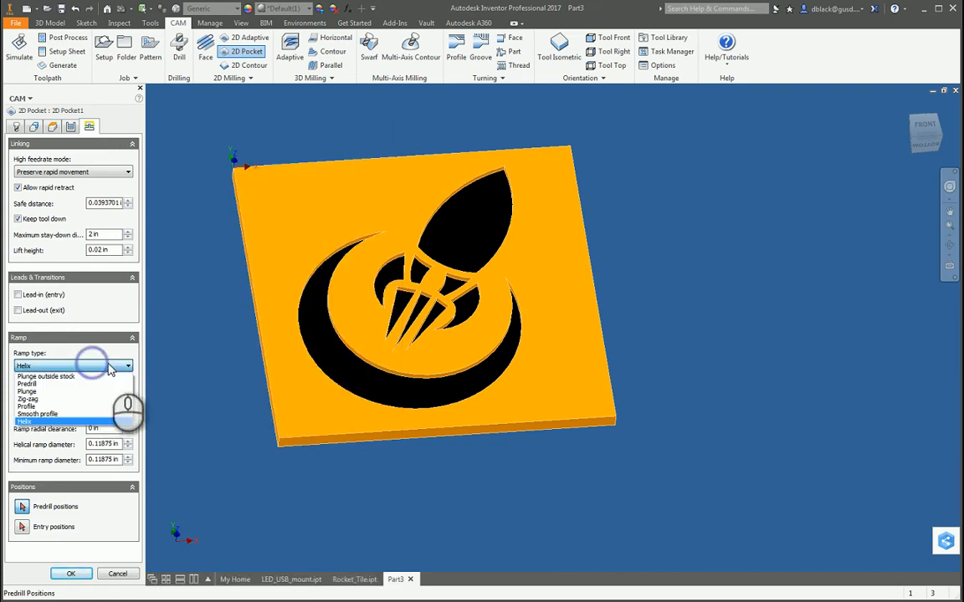
pyautogui.click(30, 407)
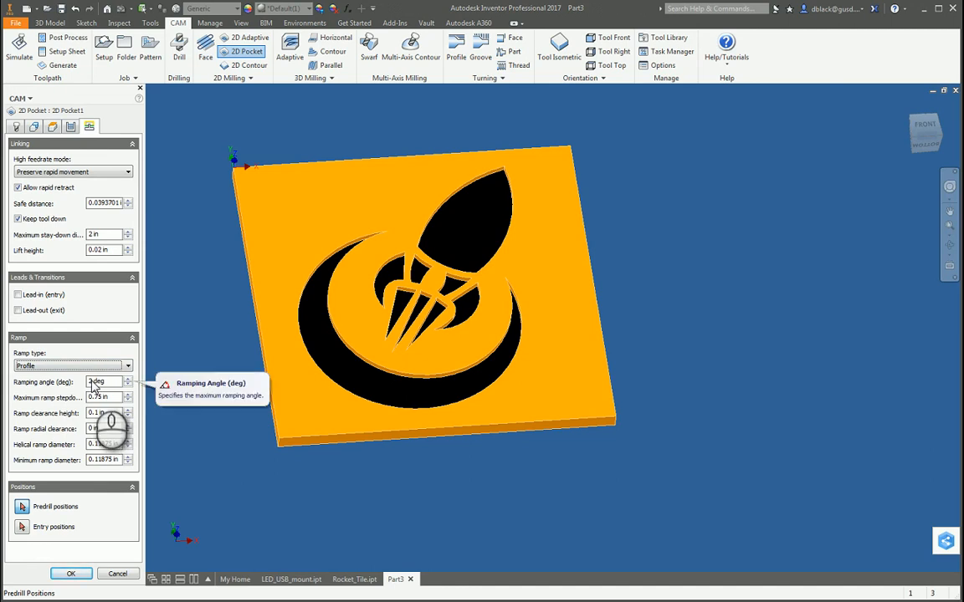
pyautogui.moveTo(92, 381); pyautogui.dragTo(88, 381)
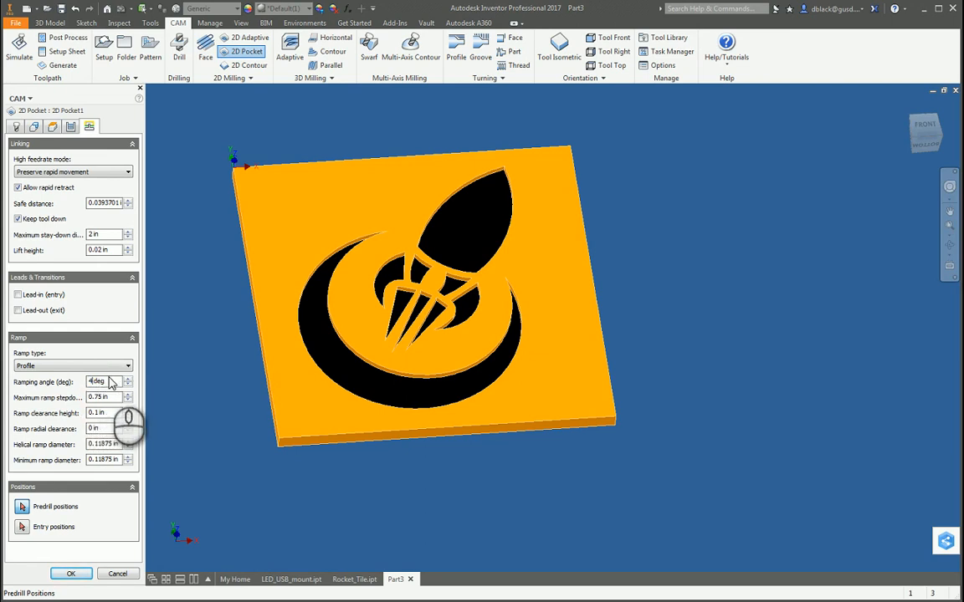
pyautogui.write('4')
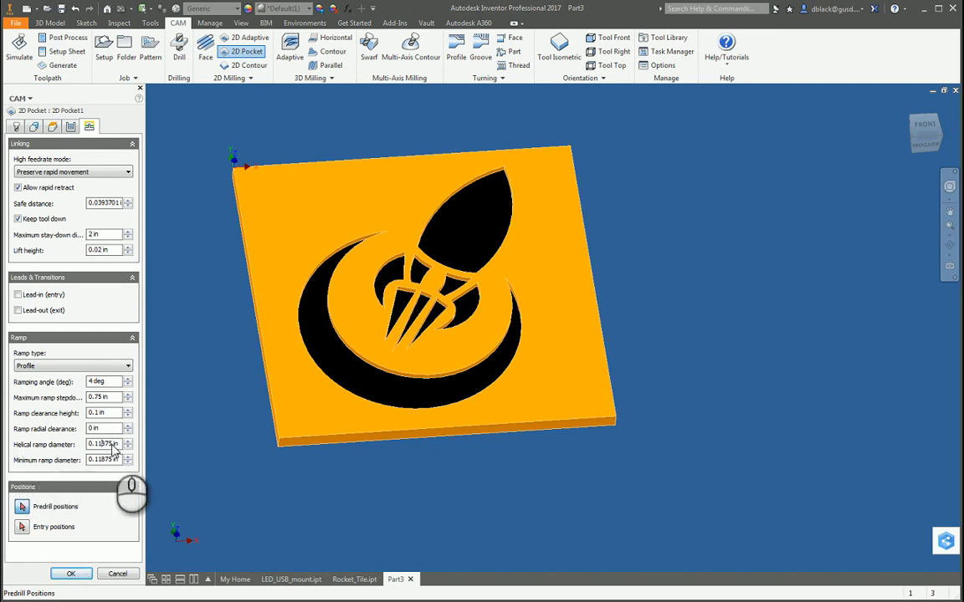
pyautogui.moveTo(118, 448); pyautogui.dragTo(92, 449)
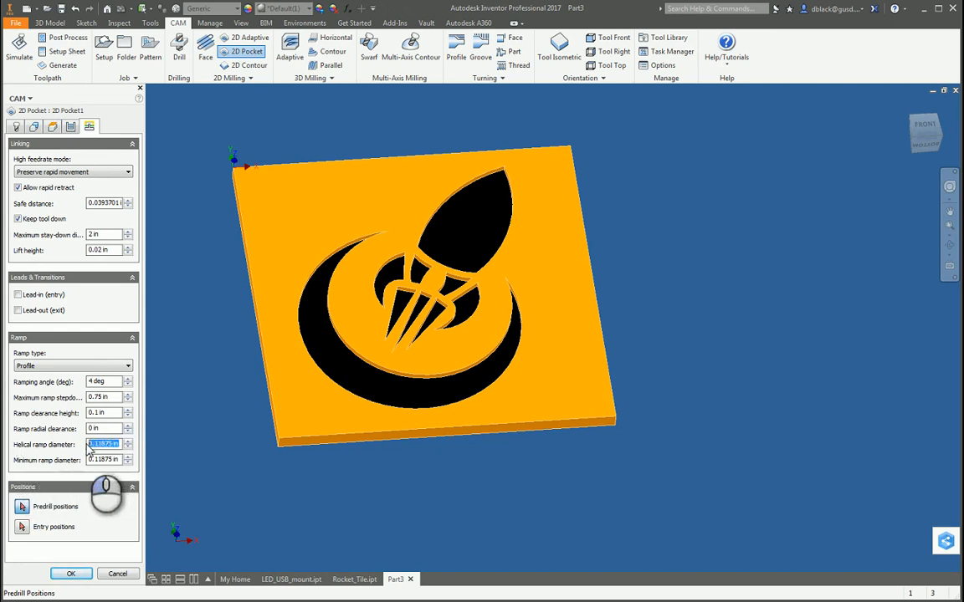
pyautogui.click(102, 448)
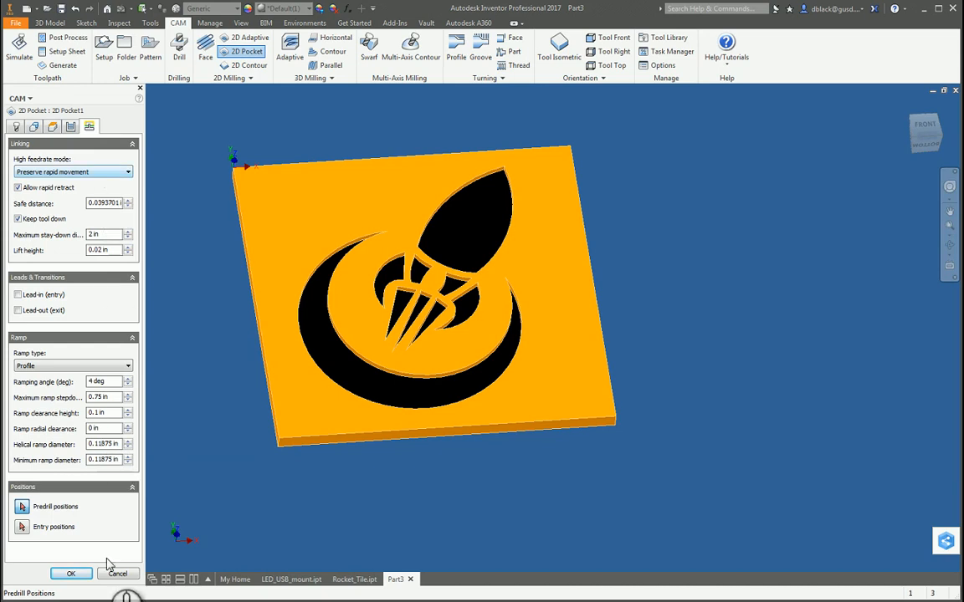
pyautogui.click(70, 575)
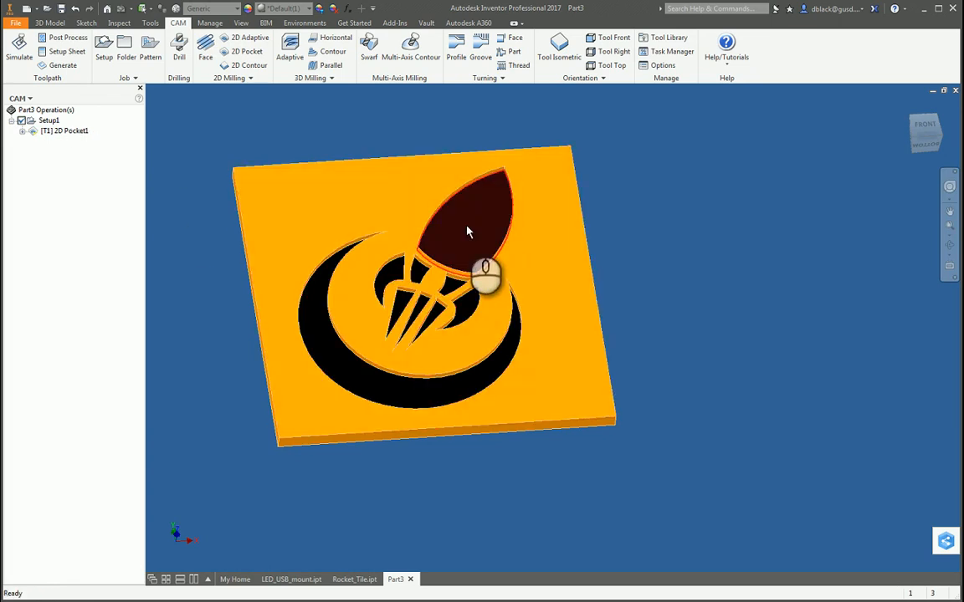
# Display the 2D Pocket toolpath and examine its coverage and ramp entries in each rocket logo recess.
pyautogui.click(71, 131)
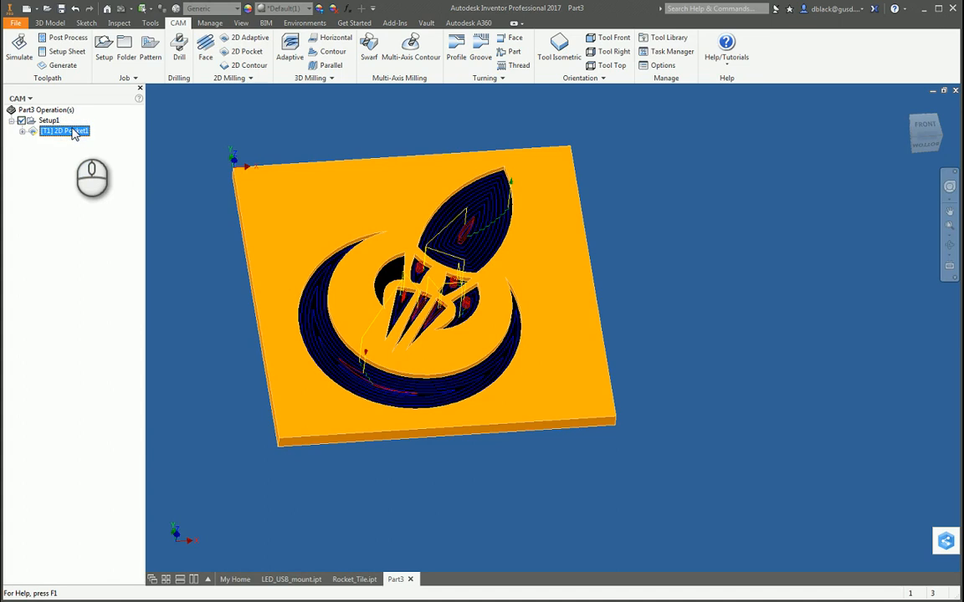
pyautogui.scroll(-5, 418, 301)
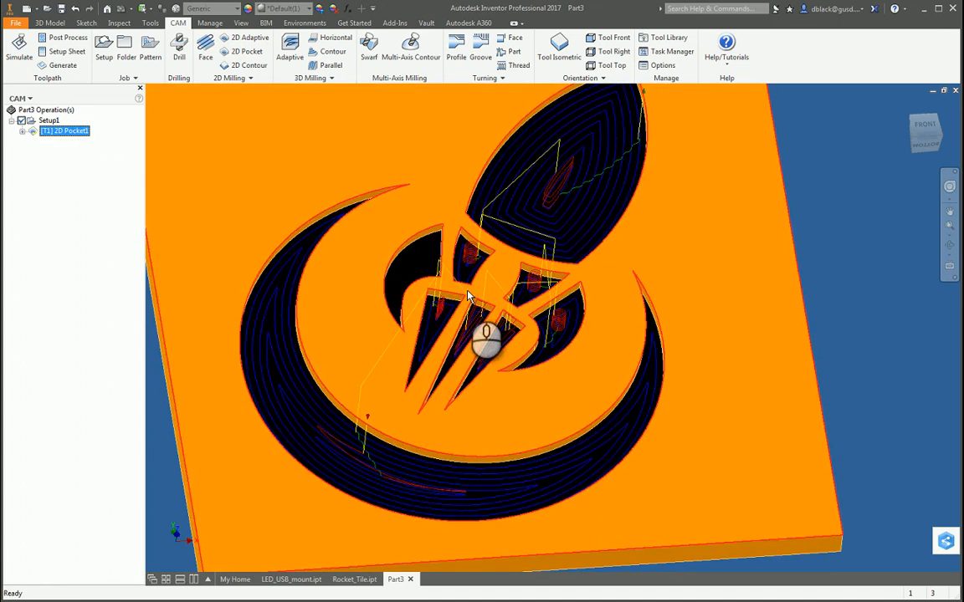
pyautogui.scroll(-4, 469, 297)
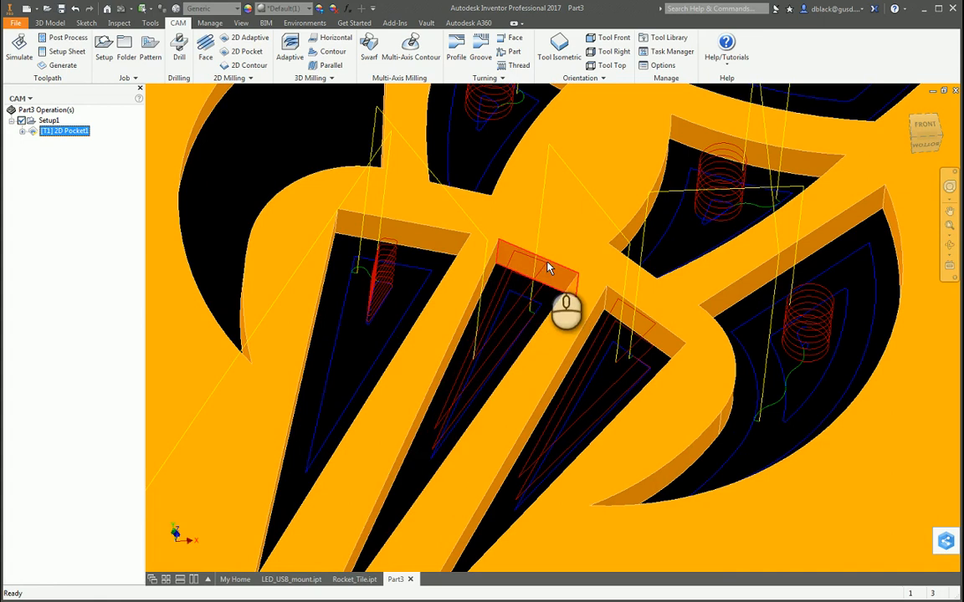
pyautogui.scroll(2, 484, 343)
pyautogui.scroll(3, 531, 353)
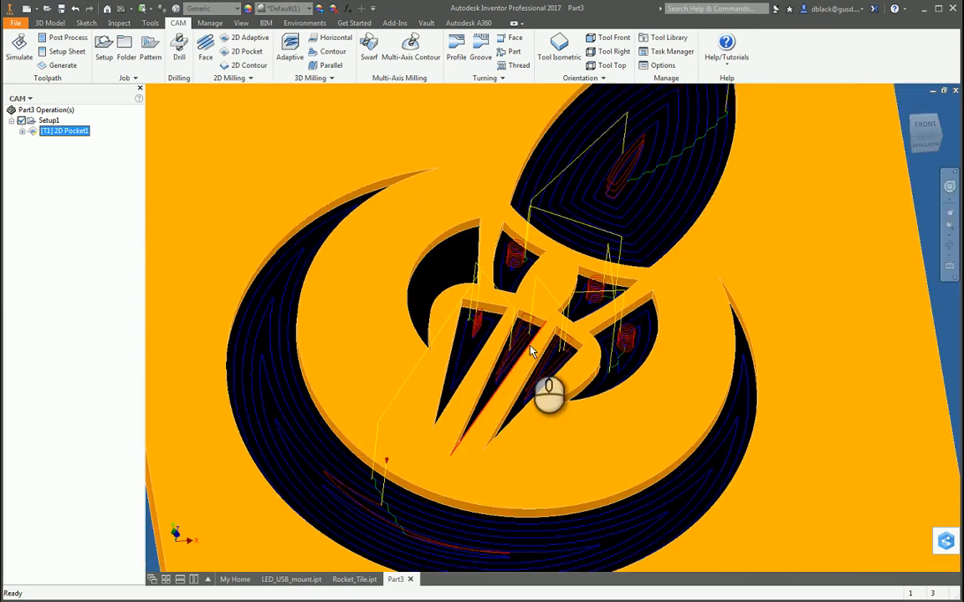
pyautogui.scroll(-3, 531, 351)
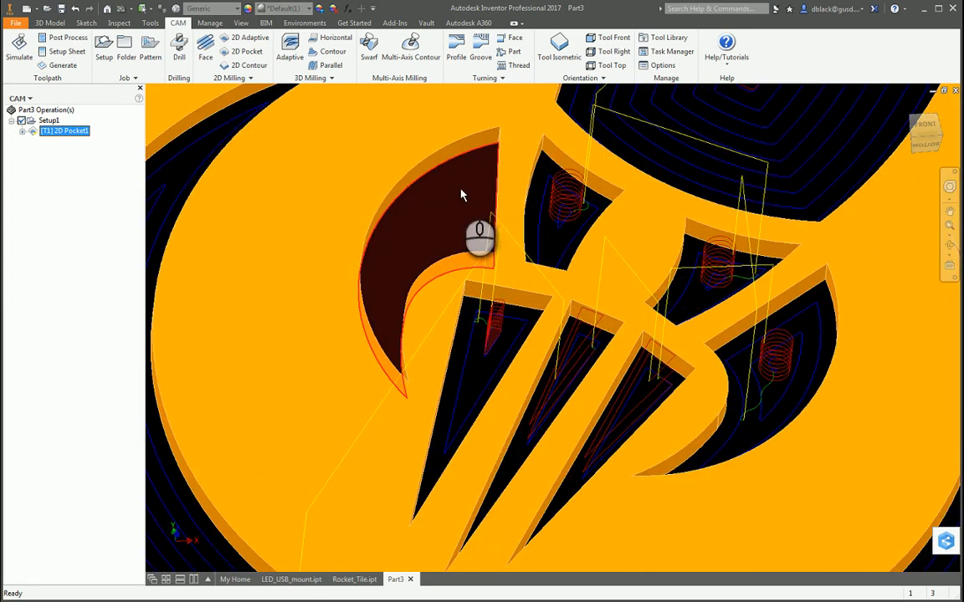
pyautogui.scroll(4, 464, 196)
pyautogui.scroll(-4, 460, 209)
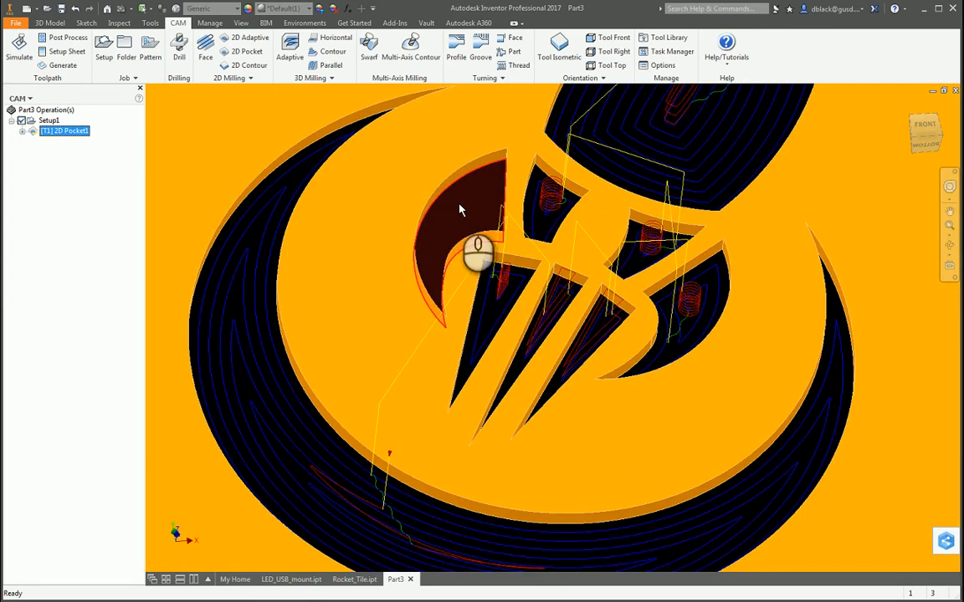
pyautogui.scroll(4, 460, 209)
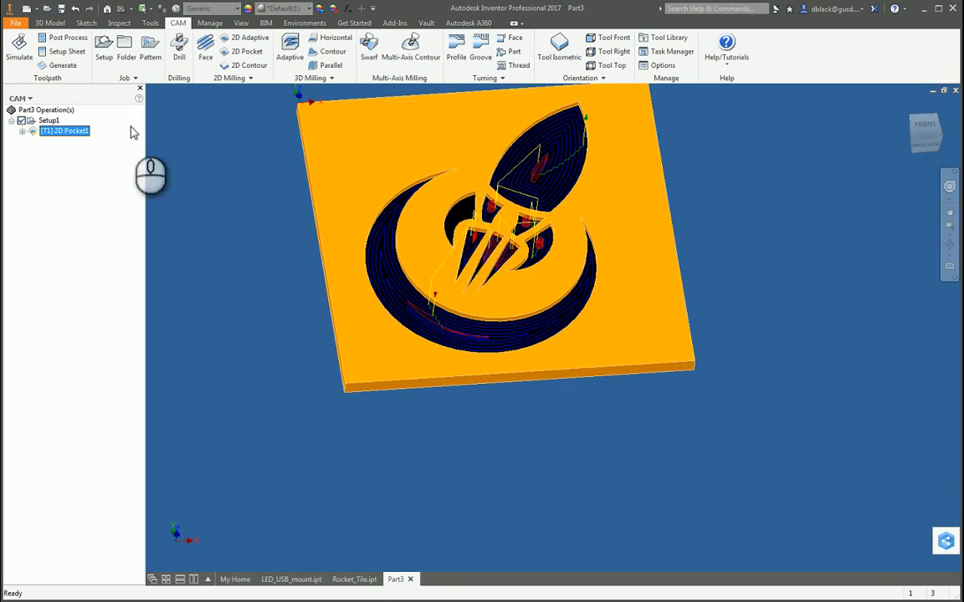
# Show the log of the 2D Pocket operation and read its toolpath generation messages.
pyautogui.rightClick(71, 136)
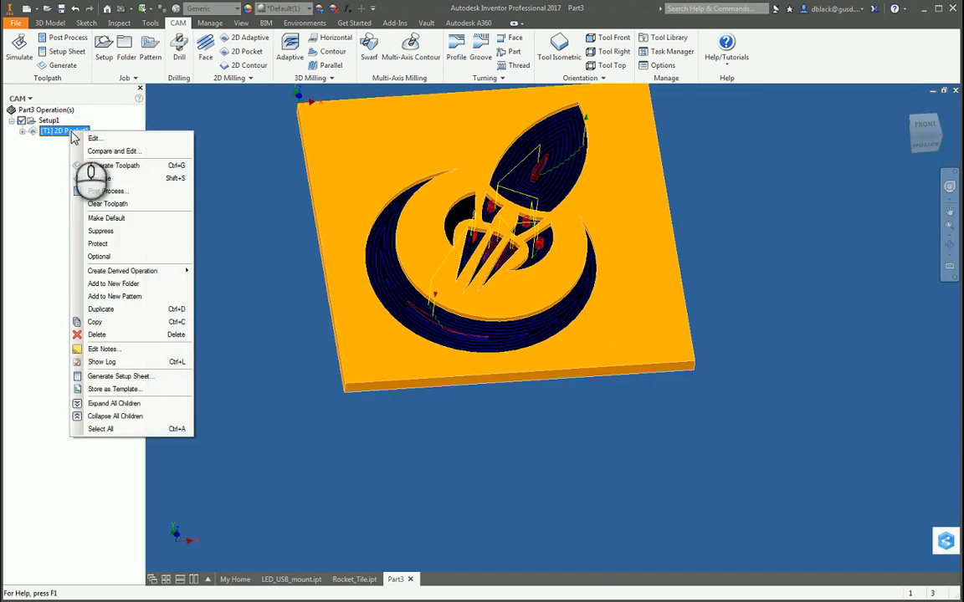
pyautogui.click(10, 212)
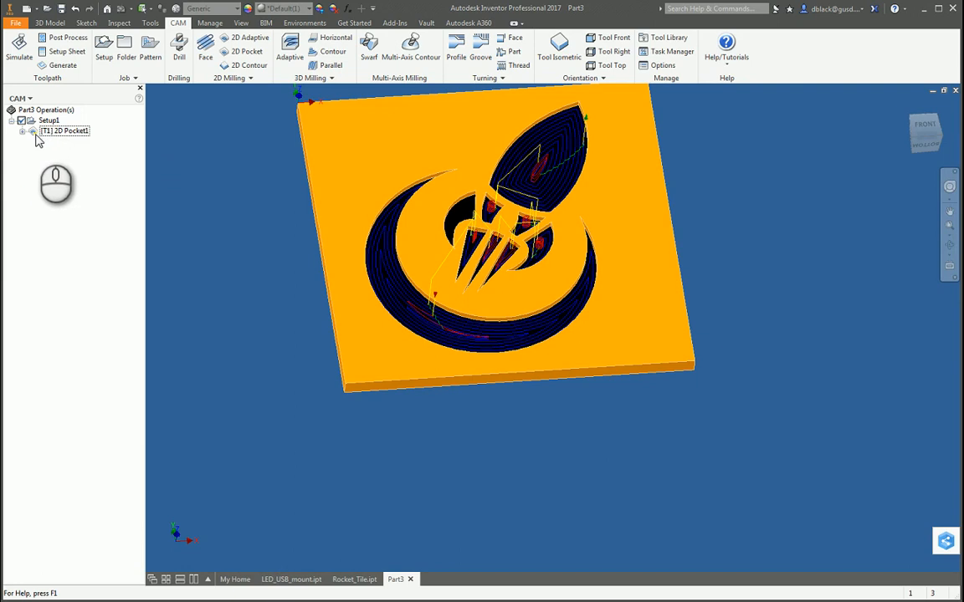
pyautogui.rightClick(53, 131)
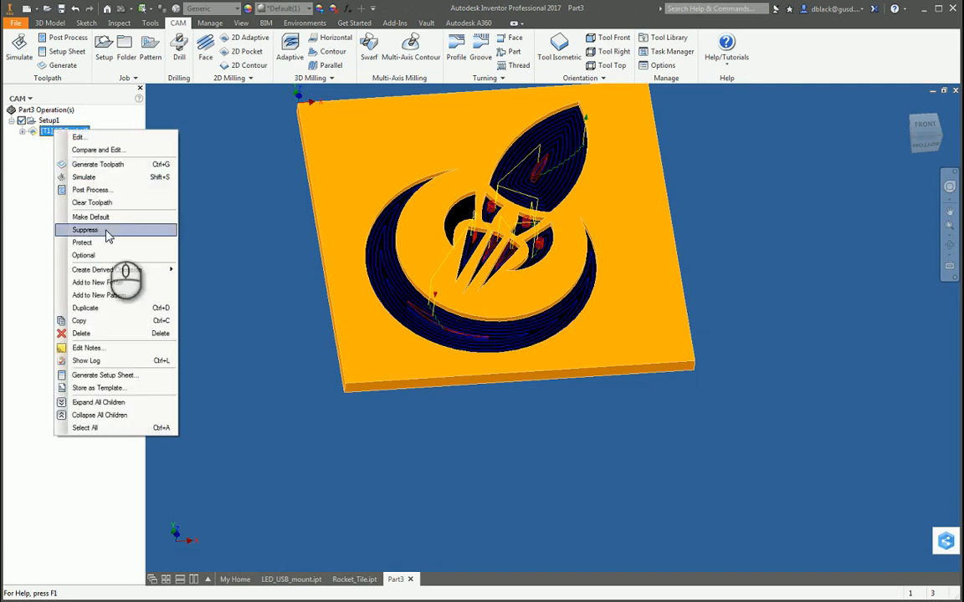
pyautogui.click(88, 360)
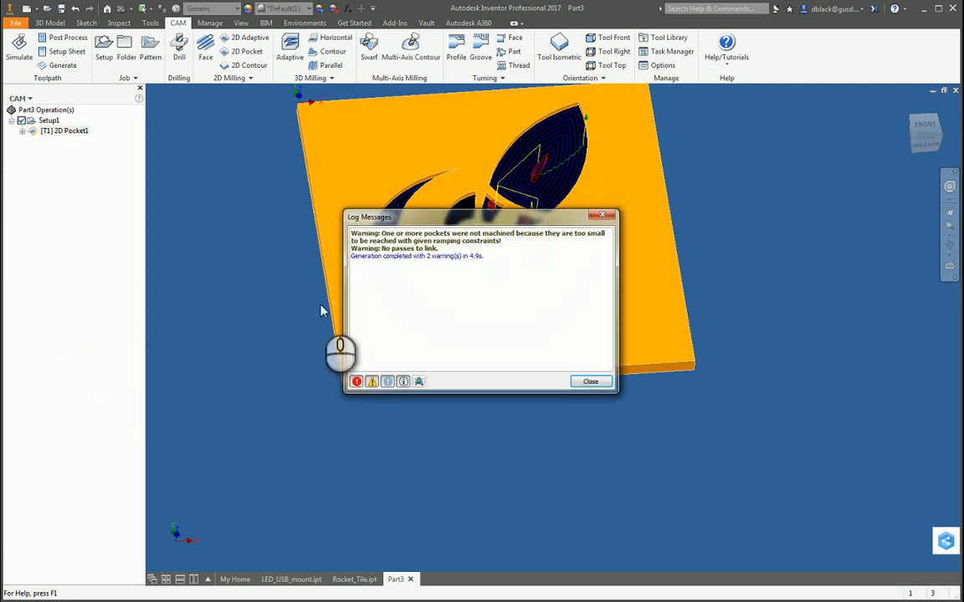
pyautogui.moveTo(381, 233); pyautogui.dragTo(488, 247)
pyautogui.click(486, 244)
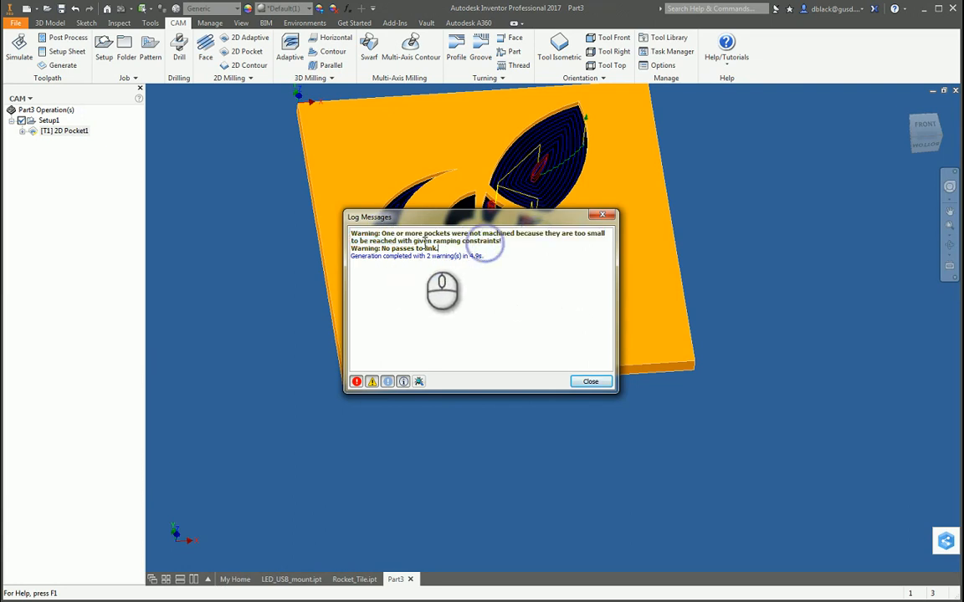
pyautogui.moveTo(417, 242); pyautogui.dragTo(505, 245)
pyautogui.click(505, 245)
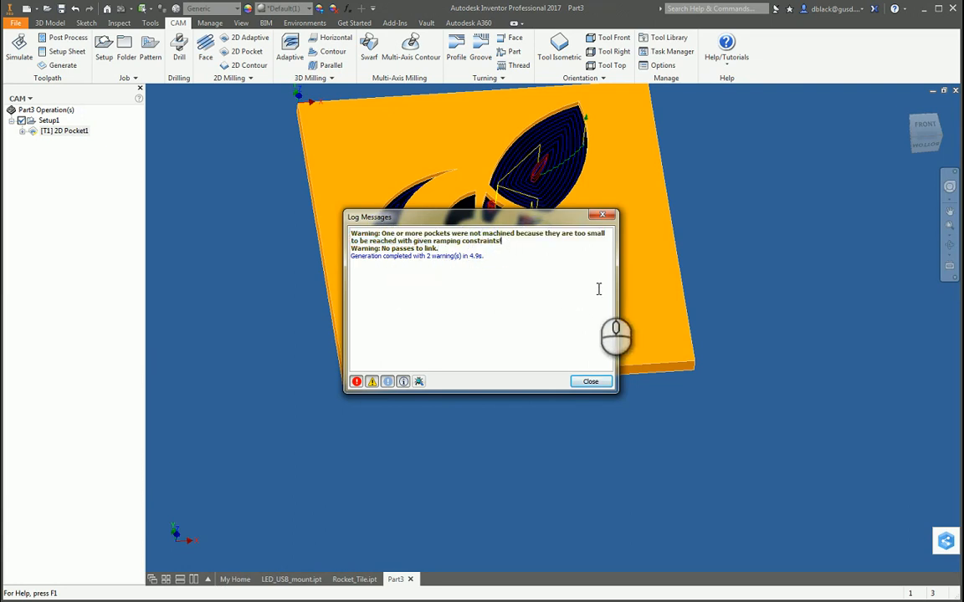
pyautogui.click(591, 382)
# Edit the 2D Pocket operation to use the Smooth profile ramp type and regenerate its toolpath.
pyautogui.rightClick(67, 134)
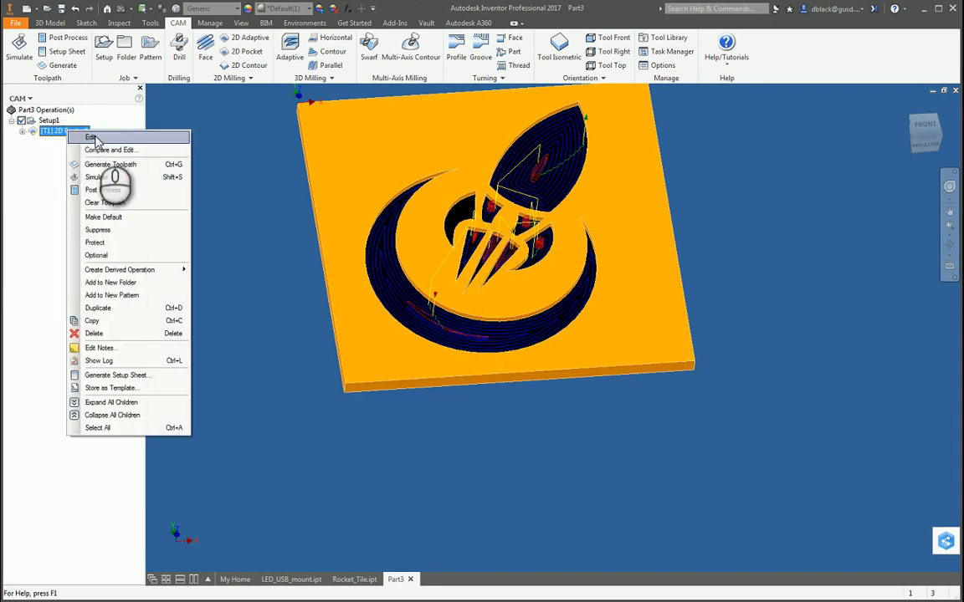
pyautogui.click(95, 139)
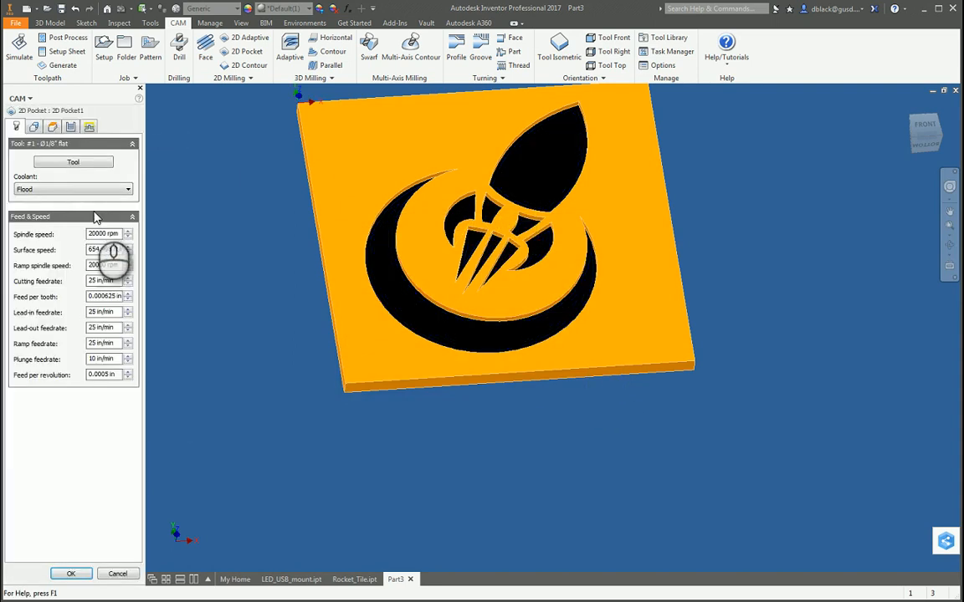
pyautogui.click(94, 126)
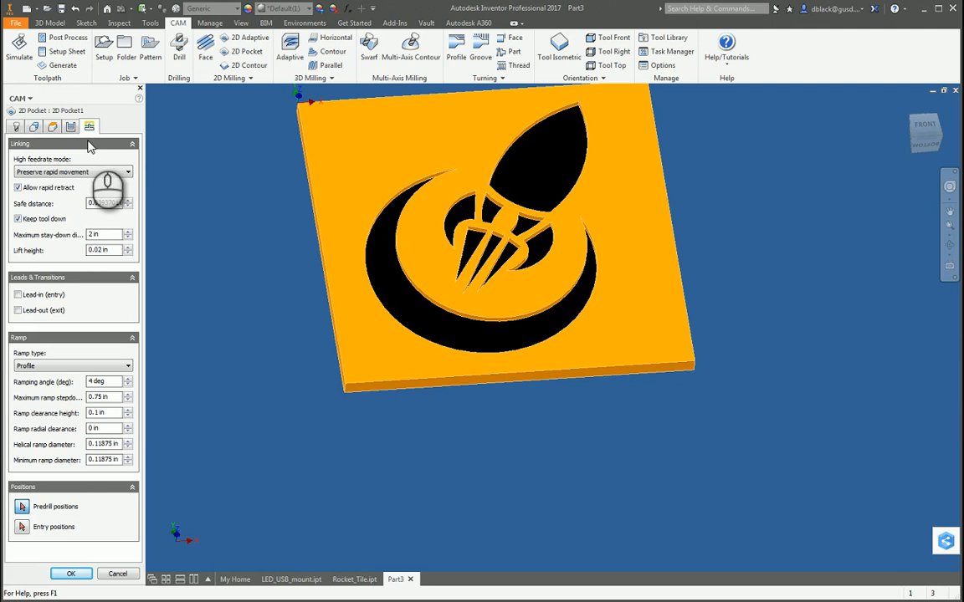
pyautogui.click(51, 367)
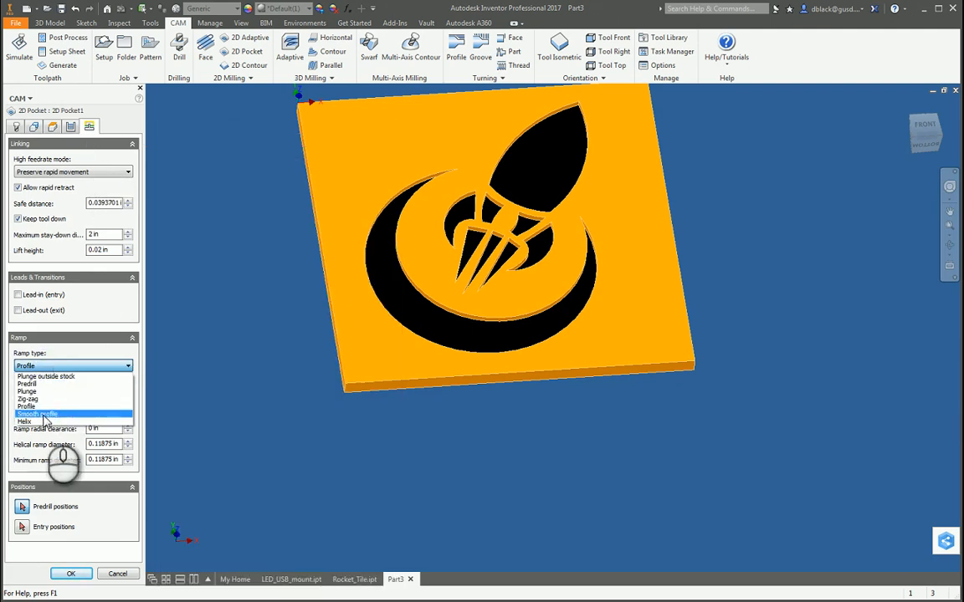
pyautogui.click(33, 414)
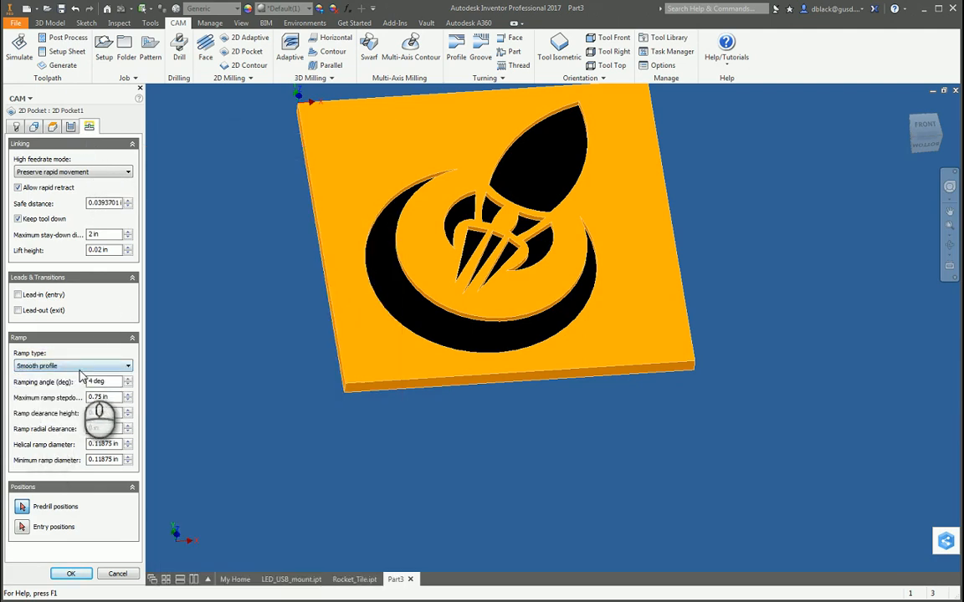
pyautogui.click(71, 574)
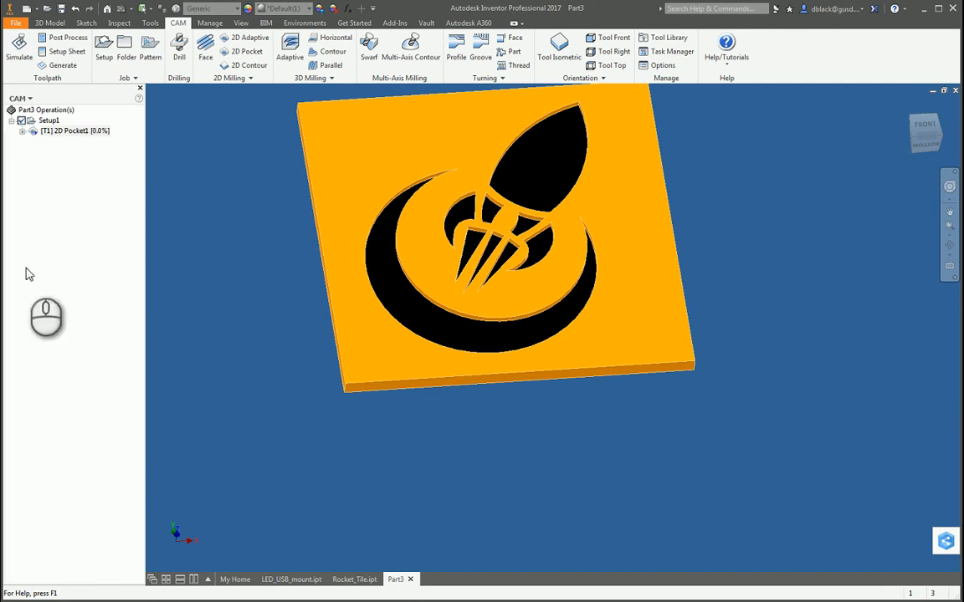
# Return from the CAM operations to the part's feature tree and open Sketch2 of the logo cut Extrusion2 for editing.
pyautogui.scroll(5, 458, 222)
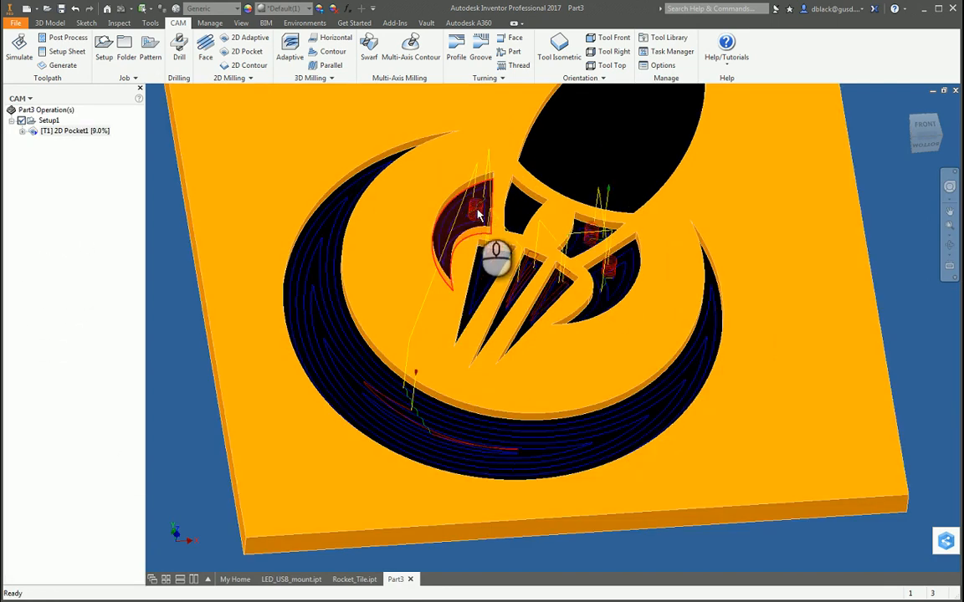
pyautogui.scroll(-4, 619, 262)
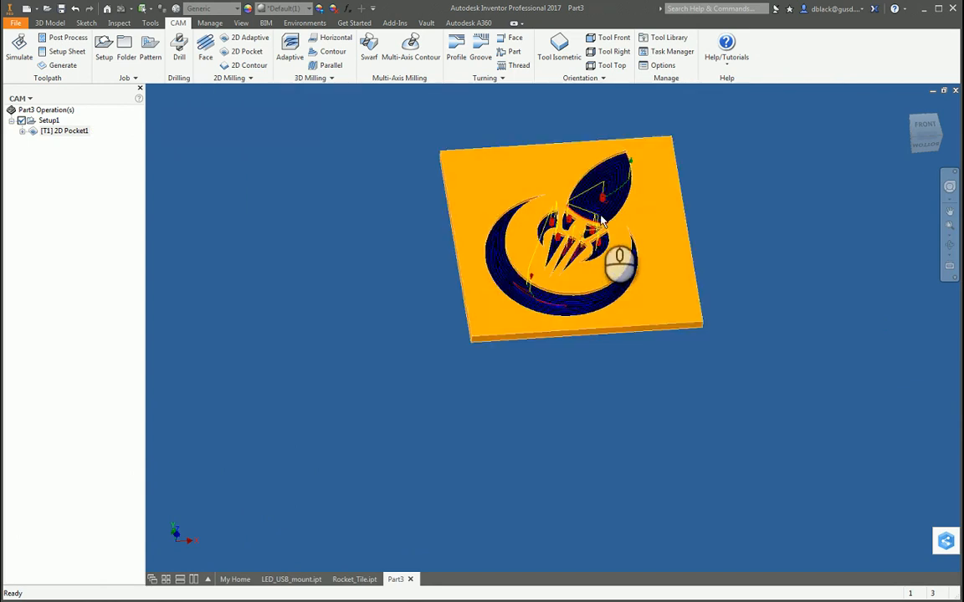
pyautogui.scroll(2, 604, 198)
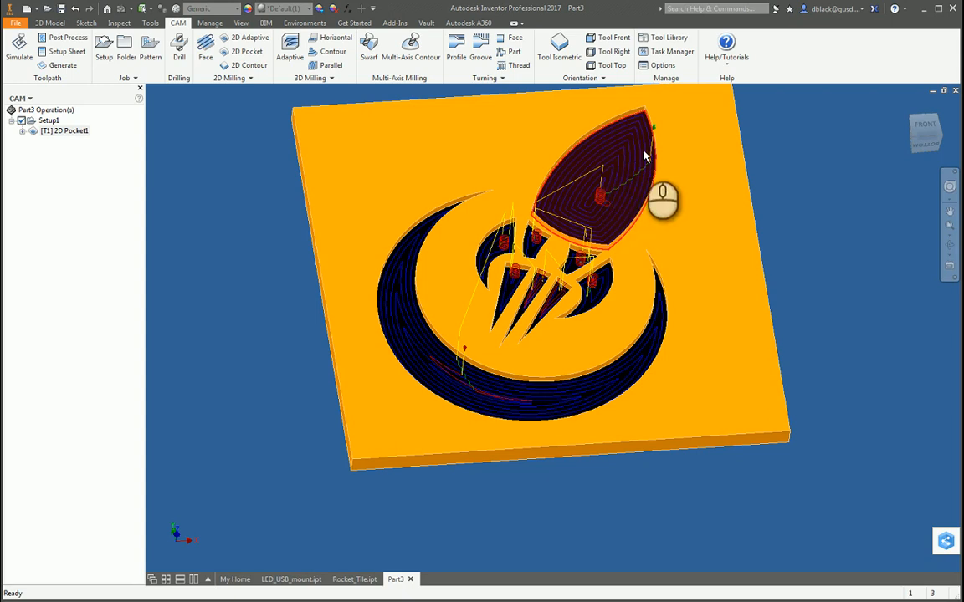
pyautogui.click(50, 22)
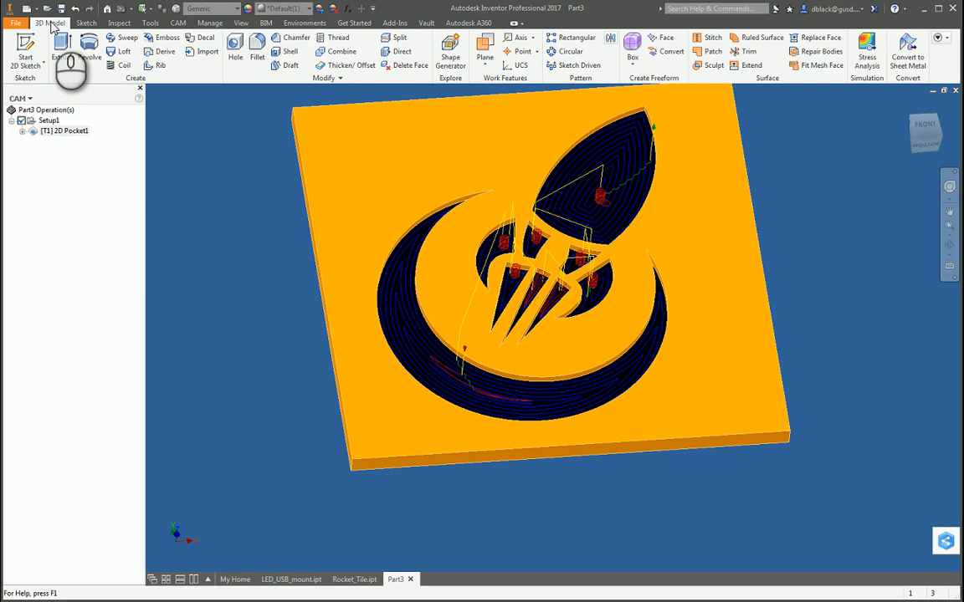
pyautogui.click(25, 98)
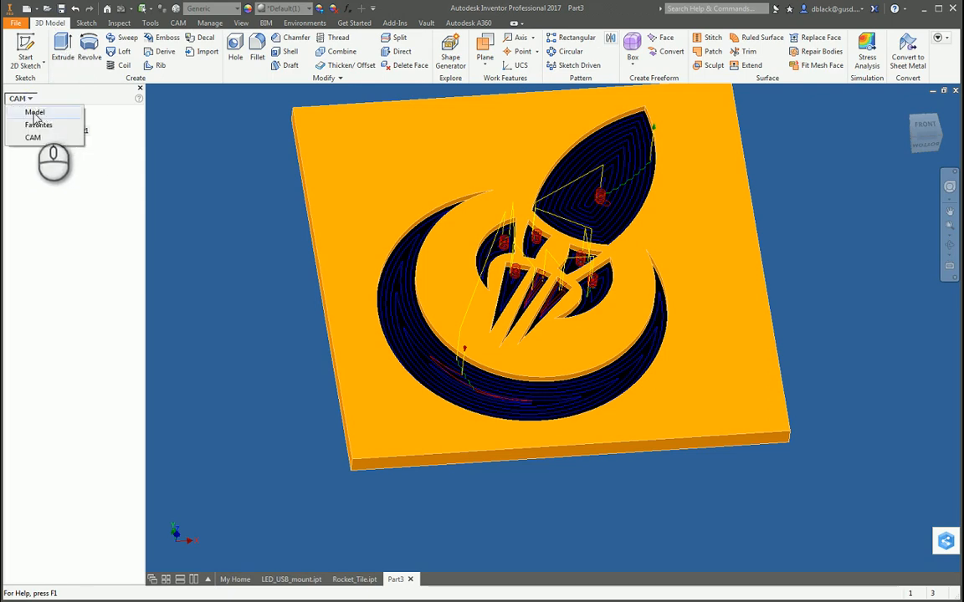
pyautogui.click(35, 112)
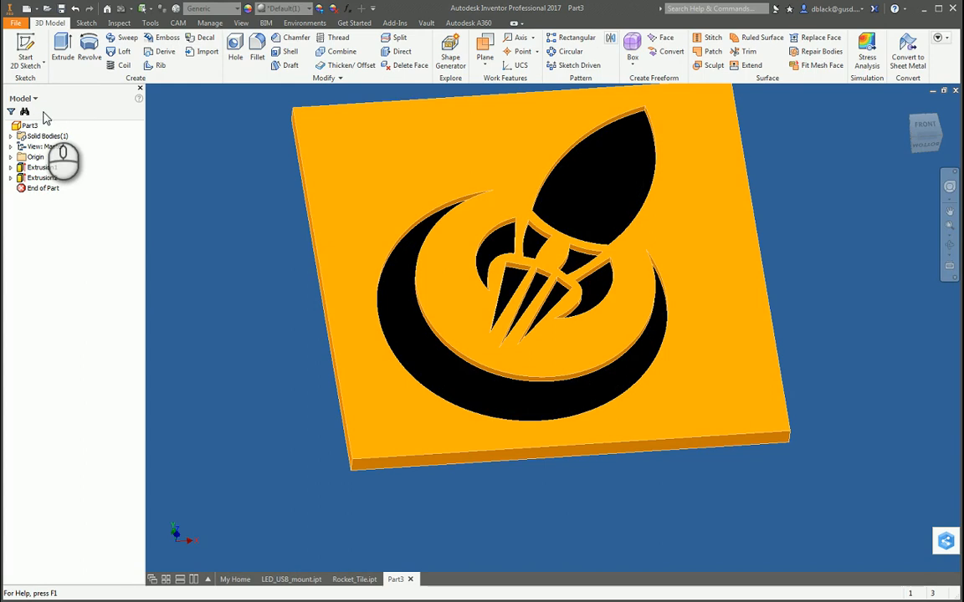
pyautogui.click(11, 177)
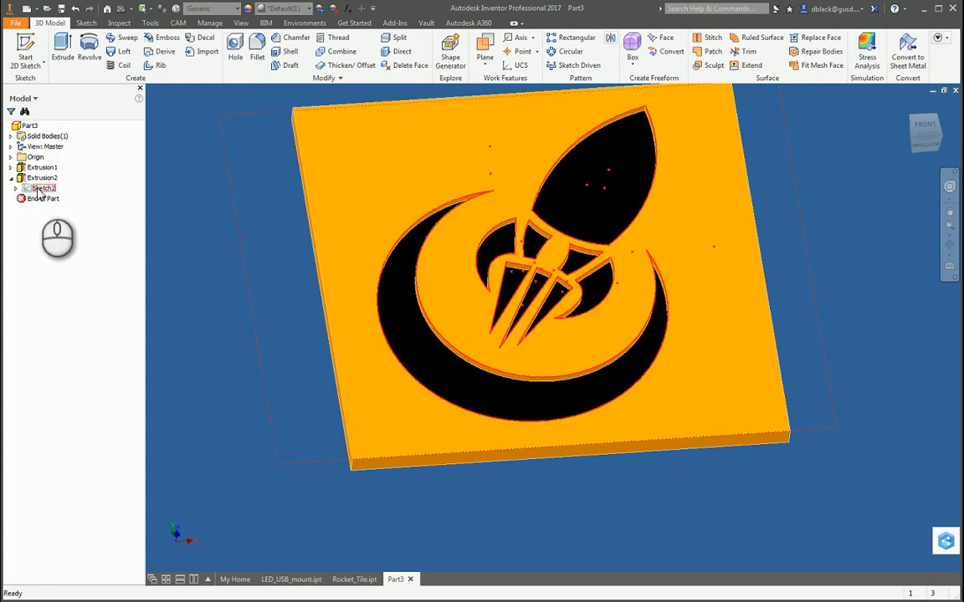
pyautogui.rightClick(40, 191)
pyautogui.click(90, 224)
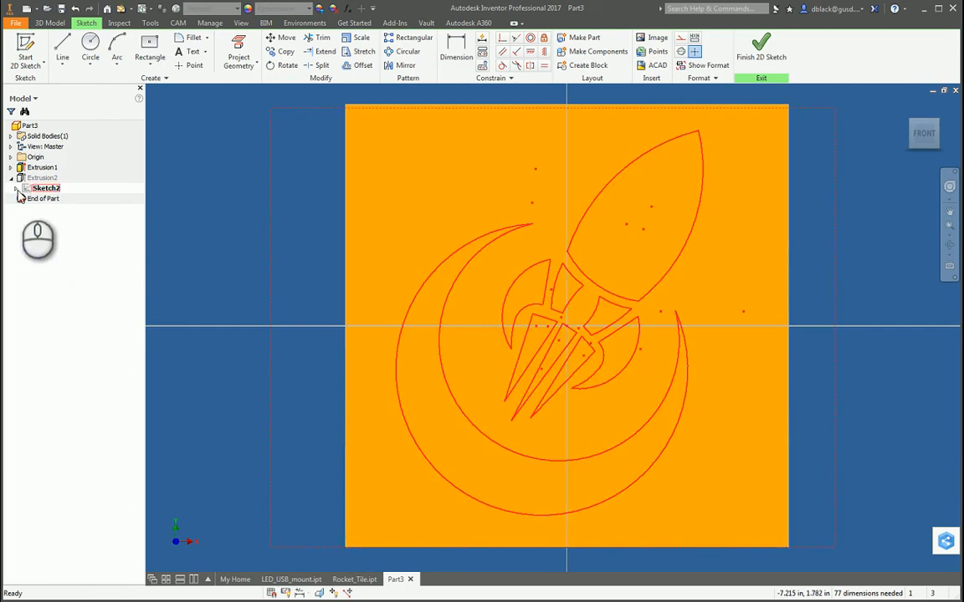
# Make the rocket reference image in Sketch2 visible.
pyautogui.click(16, 188)
pyautogui.rightClick(42, 198)
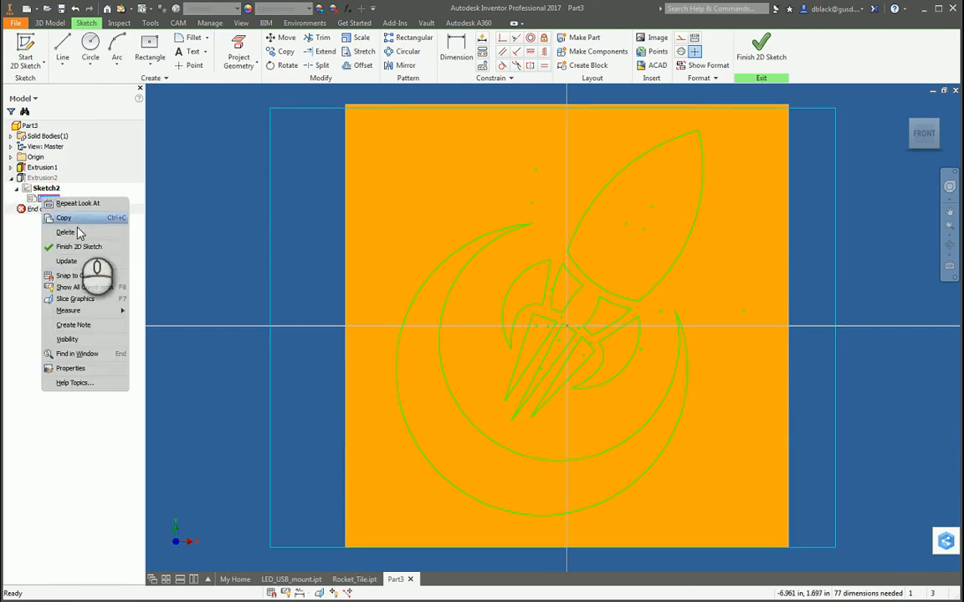
pyautogui.click(67, 339)
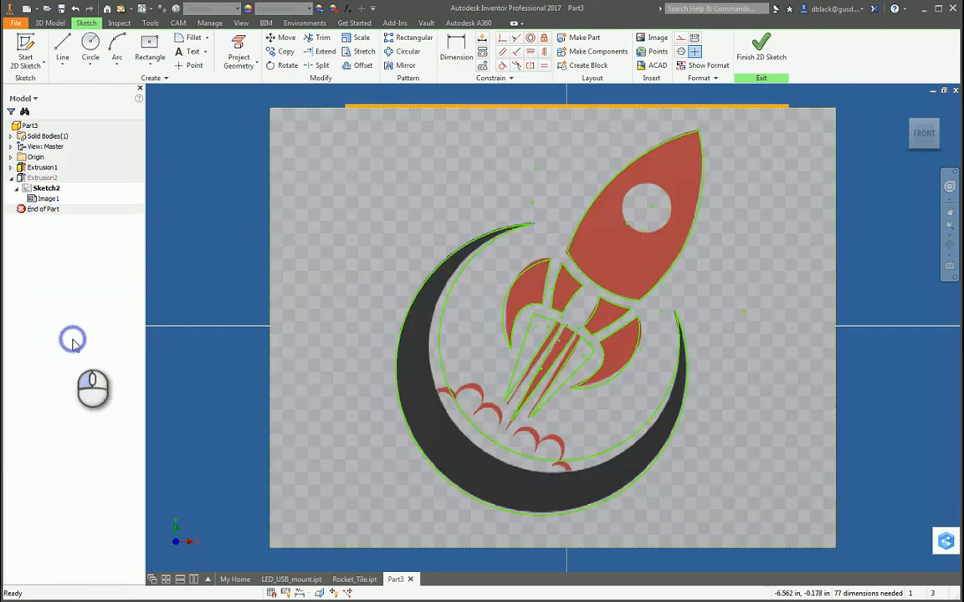
# Sketch a circle about 0.66 in in diameter aligned with the rocket's round window in the image, and finish the sketch.
pyautogui.scroll(-4, 658, 208)
pyautogui.click(90, 48)
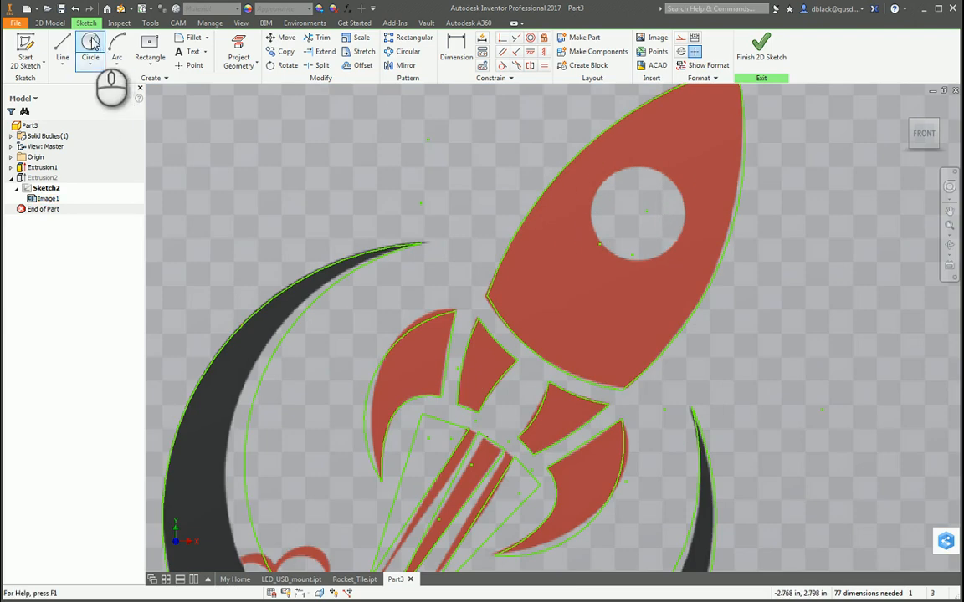
pyautogui.click(635, 215)
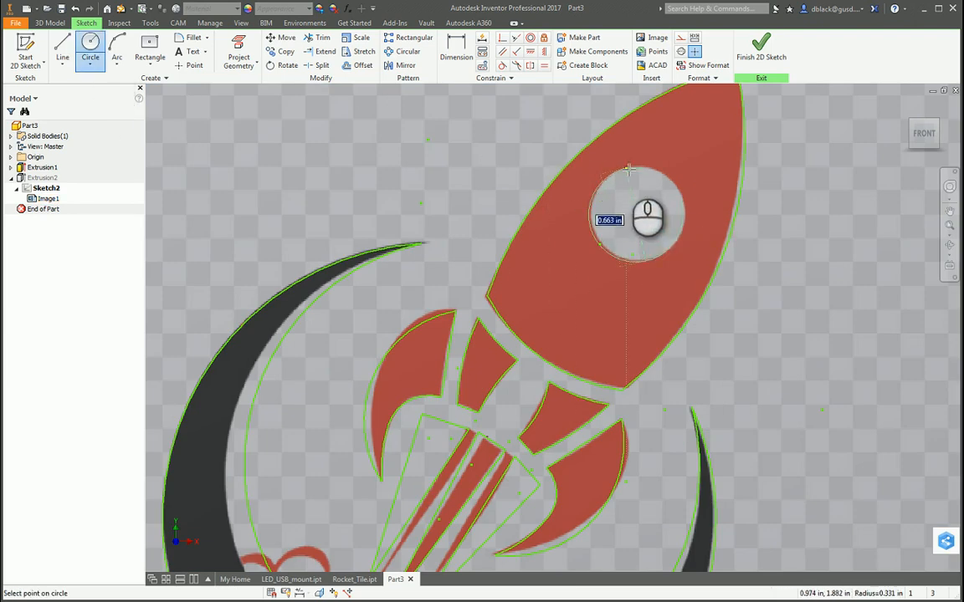
pyautogui.click(629, 171)
pyautogui.press('Escape')
pyautogui.moveTo(635, 215); pyautogui.dragTo(652, 235)
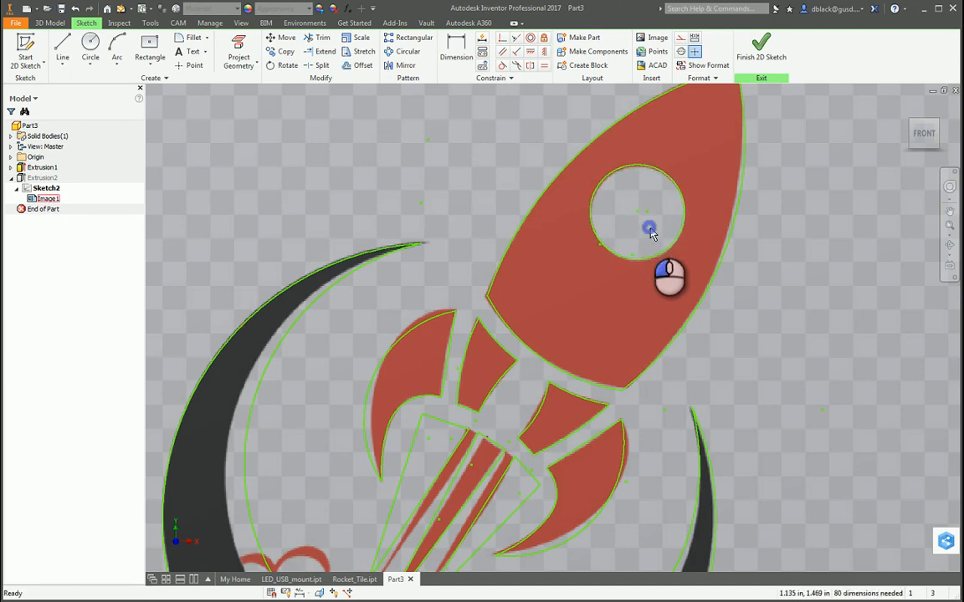
pyautogui.click(758, 46)
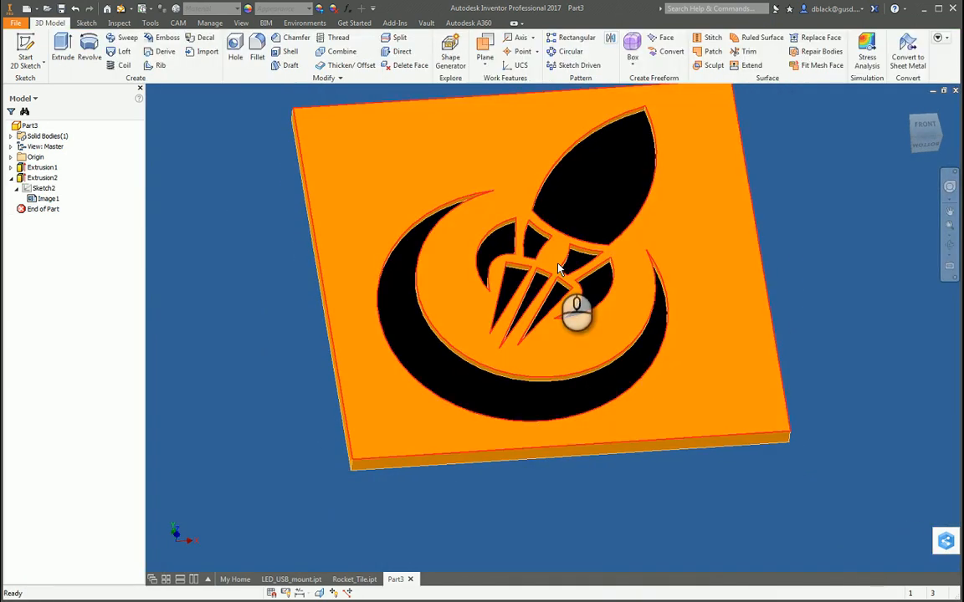
# Edit the logo cut Extrusion2 to exclude the circular window from its profile, keeping the window as a raised island.
pyautogui.scroll(-1, 618, 187)
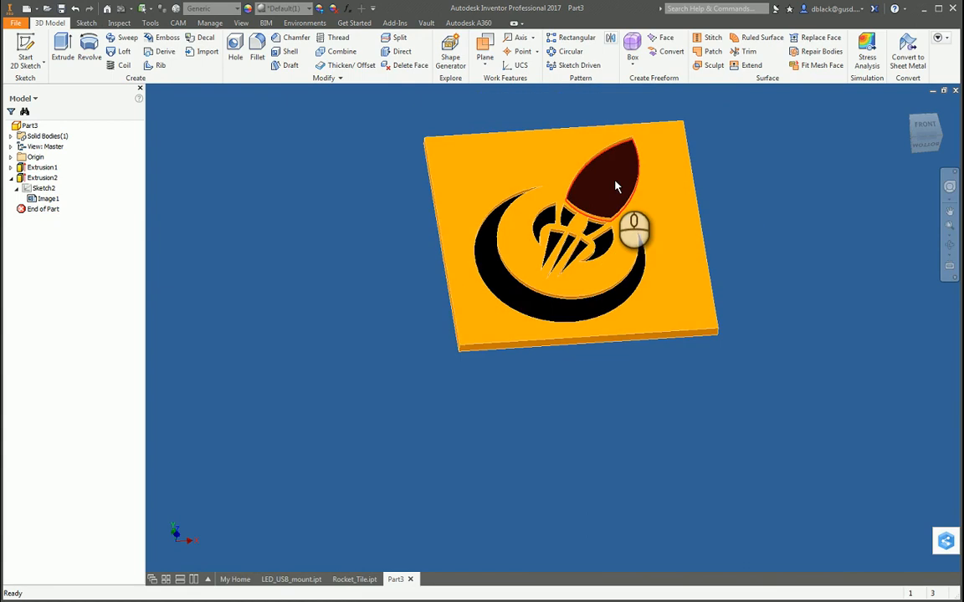
pyautogui.scroll(2, 619, 189)
pyautogui.rightClick(42, 178)
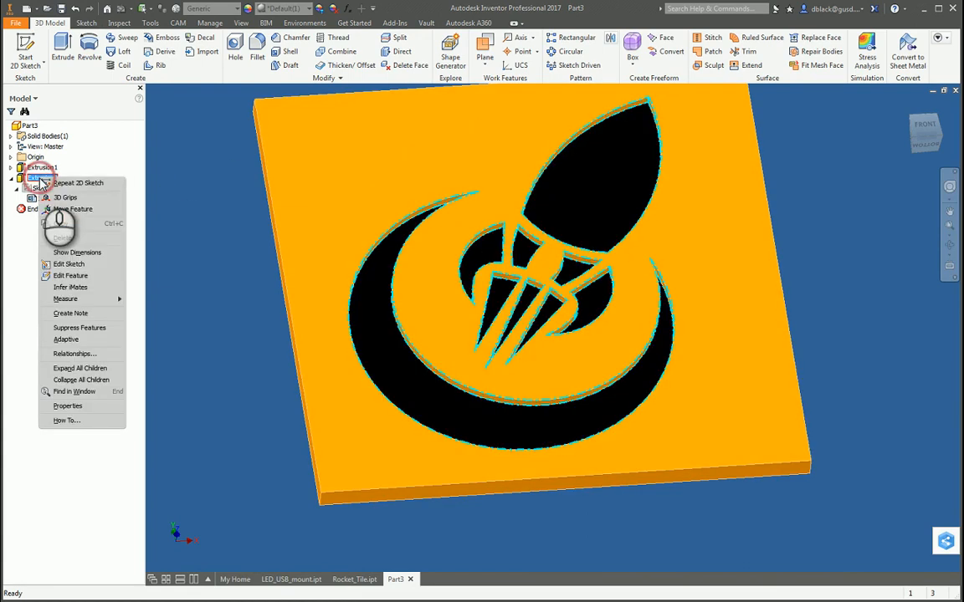
pyautogui.click(70, 276)
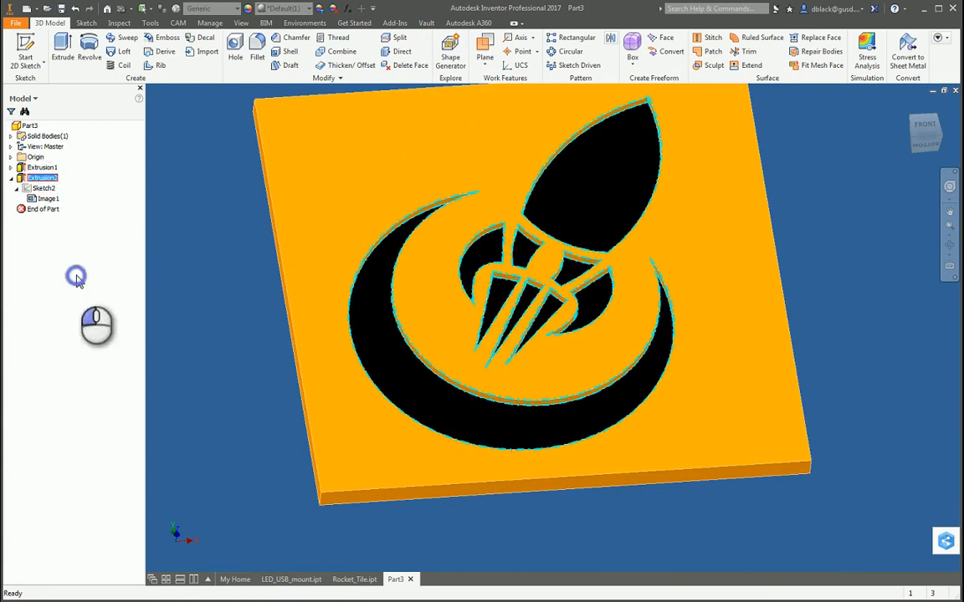
pyautogui.click(189, 141)
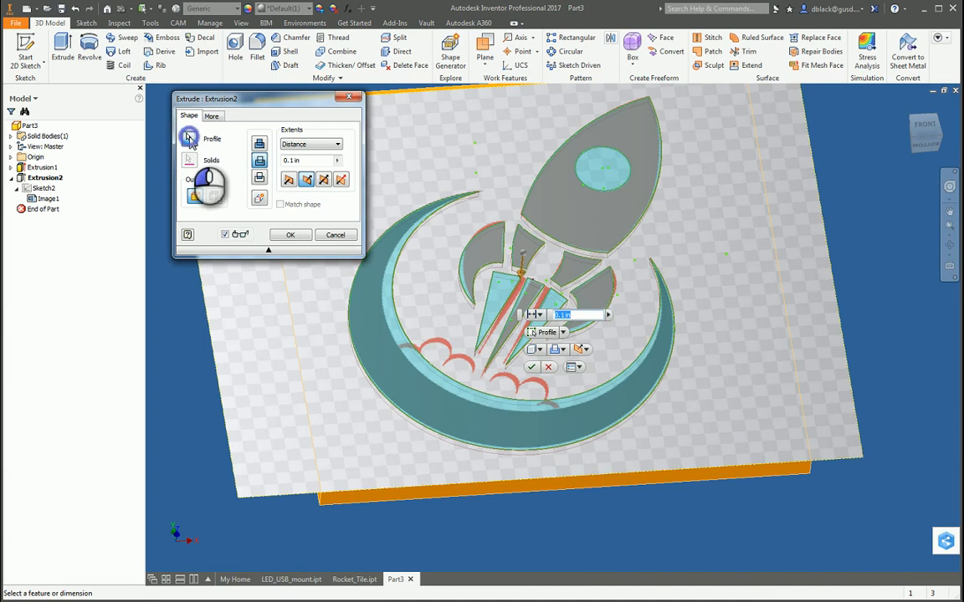
pyautogui.moveTo(283, 102); pyautogui.dragTo(257, 101)
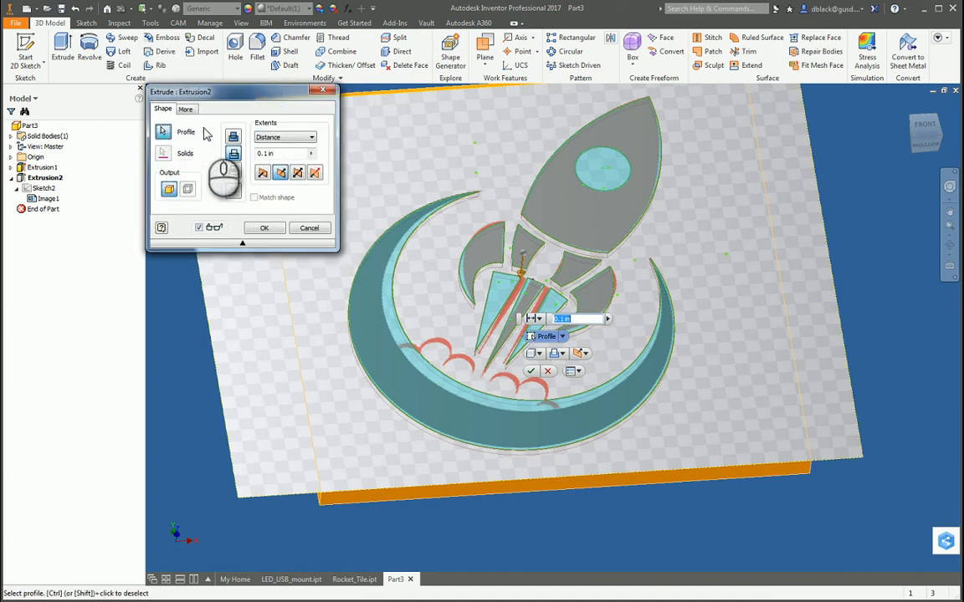
pyautogui.keyDown('ctrl'); pyautogui.click(603, 180); pyautogui.keyUp('ctrl')
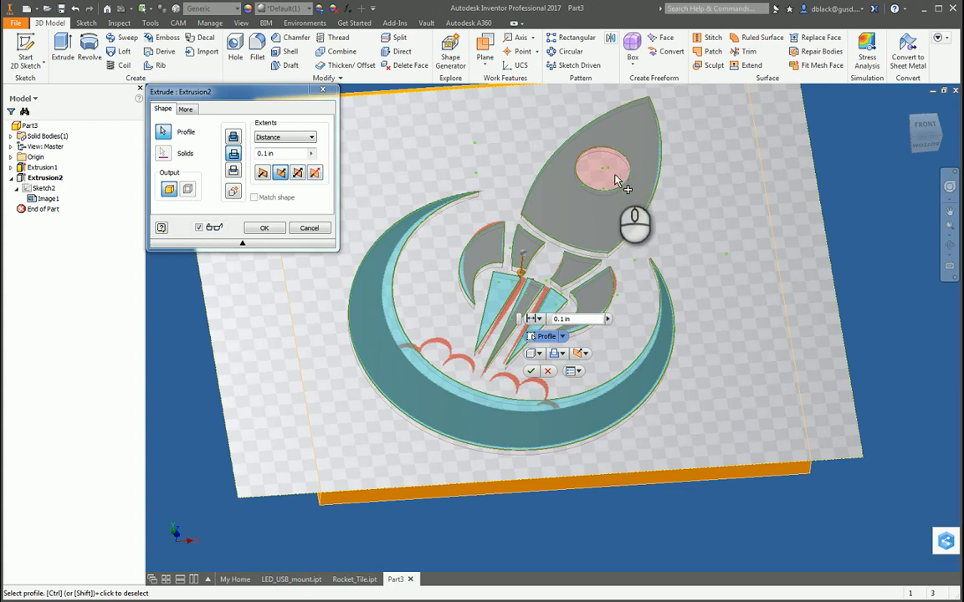
pyautogui.click(266, 228)
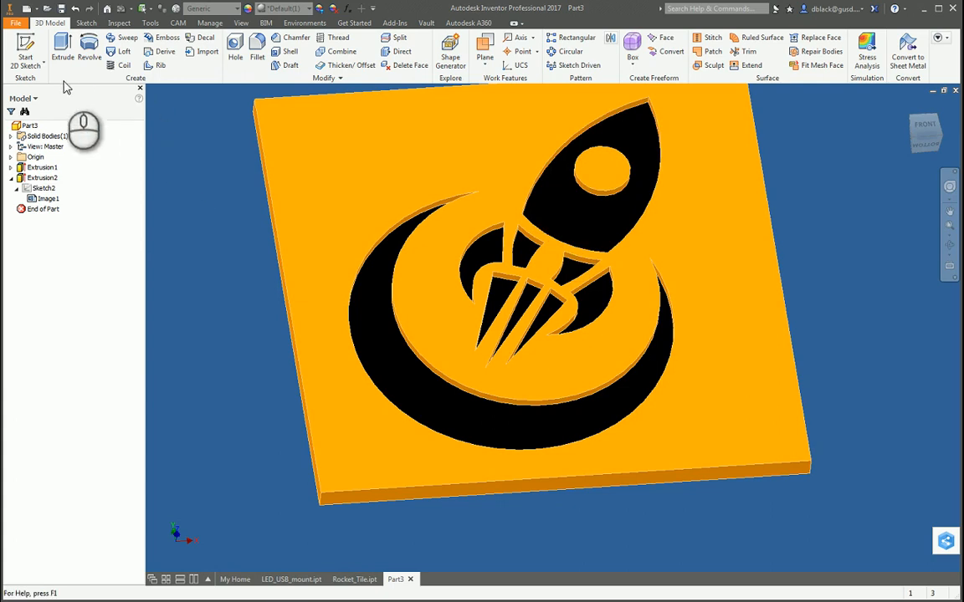
# Return to the CAM operations and regenerate the 2D Pocket toolpath for the changed rocket recess.
pyautogui.click(178, 23)
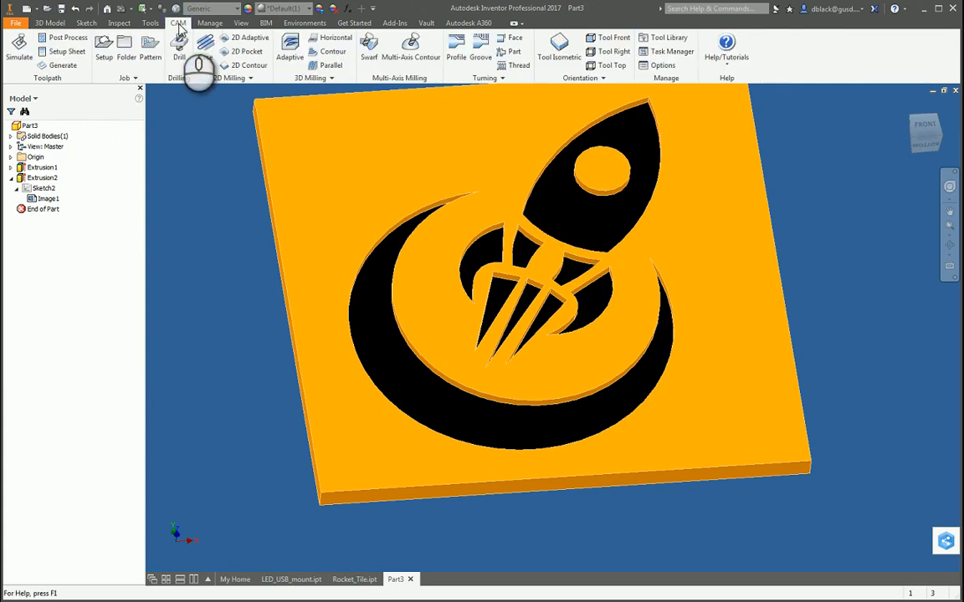
pyautogui.click(21, 98)
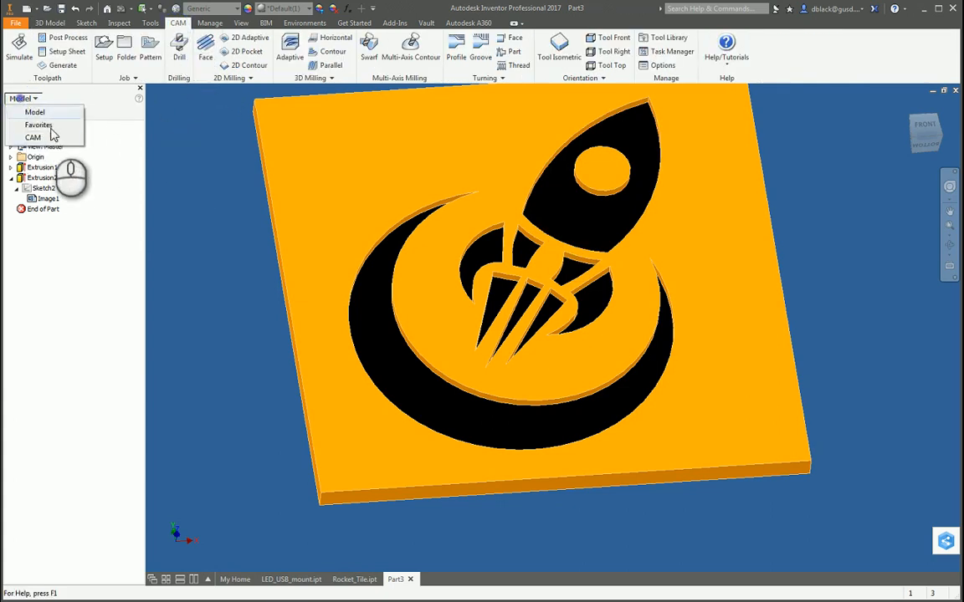
pyautogui.click(33, 137)
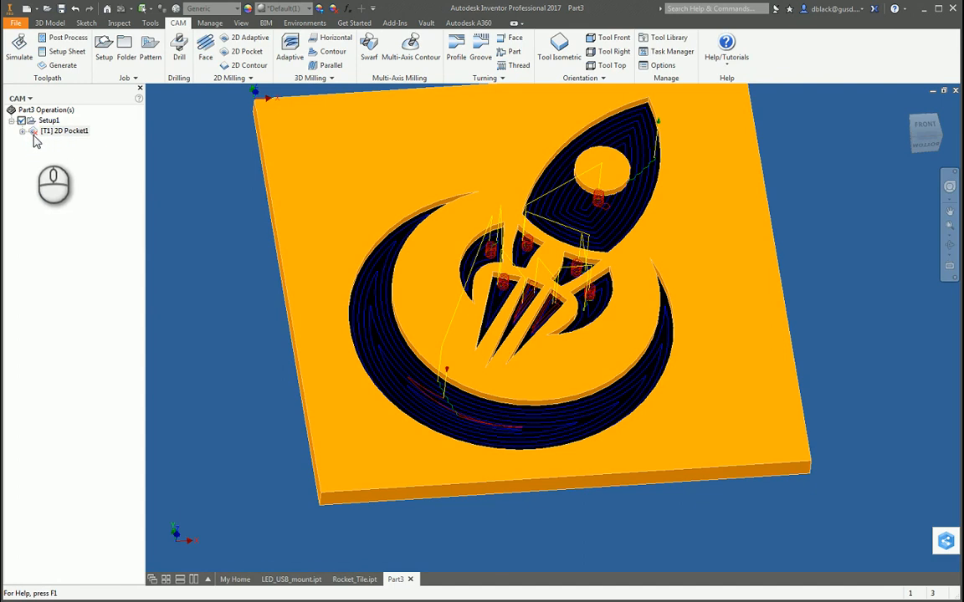
pyautogui.rightClick(65, 132)
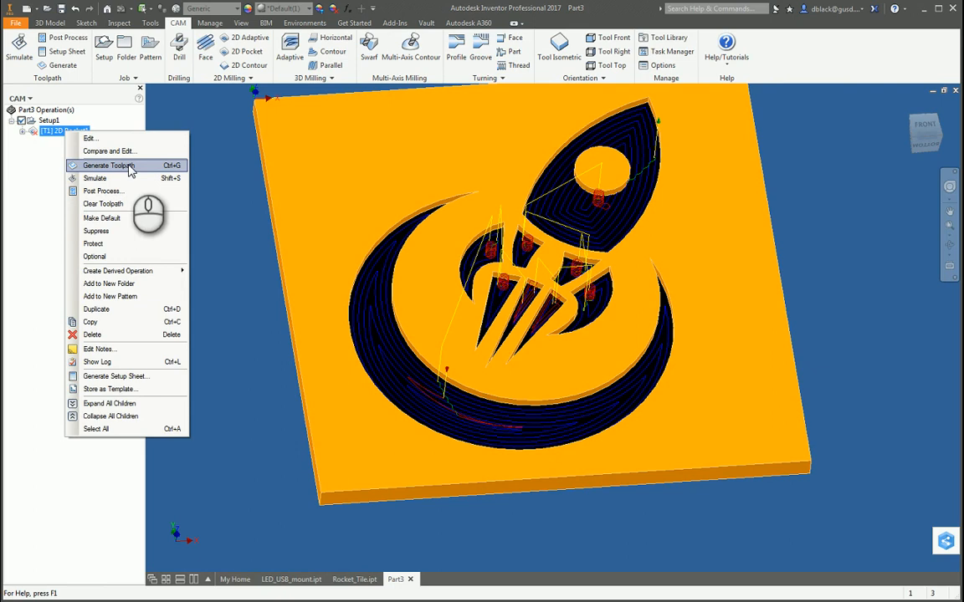
pyautogui.click(109, 166)
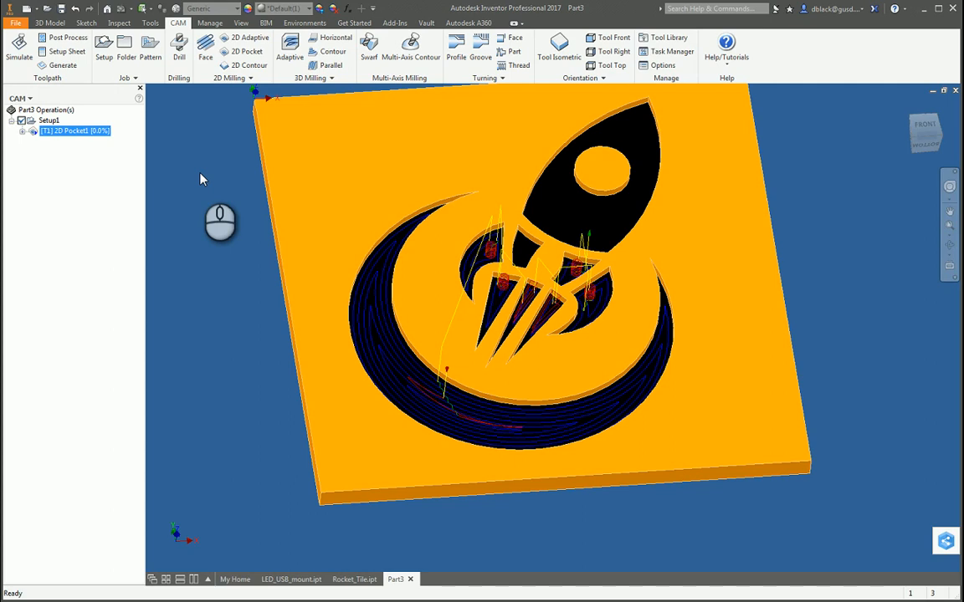
# Examine the regenerated 2D Pocket toolpath around the rocket's round window and the ramp entries in the logo recesses.
pyautogui.scroll(5, 601, 191)
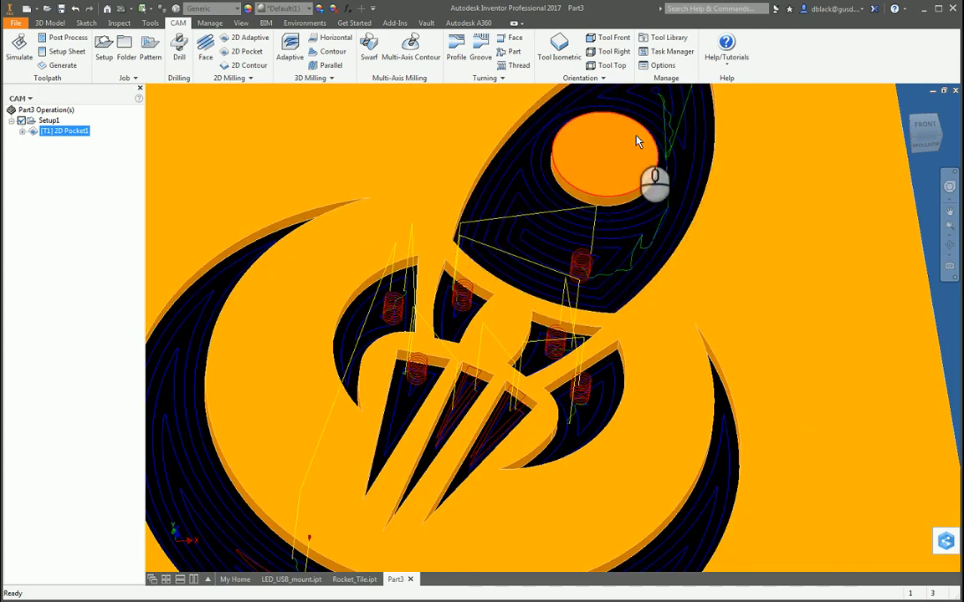
pyautogui.scroll(-5, 637, 186)
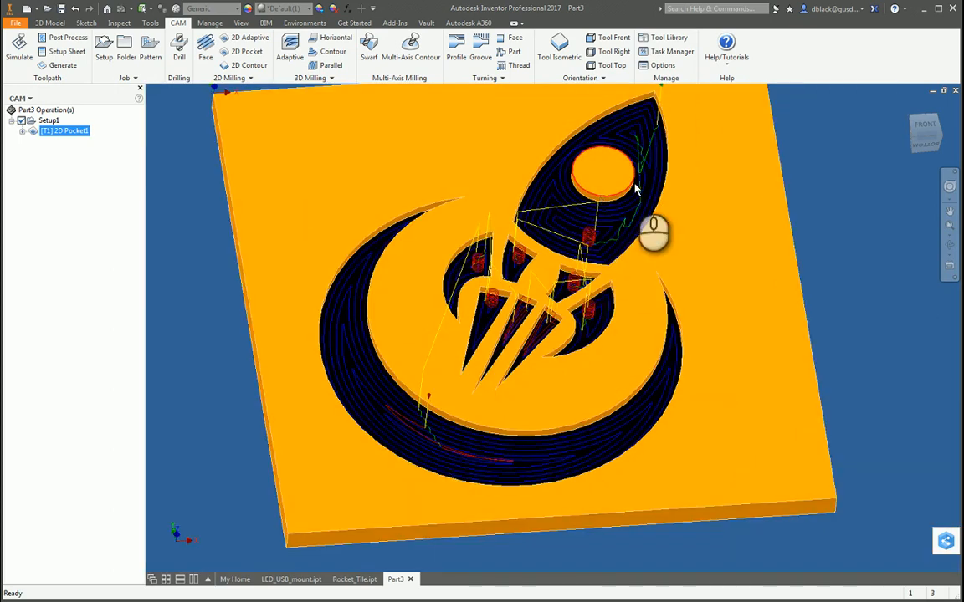
pyautogui.scroll(7, 634, 206)
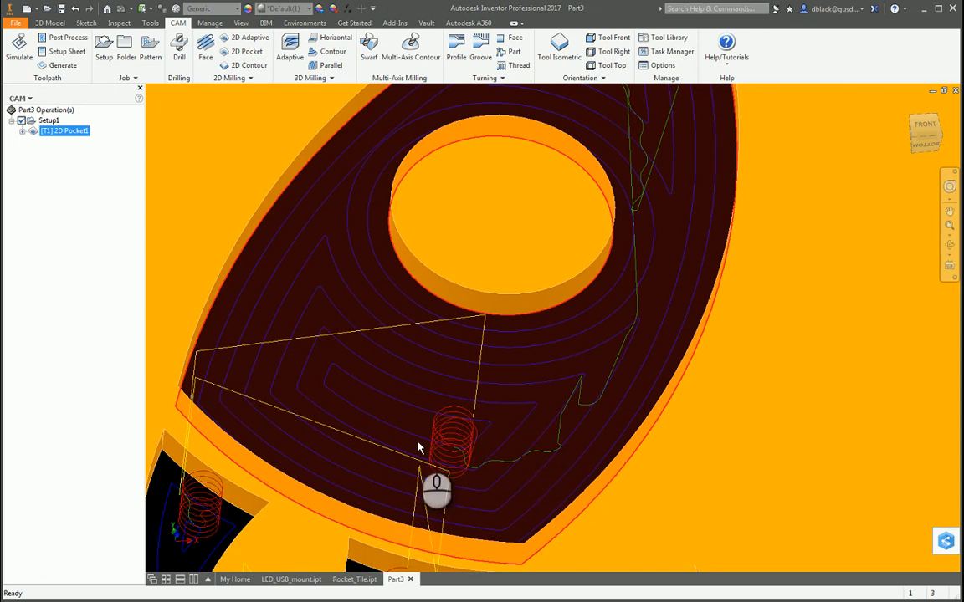
pyautogui.scroll(-2, 508, 433)
pyautogui.scroll(-4, 499, 443)
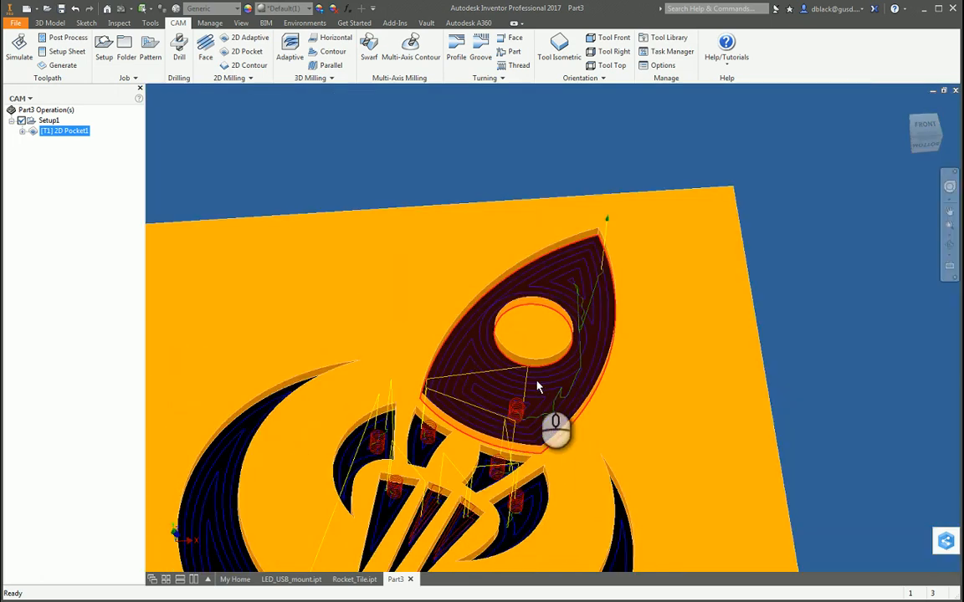
pyautogui.scroll(6, 520, 468)
pyautogui.scroll(-5, 531, 413)
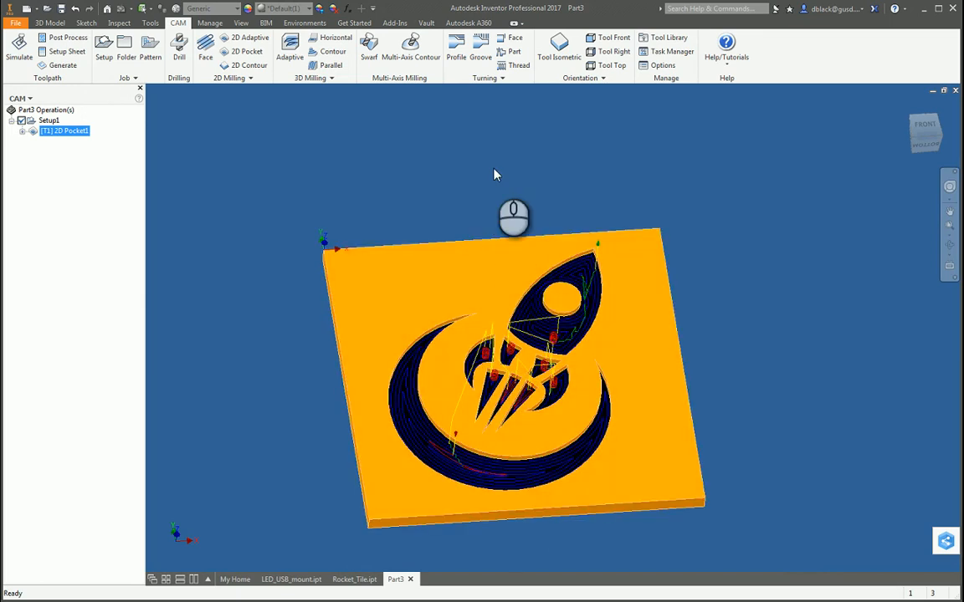
pyautogui.scroll(-3, 520, 182)
pyautogui.scroll(4, 514, 337)
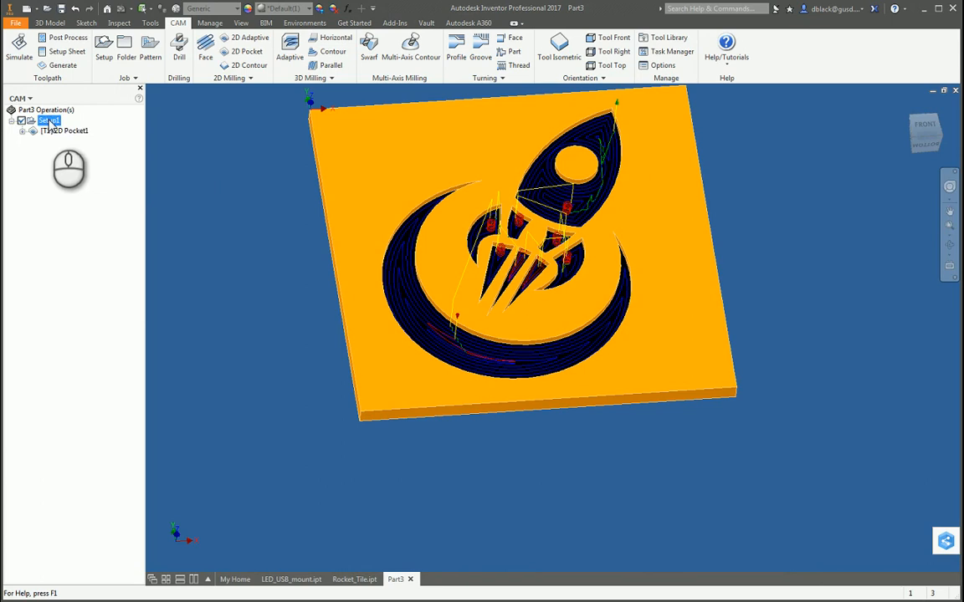
# Start the machining simulation of Setup1 and set its toolpath mode to Tail.
pyautogui.scroll(-3, 203, 301)
pyautogui.scroll(4, 204, 289)
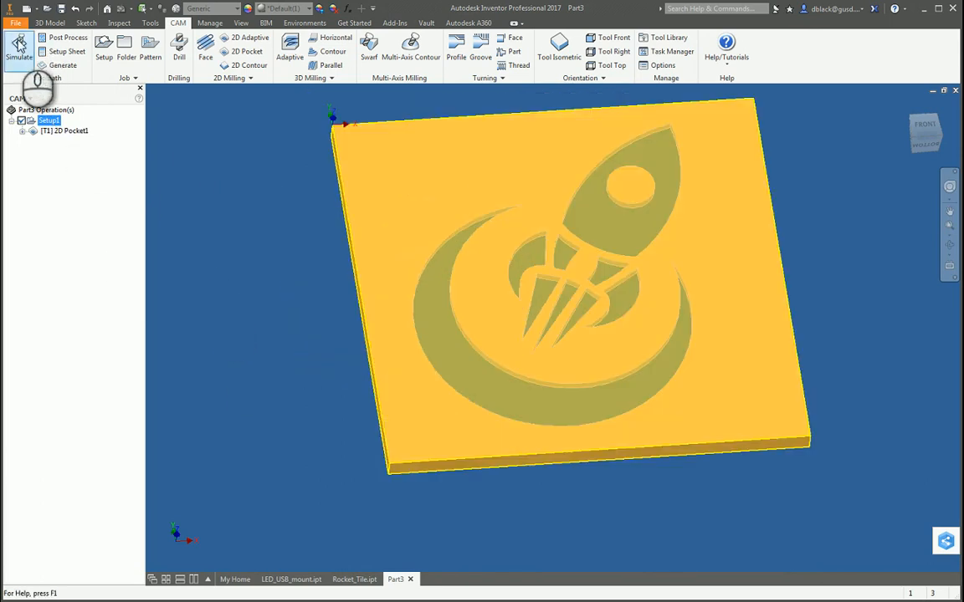
pyautogui.click(18, 43)
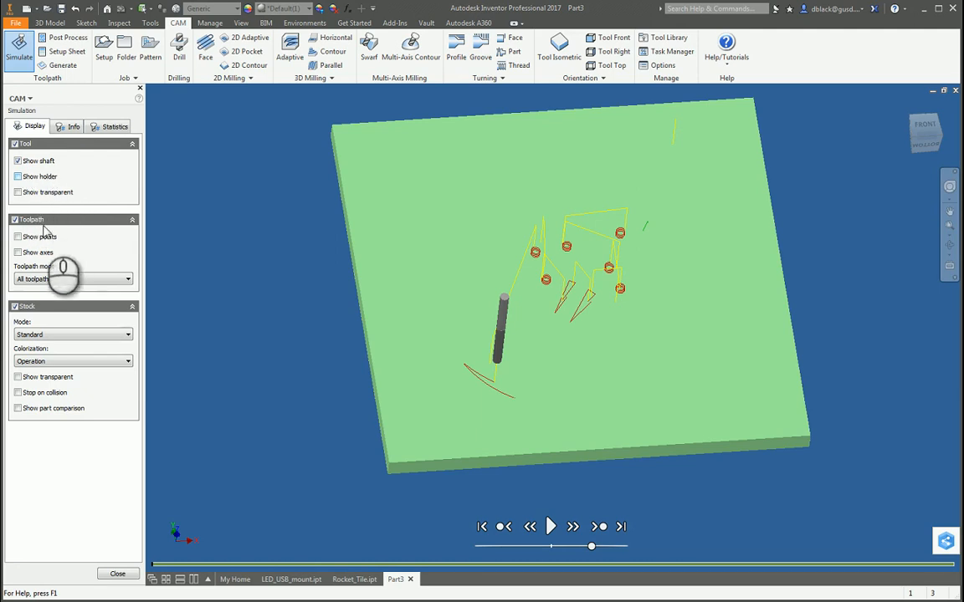
pyautogui.click(67, 280)
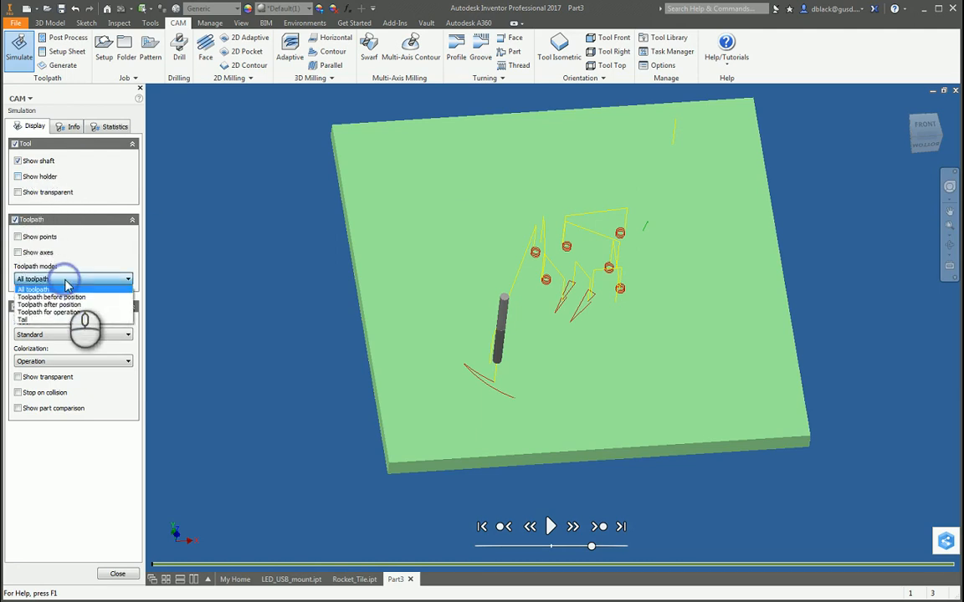
pyautogui.click(35, 320)
# Try the Use material colorization on the simulated stock, and set it back to Operation.
pyautogui.click(80, 363)
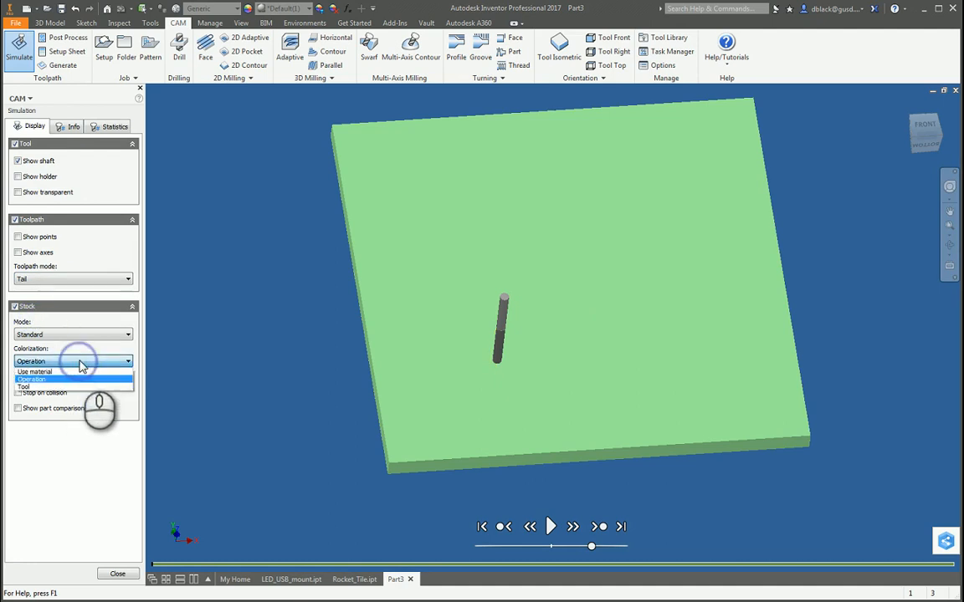
pyautogui.click(50, 372)
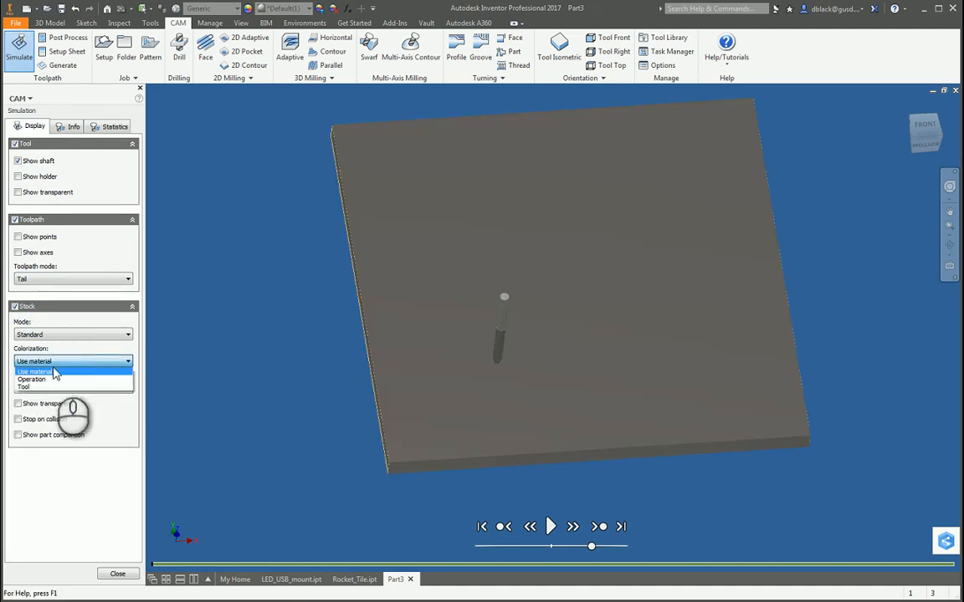
pyautogui.click(37, 369)
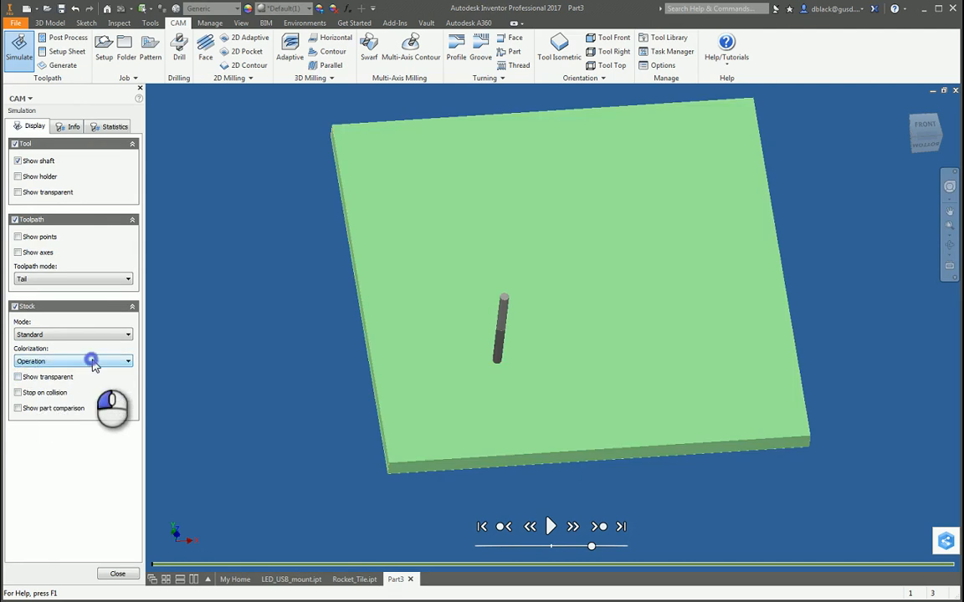
pyautogui.click(92, 361)
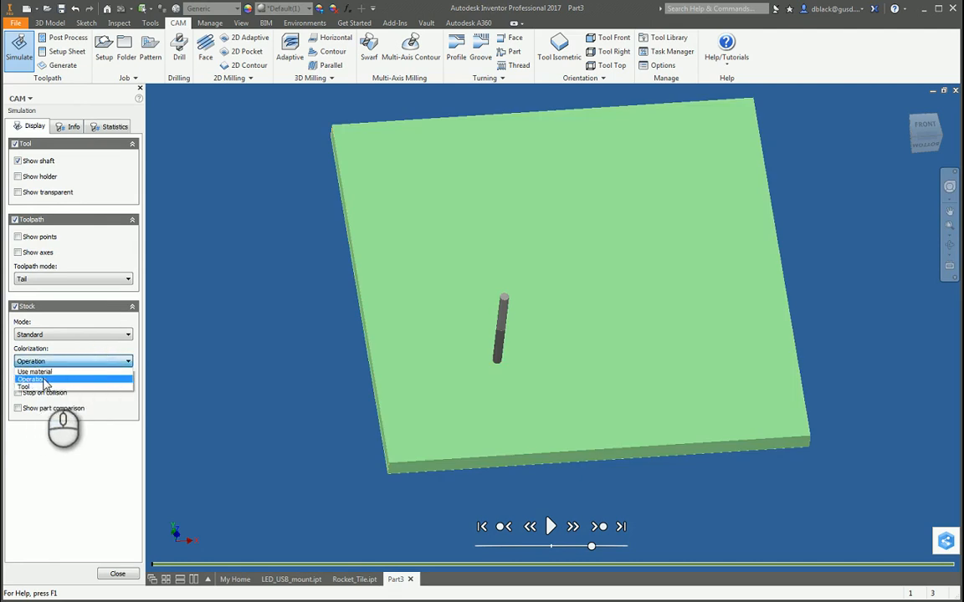
pyautogui.click(46, 380)
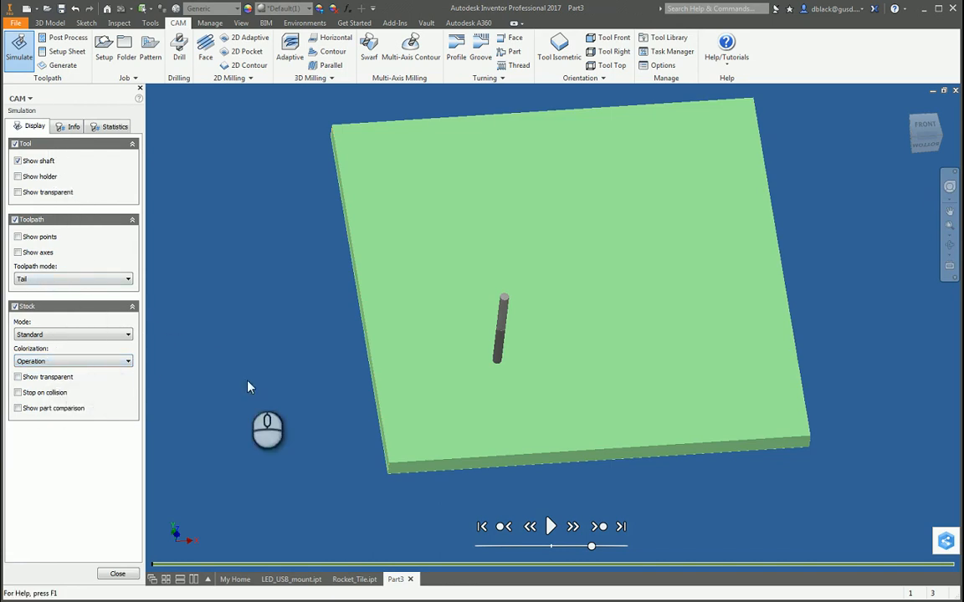
# Play the 2D Pocket simulation and raise its playback speed to run through all the logo recesses.
pyautogui.click(550, 526)
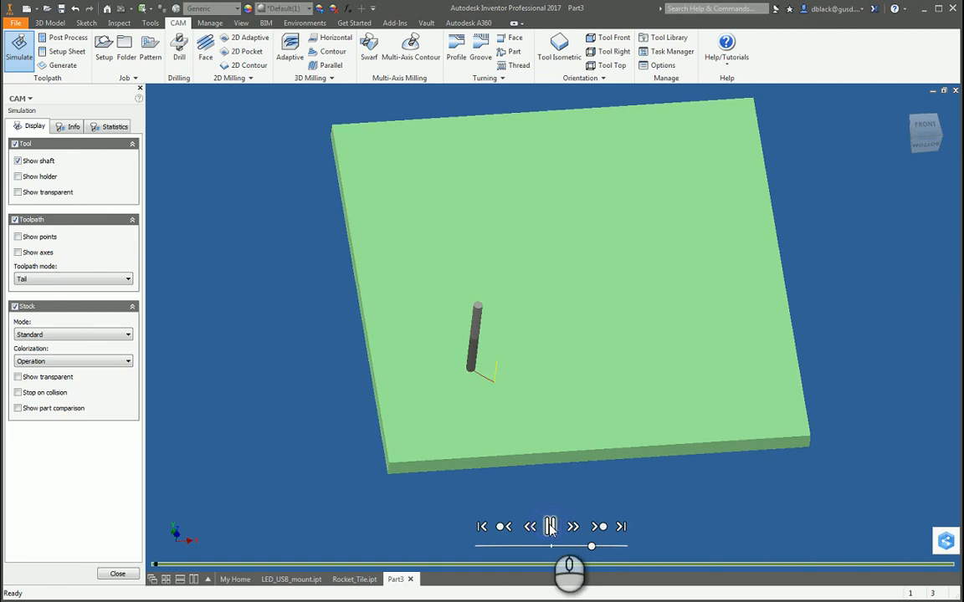
pyautogui.scroll(4, 537, 483)
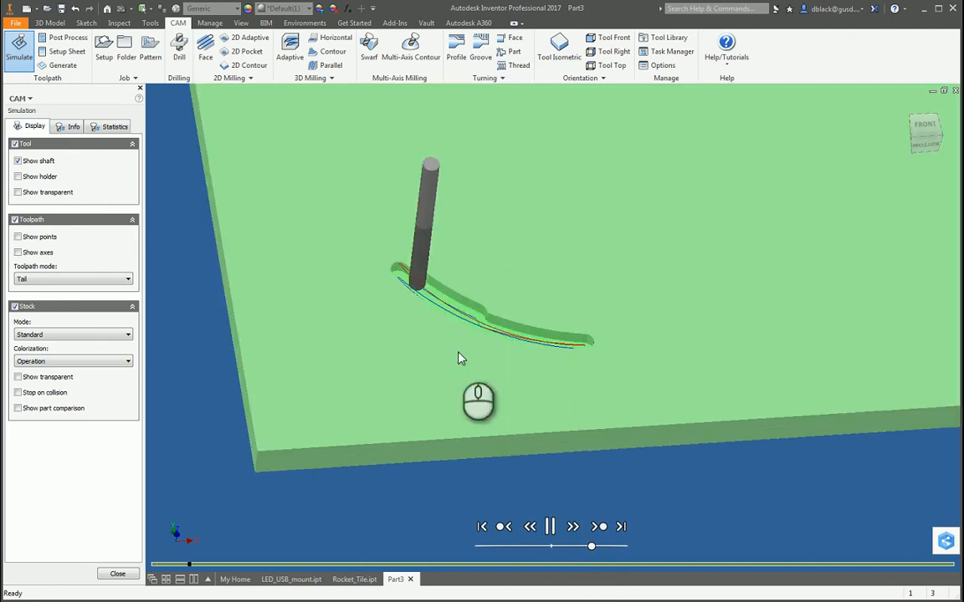
pyautogui.scroll(-4, 528, 398)
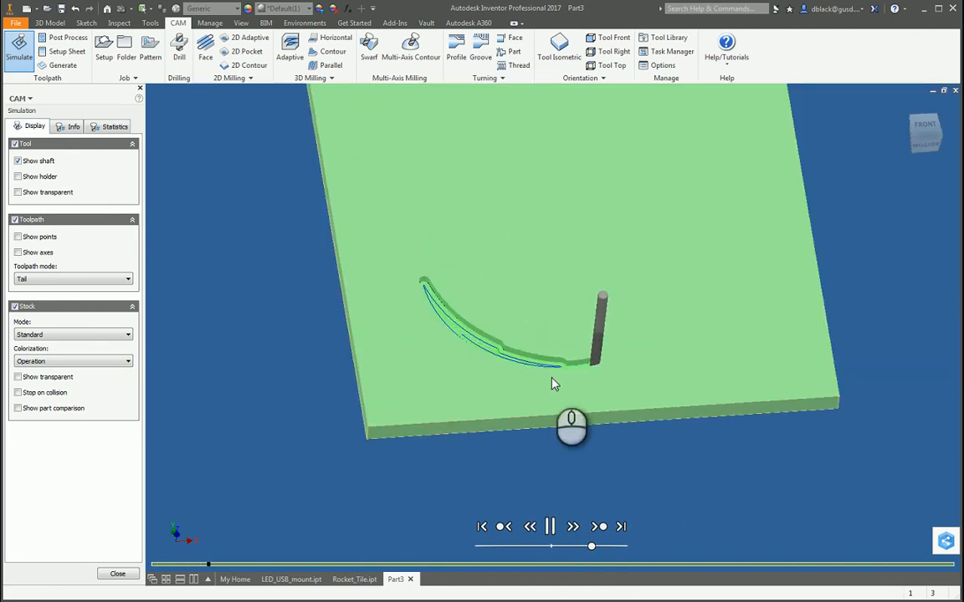
pyautogui.moveTo(590, 545); pyautogui.dragTo(617, 545)
pyautogui.scroll(-2, 609, 538)
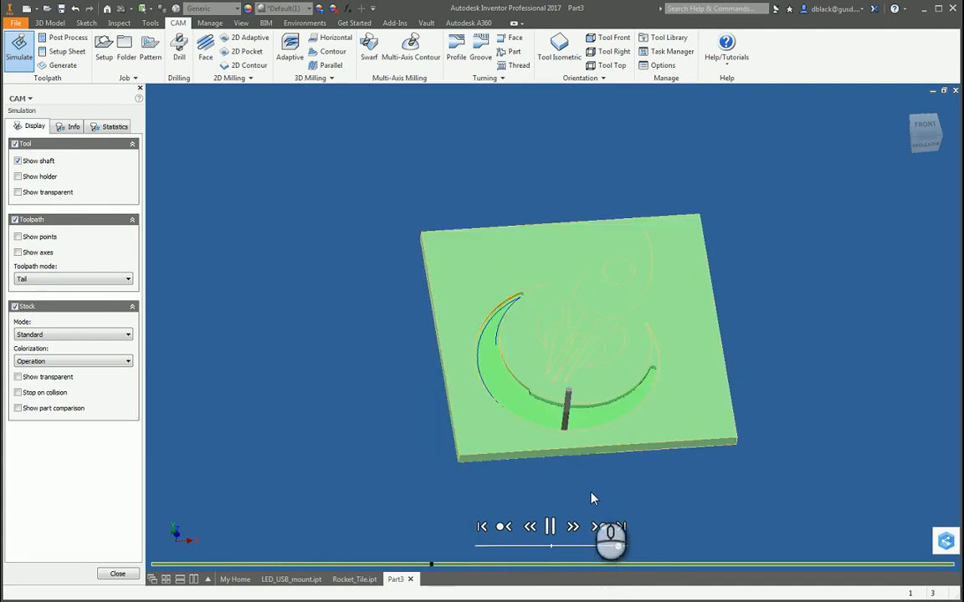
# Examine the machined crescent, flame and rocket recesses and the raised round window in the simulated stock.
pyautogui.scroll(5, 587, 403)
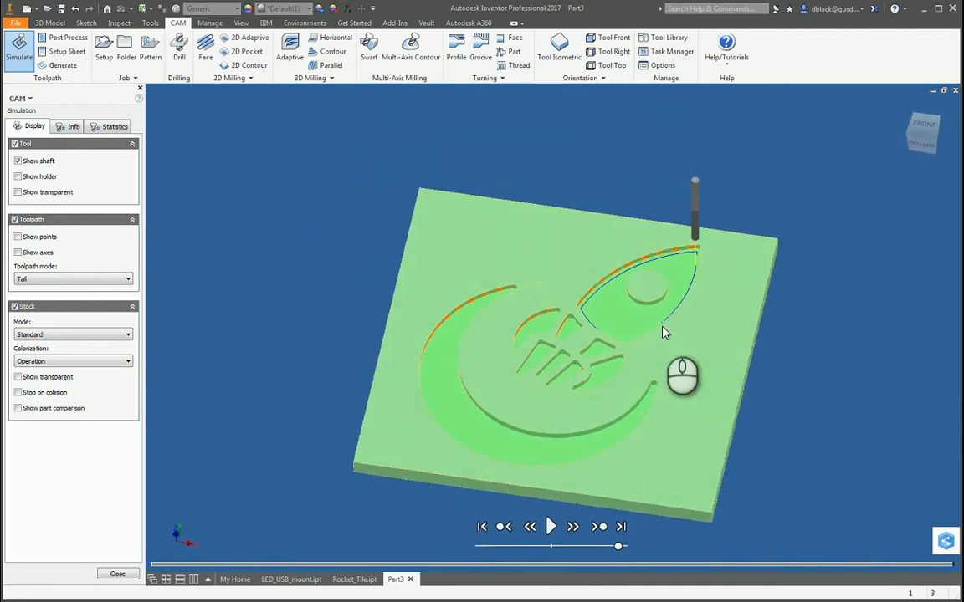
pyautogui.scroll(-6, 632, 258)
pyautogui.scroll(6, 632, 264)
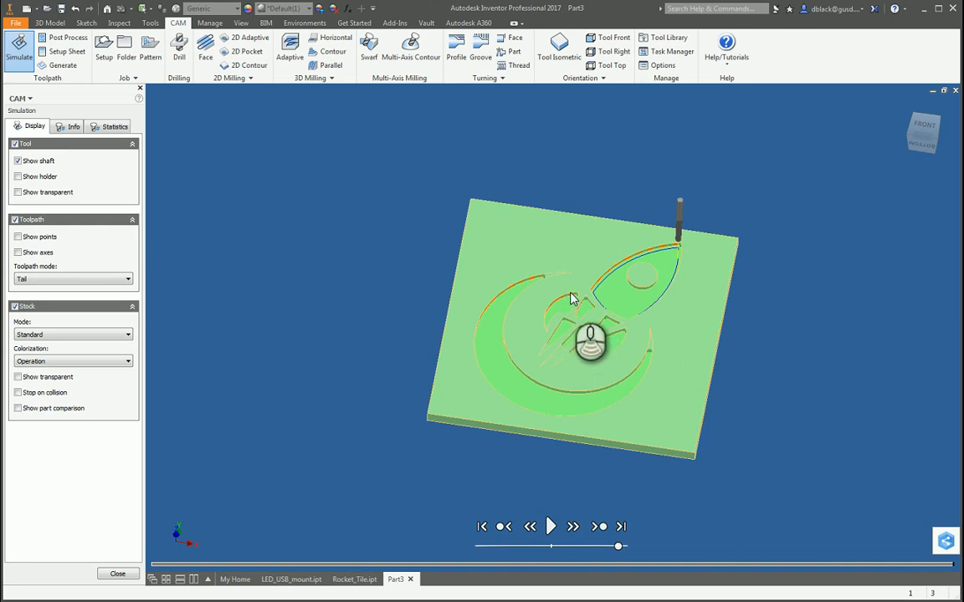
pyautogui.scroll(3, 571, 298)
pyautogui.scroll(3, 504, 299)
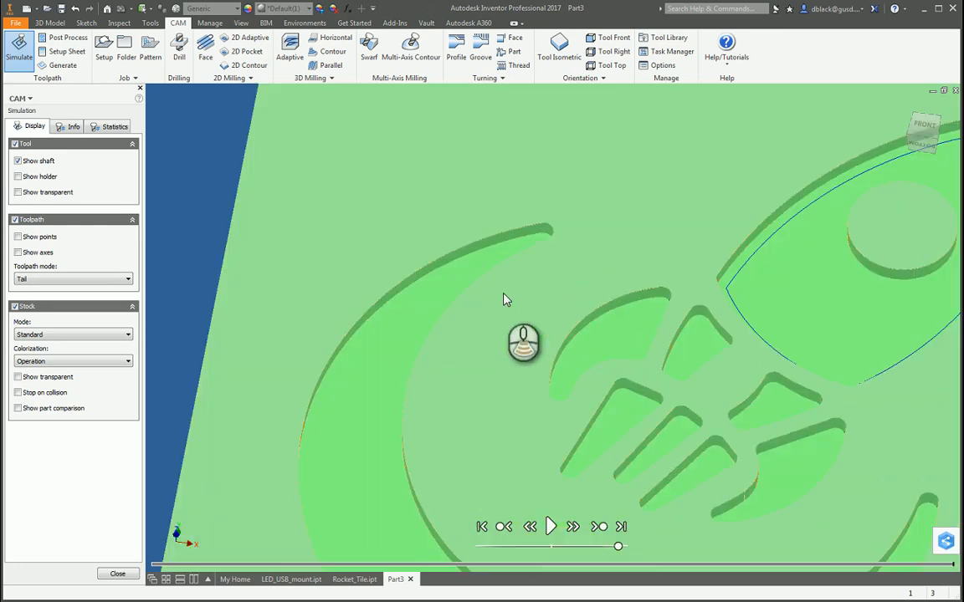
pyautogui.scroll(-5, 624, 301)
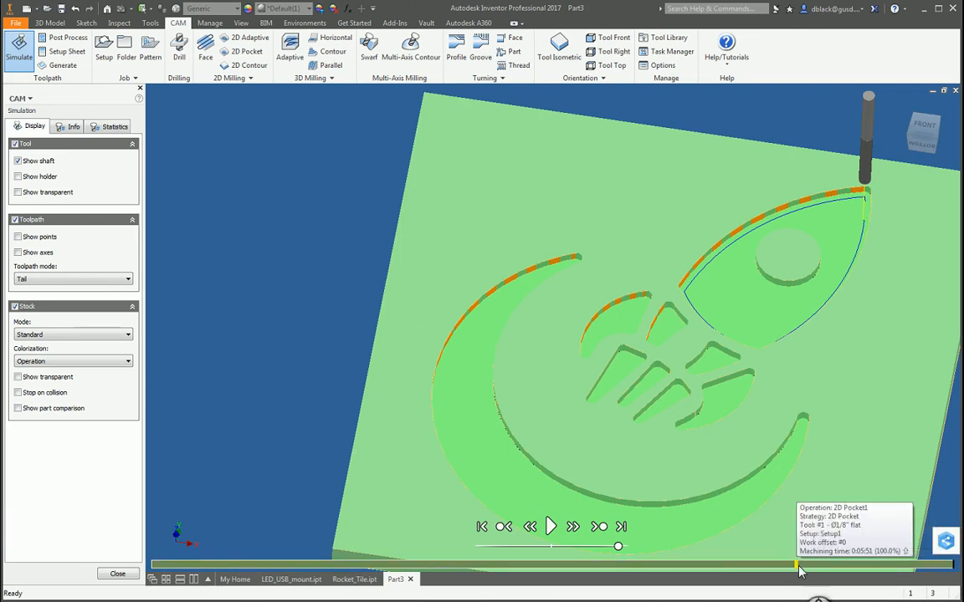
# Replay the crescent recess's cutting from the start at a reduced speed, and close the simulation.
pyautogui.keyDown('shift'); pyautogui.moveTo(661, 502); pyautogui.dragTo(623, 460, button='middle'); pyautogui.keyUp('shift')
pyautogui.keyDown('shift'); pyautogui.moveTo(798, 405); pyautogui.dragTo(691, 526, button='middle'); pyautogui.keyUp('shift')
pyautogui.click(549, 525)
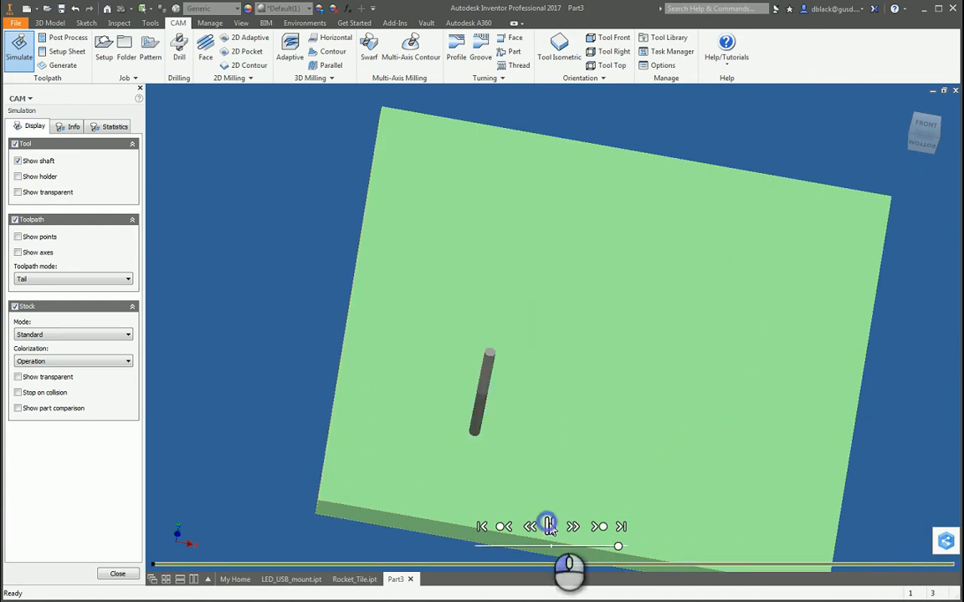
pyautogui.moveTo(618, 547); pyautogui.dragTo(616, 548)
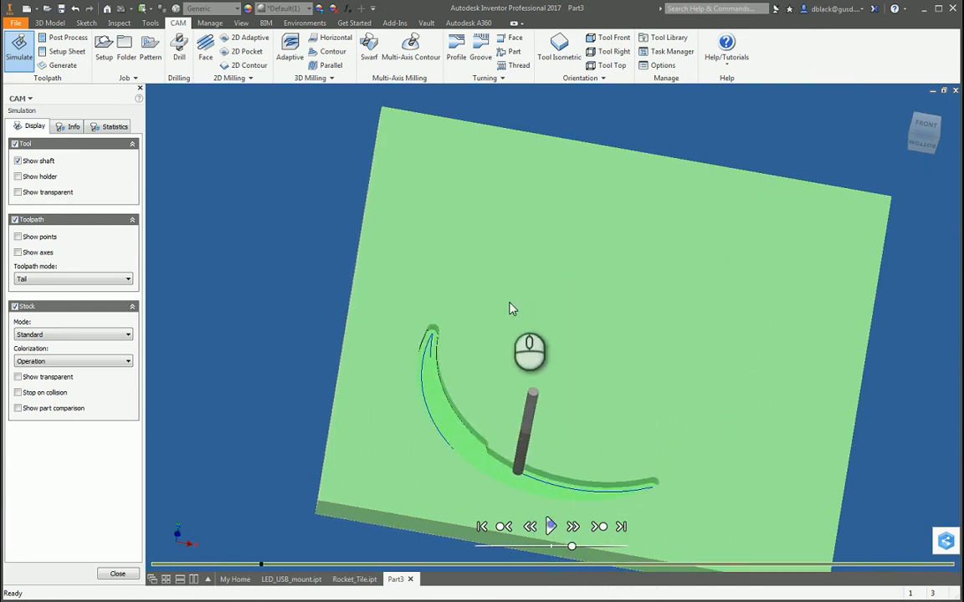
pyautogui.moveTo(483, 284); pyautogui.dragTo(574, 305)
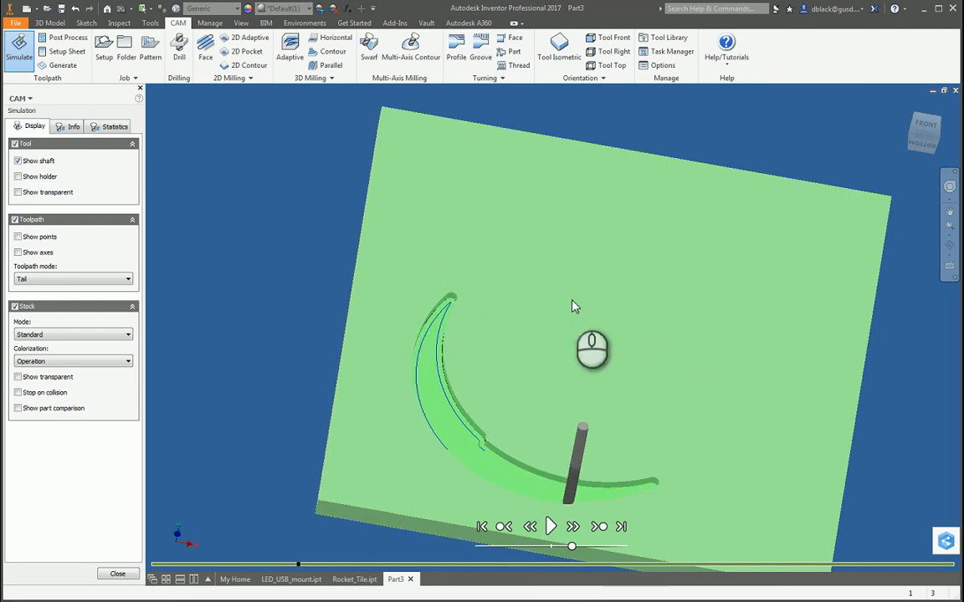
pyautogui.click(118, 573)
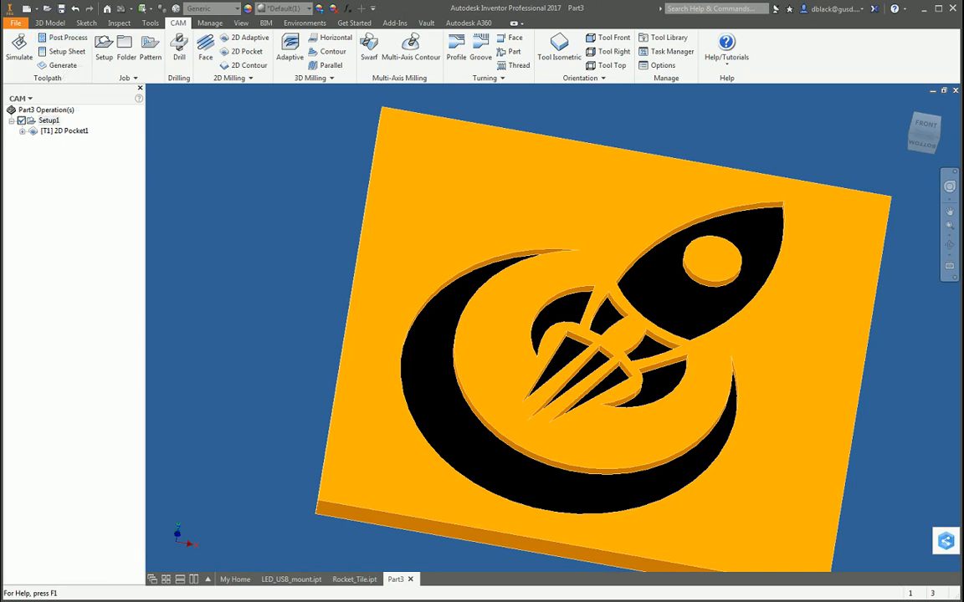
# Open post processing for the setup and choose the fanuc.cps - Generic FANUC configuration, keeping program number 1001.
pyautogui.moveTo(962, 261); pyautogui.dragTo(486, 158)
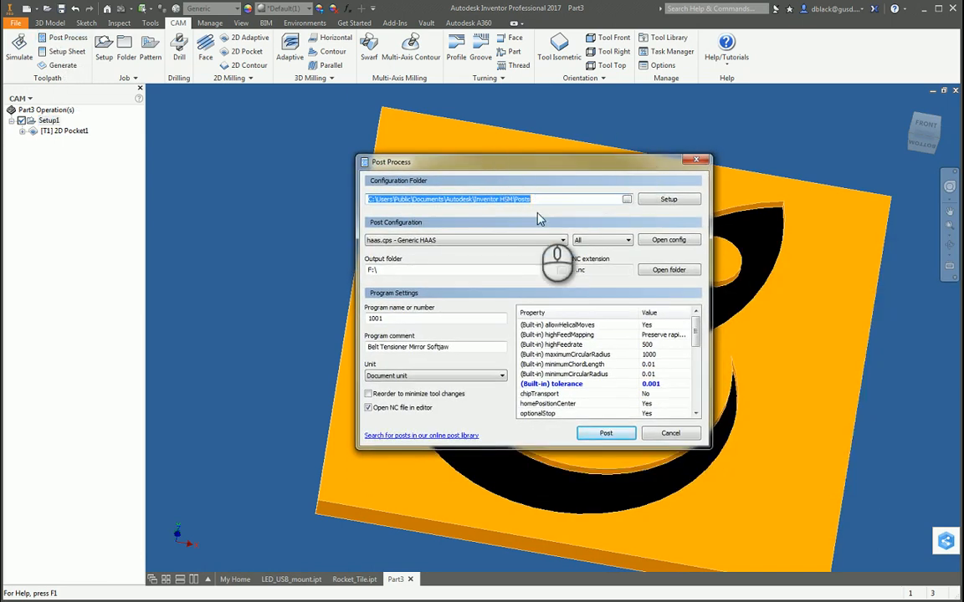
pyautogui.click(570, 199)
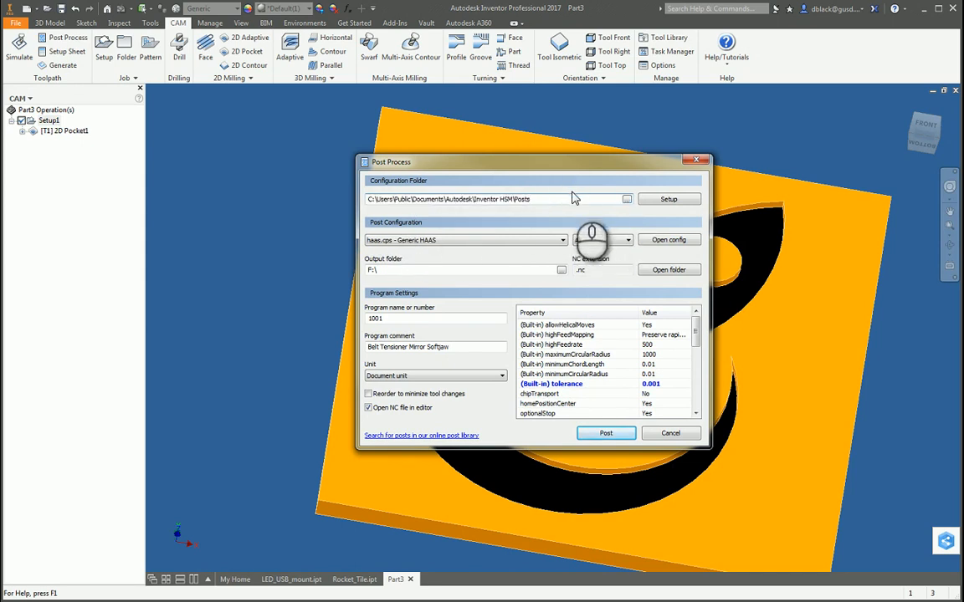
pyautogui.click(536, 240)
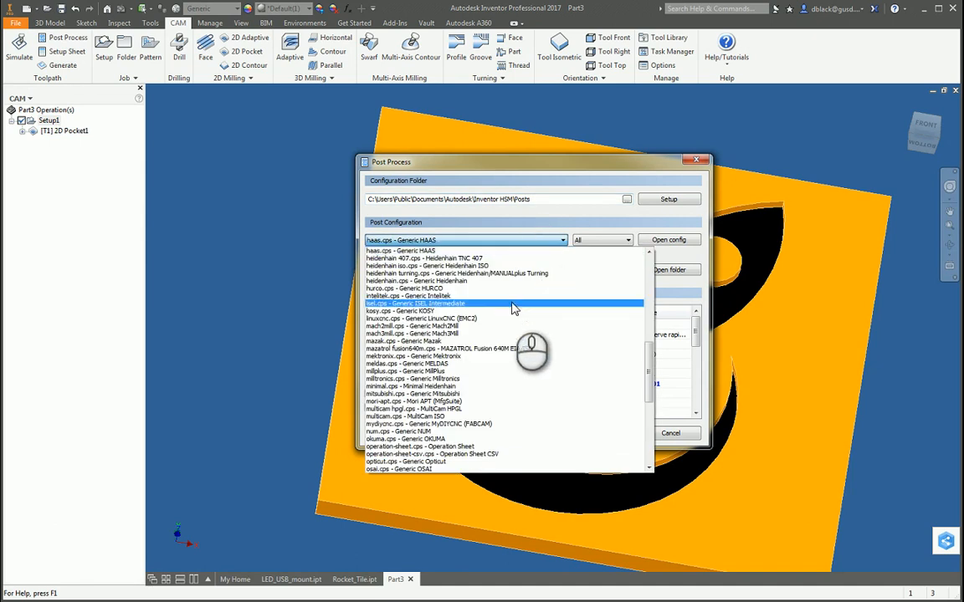
pyautogui.scroll(3, 513, 310)
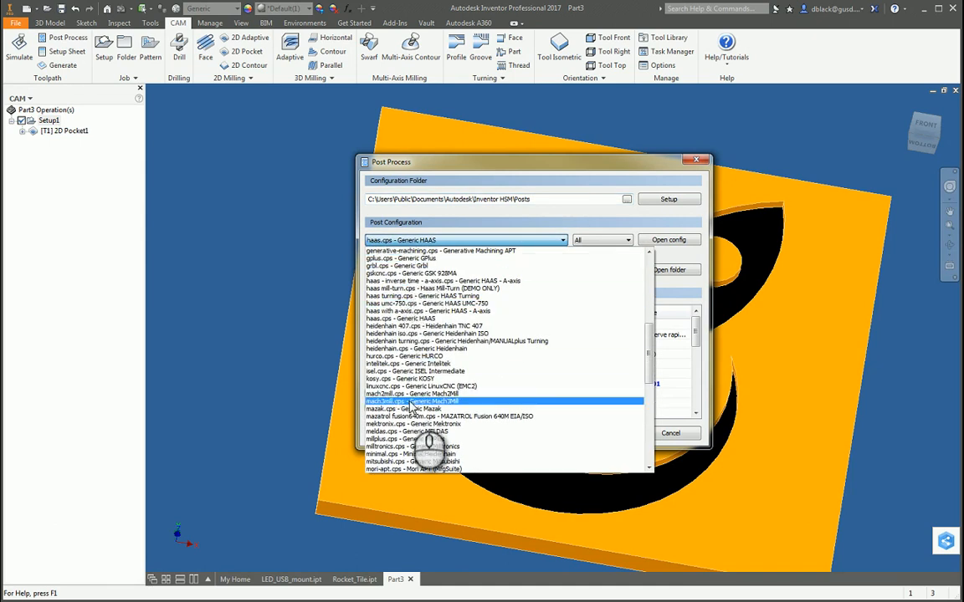
pyautogui.scroll(2, 544, 376)
pyautogui.scroll(1, 649, 335)
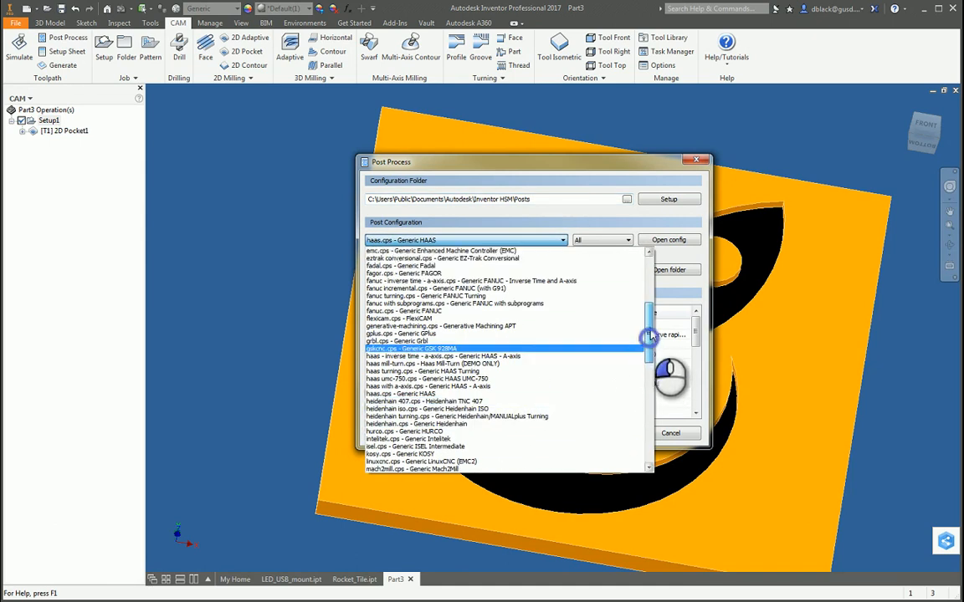
pyautogui.scroll(2, 649, 334)
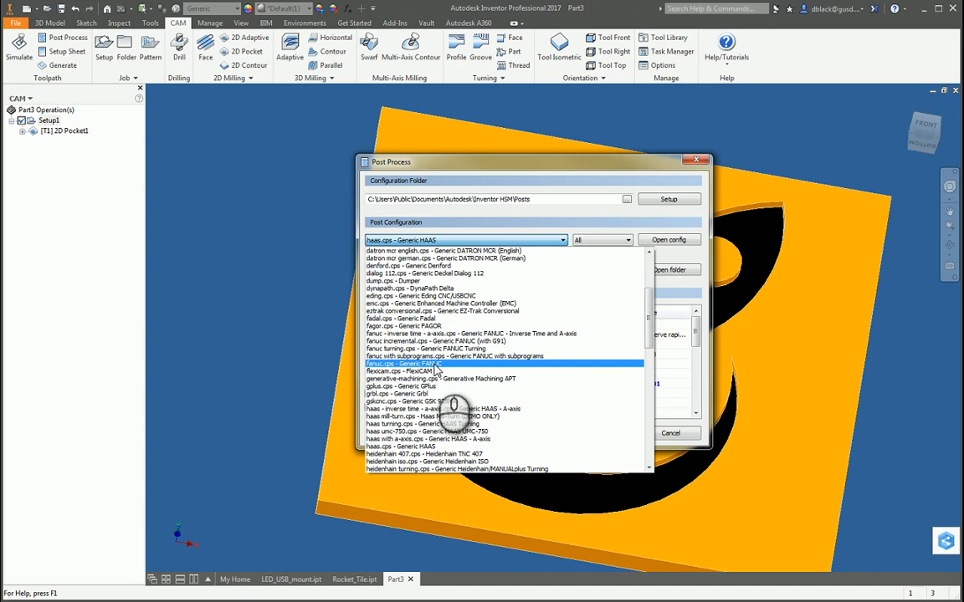
pyautogui.click(434, 368)
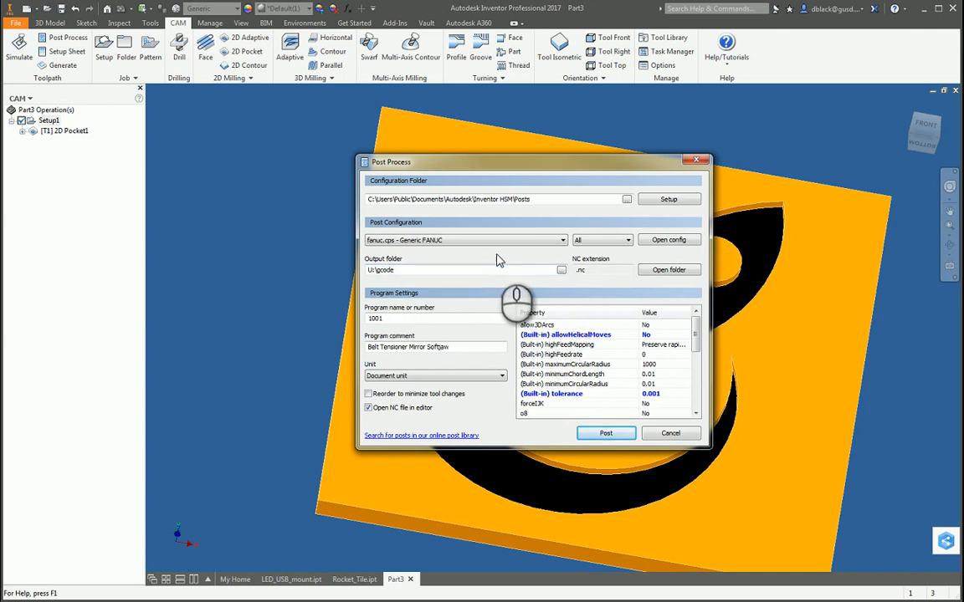
pyautogui.click(401, 318)
pyautogui.moveTo(401, 321)
pyautogui.mouseDown()
pyautogui.moveTo(379, 323)
pyautogui.moveTo(387, 319)
pyautogui.mouseUp()
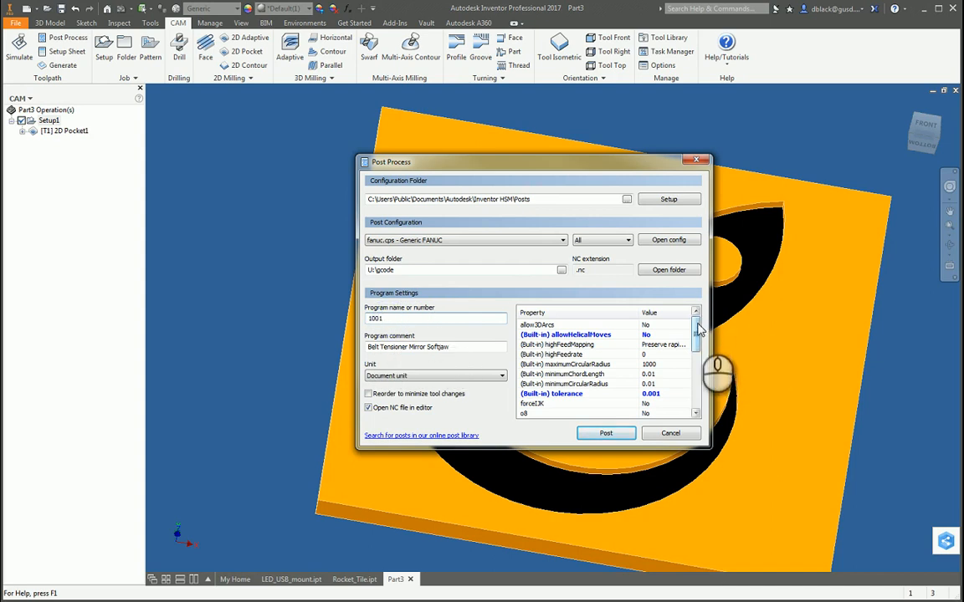
# Try the post property allowHelicalMoves at Yes, and return it to No.
pyautogui.click(653, 336)
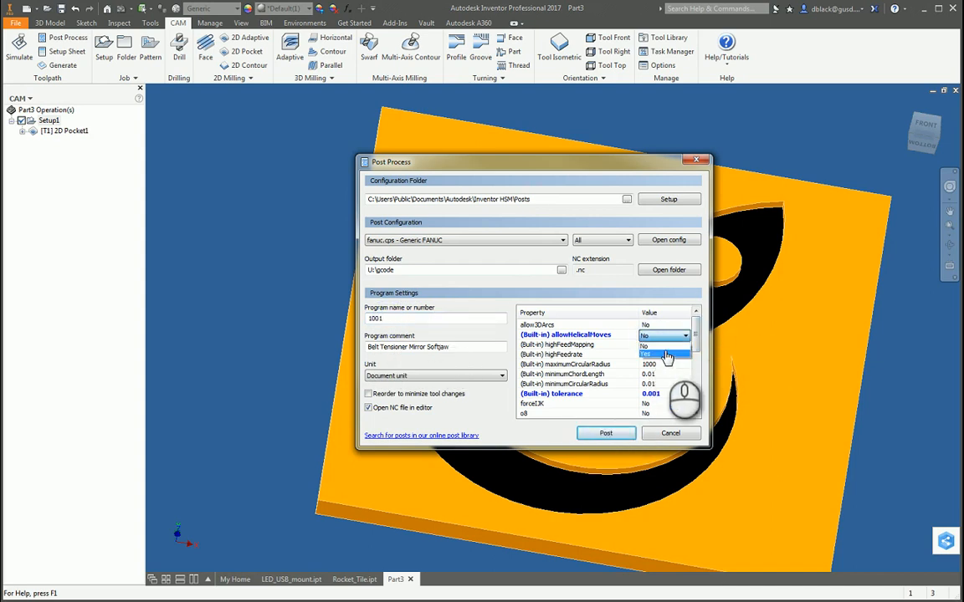
pyautogui.click(664, 353)
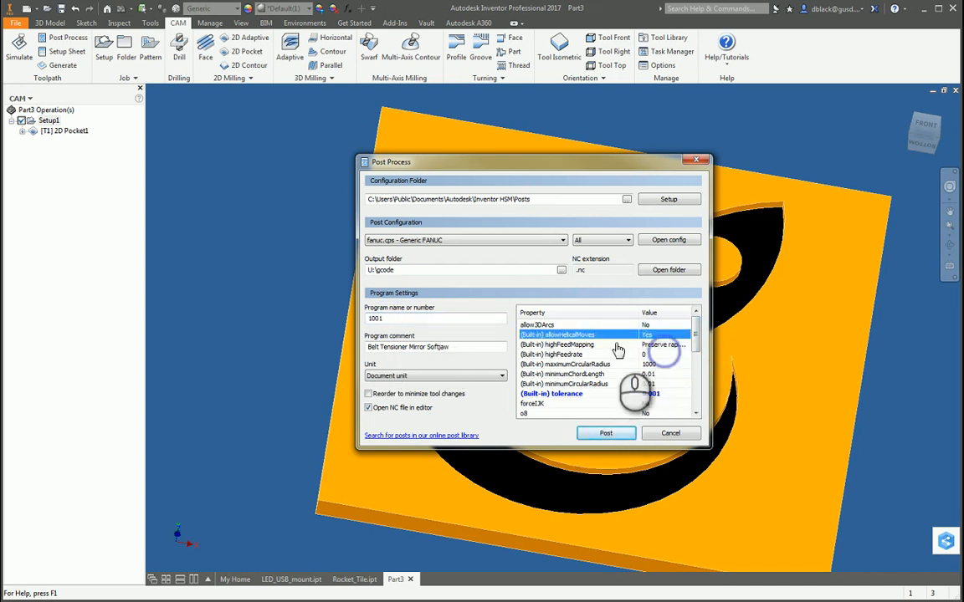
pyautogui.click(673, 337)
pyautogui.click(679, 346)
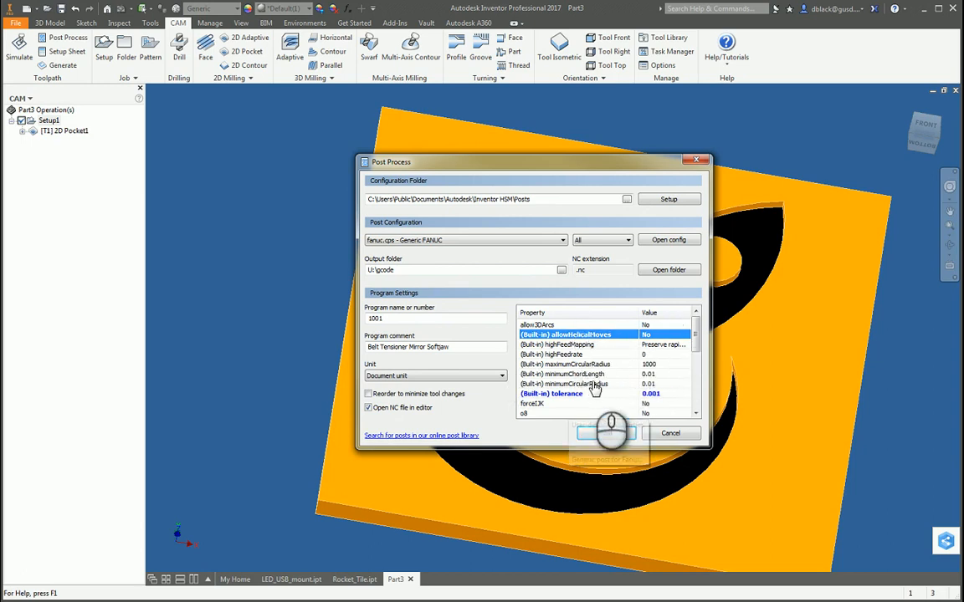
# Set the program comment to Mosaic_Rocket and post the program.
pyautogui.click(477, 347)
pyautogui.moveTo(477, 346); pyautogui.dragTo(344, 347)
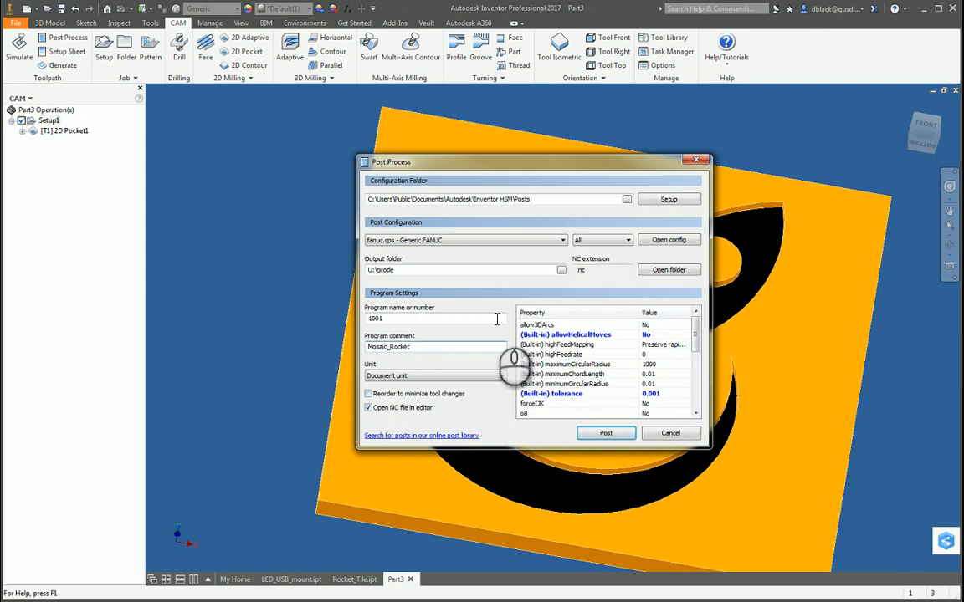
pyautogui.click(607, 433)
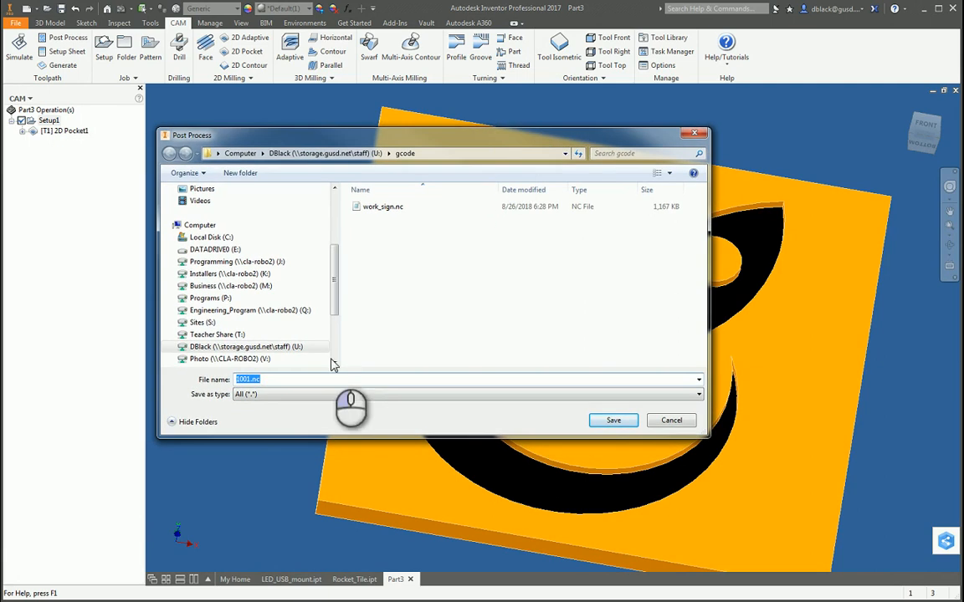
# Name the posted NC file mosaic_rocket.nc and save it in the gcode folder.
pyautogui.click(260, 383)
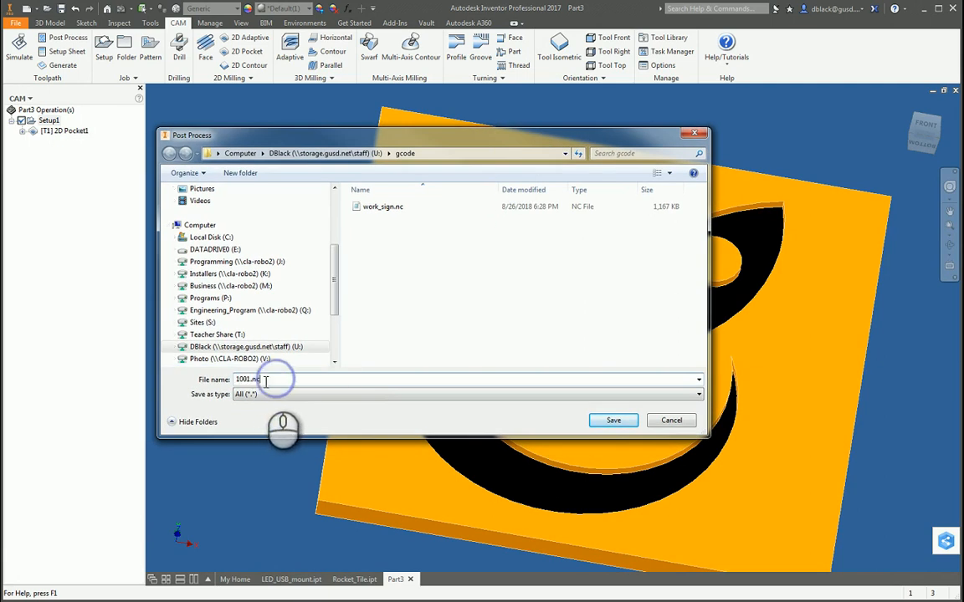
pyautogui.click(259, 379)
pyautogui.moveTo(257, 380); pyautogui.dragTo(251, 380)
pyautogui.click(269, 380)
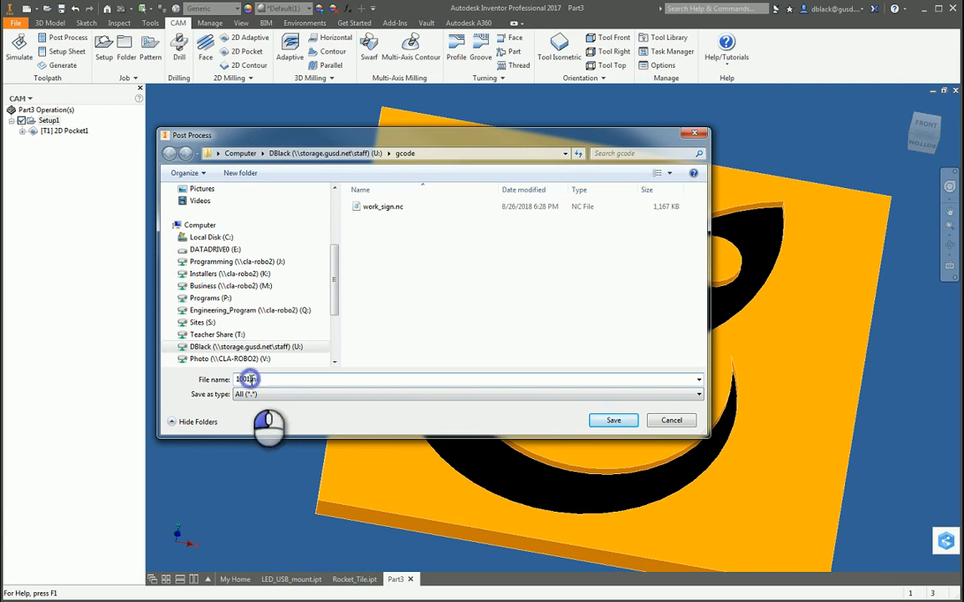
pyautogui.moveTo(248, 379); pyautogui.dragTo(200, 384)
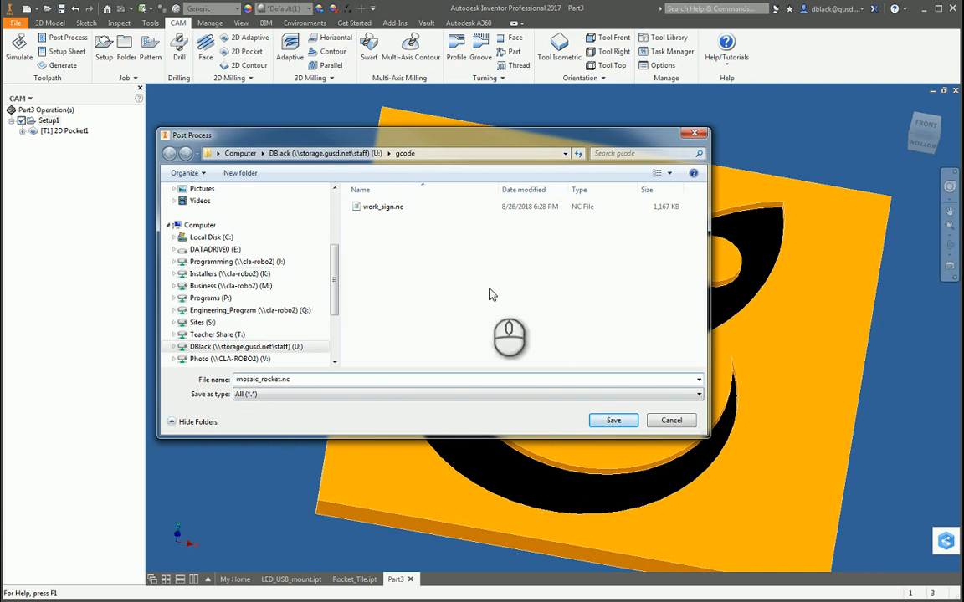
pyautogui.click(613, 421)
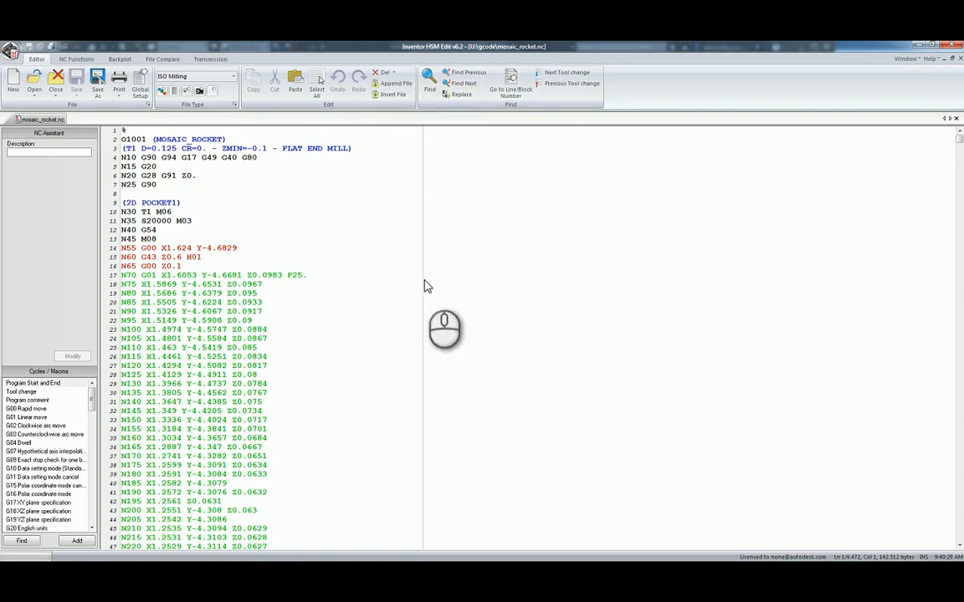
# Delete the block N20 G28 G91 Z0. near the start of the G-code program.
pyautogui.click(335, 199)
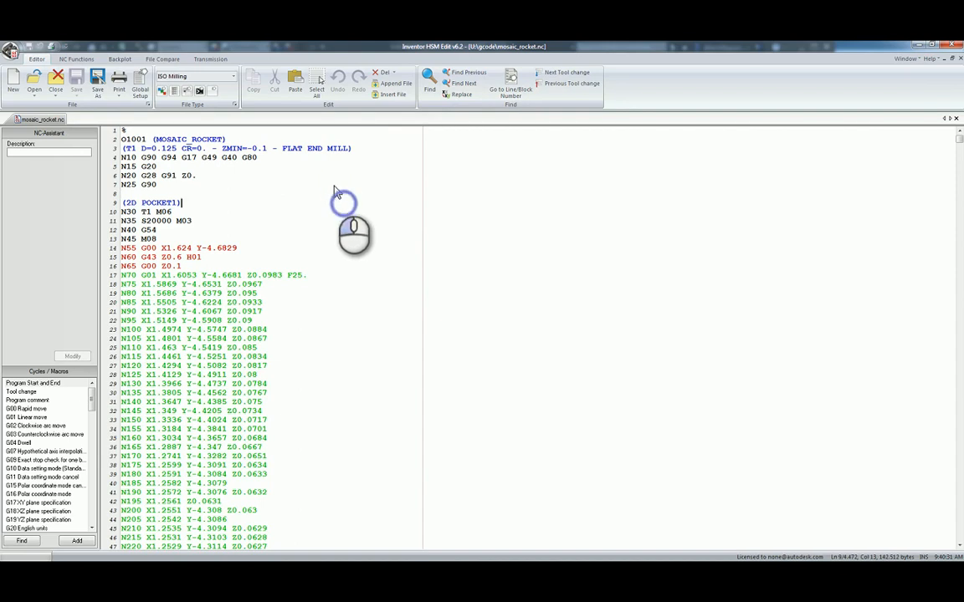
pyautogui.click(337, 194)
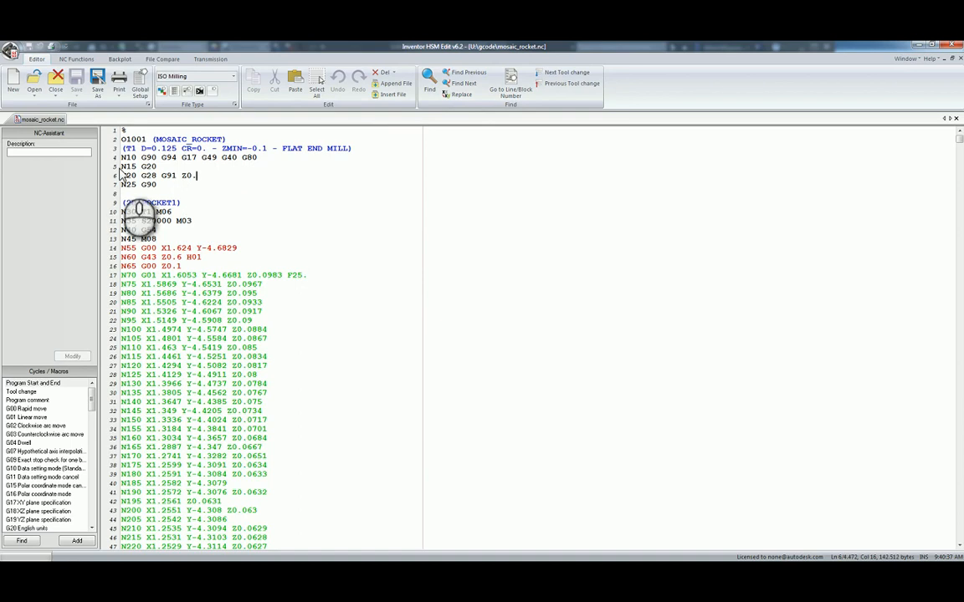
pyautogui.click(140, 175)
pyautogui.keyDown('shift'); pyautogui.click(199, 176); pyautogui.keyUp('shift')
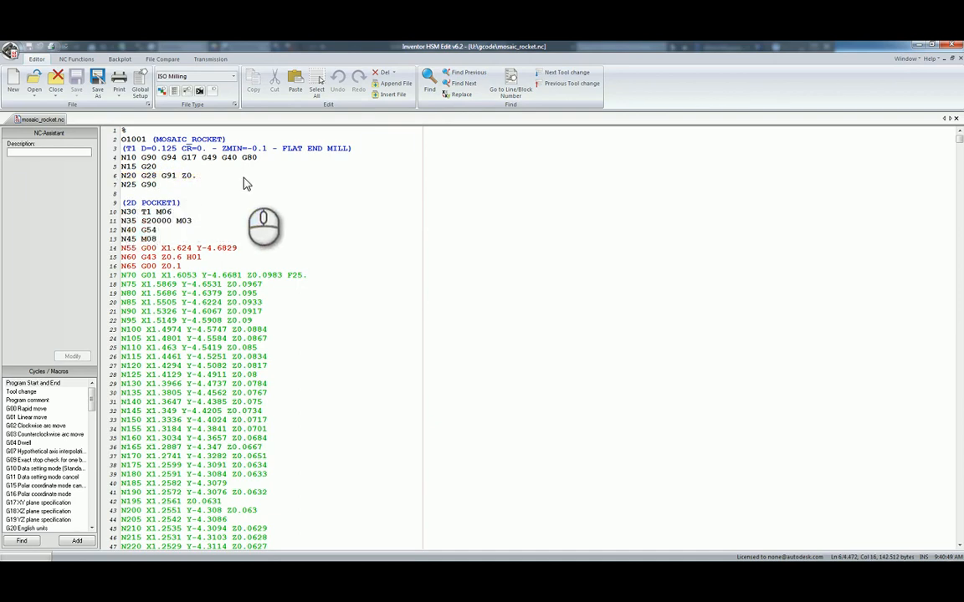
pyautogui.click(130, 178)
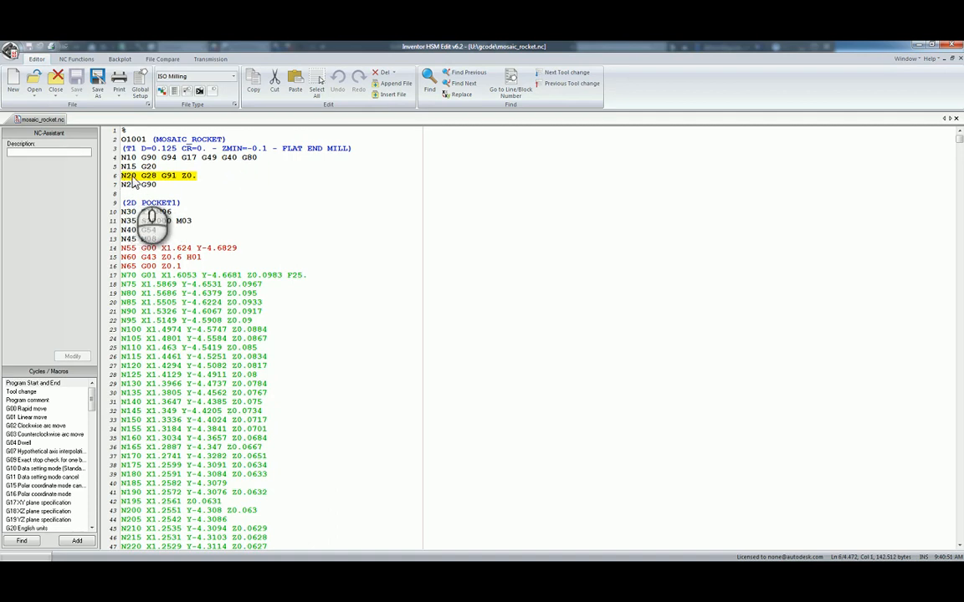
pyautogui.press('Delete')
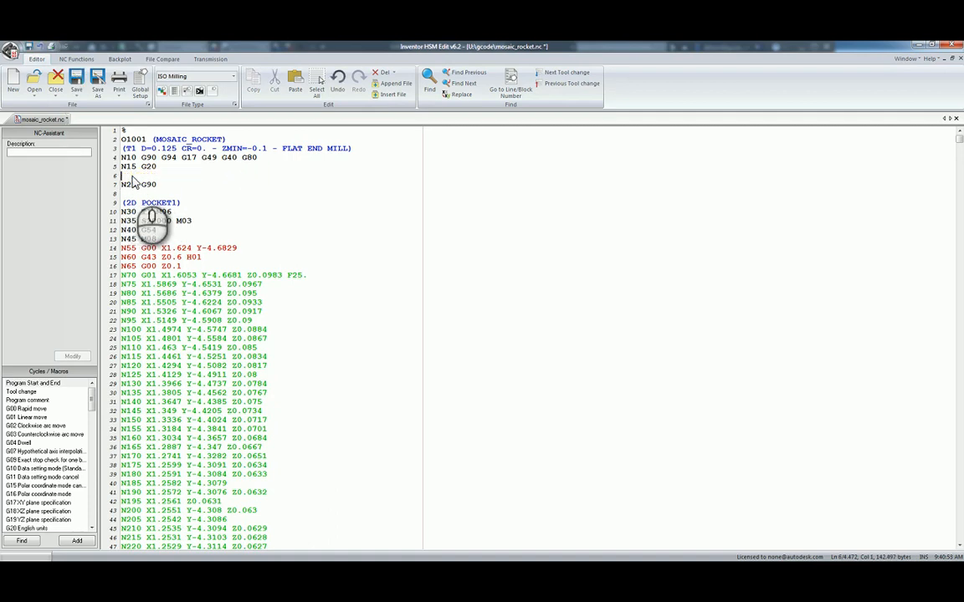
# Delete the blocks N22320 G28 G91 Z0. and N22330 G28 X0. Y0. at the program's end, and save the file.
pyautogui.moveTo(958, 139); pyautogui.dragTo(959, 536)
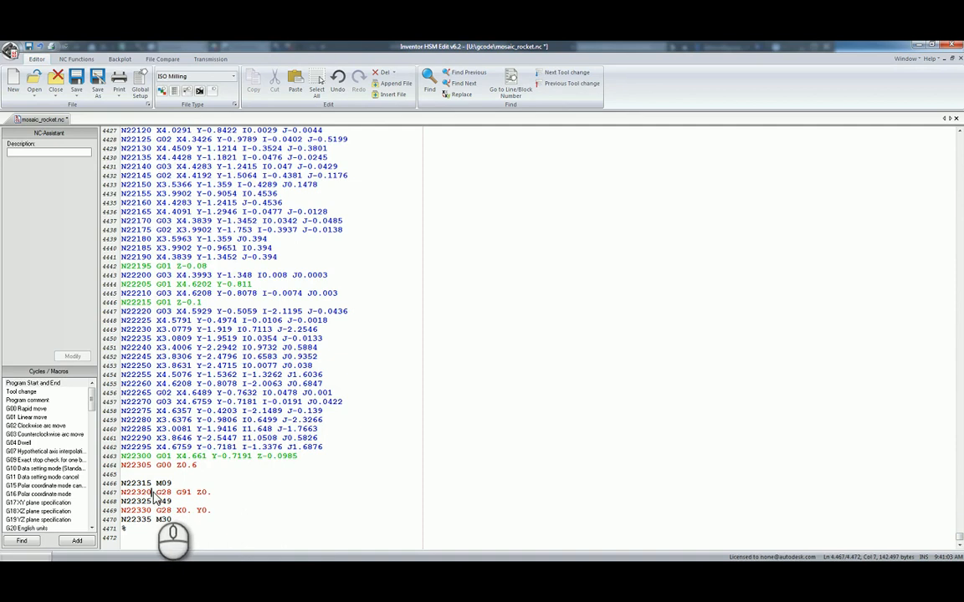
pyautogui.moveTo(231, 492); pyautogui.dragTo(123, 497)
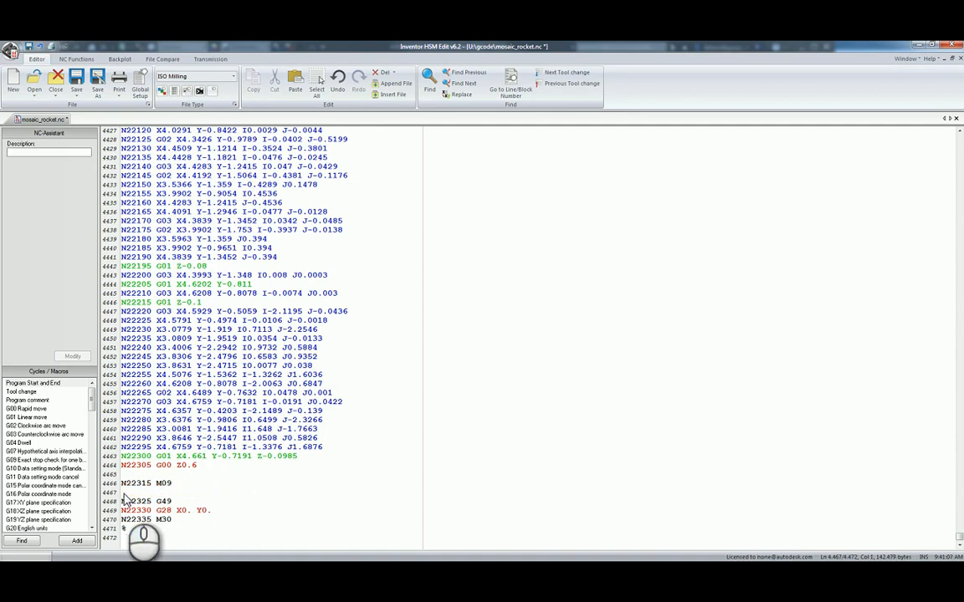
pyautogui.moveTo(217, 511); pyautogui.dragTo(123, 511)
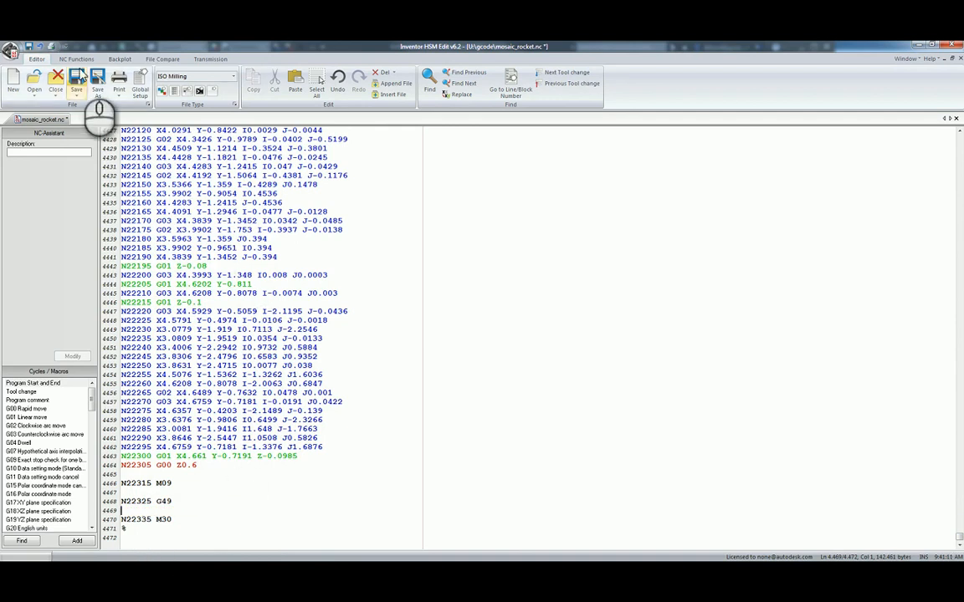
pyautogui.click(77, 81)
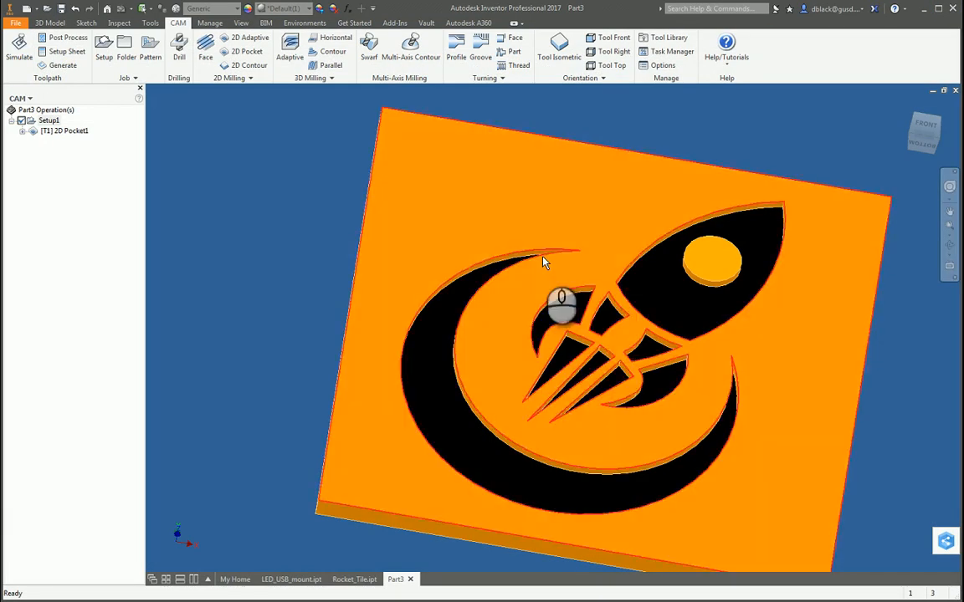
pyautogui.scroll(3, 310, 296)
pyautogui.click(483, 170)
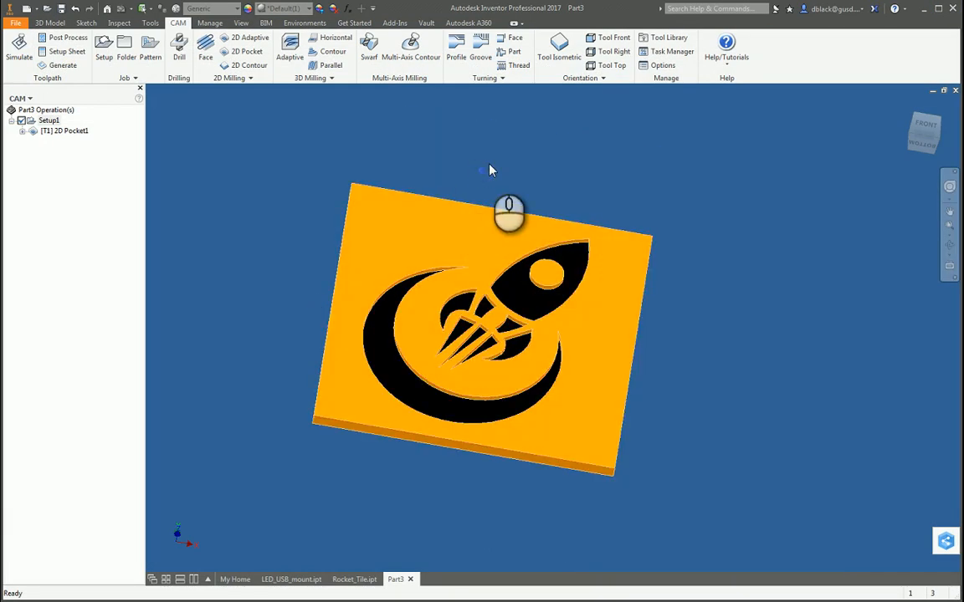
pyautogui.click(529, 154)
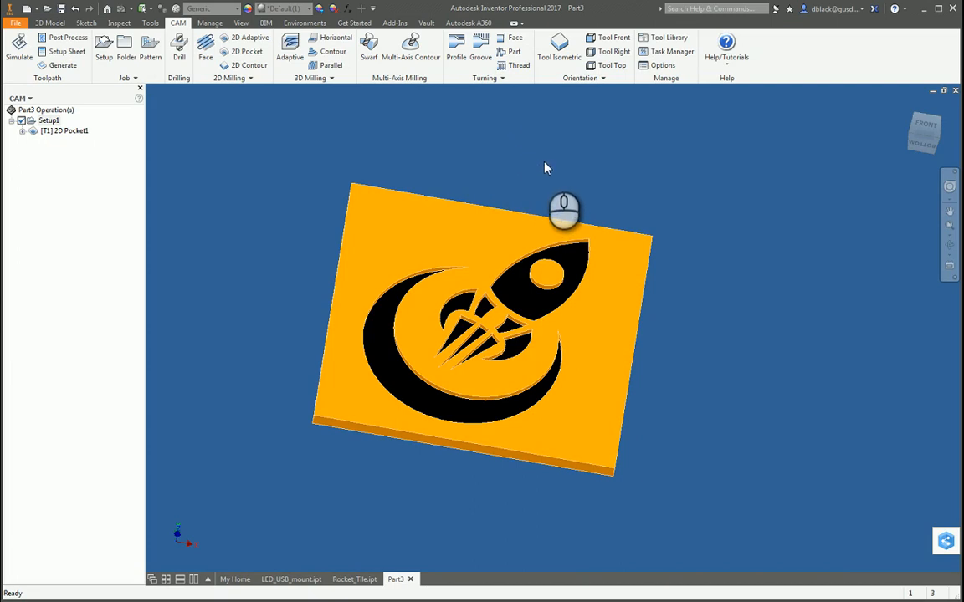
pyautogui.click(589, 170)
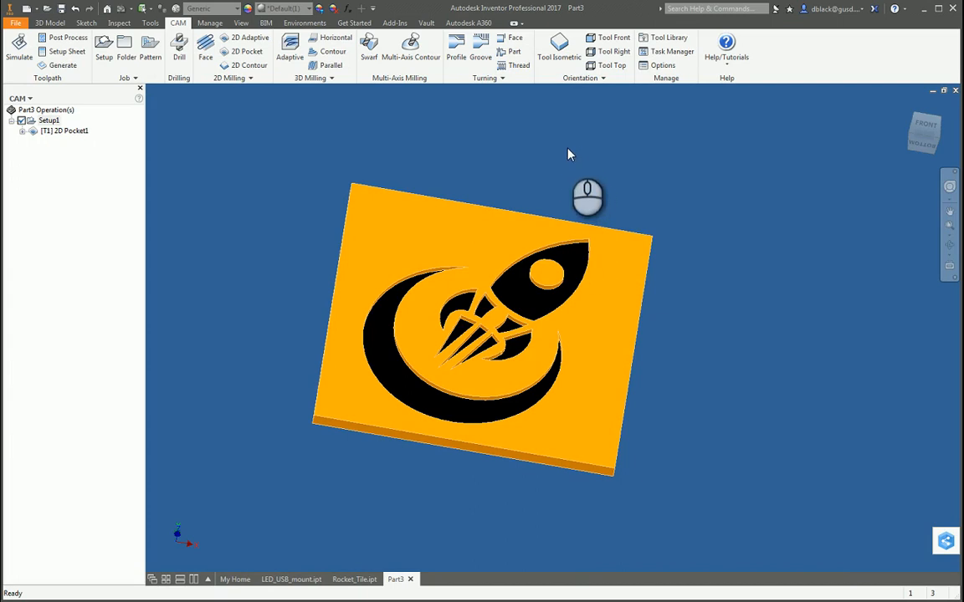
# Open post processing for Setup1 and choose the linuxcnc.cps - Generic LinuxCNC (EMC2) configuration.
pyautogui.click(48, 121)
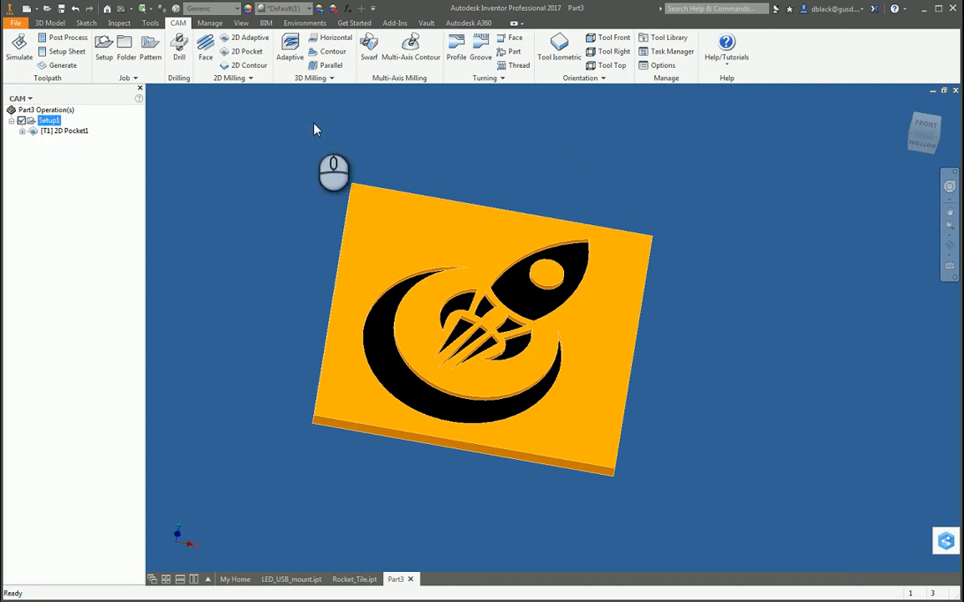
pyautogui.click(74, 42)
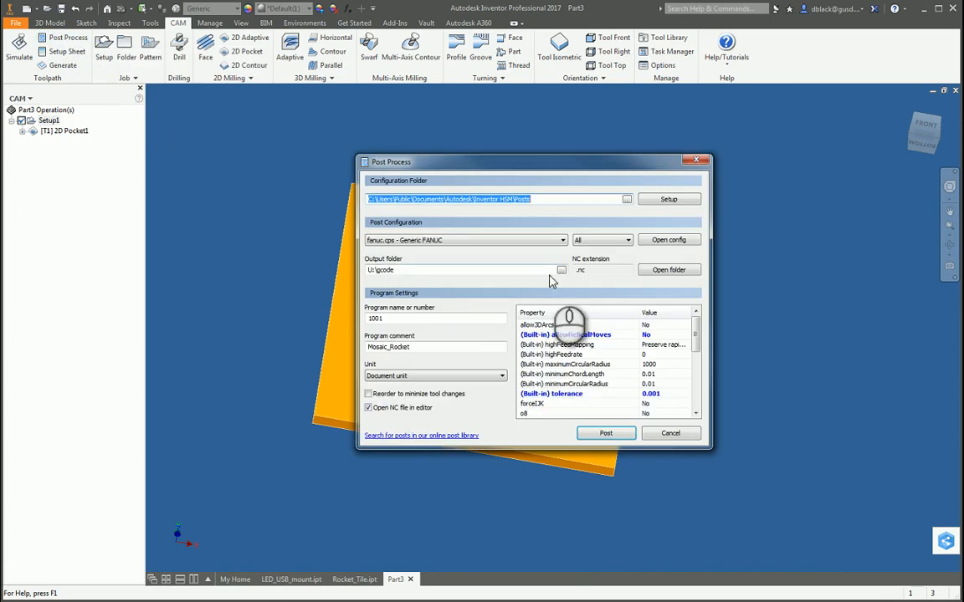
pyautogui.click(562, 240)
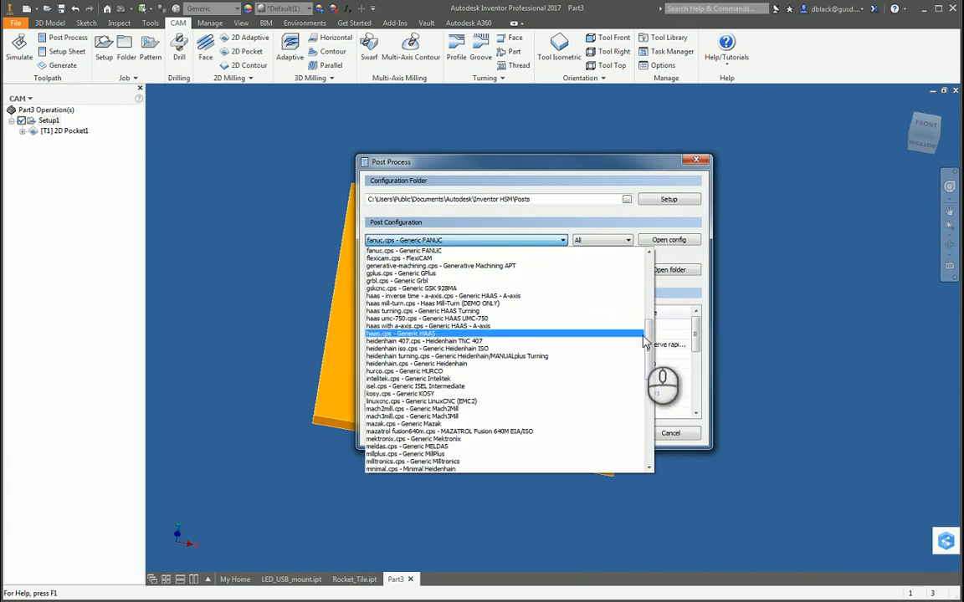
pyautogui.moveTo(655, 343); pyautogui.dragTo(648, 314)
pyautogui.scroll(-4, 648, 316)
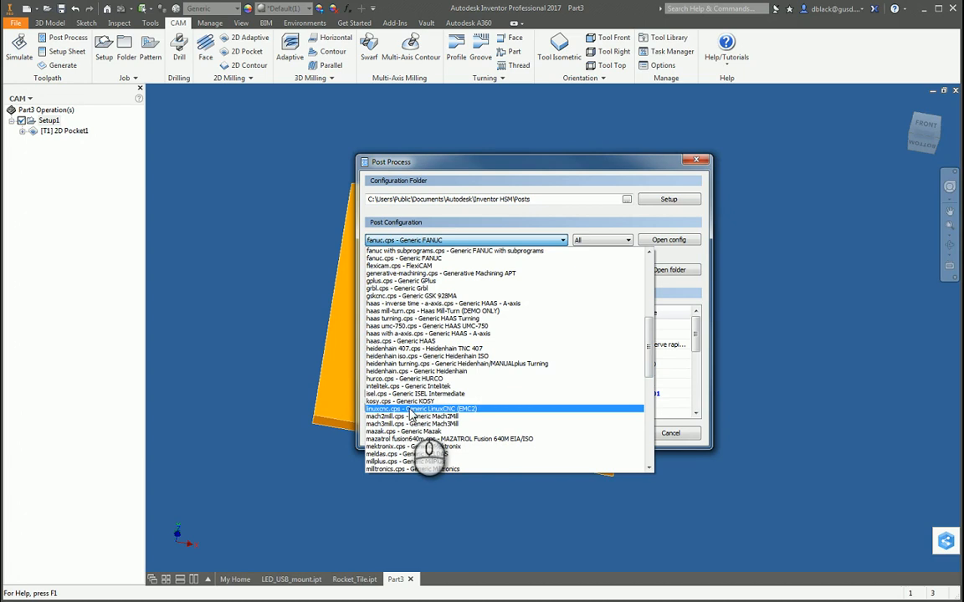
pyautogui.click(470, 409)
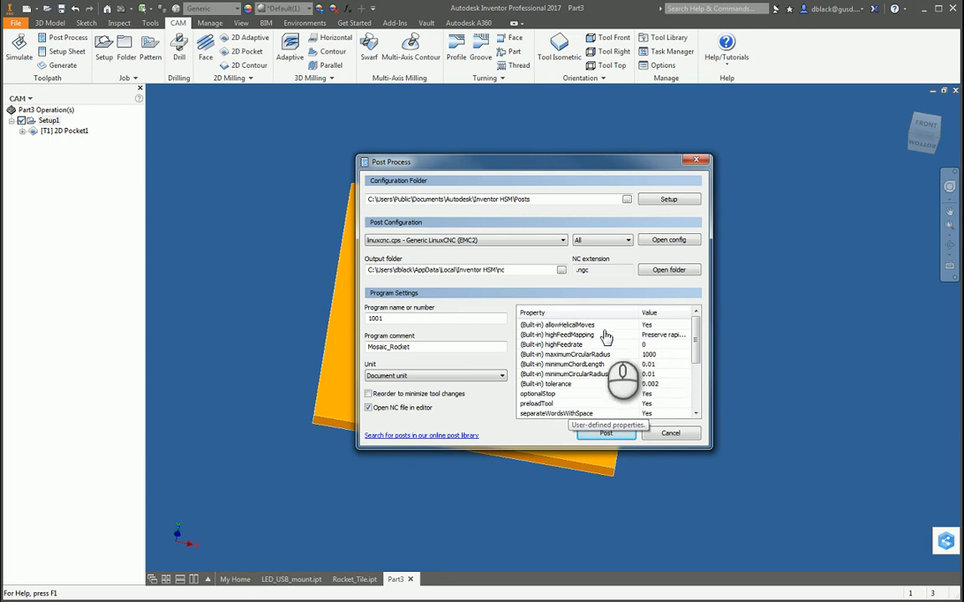
# Set the post property allowHelicalMoves to No for the LinuxCNC configuration.
pyautogui.click(682, 326)
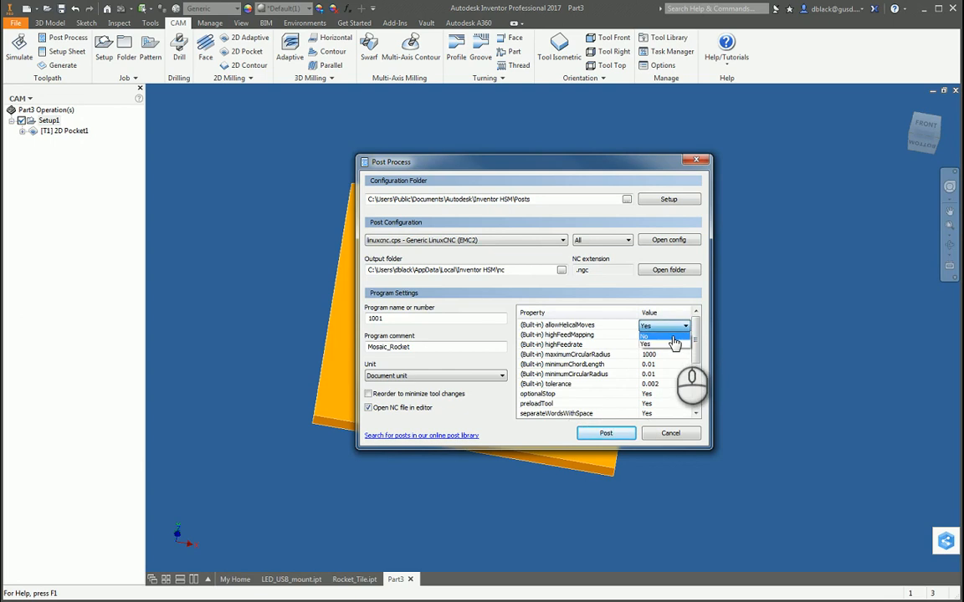
pyautogui.click(678, 336)
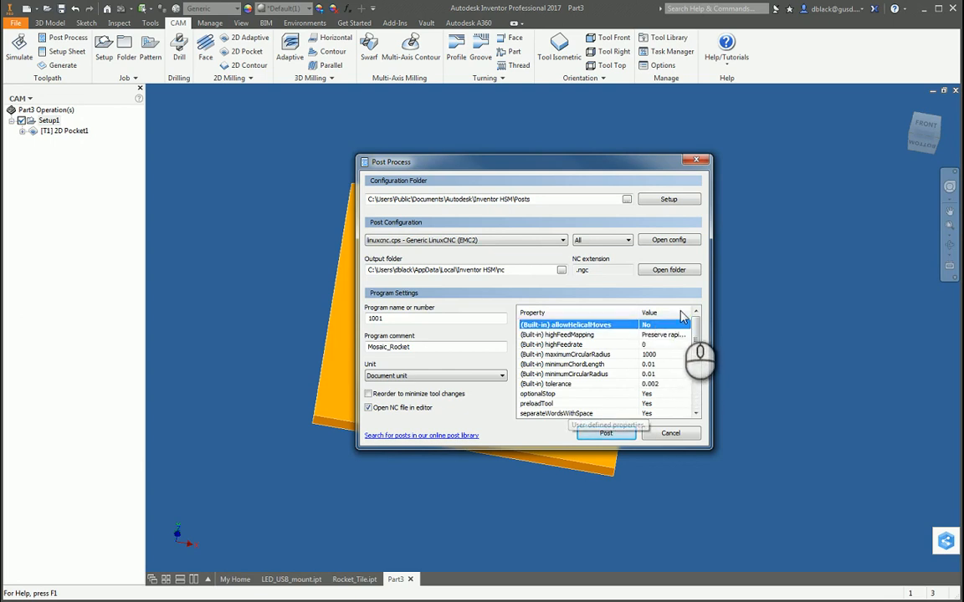
pyautogui.click(428, 319)
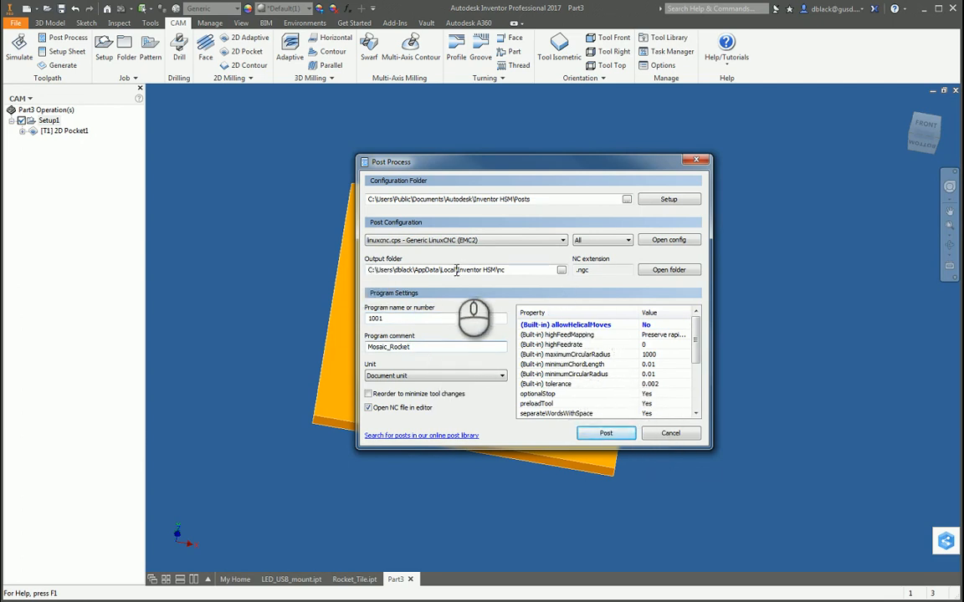
# Set the post output folder to the gcode folder on the U: drive.
pyautogui.moveTo(369, 269)
pyautogui.mouseDown()
pyautogui.moveTo(516, 271)
pyautogui.moveTo(375, 281)
pyautogui.mouseUp()
pyautogui.click(524, 269)
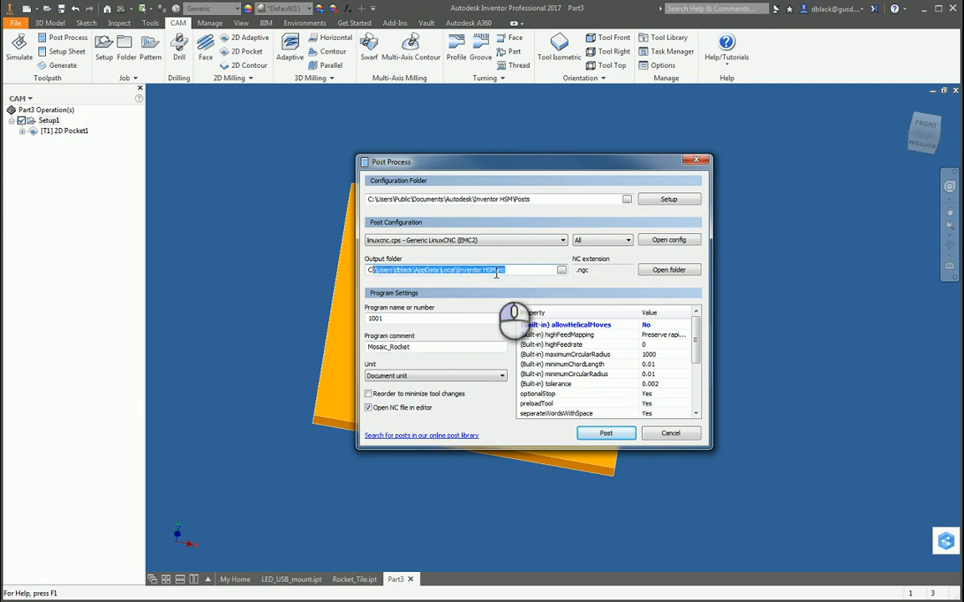
pyautogui.click(527, 272)
pyautogui.click(561, 270)
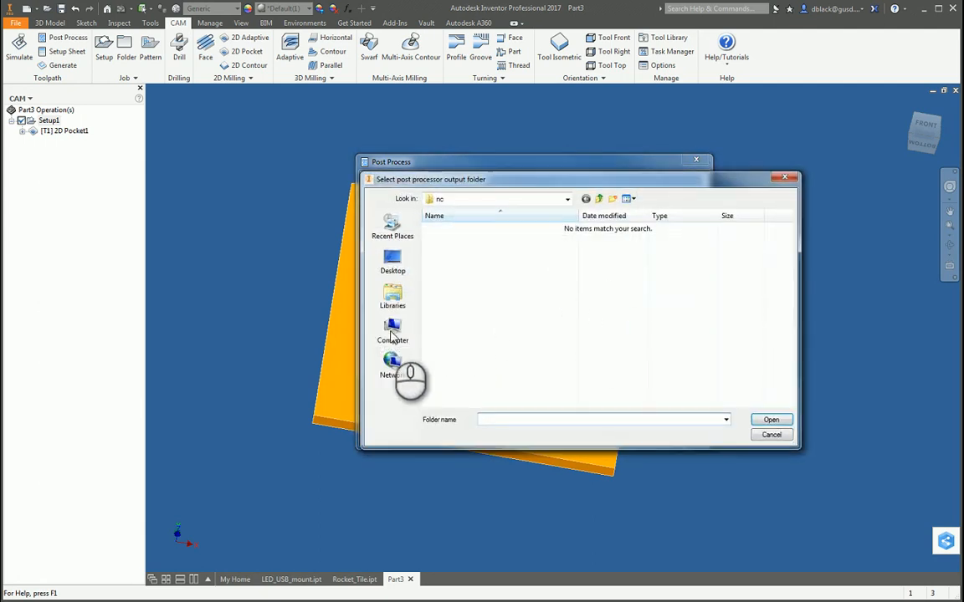
pyautogui.click(393, 333)
pyautogui.scroll(-5, 724, 366)
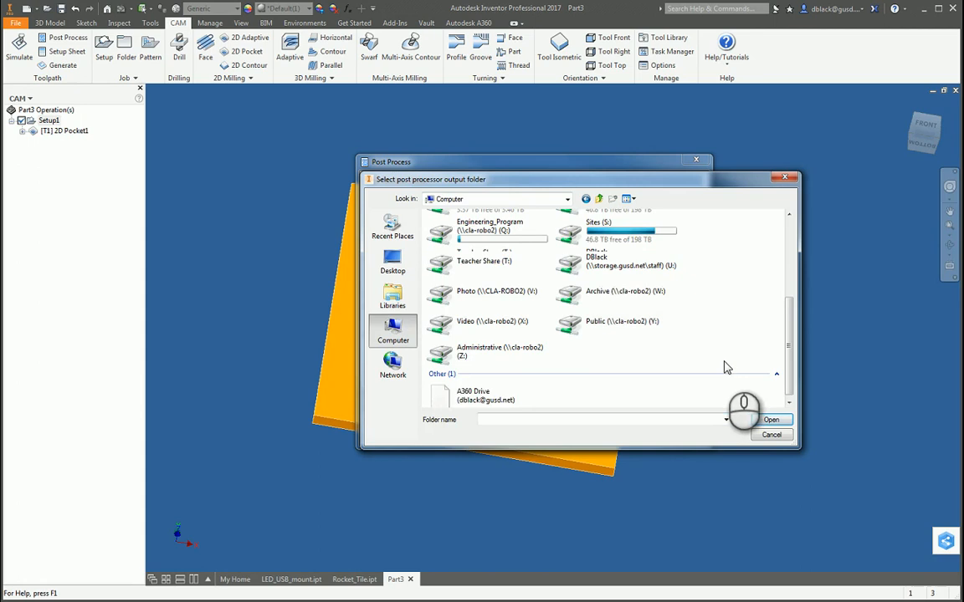
pyautogui.doubleClick(633, 259)
pyautogui.moveTo(789, 232); pyautogui.dragTo(794, 283)
pyautogui.doubleClick(456, 272)
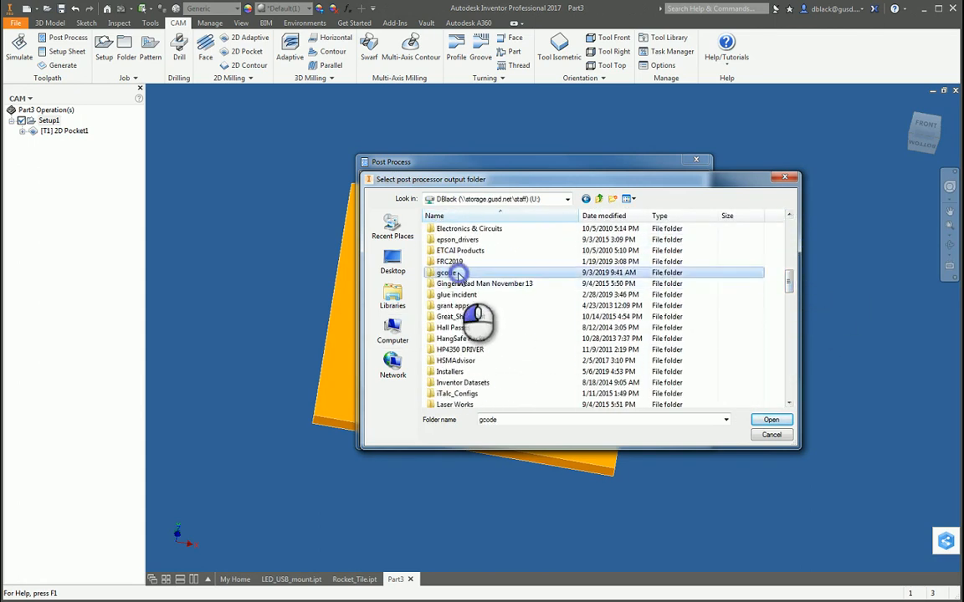
pyautogui.click(772, 420)
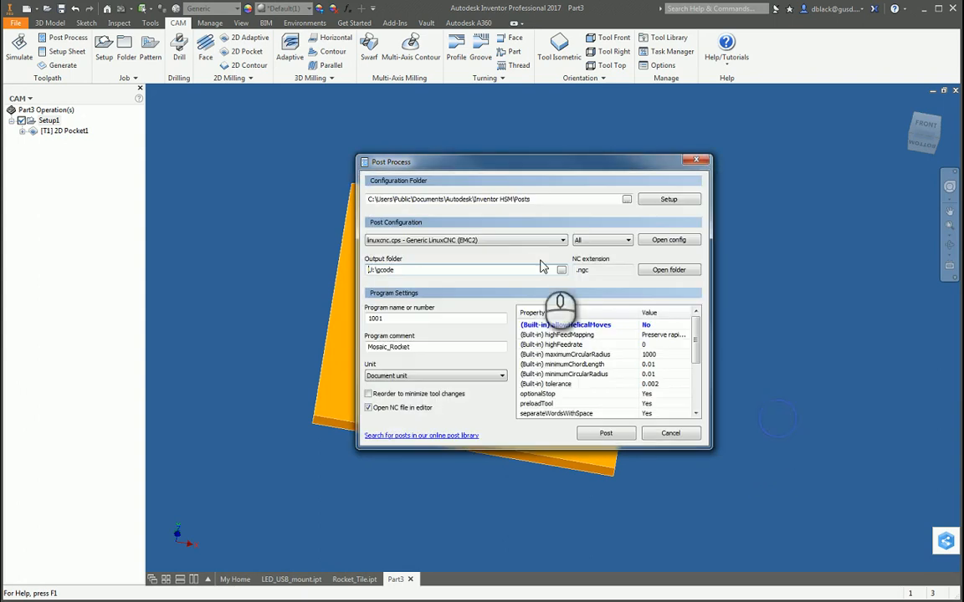
# Post the LinuxCNC program and save it under the file name mosaic_linuxcnc.
pyautogui.click(605, 435)
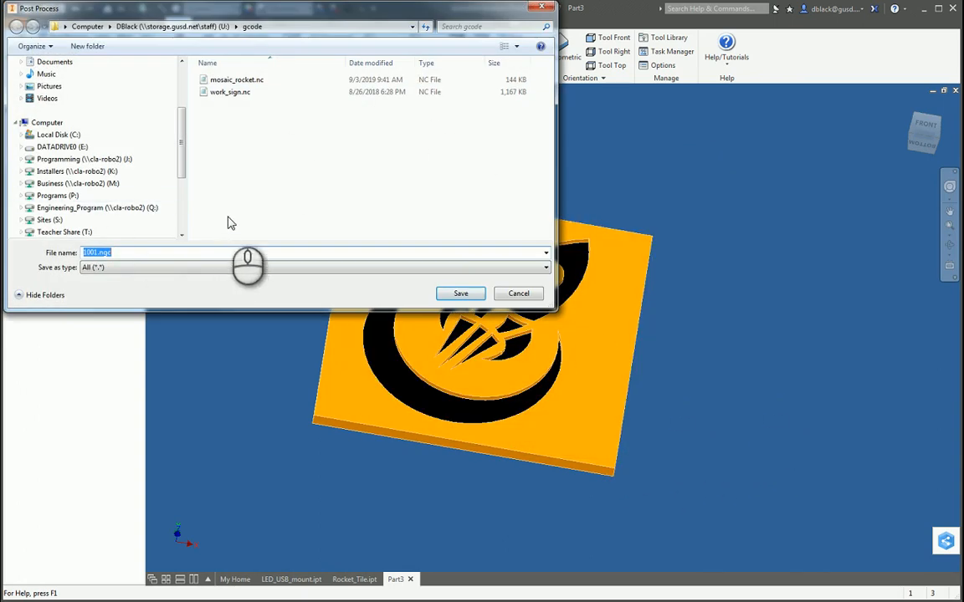
pyautogui.write('mosa')
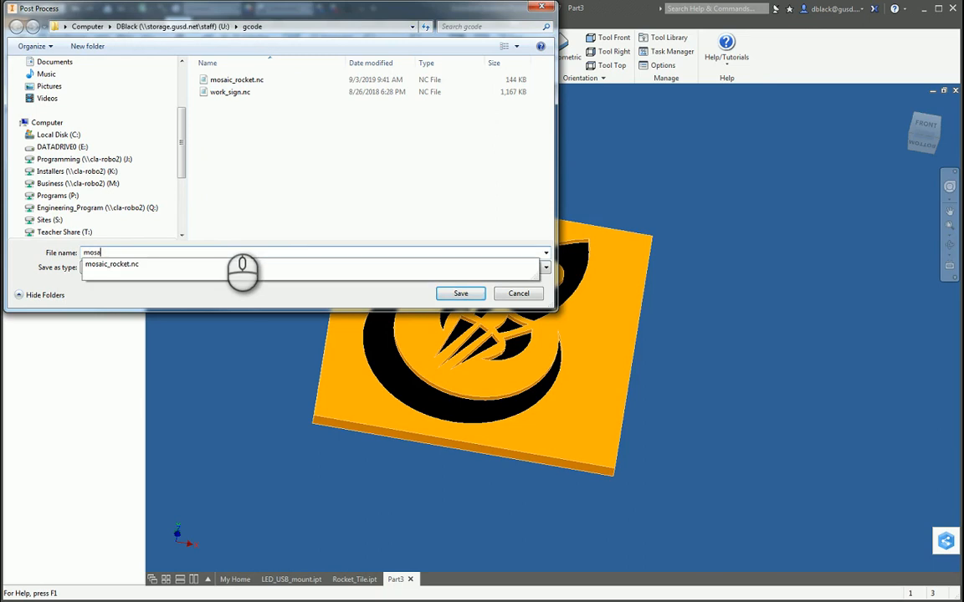
pyautogui.write('ic_linuxcnc')
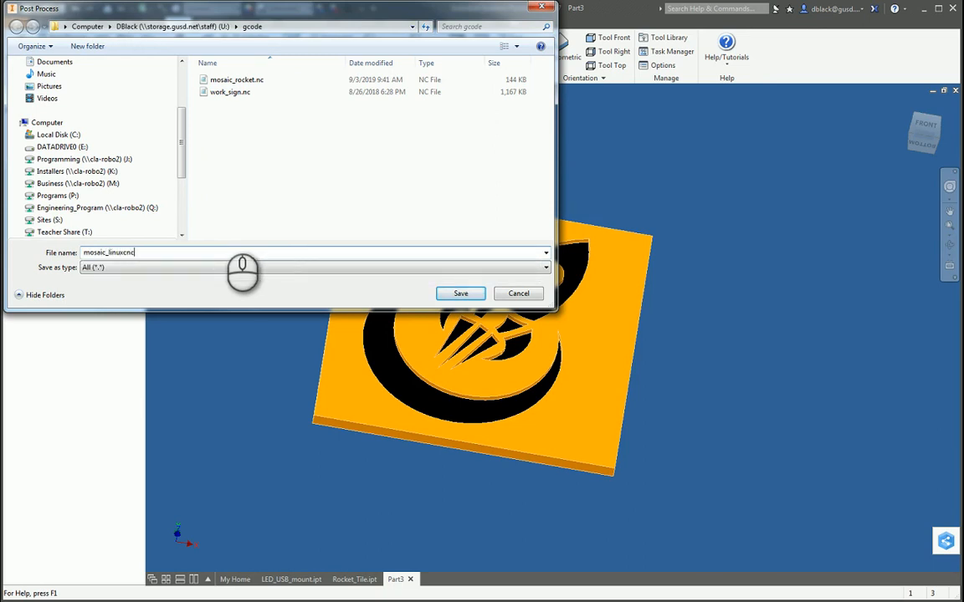
pyautogui.click(297, 268)
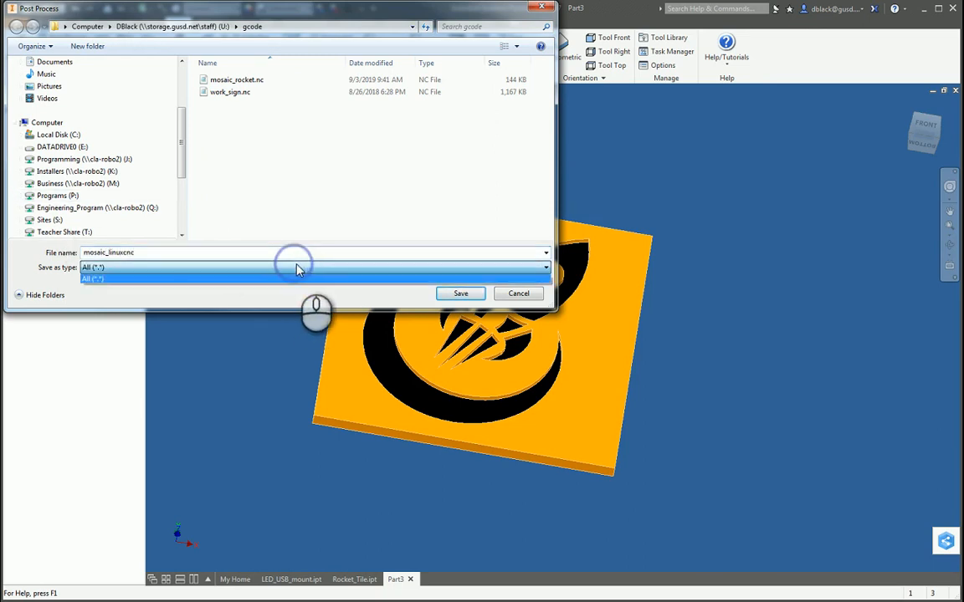
pyautogui.click(298, 268)
pyautogui.click(306, 255)
pyautogui.click(306, 255)
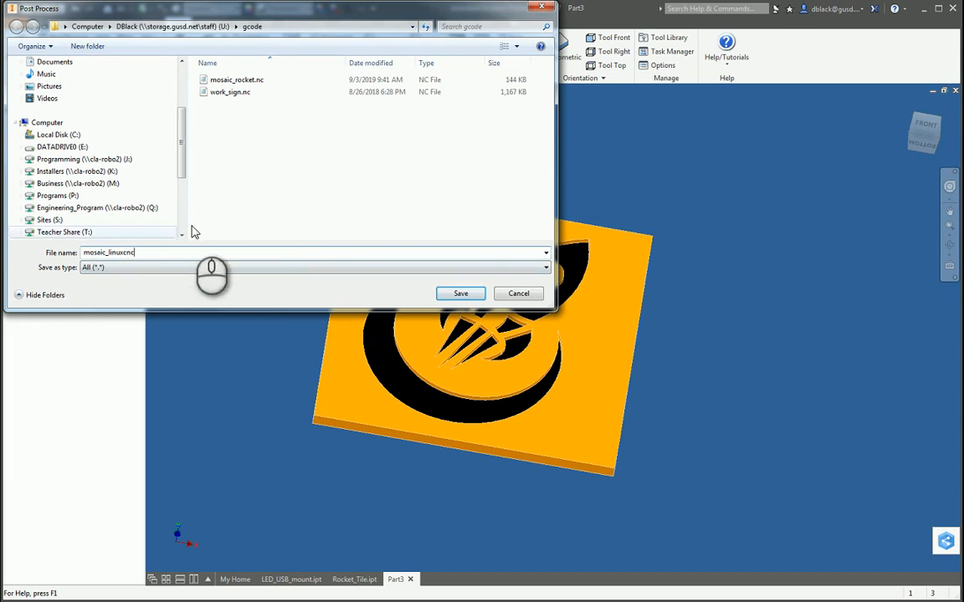
pyautogui.click(465, 295)
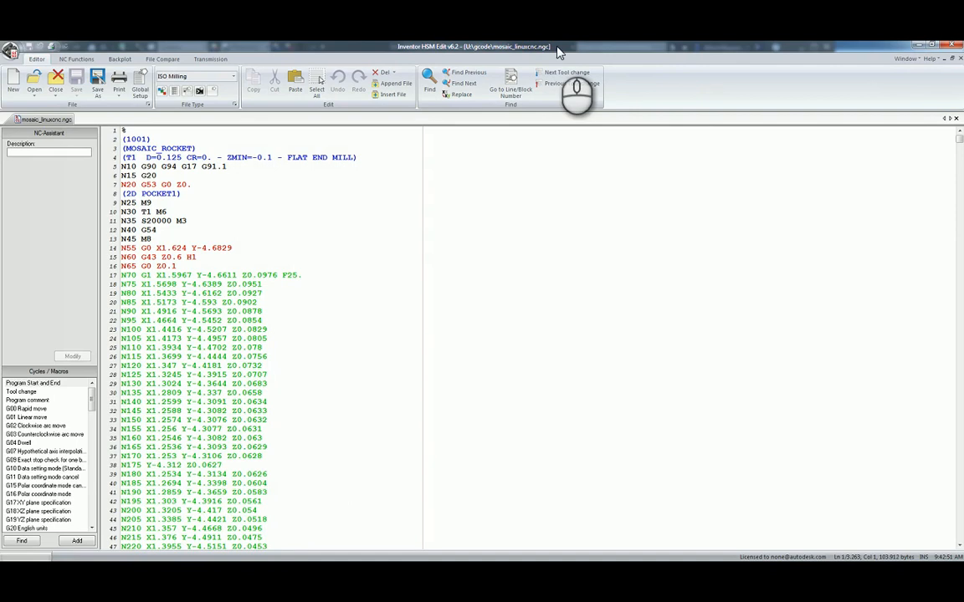
# Review the opening lines of the posted LinuxCNC program, including G54 on line N40 and G43 on line N60.
pyautogui.click(297, 229)
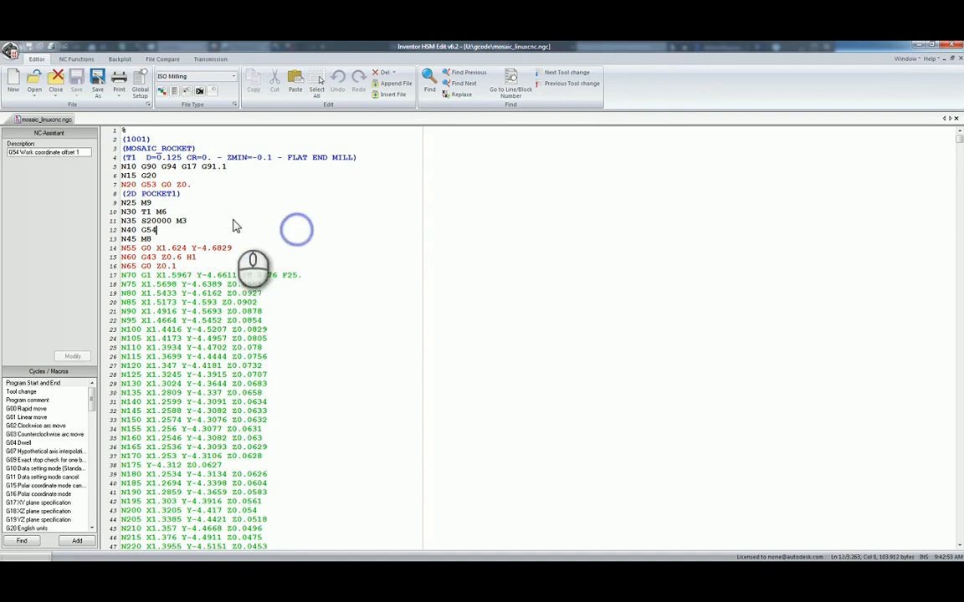
pyautogui.click(202, 213)
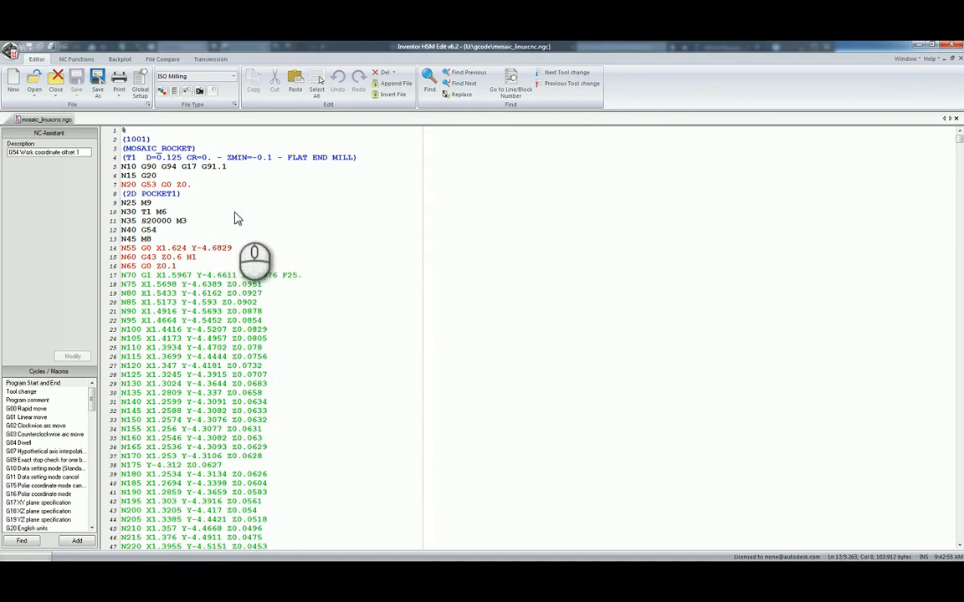
pyautogui.click(237, 221)
pyautogui.click(248, 247)
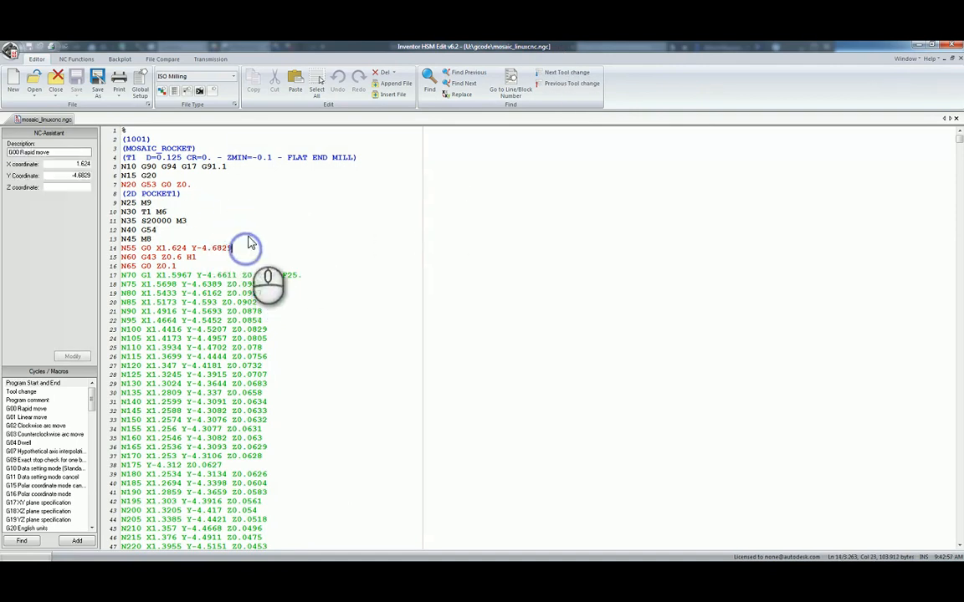
pyautogui.click(249, 229)
pyautogui.click(254, 256)
pyautogui.click(258, 223)
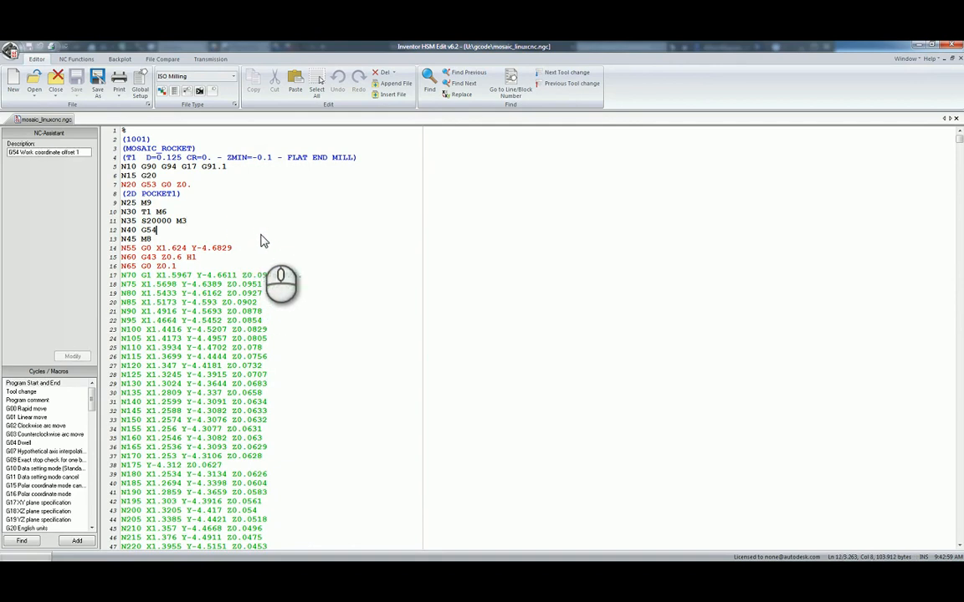
pyautogui.click(263, 239)
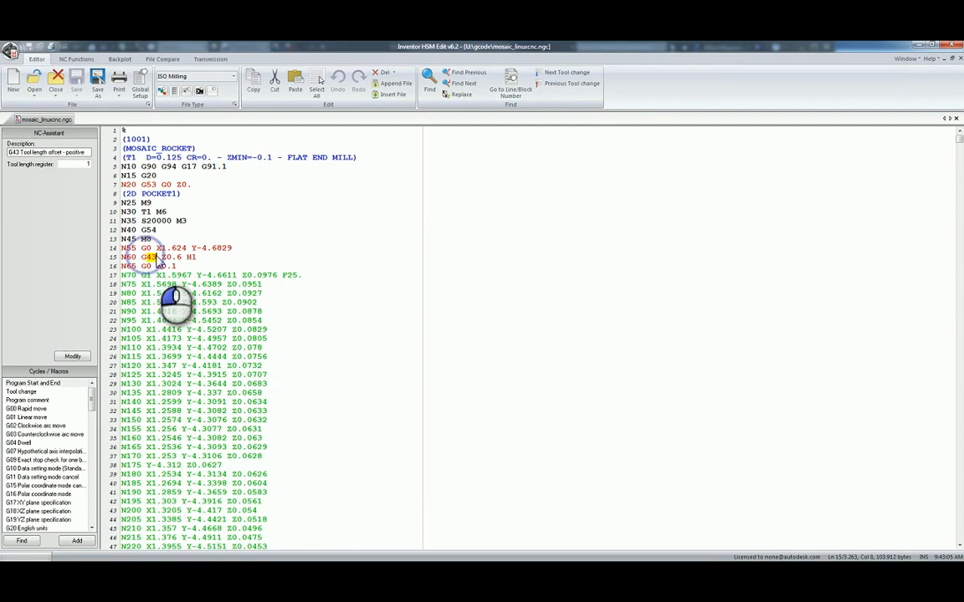
pyautogui.click(146, 259)
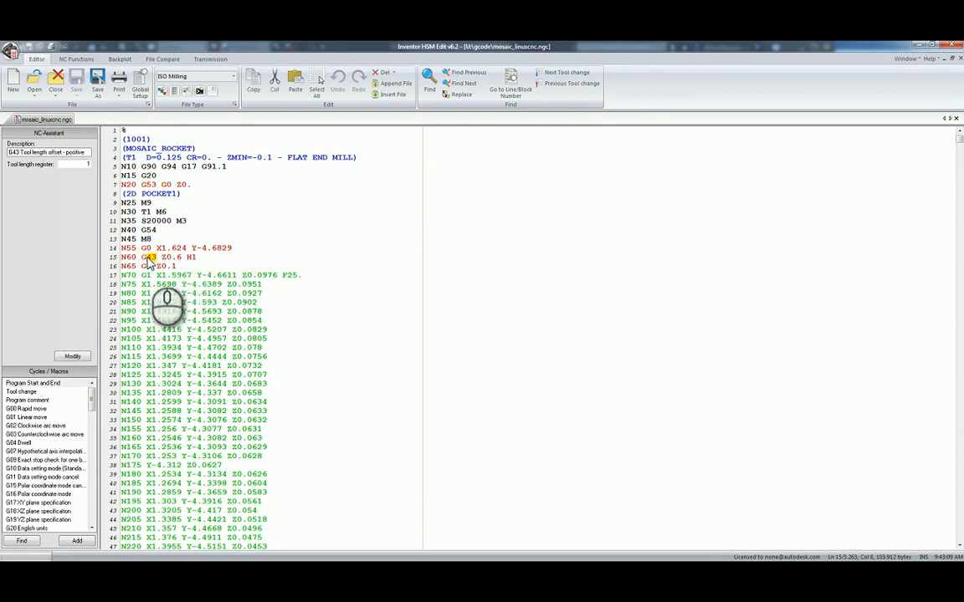
pyautogui.click(163, 231)
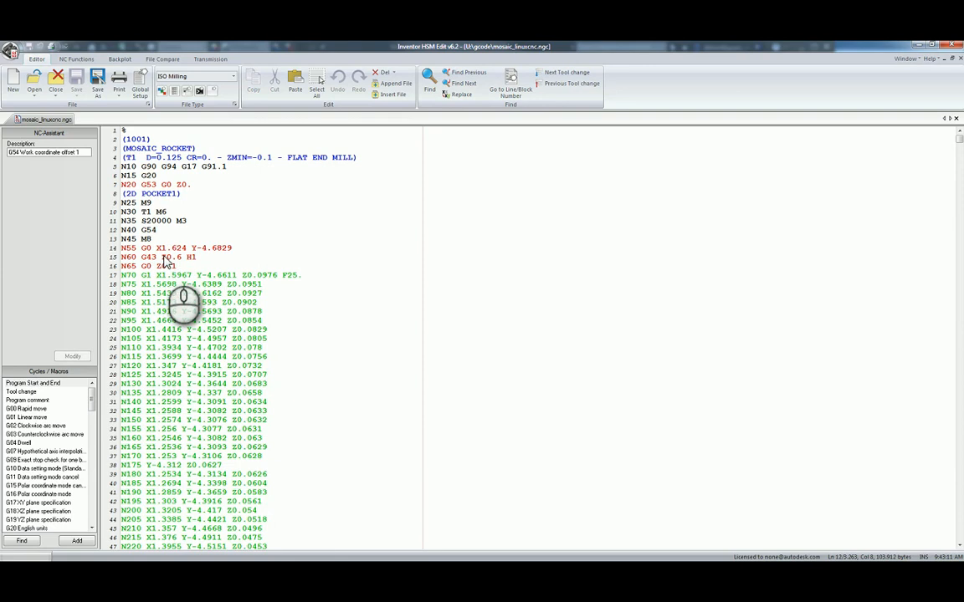
# Delete the tool length offset words G43 and H1 from line N60 so only Z0.6 remains.
pyautogui.click(145, 259)
pyautogui.press('Delete')
pyautogui.press('Delete')
pyautogui.press('Delete')
pyautogui.press('Delete')
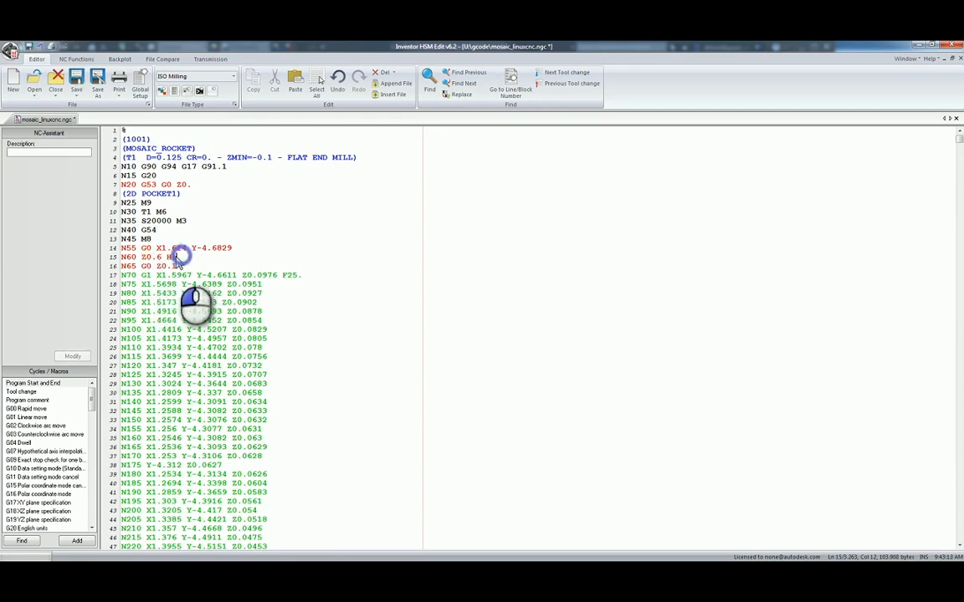
pyautogui.click(168, 260)
pyautogui.click(166, 223)
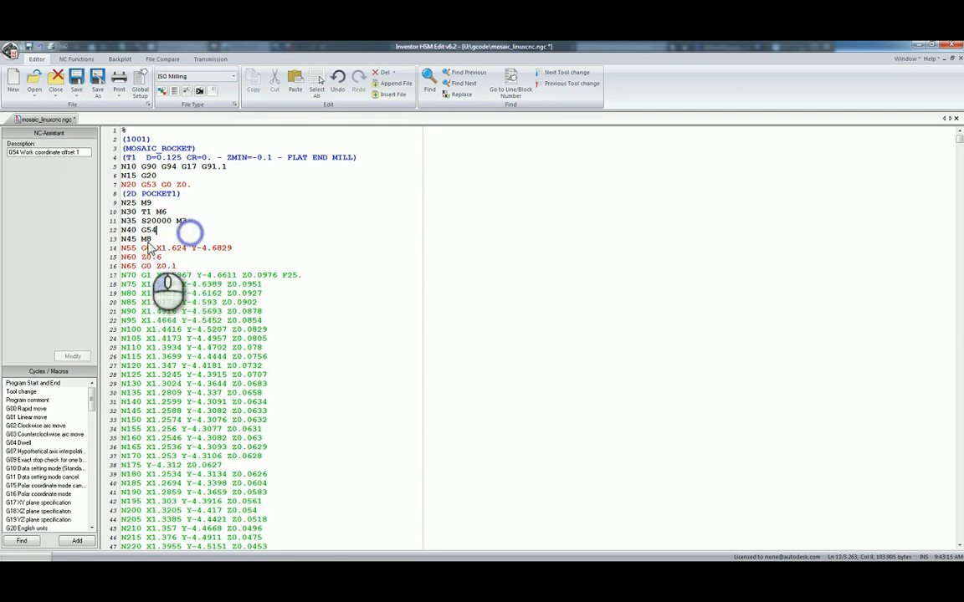
pyautogui.click(156, 259)
pyautogui.click(179, 231)
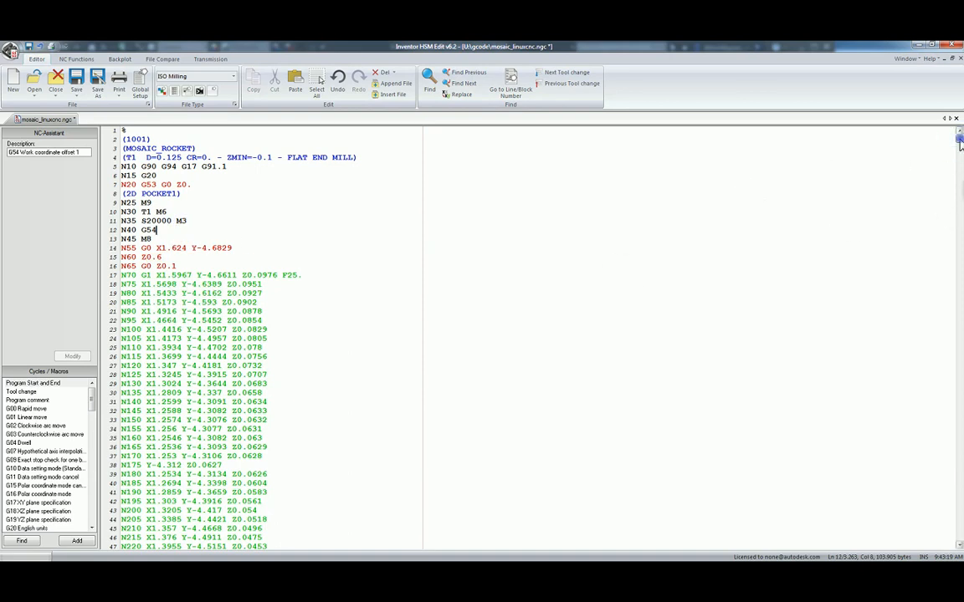
# Examine the closing lines of the program from N16275 to M30, and return to its start.
pyautogui.moveTo(960, 144); pyautogui.dragTo(959, 536)
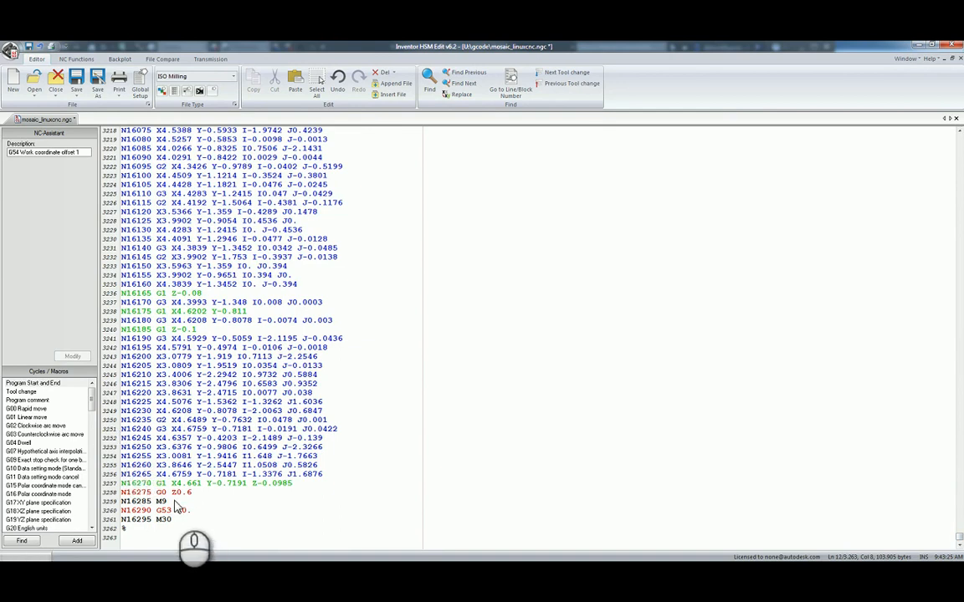
pyautogui.click(205, 502)
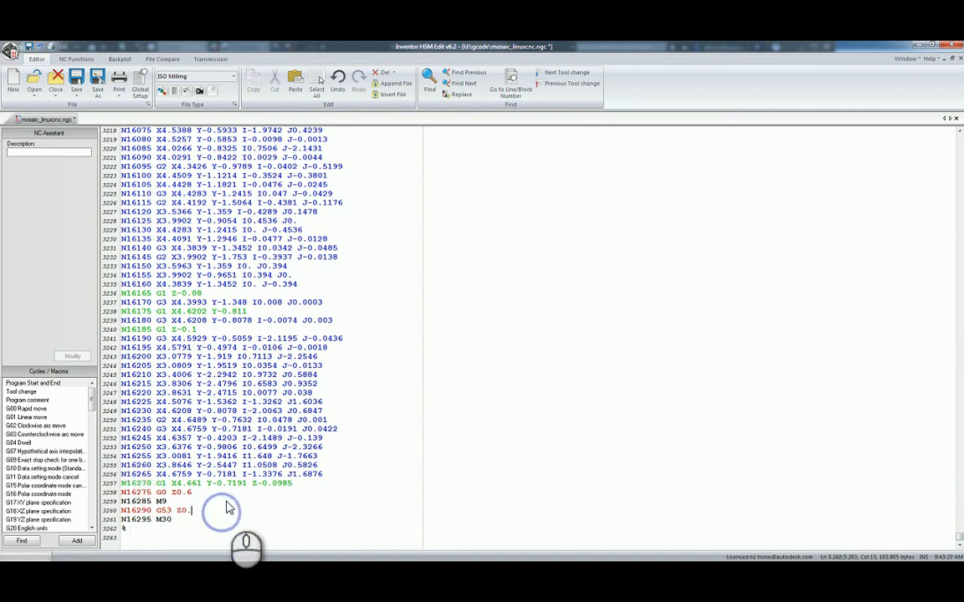
pyautogui.moveTo(960, 540); pyautogui.dragTo(958, 142)
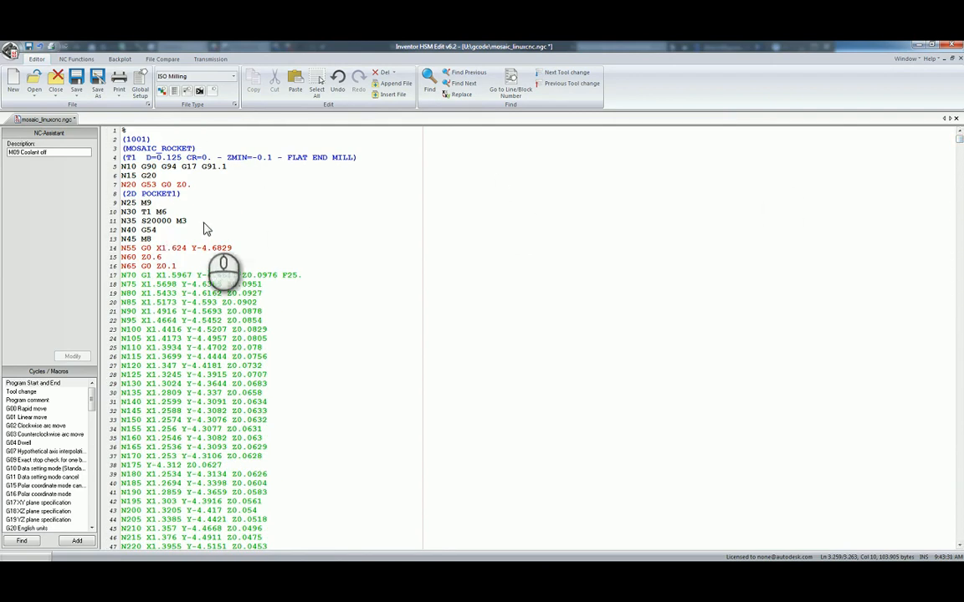
# Undo the removal of G43 and H1 on line N60, and highlight each of the two words.
pyautogui.scroll(-4, 210, 225)
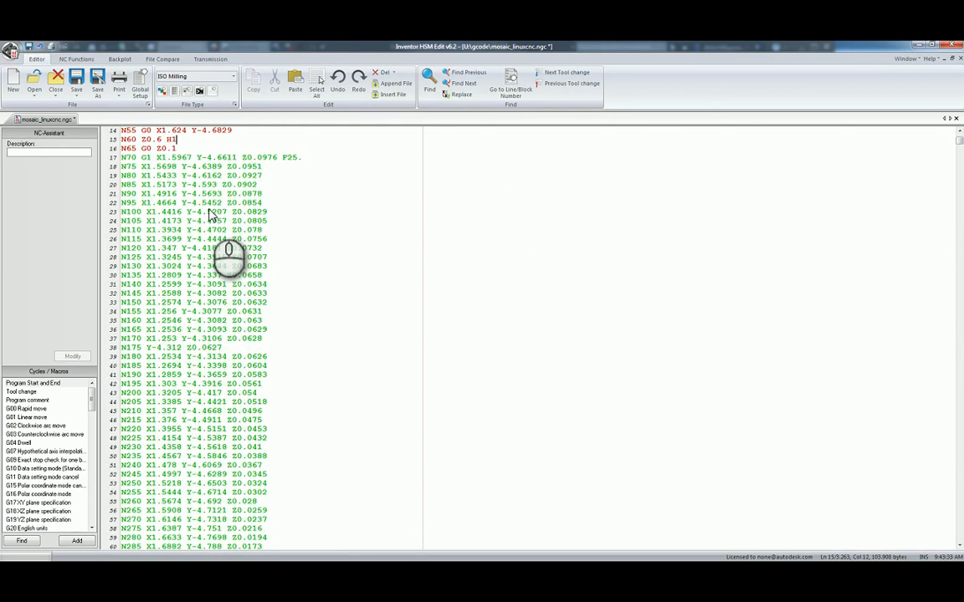
pyautogui.scroll(4, 209, 216)
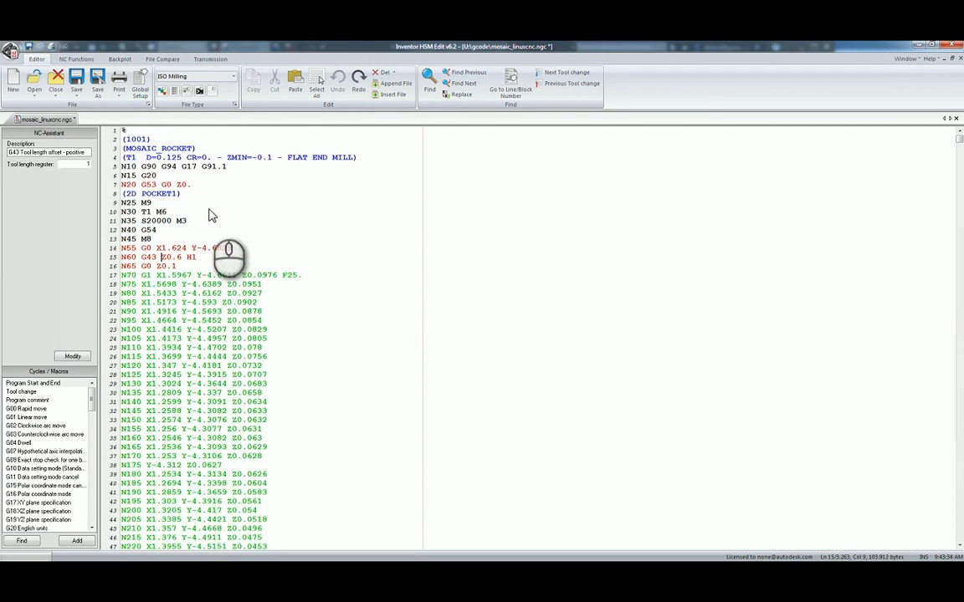
pyautogui.click(149, 259)
pyautogui.doubleClick(149, 259)
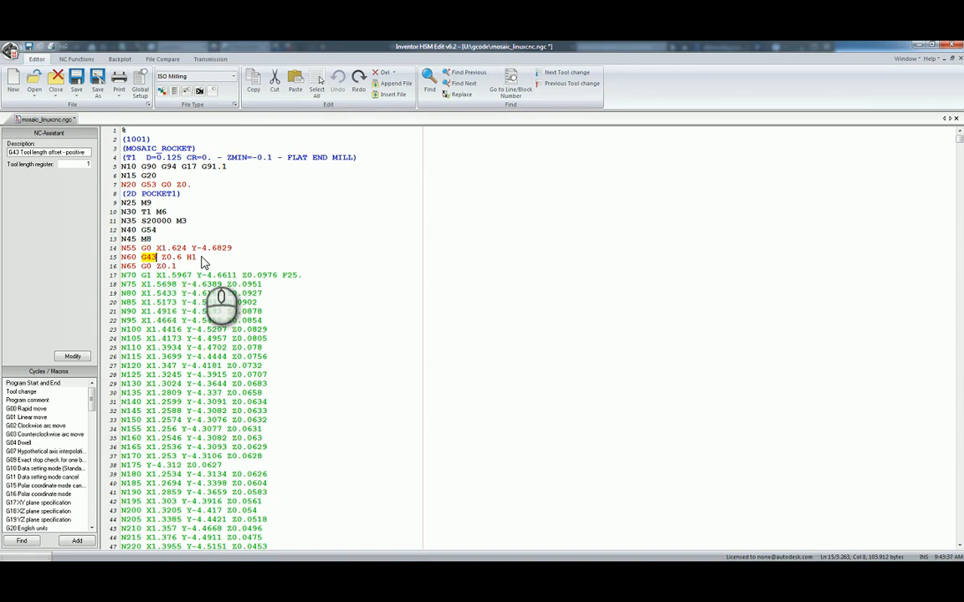
pyautogui.doubleClick(191, 258)
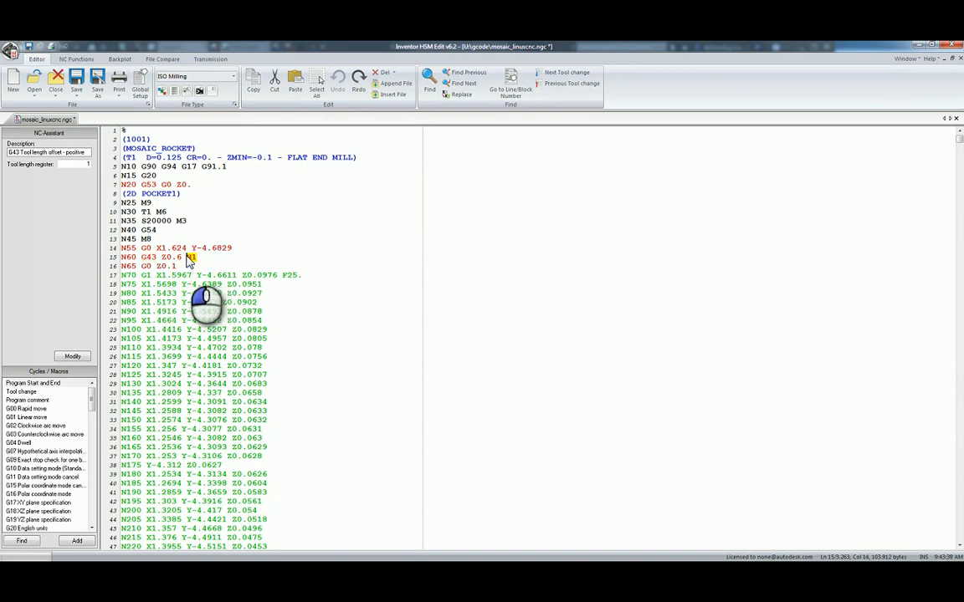
# Reduce line N60 to Z0.6 by removing G43 and H1, and save mosaic_linuxcnc.ngc.
pyautogui.click(173, 259)
pyautogui.moveTo(186, 261); pyautogui.dragTo(164, 256)
pyautogui.press('Delete')
pyautogui.press('Delete')
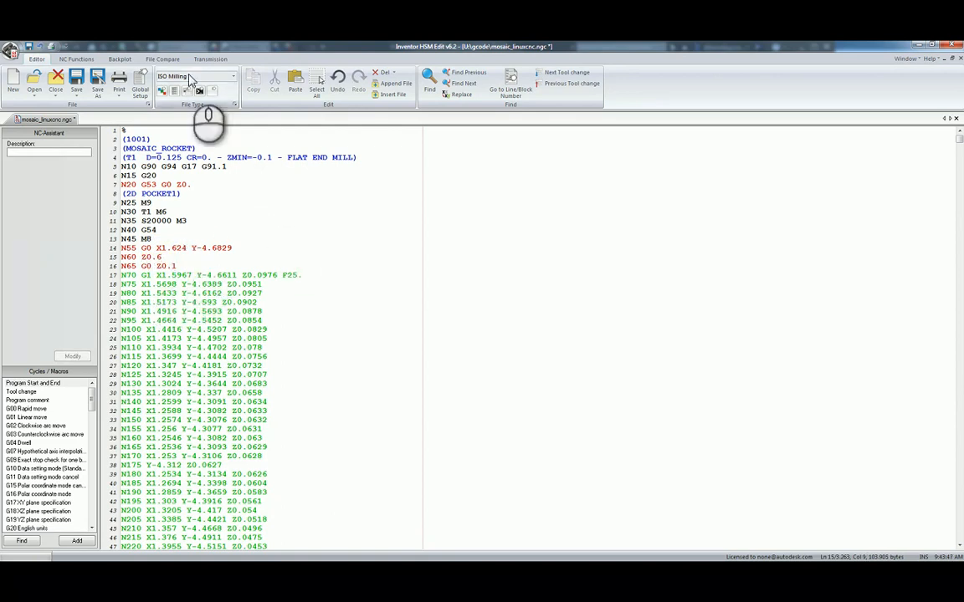
pyautogui.click(76, 81)
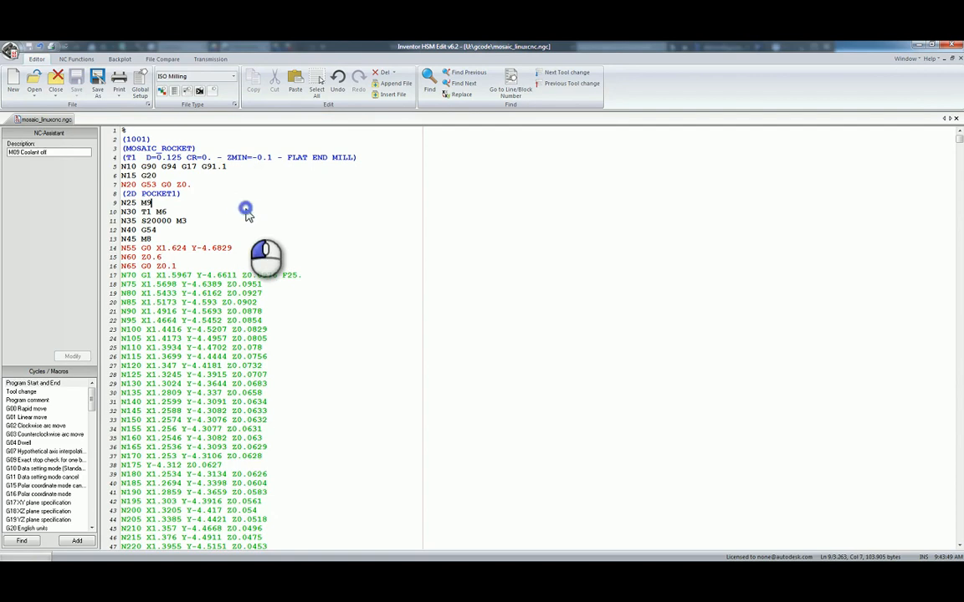
# Review the program's header around the N15 G20 units line and the N20 G53 G0 line.
pyautogui.click(256, 181)
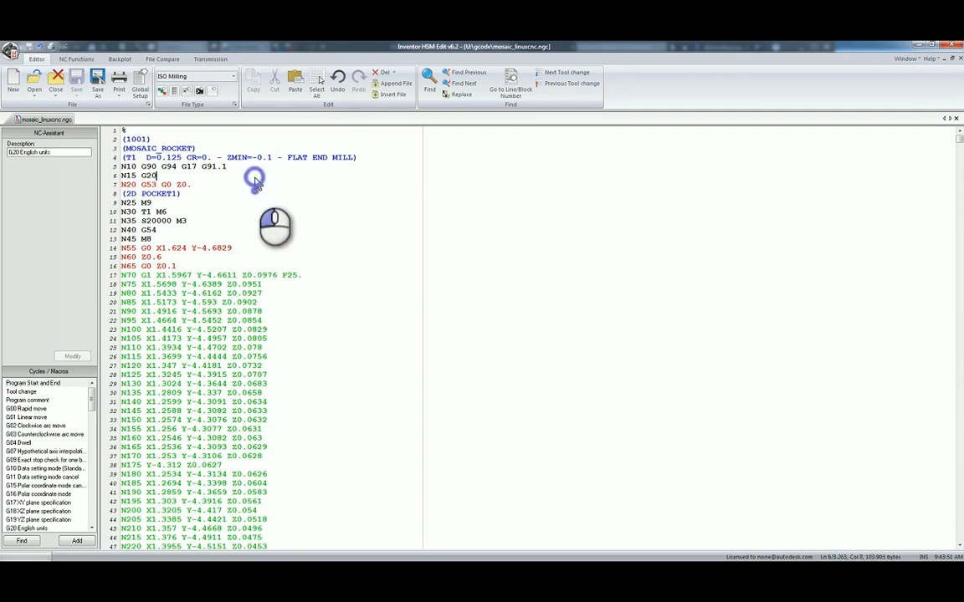
pyautogui.click(261, 186)
pyautogui.click(261, 192)
pyautogui.click(258, 177)
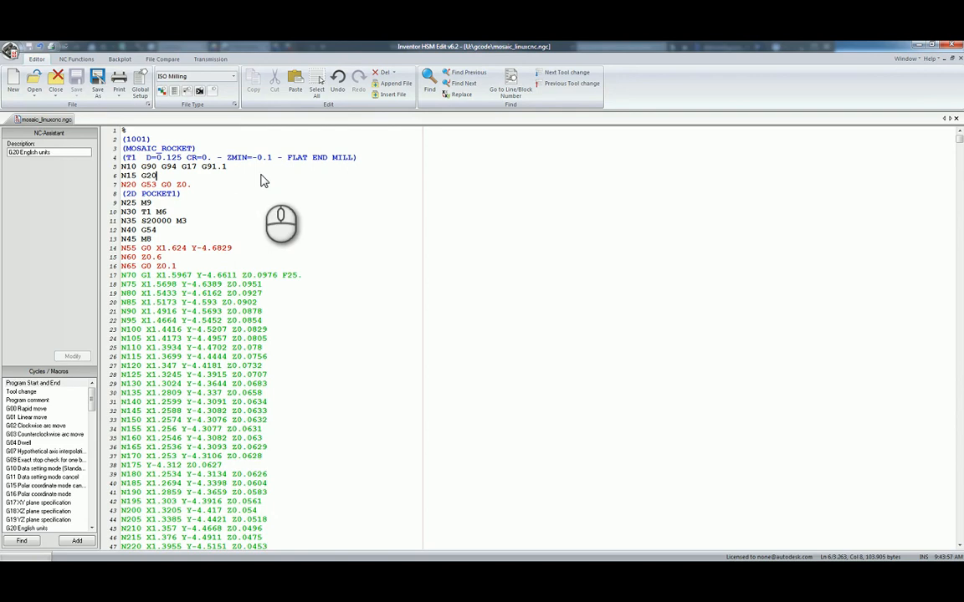
# Switch back to Autodesk Inventor and look over the rocket tile model from another angle.
pyautogui.click(920, 45)
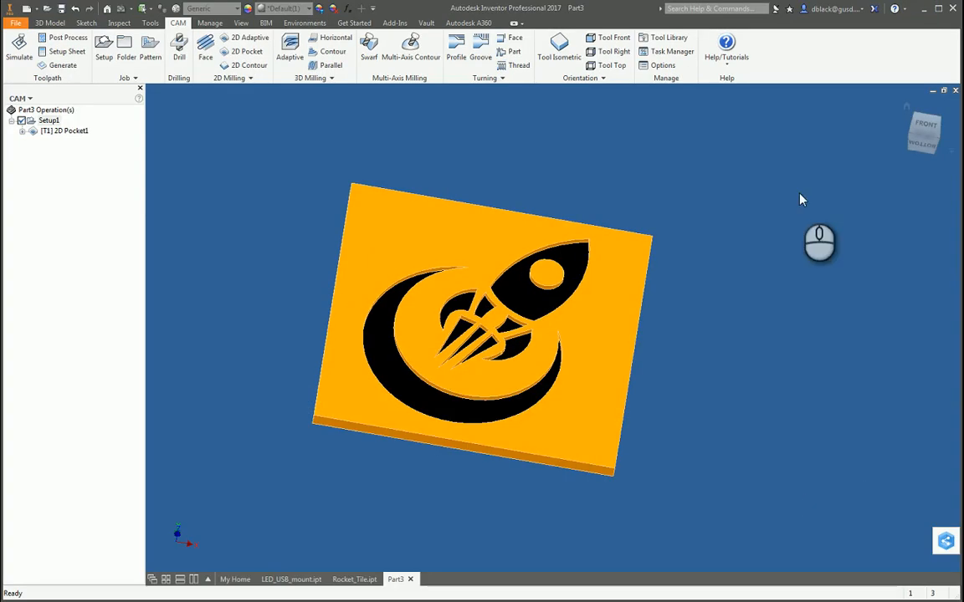
pyautogui.click(786, 297)
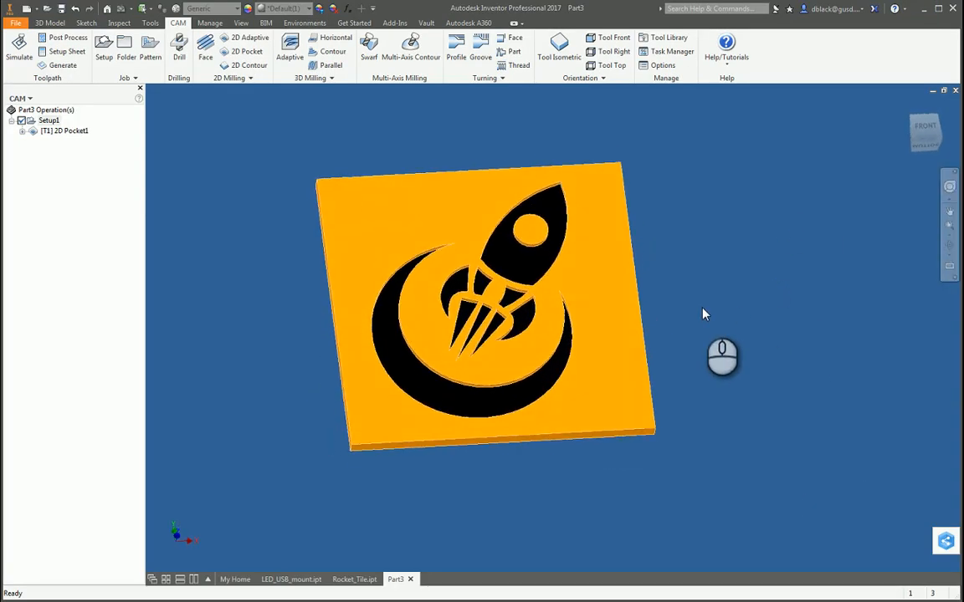